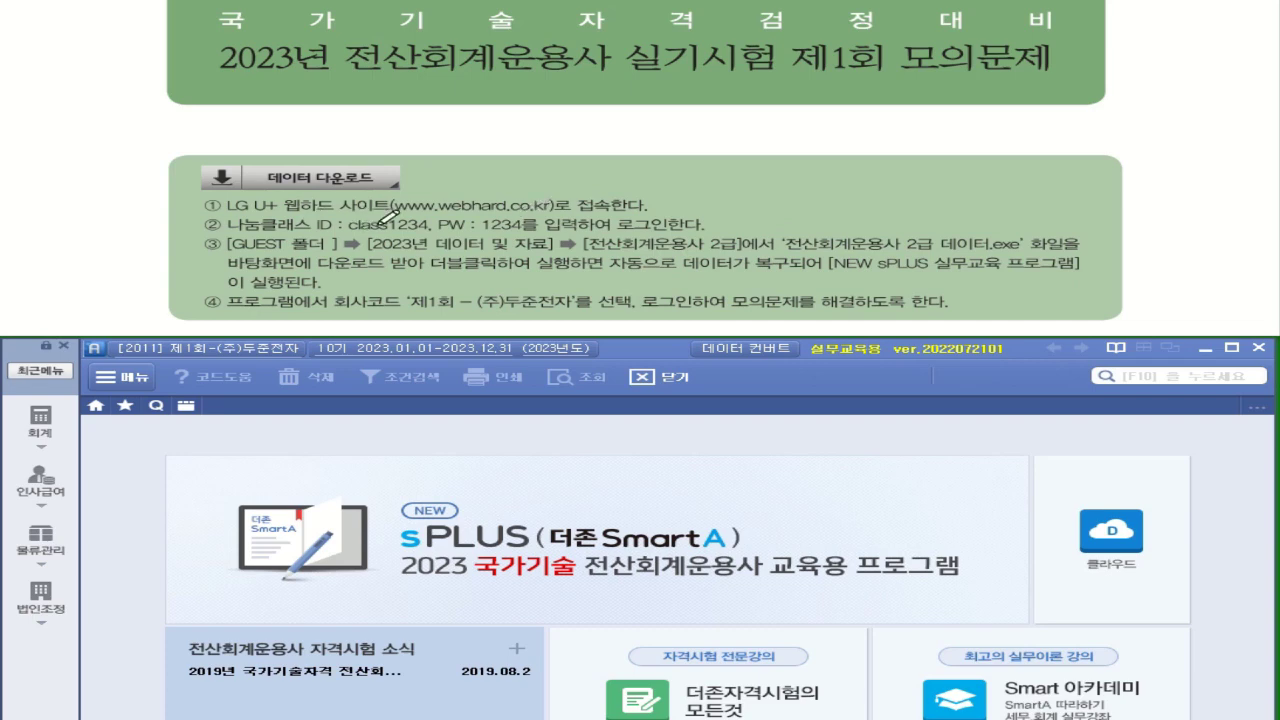
Close the sPLUS program window
left_click_drag(349, 233, 537, 229)
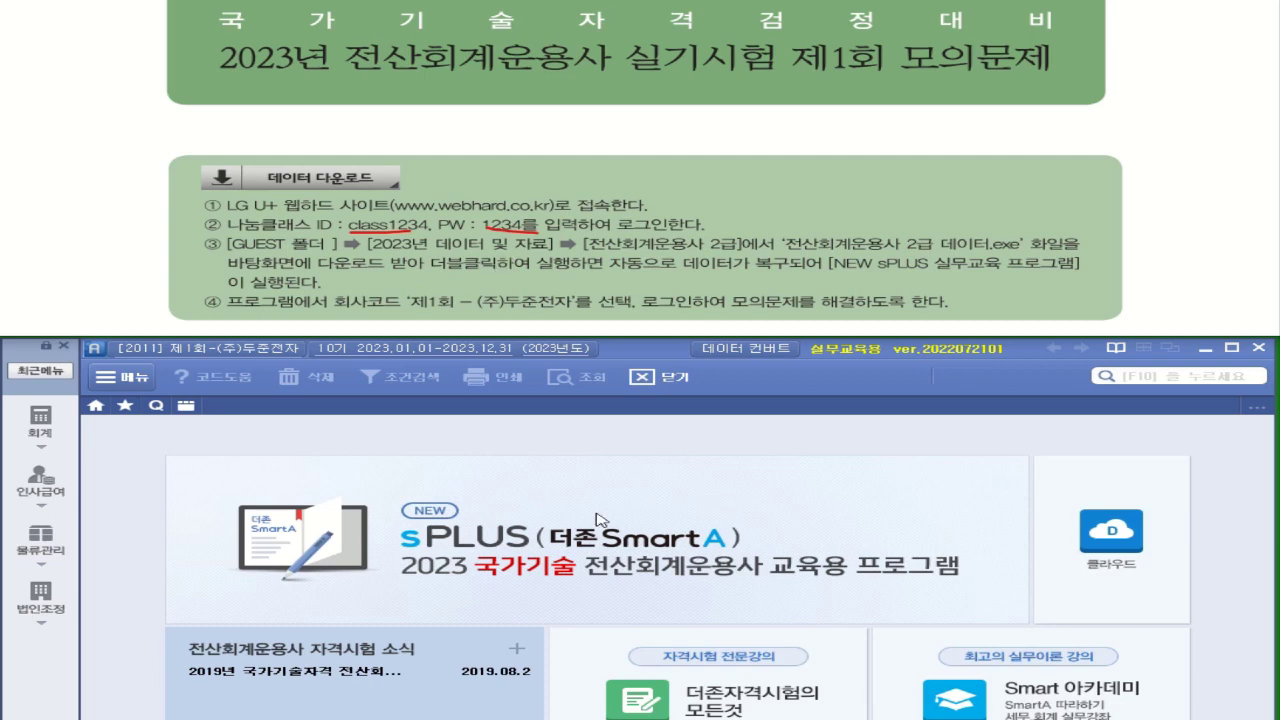
left_click(644, 491)
left_click(644, 491)
left_click(1205, 347)
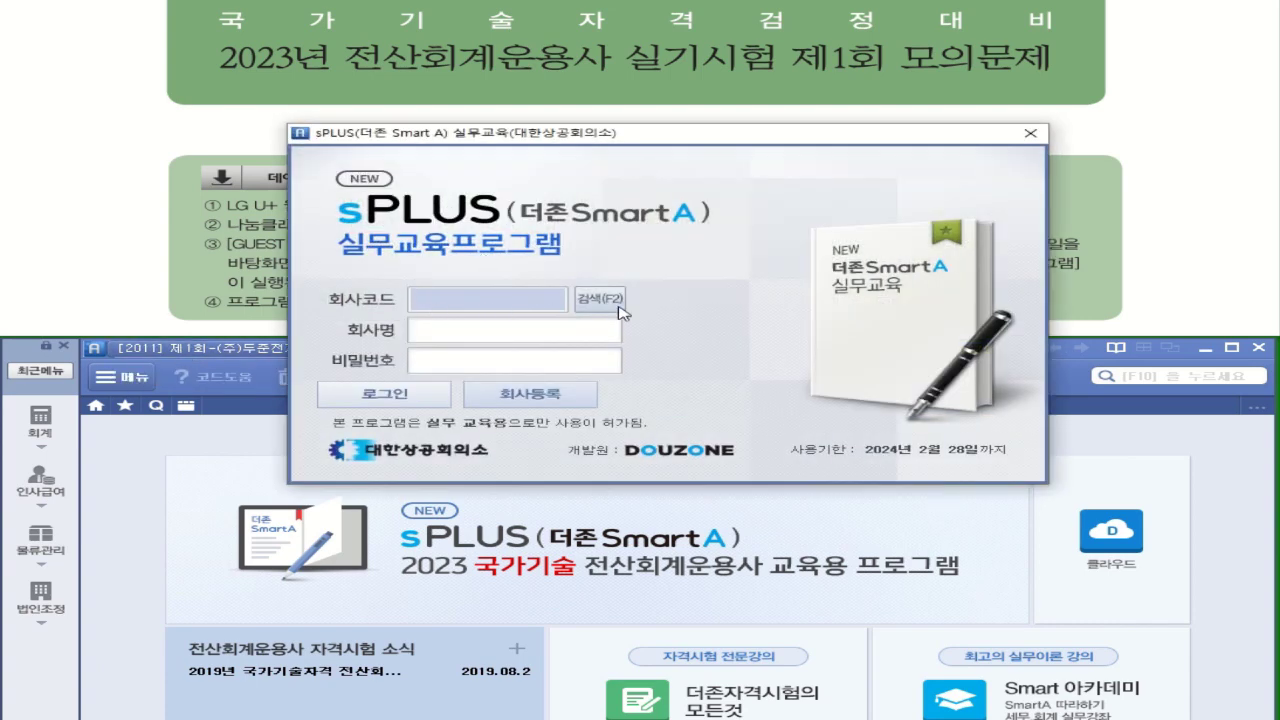
Pick company 2011 제1회-(주)두준전자 from the company code lookup and log in
left_click(615, 302)
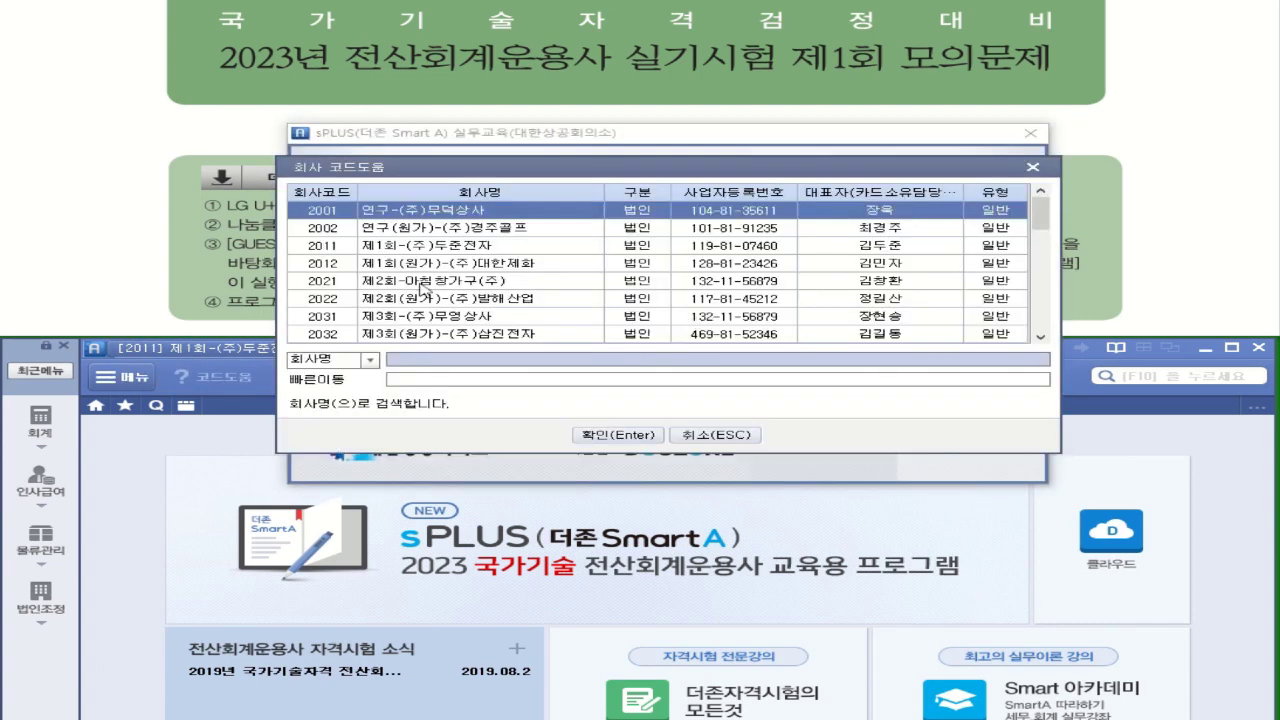
double_click(400, 250)
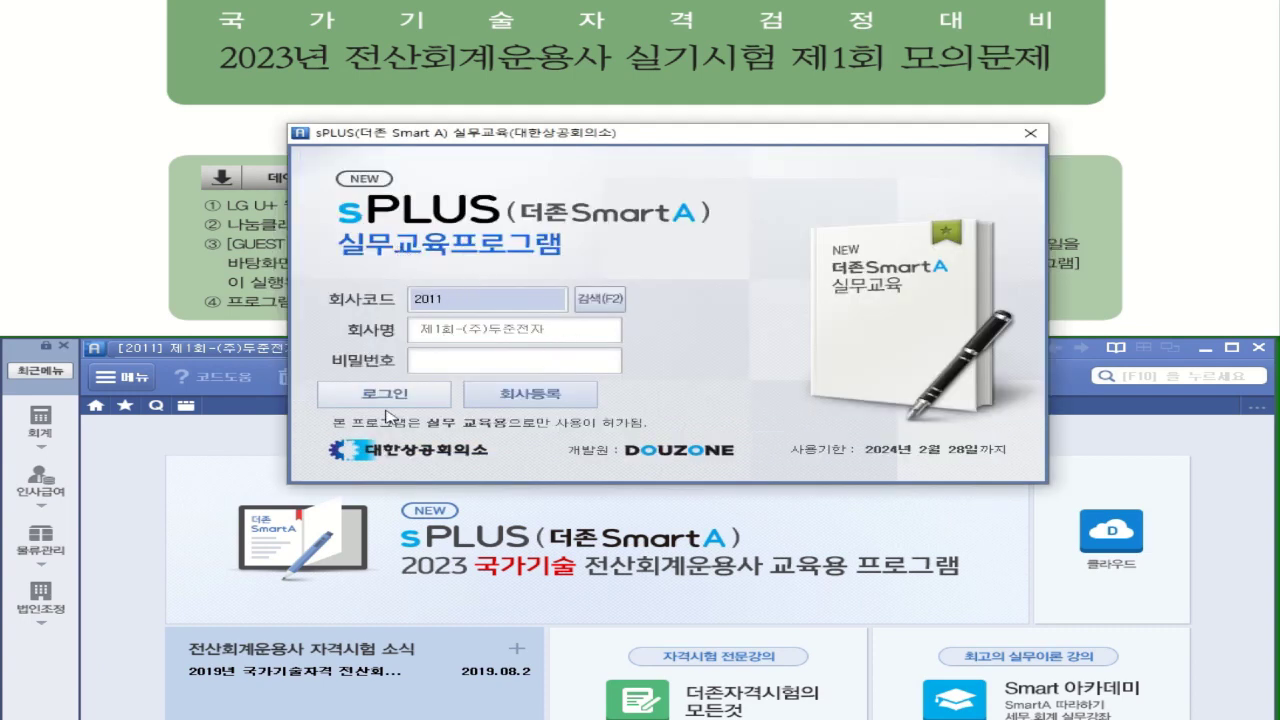
left_click(387, 396)
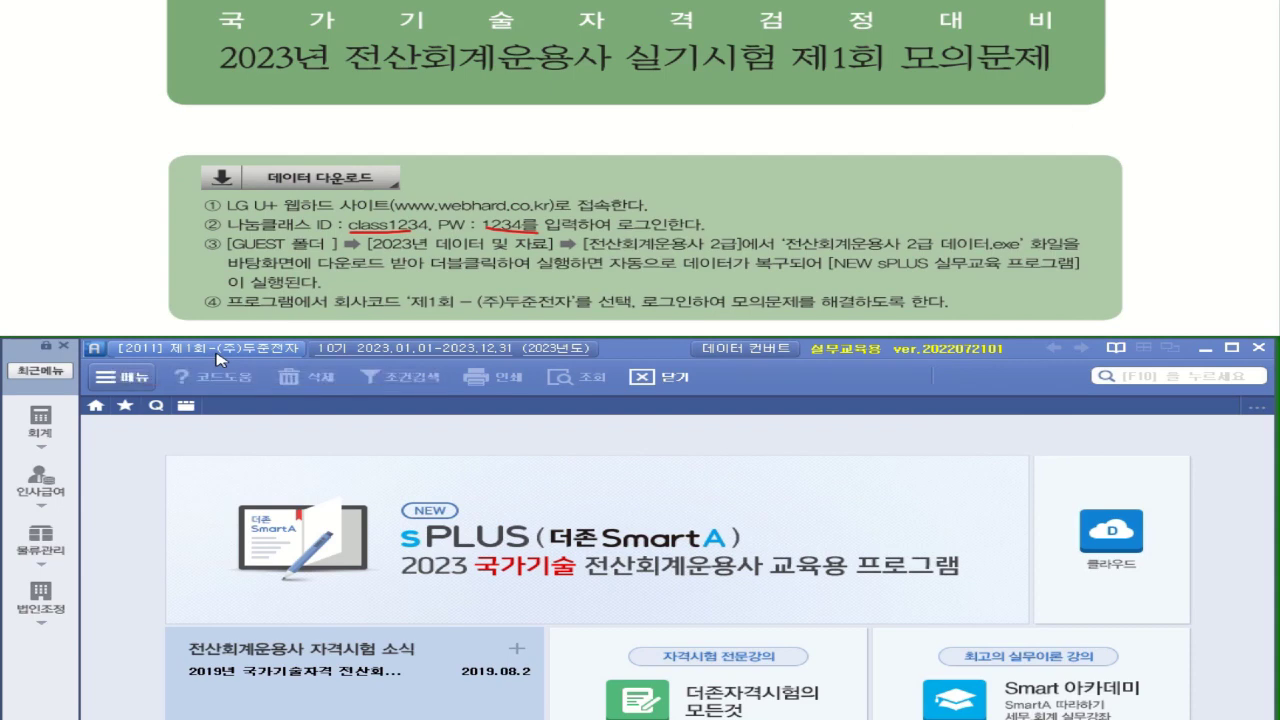
left_click(218, 358)
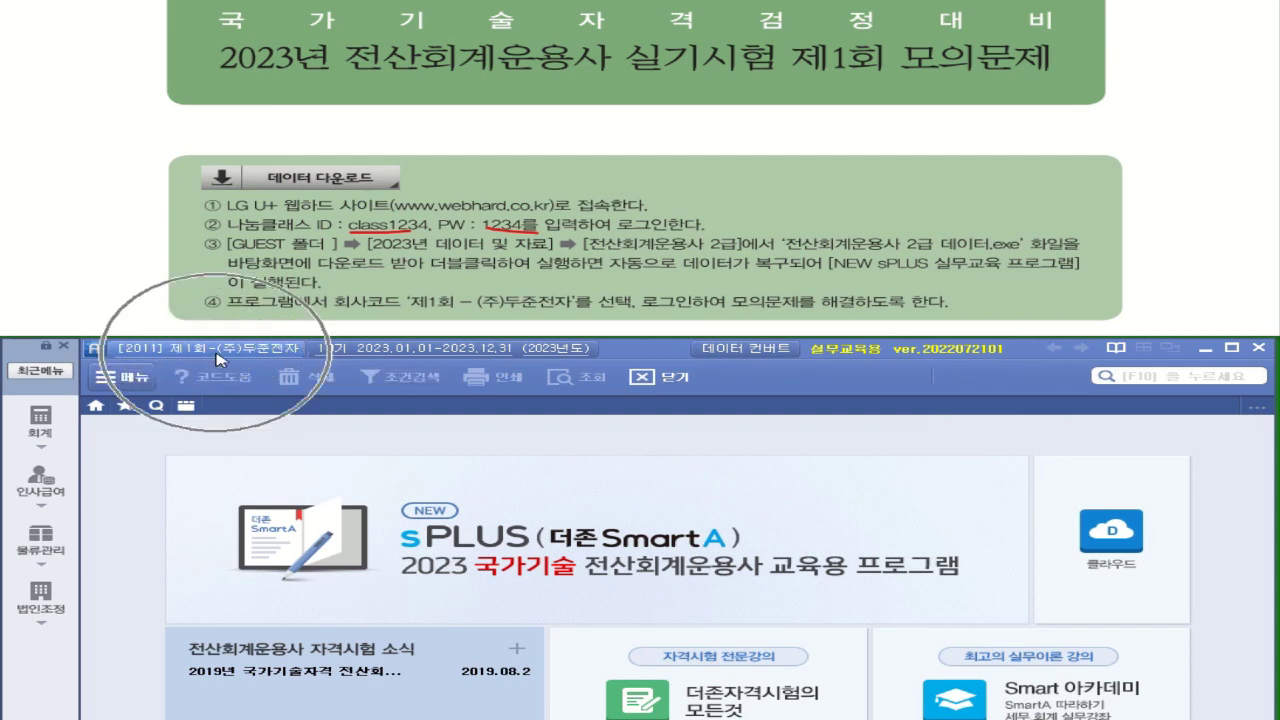
left_click(218, 358)
left_click(218, 358)
left_click(218, 358)
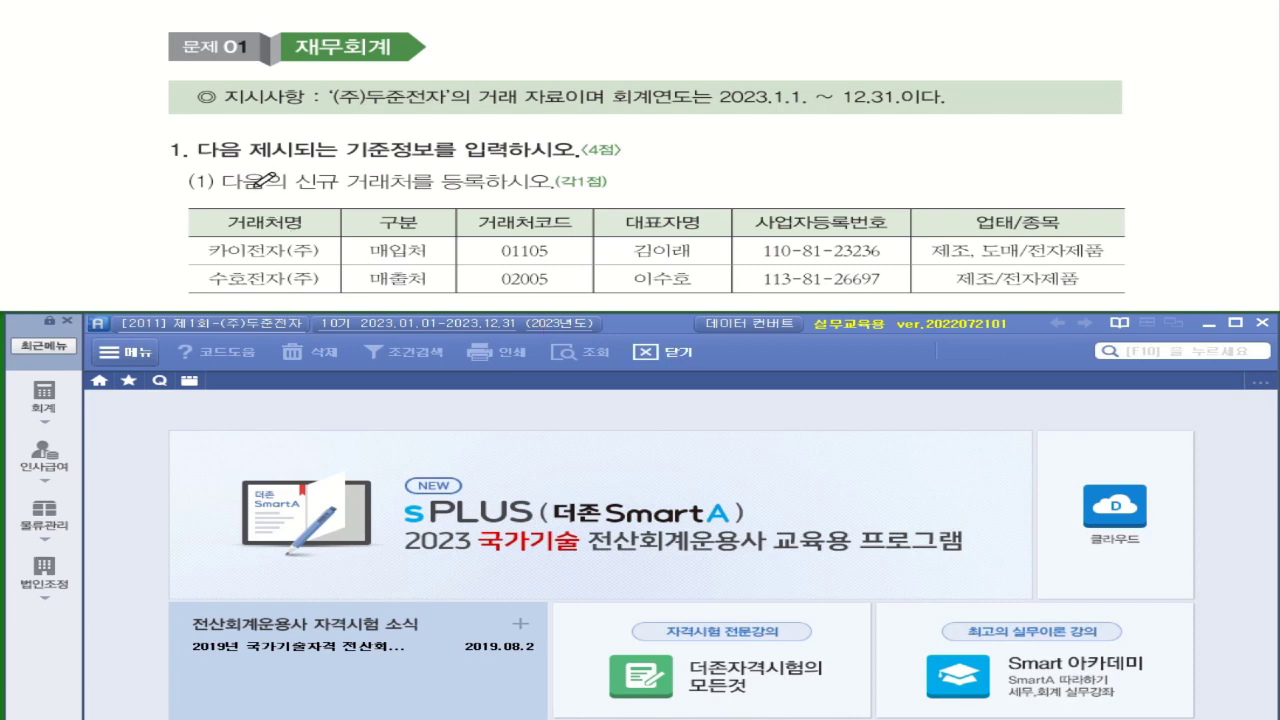
Search the accounting menu for '거래' and open 거래처등록
left_click_drag(318, 189, 484, 189)
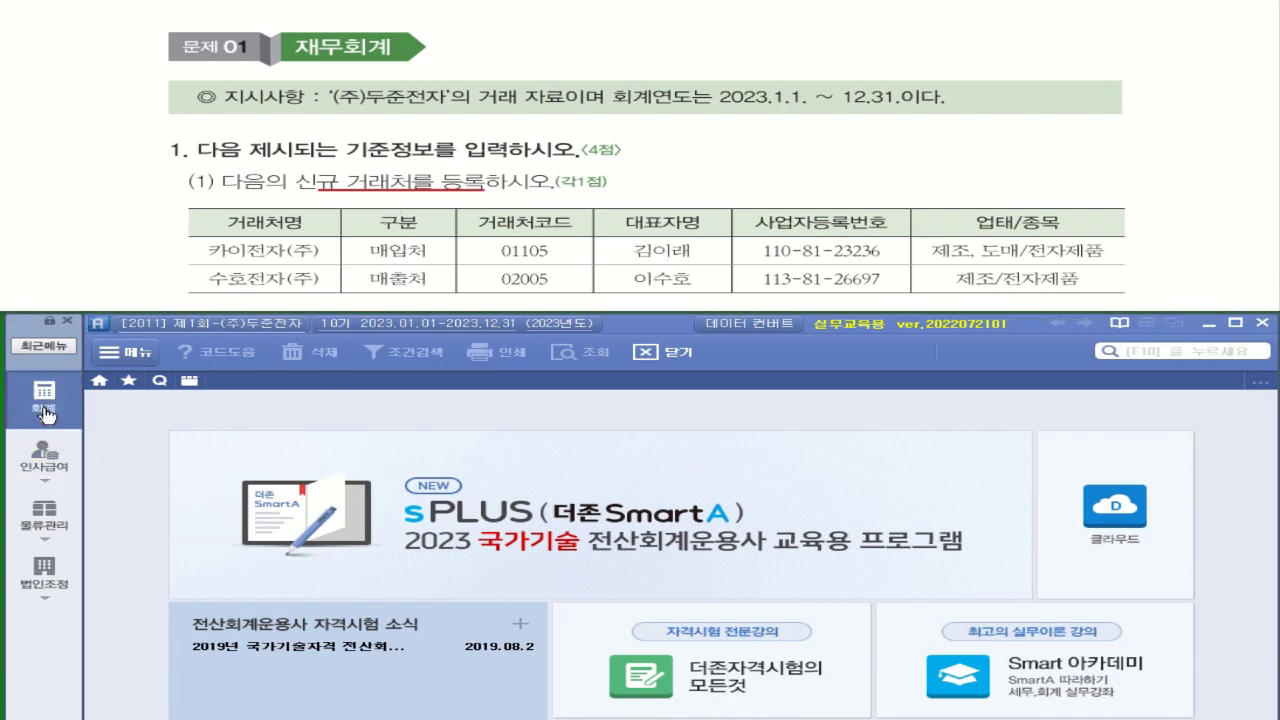
left_click(46, 408)
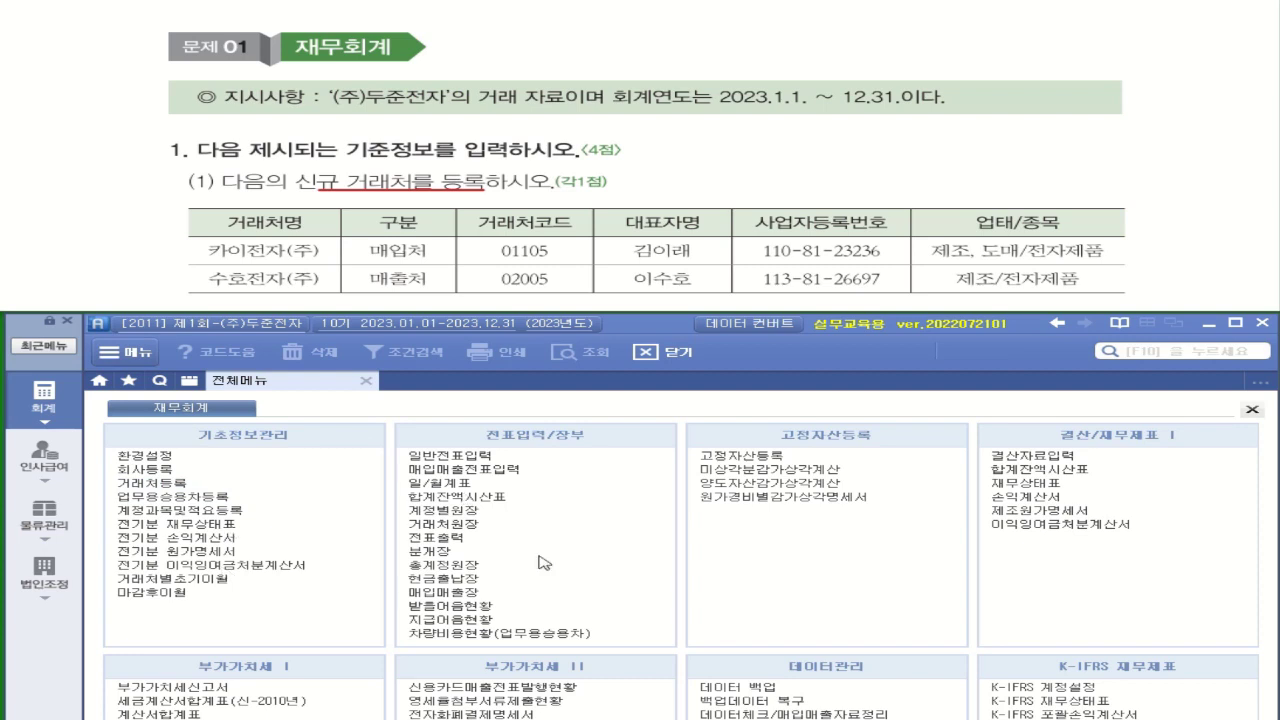
left_click(1158, 352)
type("ㄱ")
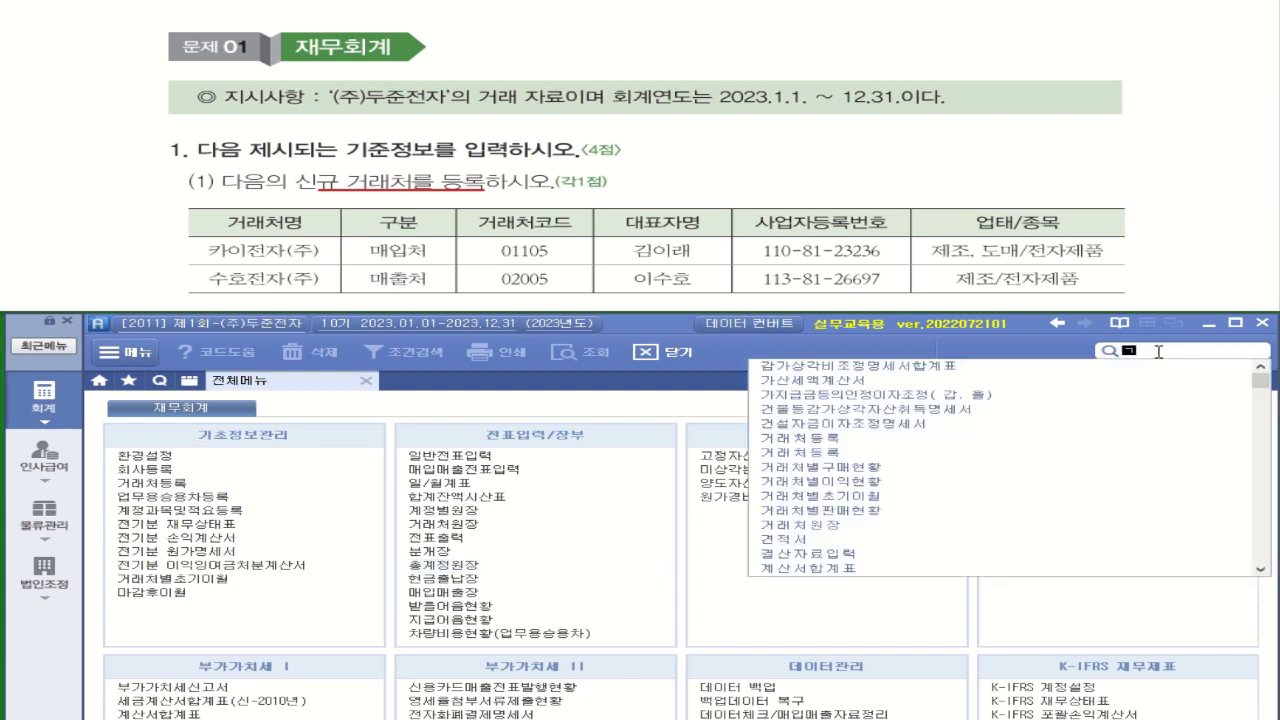
type("ㅓ")
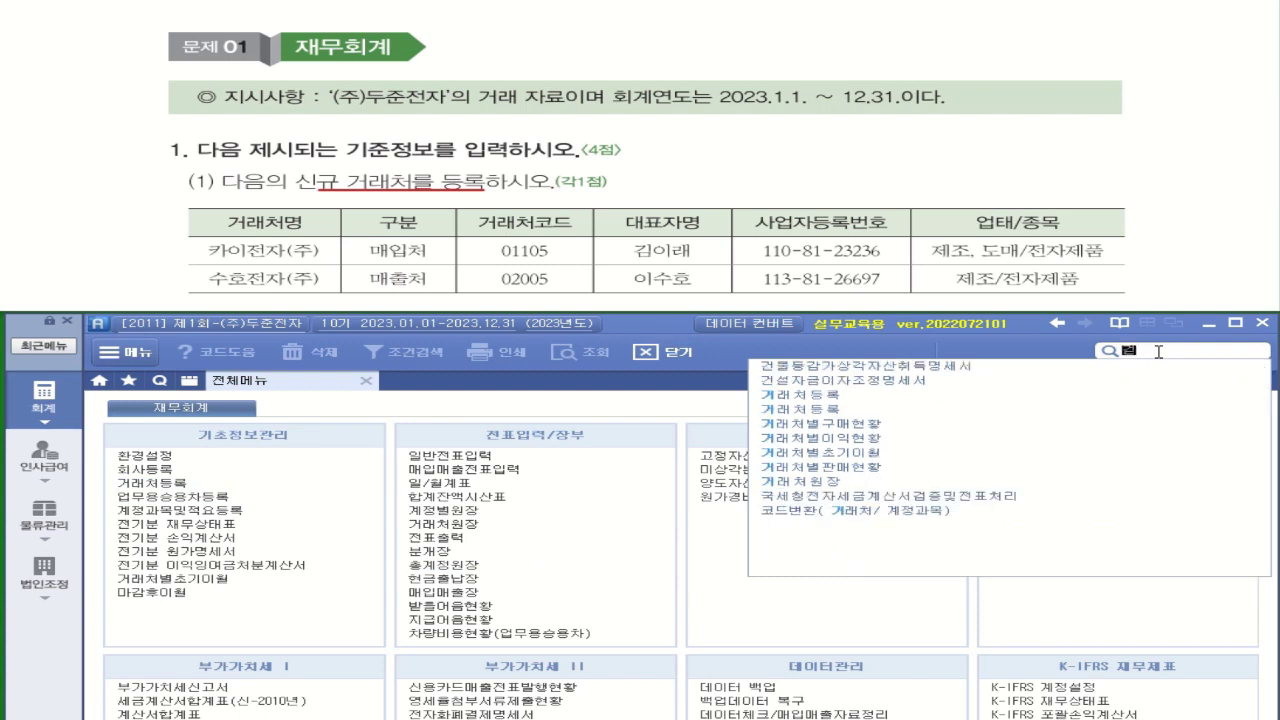
type("래")
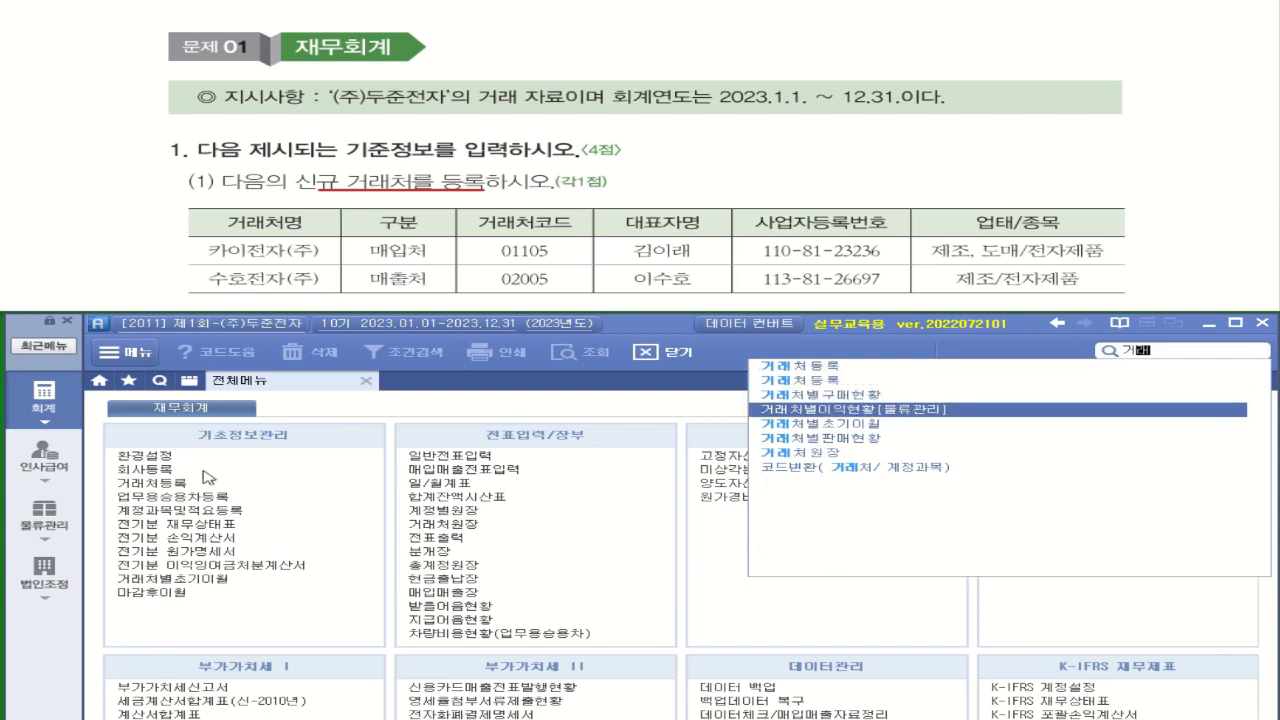
left_click(163, 487)
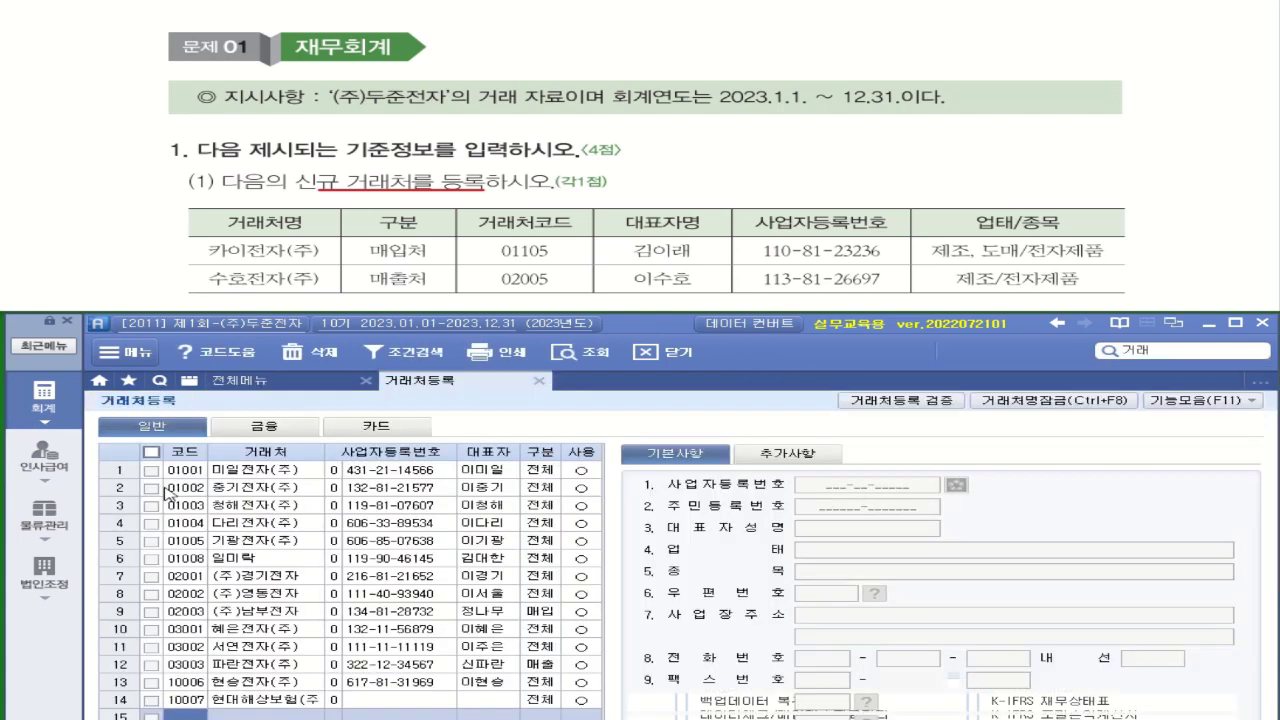
left_click(1124, 351)
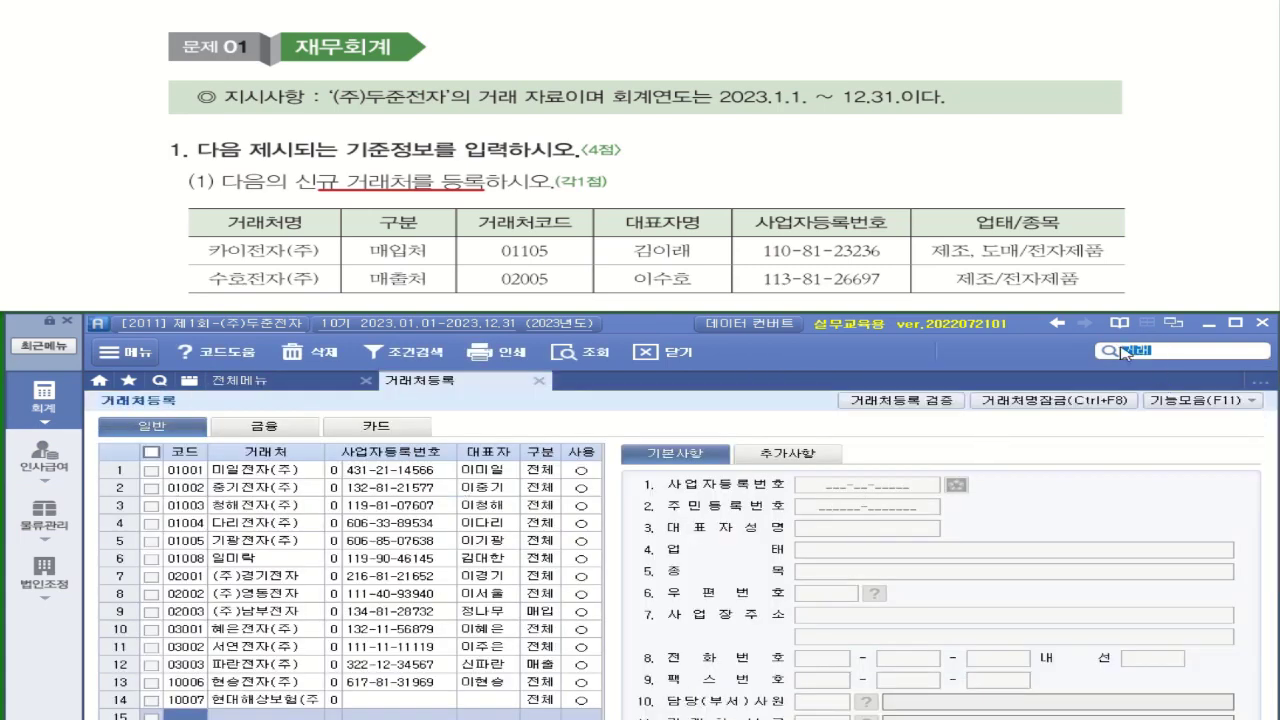
key("BackSpace")
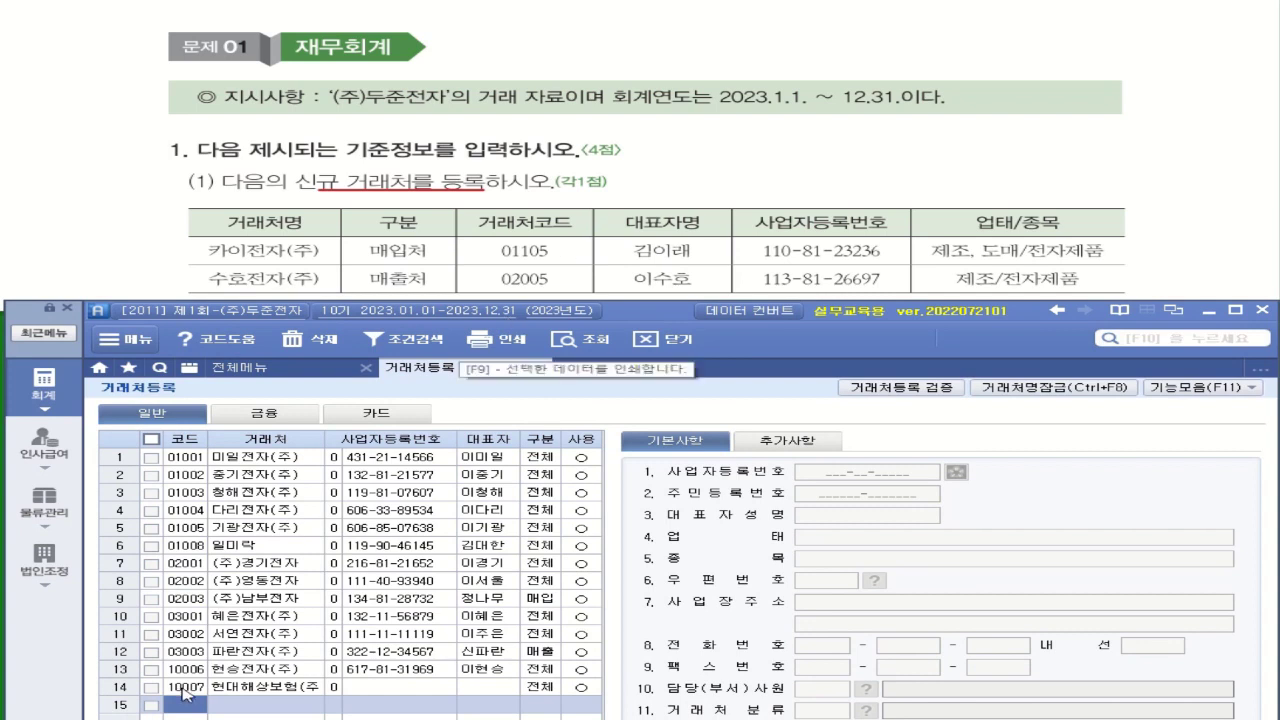
left_click(183, 702)
type("01105")
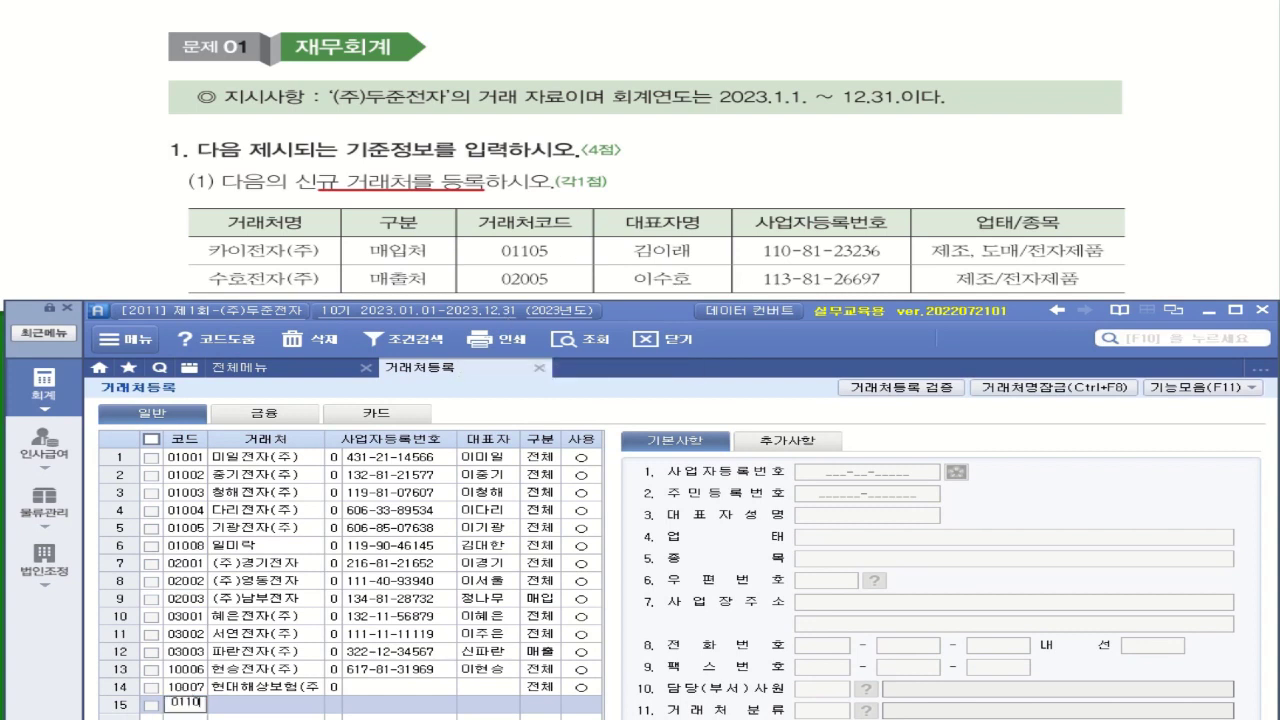
key("Return")
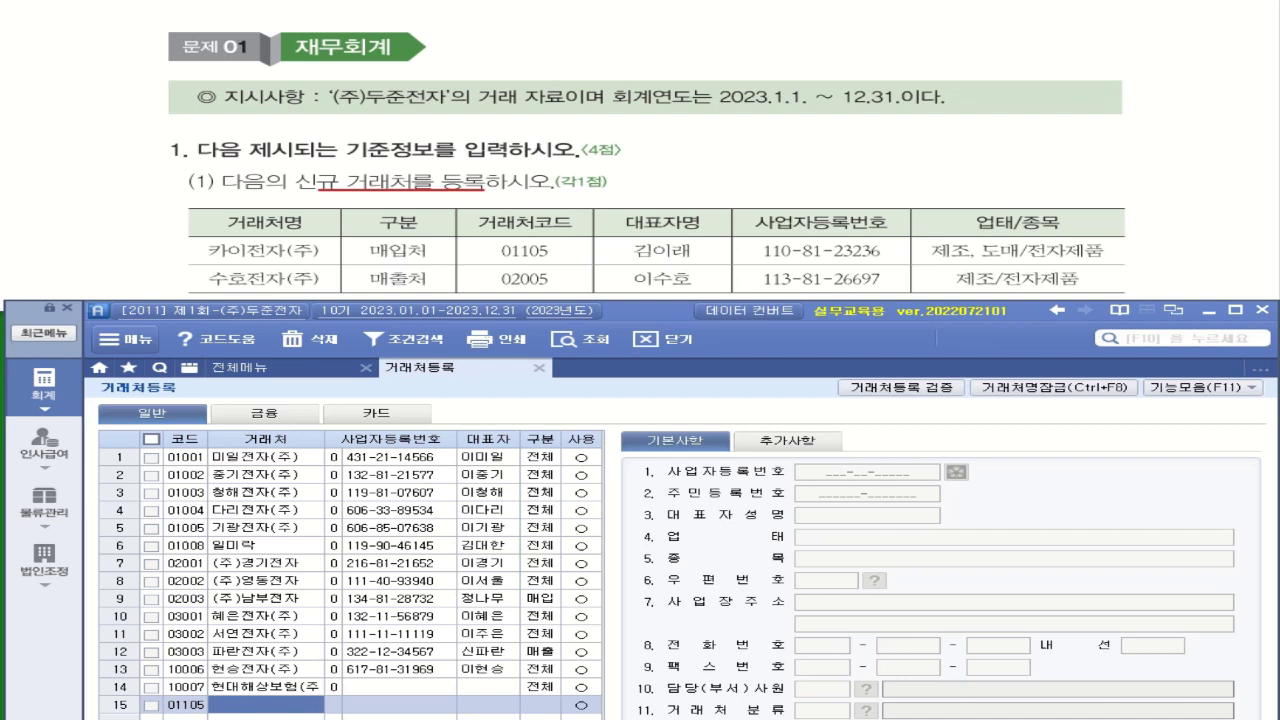
type("카이")
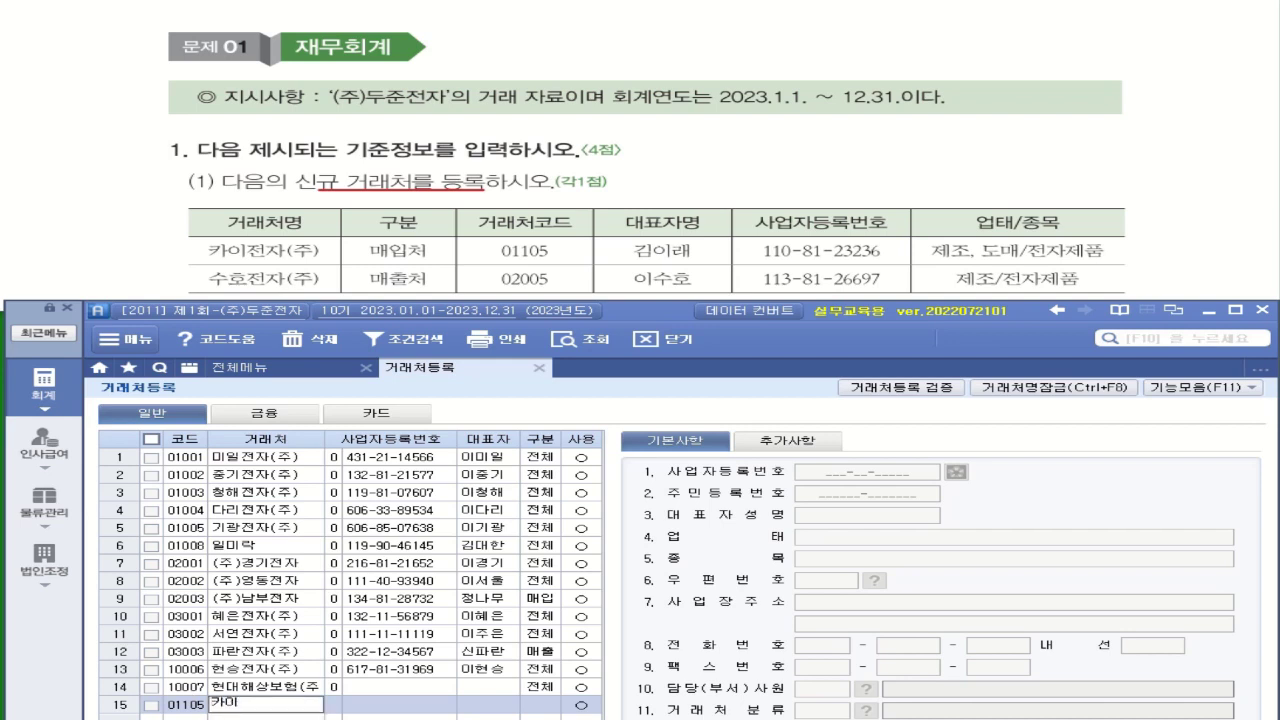
type("전자")
type("(ㅈ")
type("ㅜ)")
key("Return")
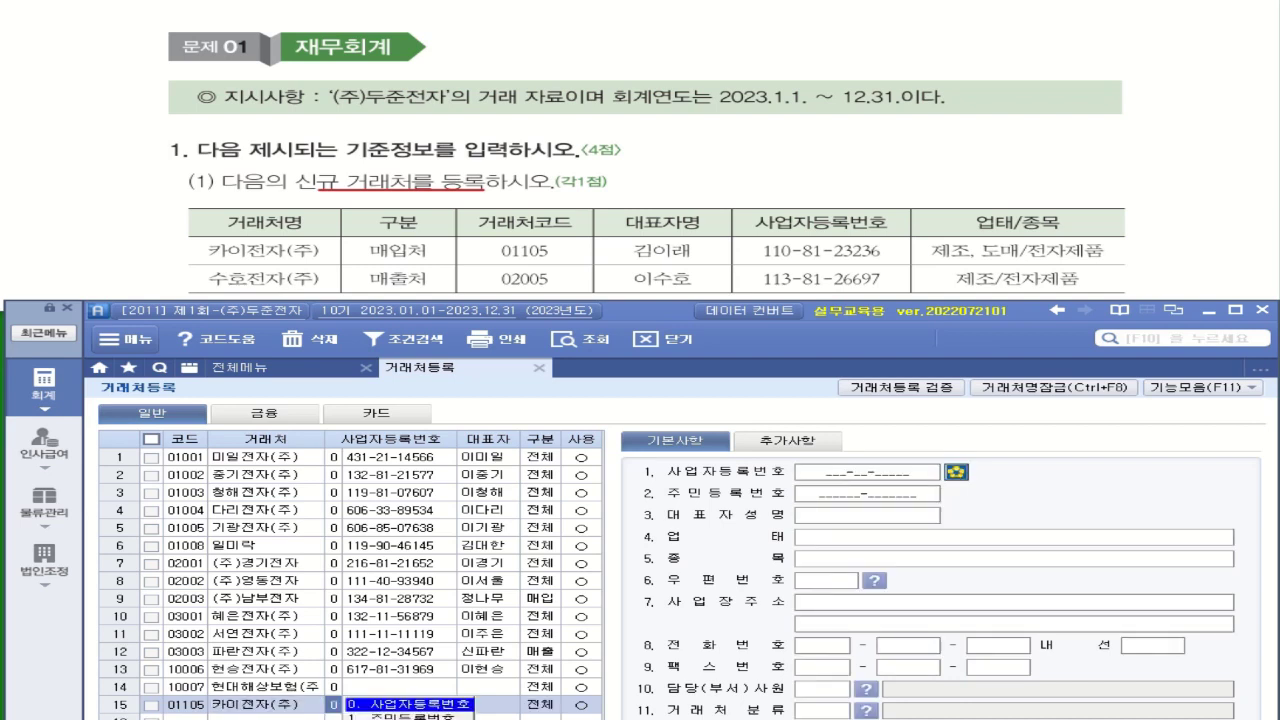
key("Return")
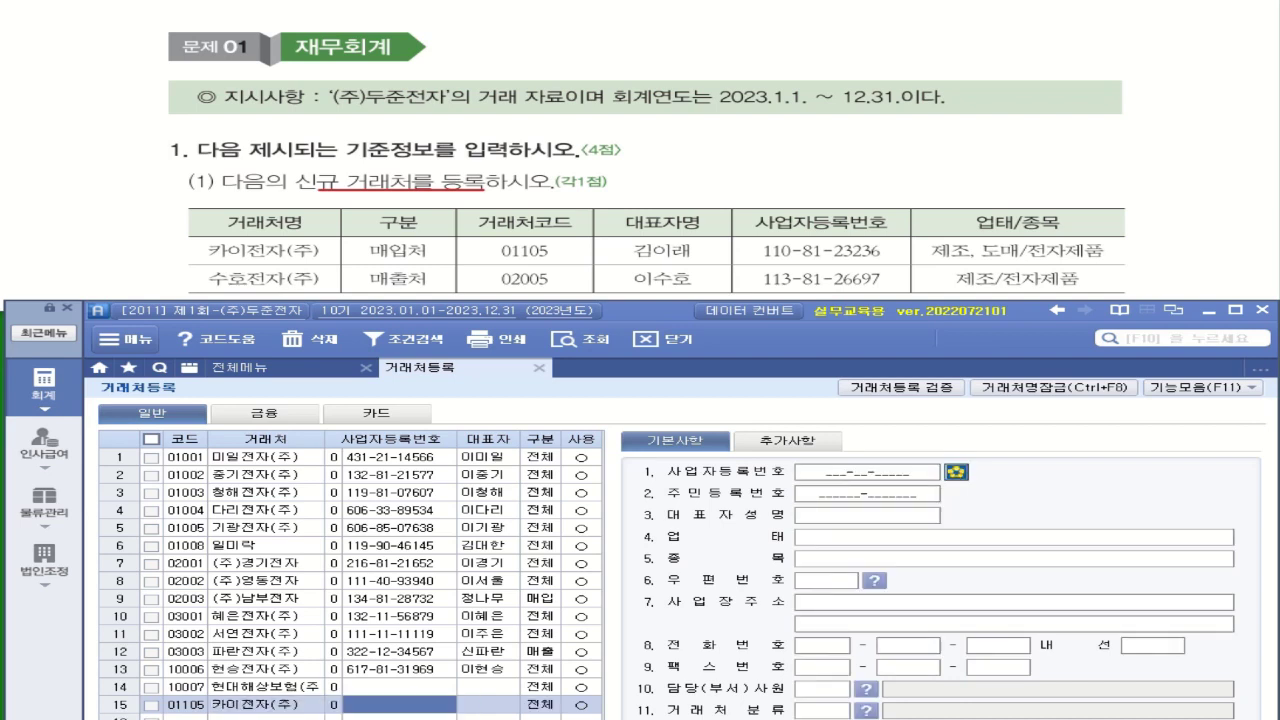
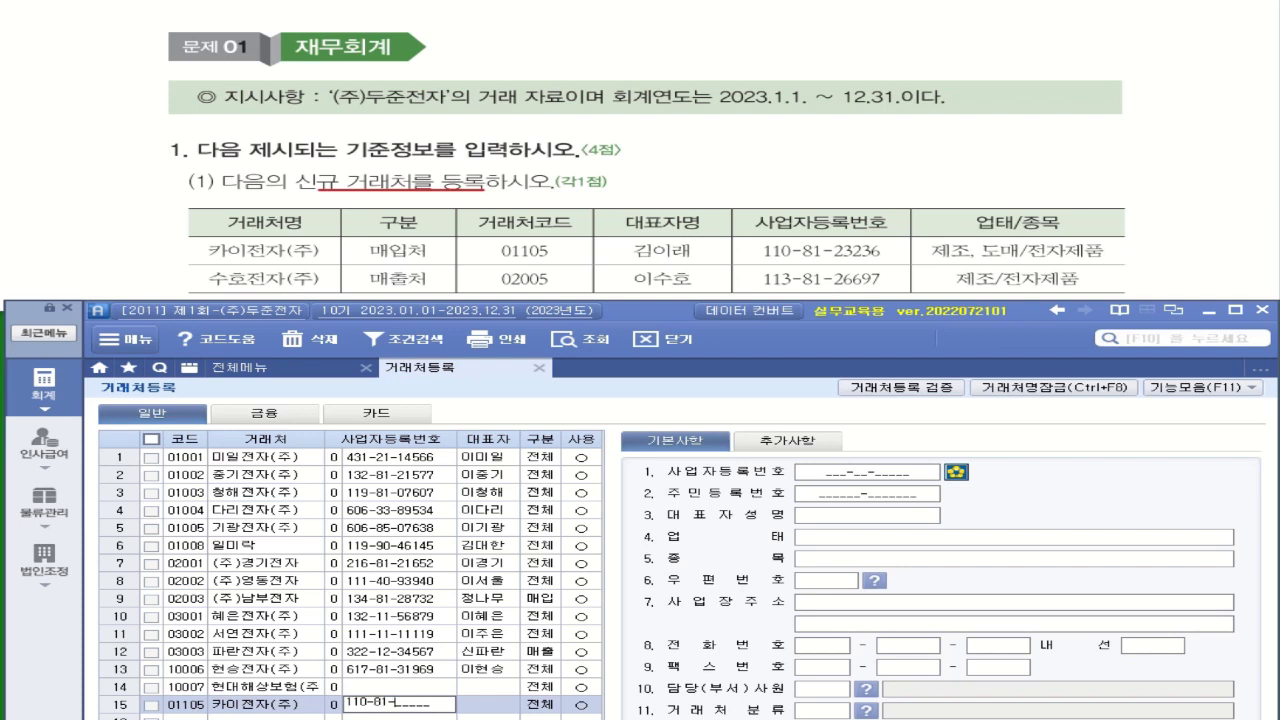
key("Return")
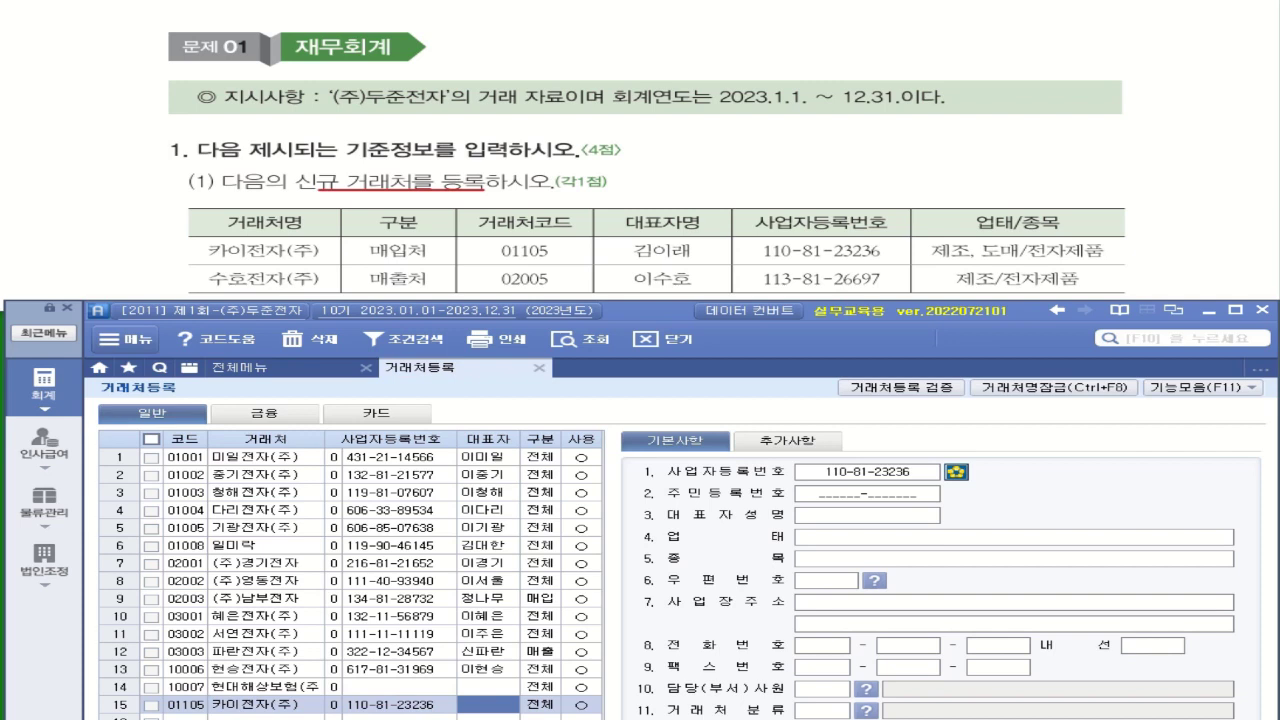
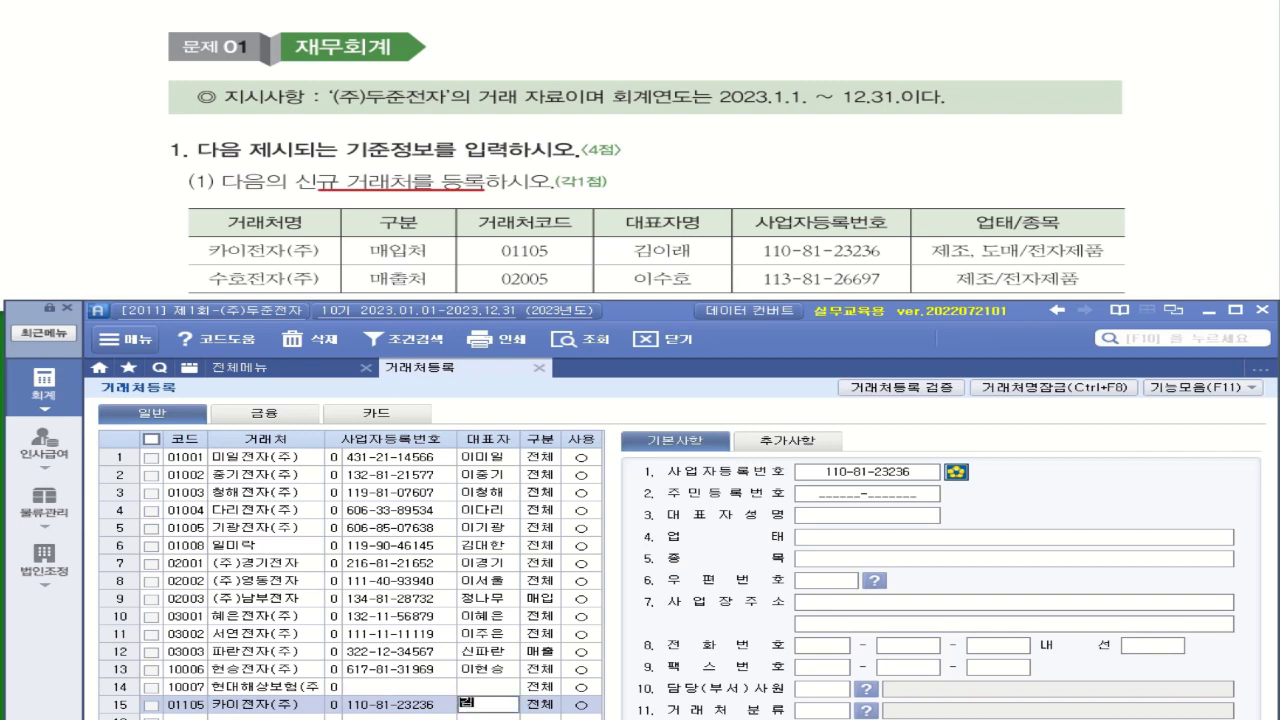
Enter the representative's name and set the client type to 매입
key("Return")
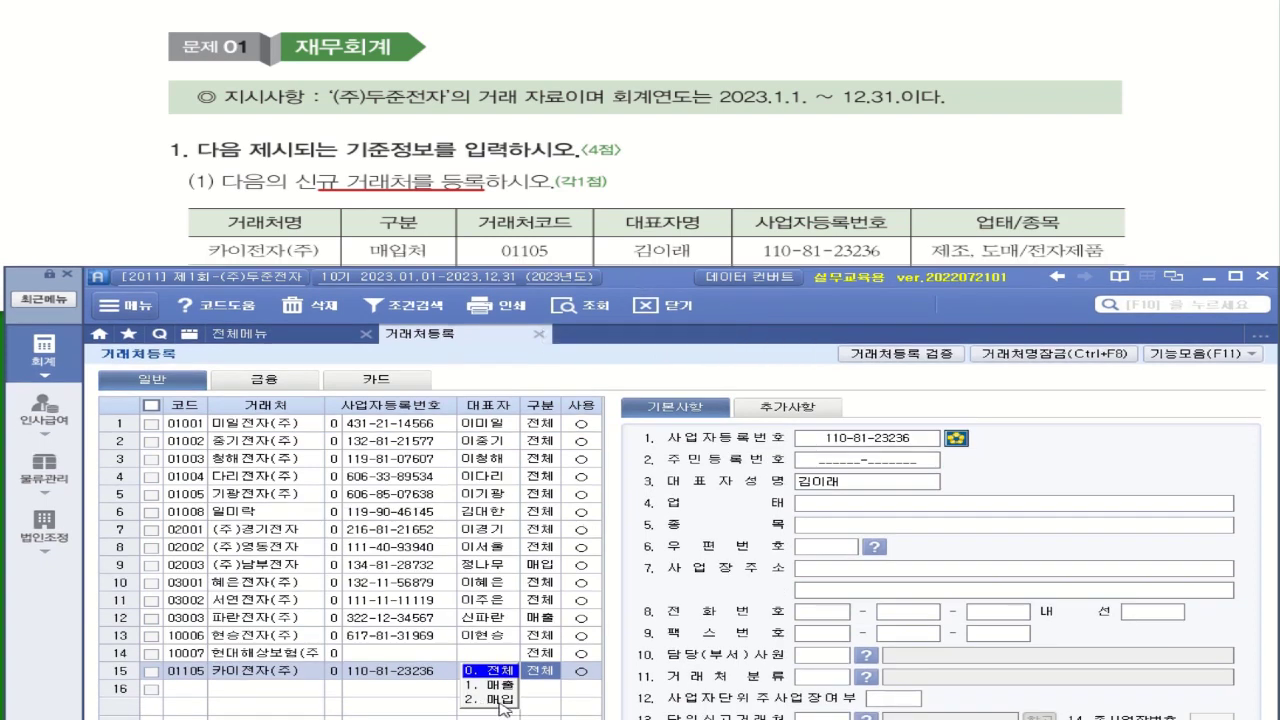
left_click(502, 700)
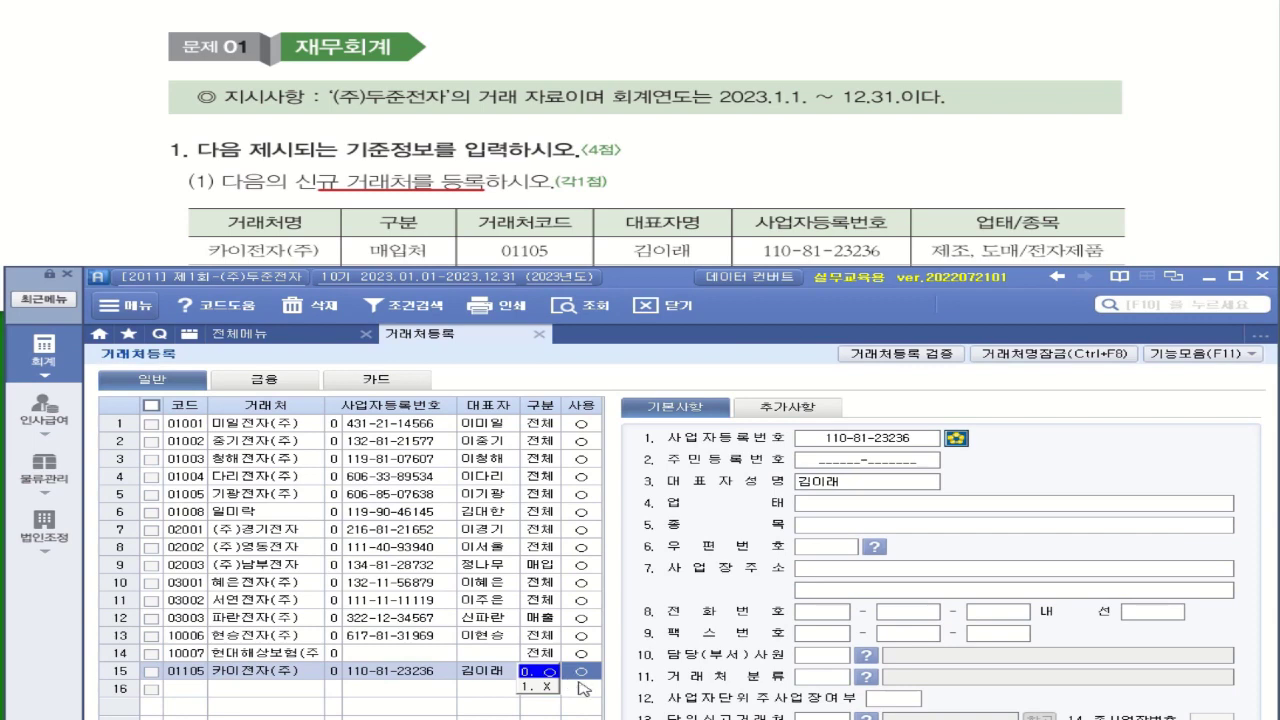
left_click(582, 688)
left_click(549, 675)
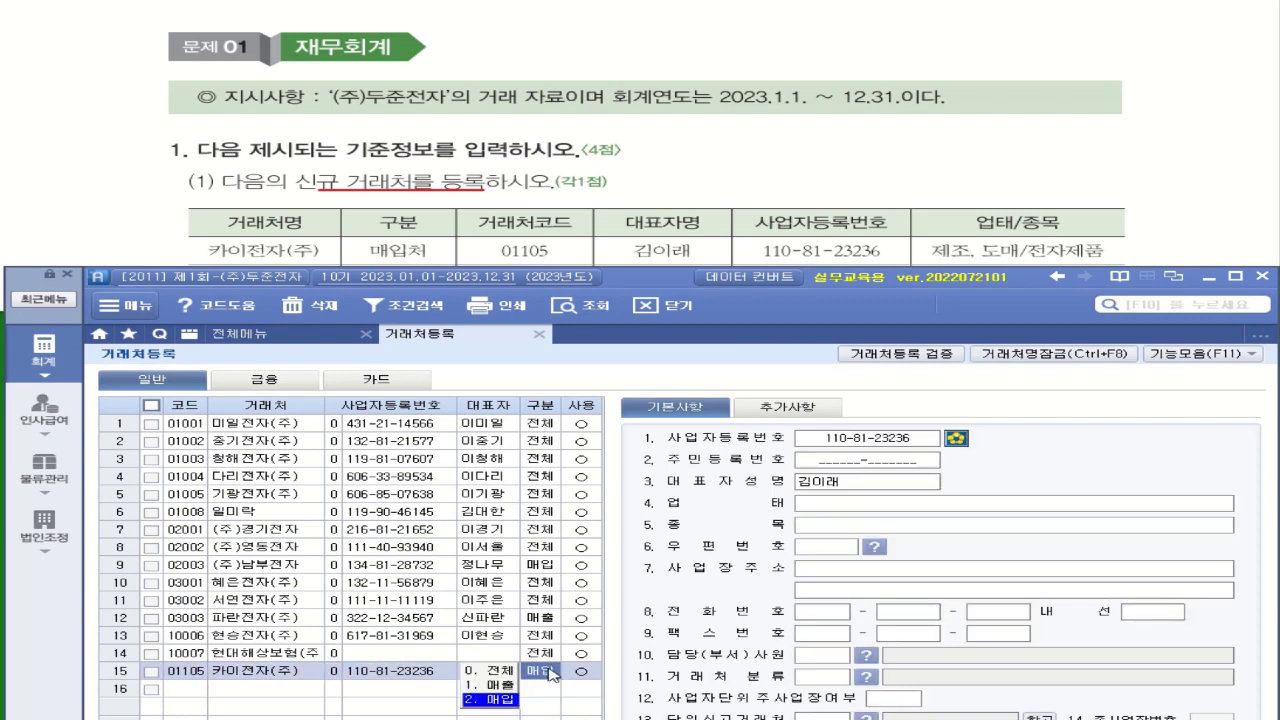
left_click(808, 503)
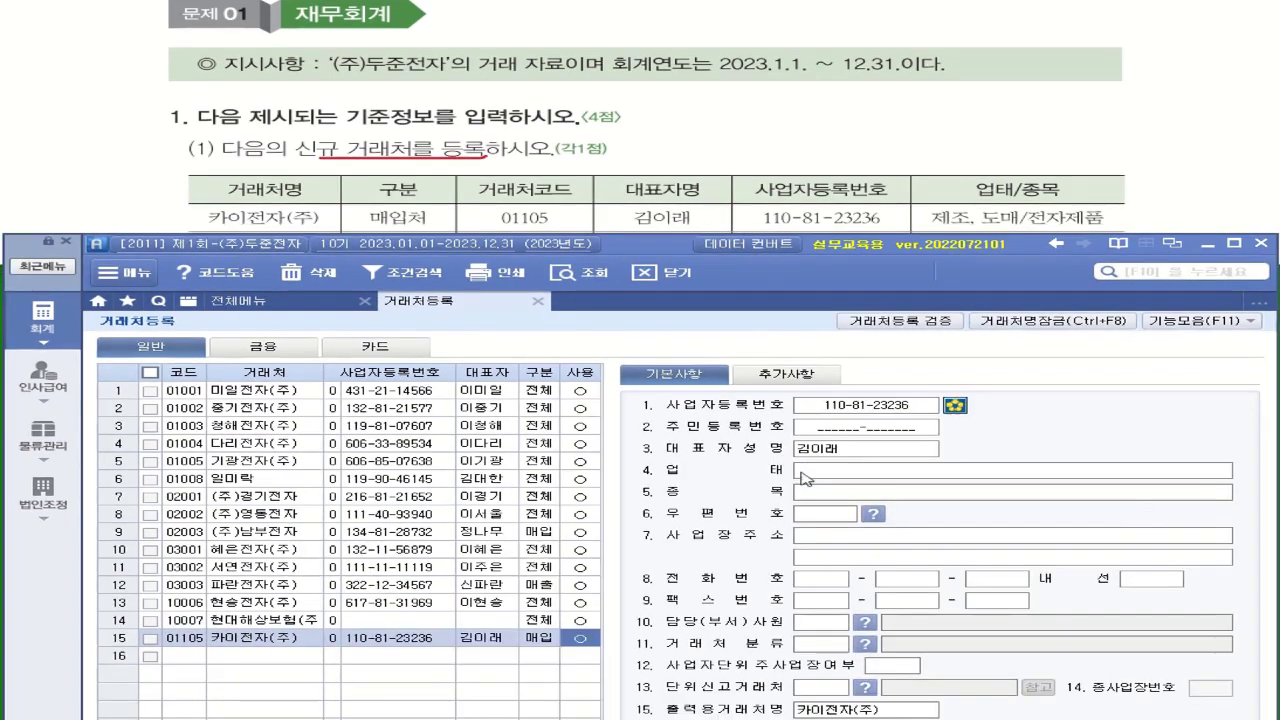
Give 카이전자(주) business type 제조,도매 and item 전자제품, then begin row 16
left_click(805, 472)
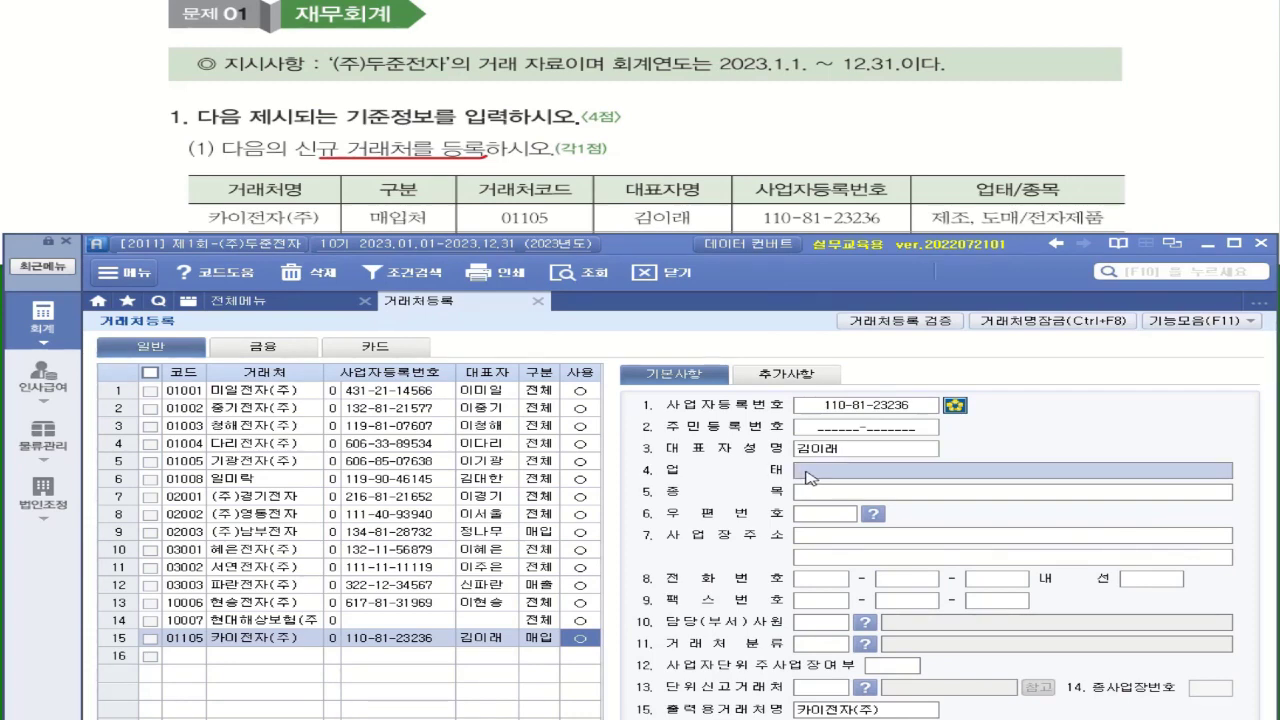
type("제조")
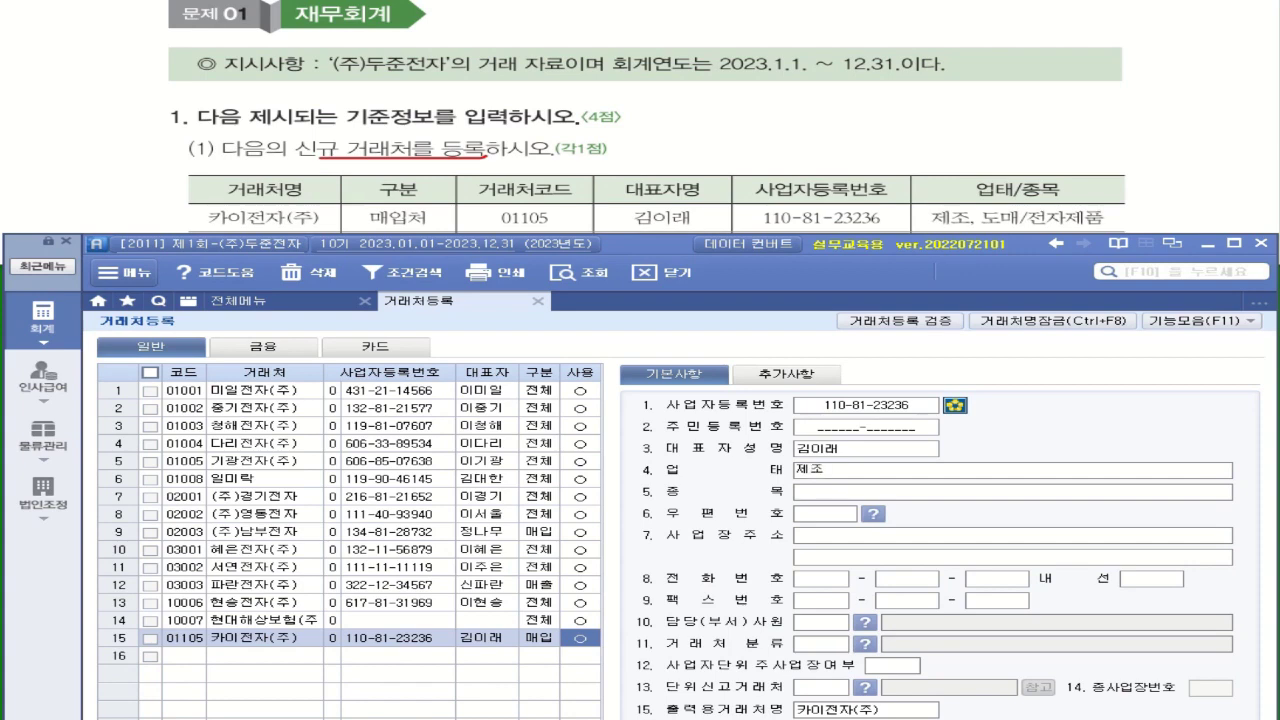
type(".도매")
key("Return")
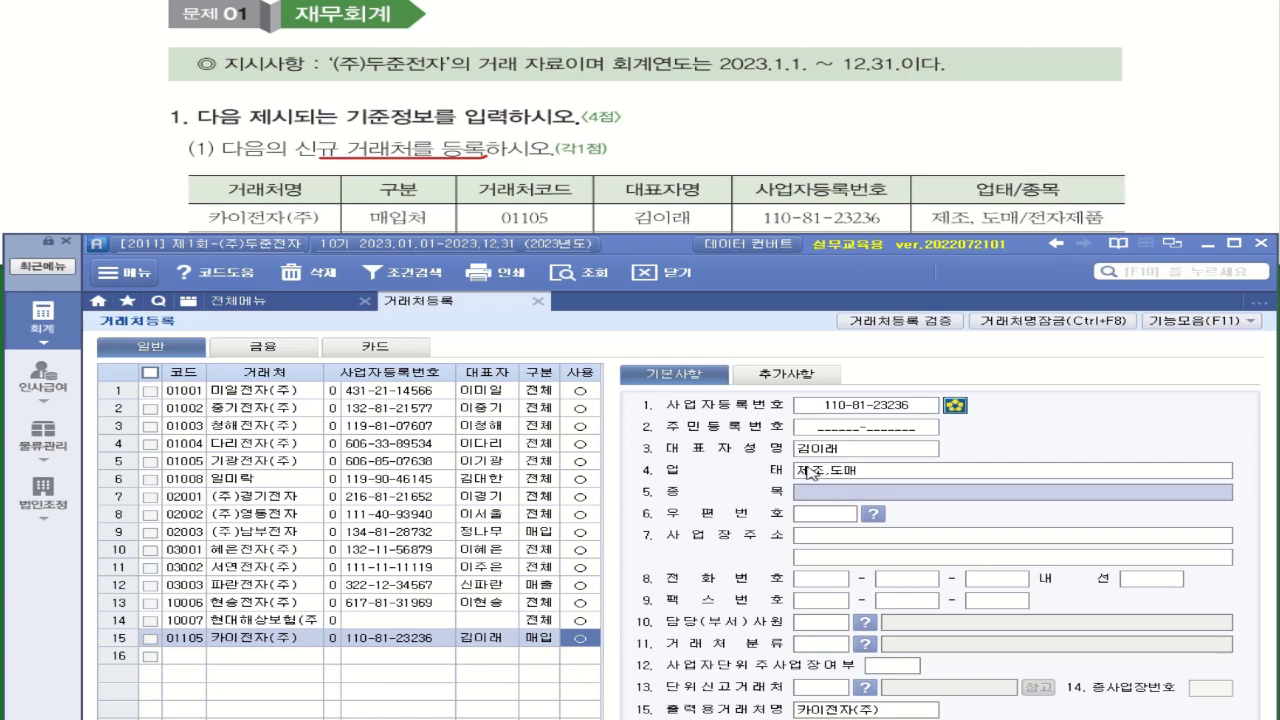
type("전자")
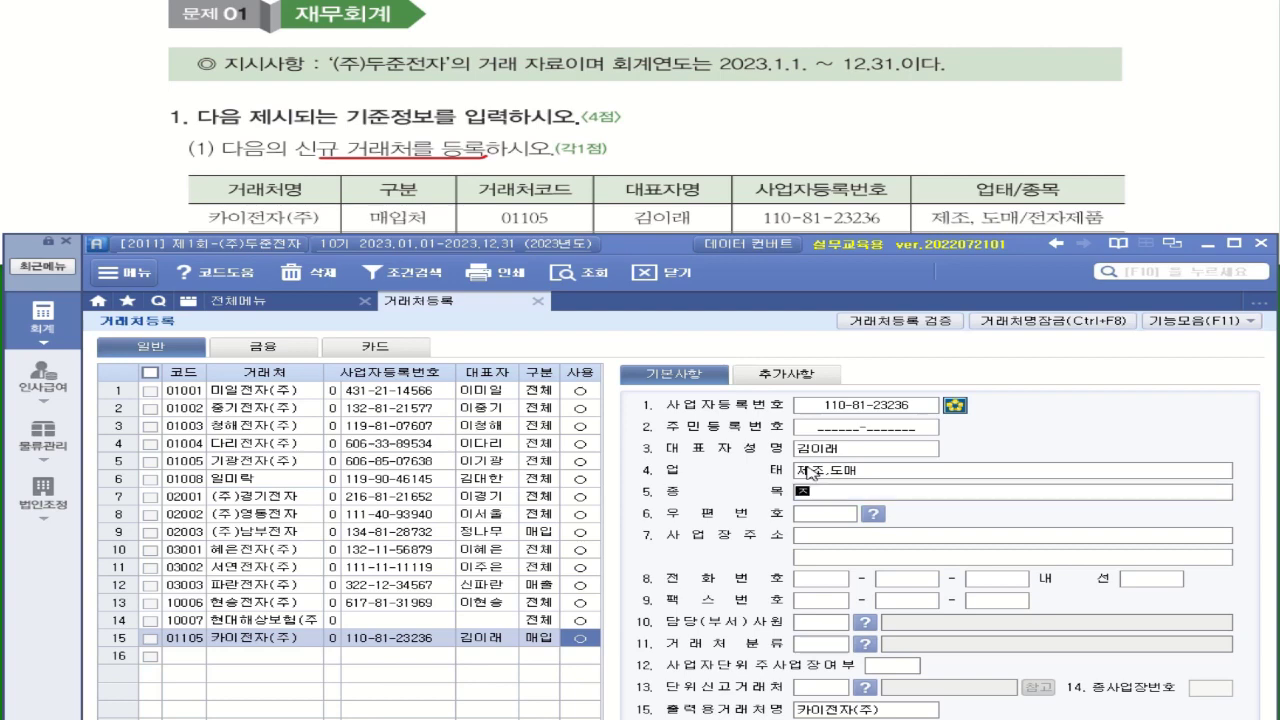
type("제품")
left_click(828, 517)
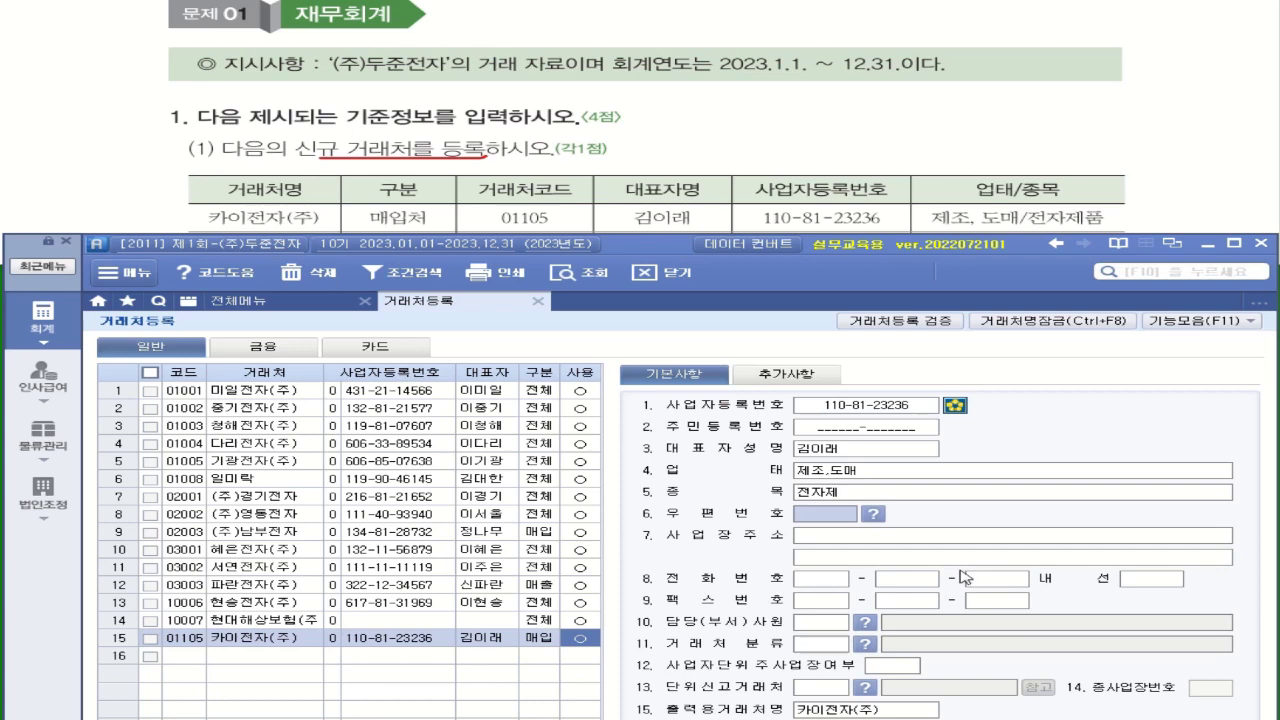
left_click(857, 494)
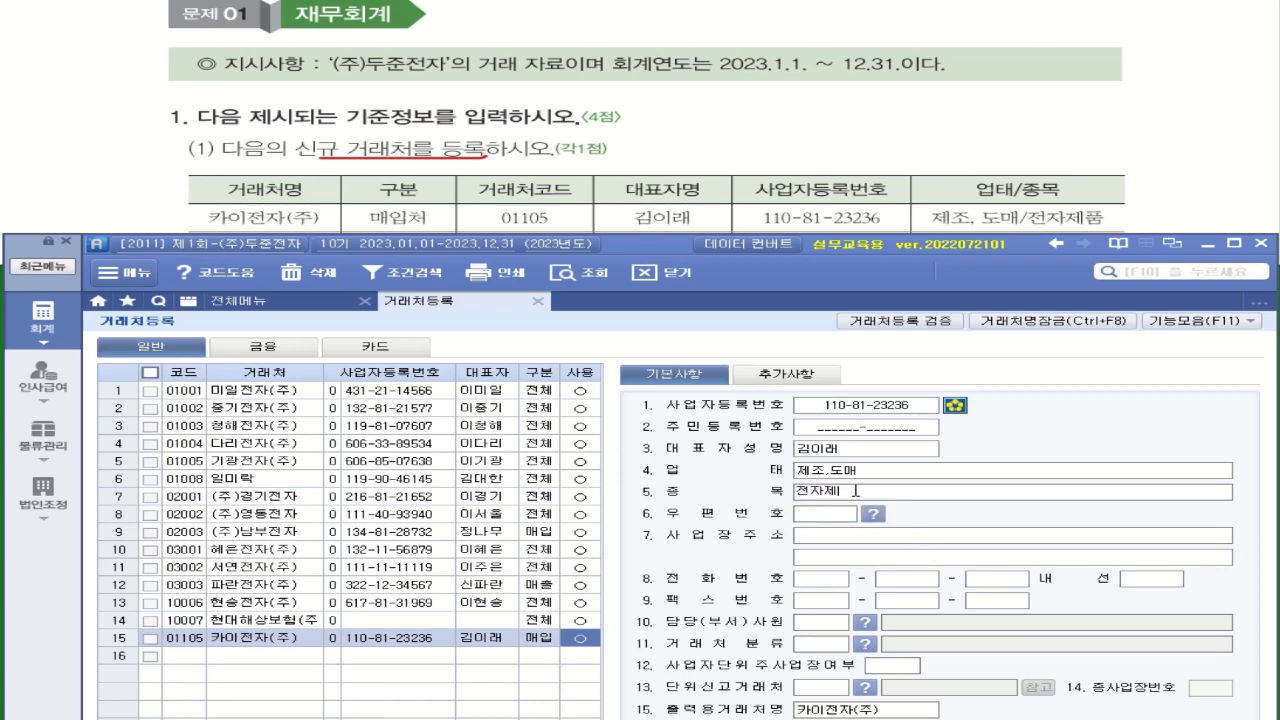
type("품")
key("Return")
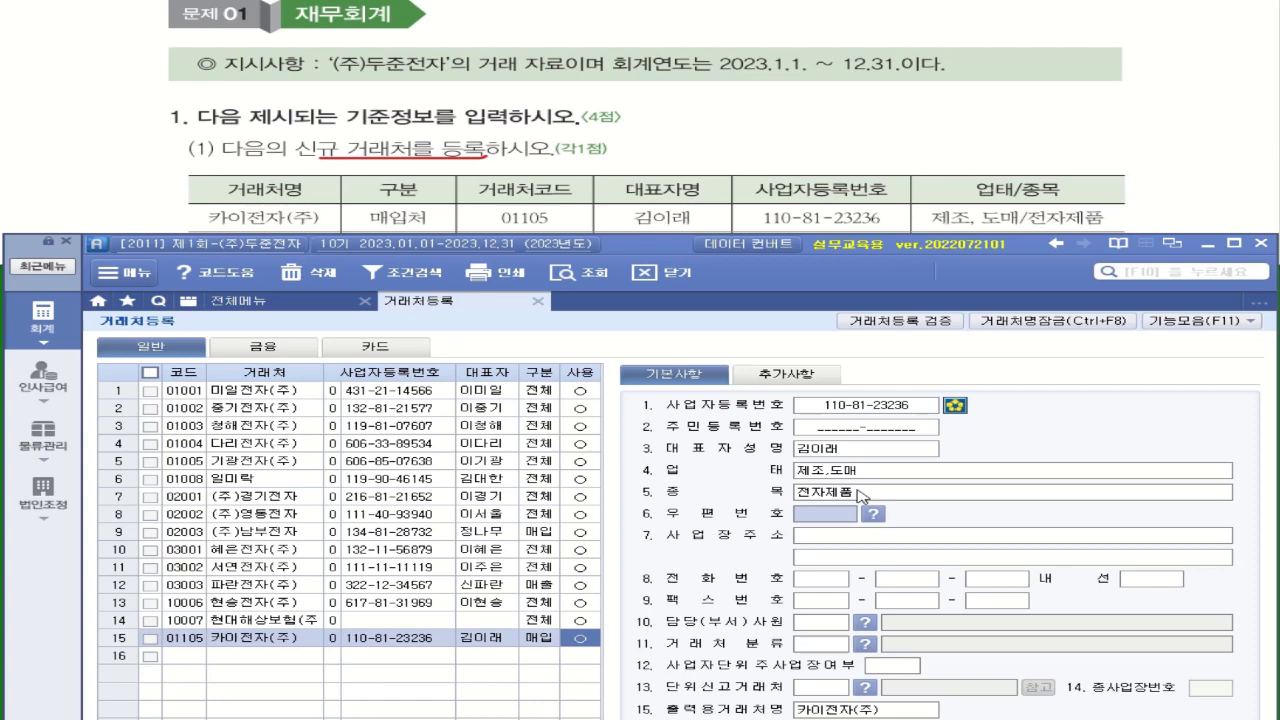
left_click(205, 658)
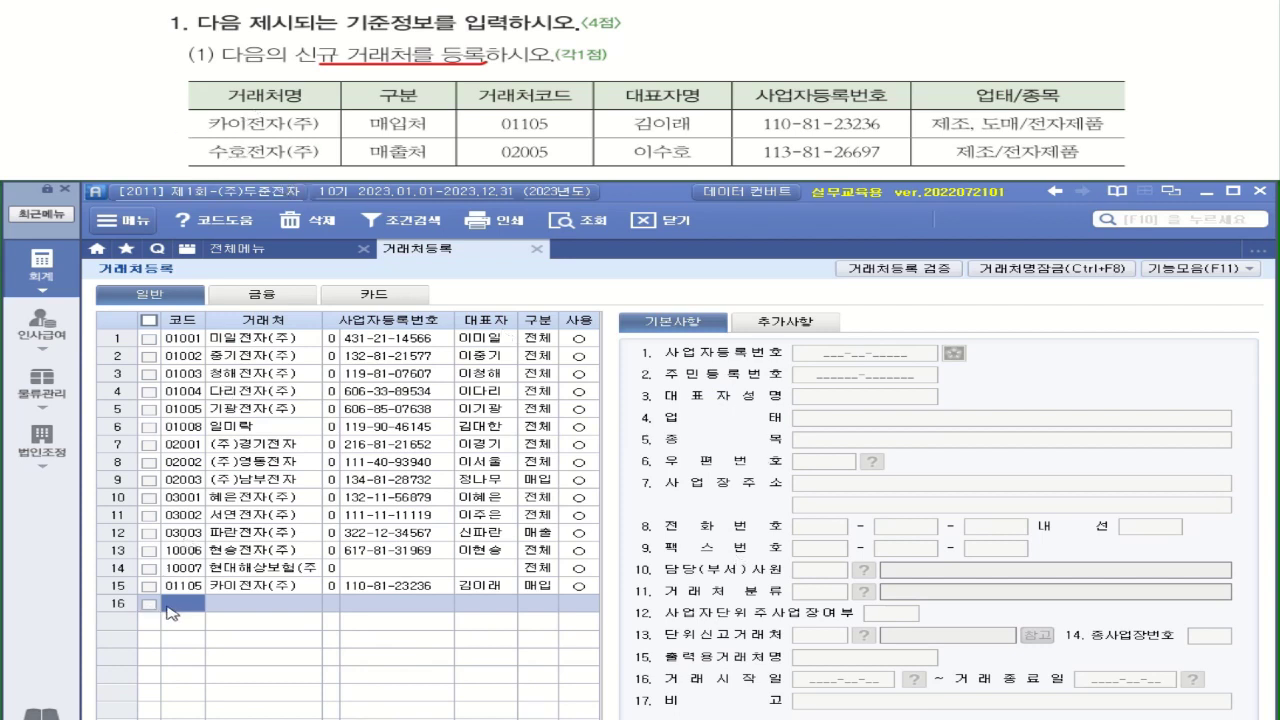
type("02005")
key("Return")
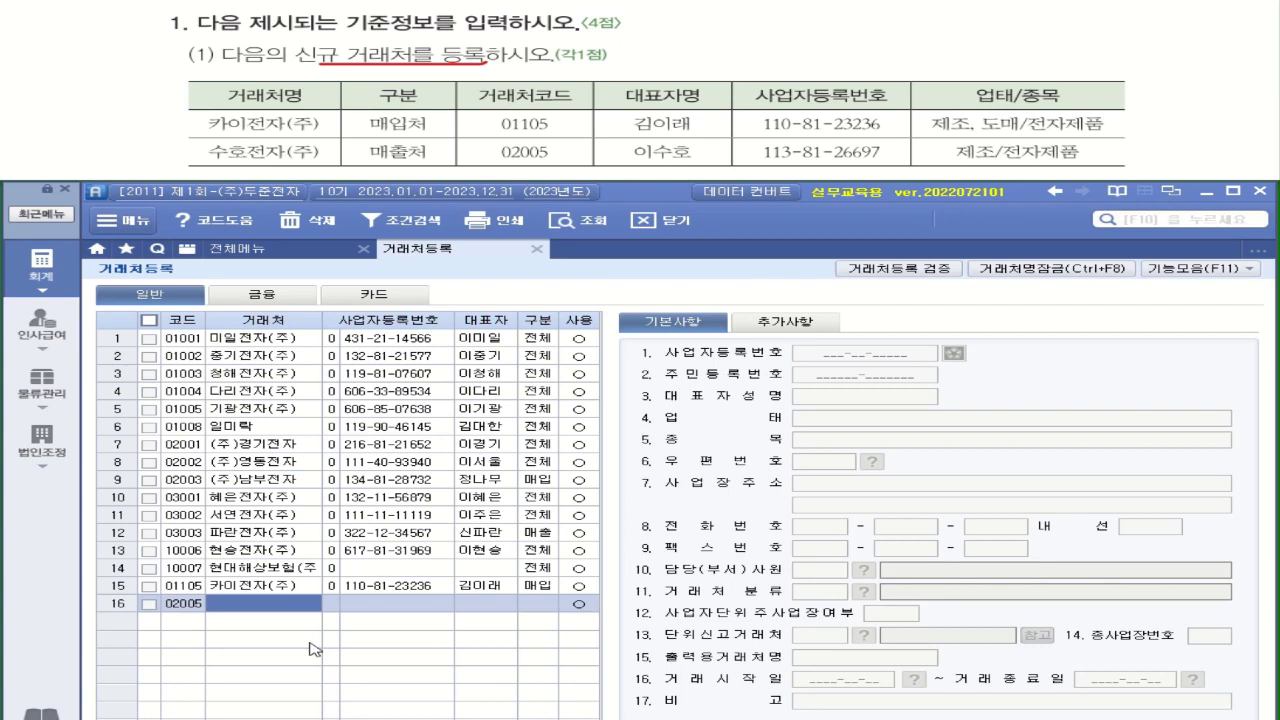
type("수호저")
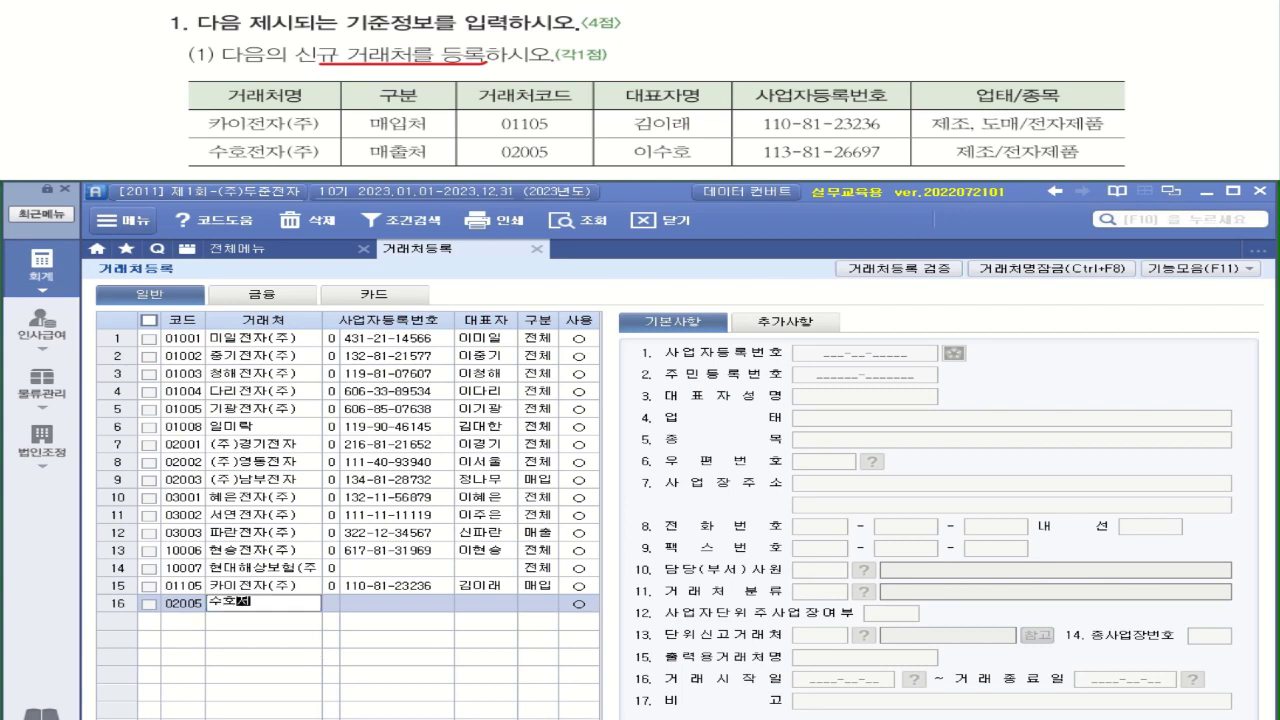
type("ㄴ자(ㅈㅜ)")
key("Return")
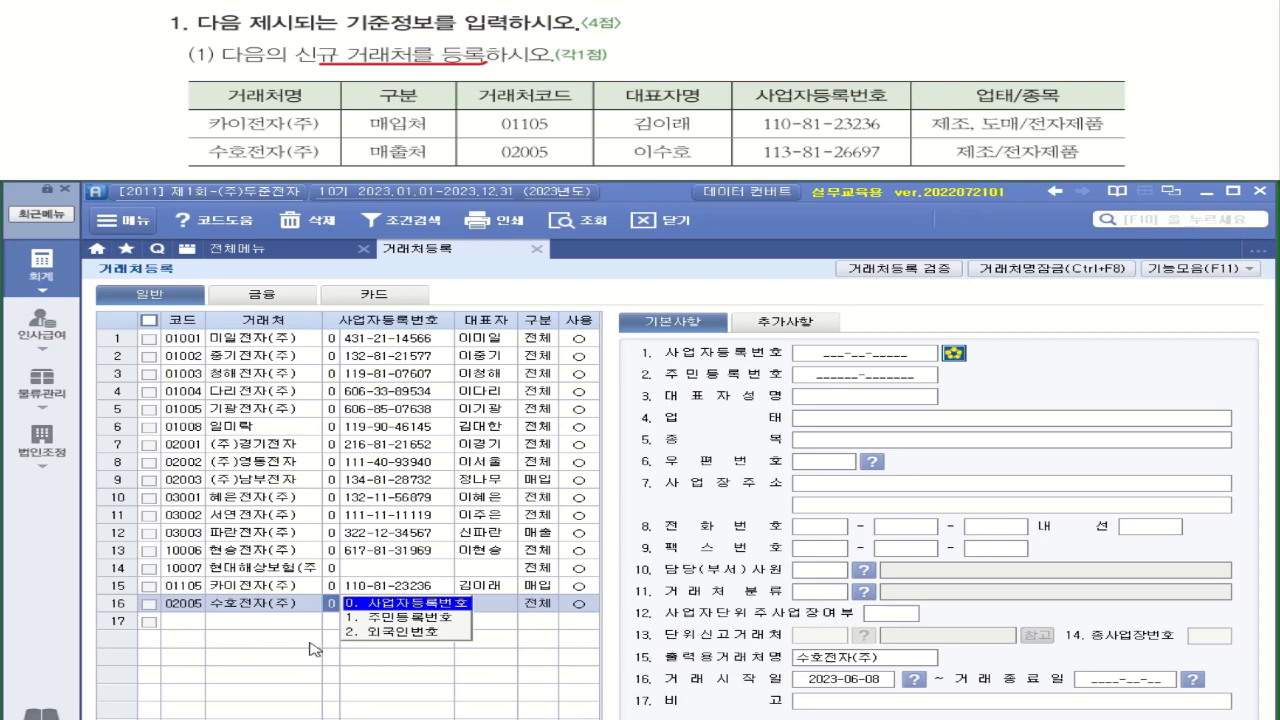
key("Return")
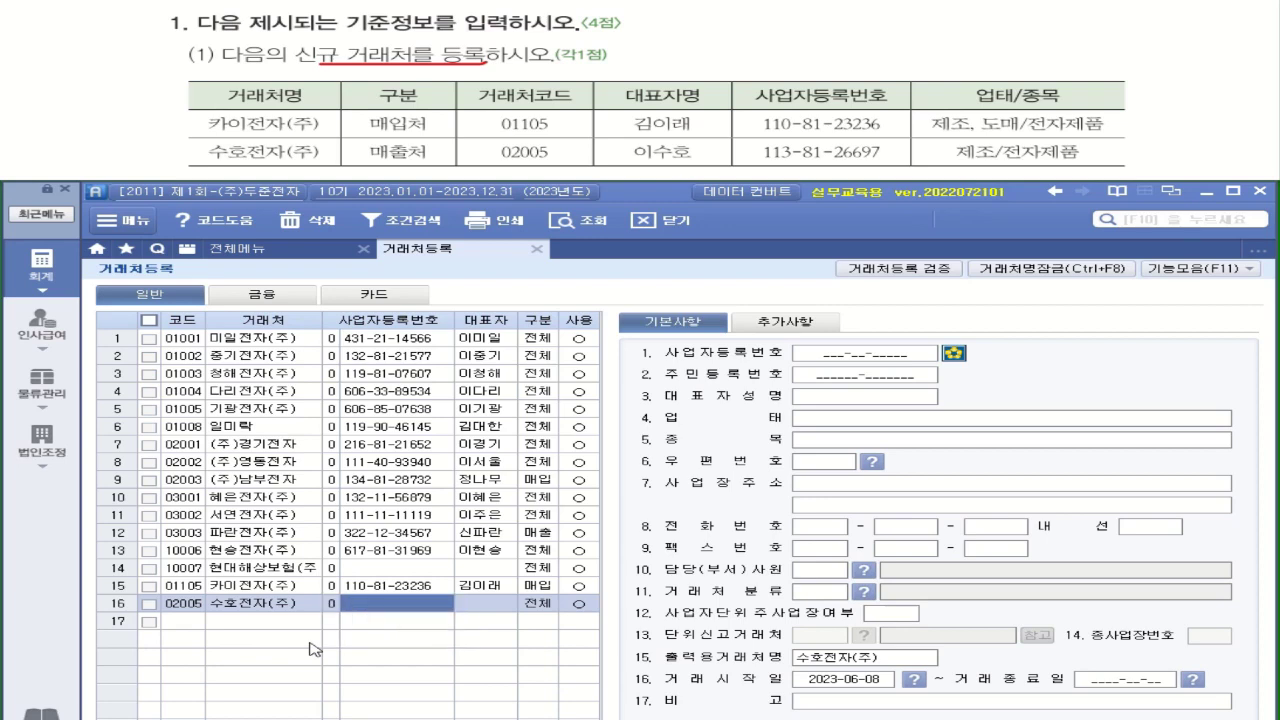
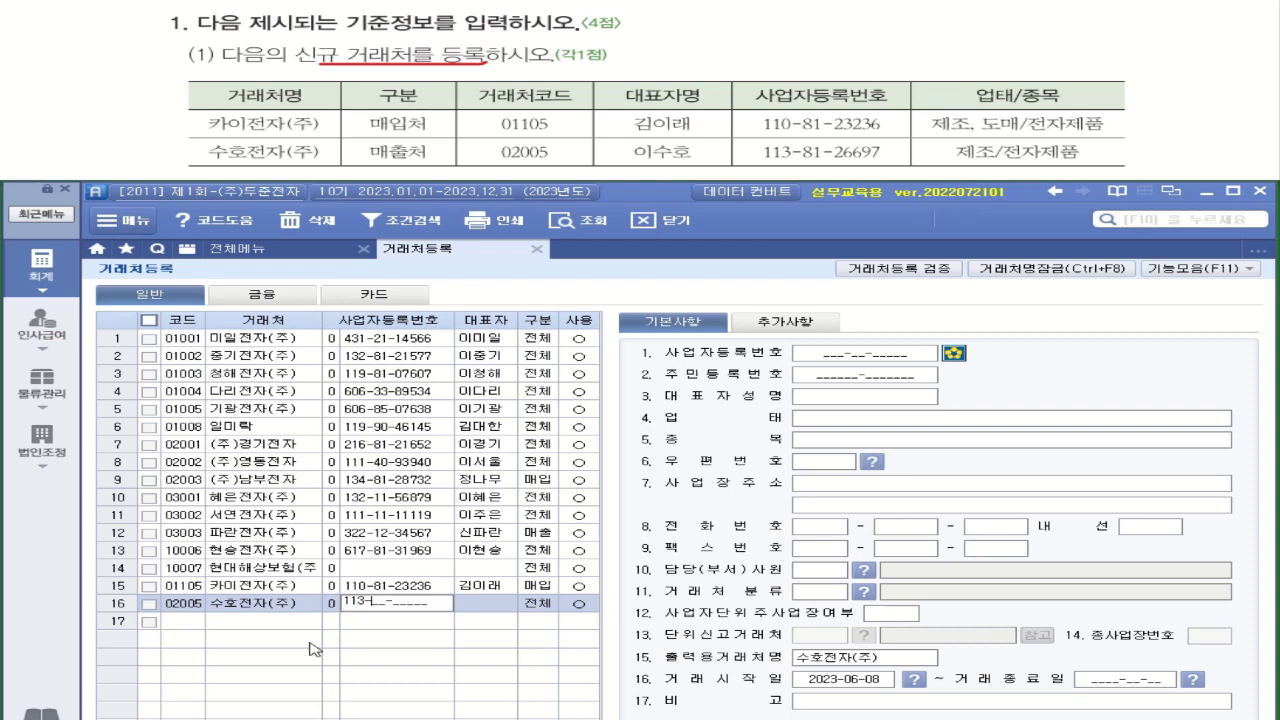
key("Return")
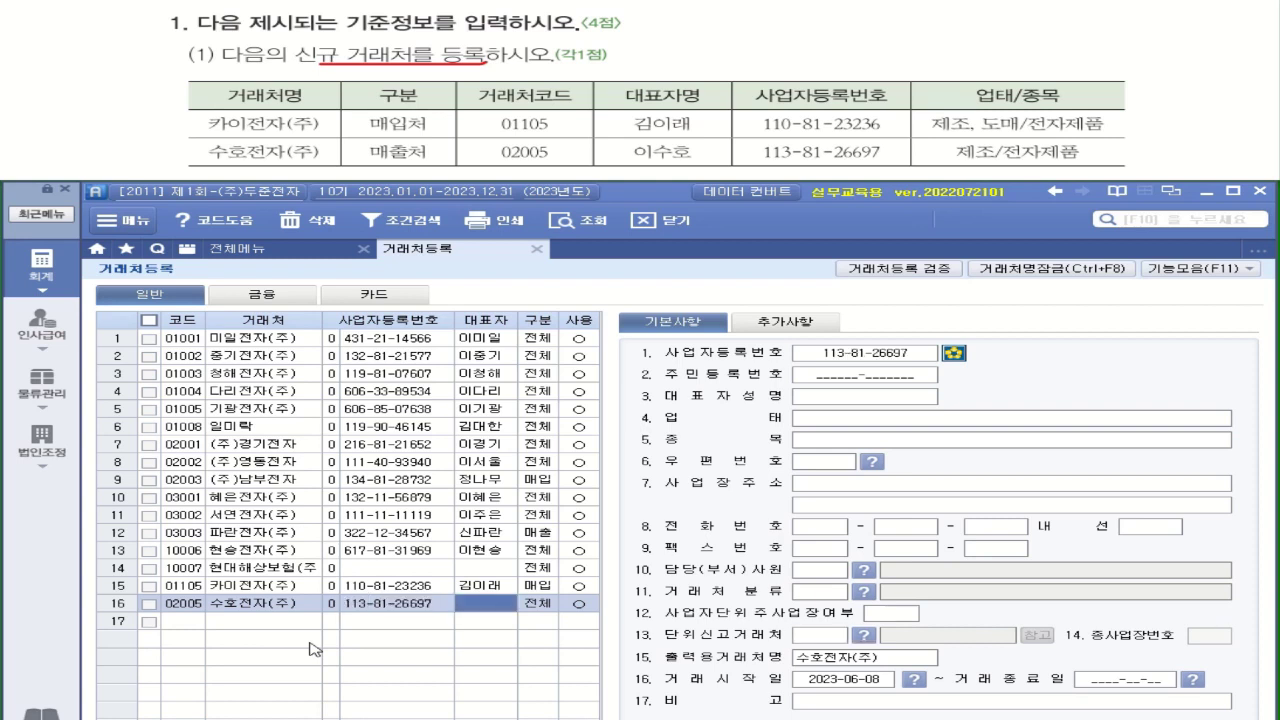
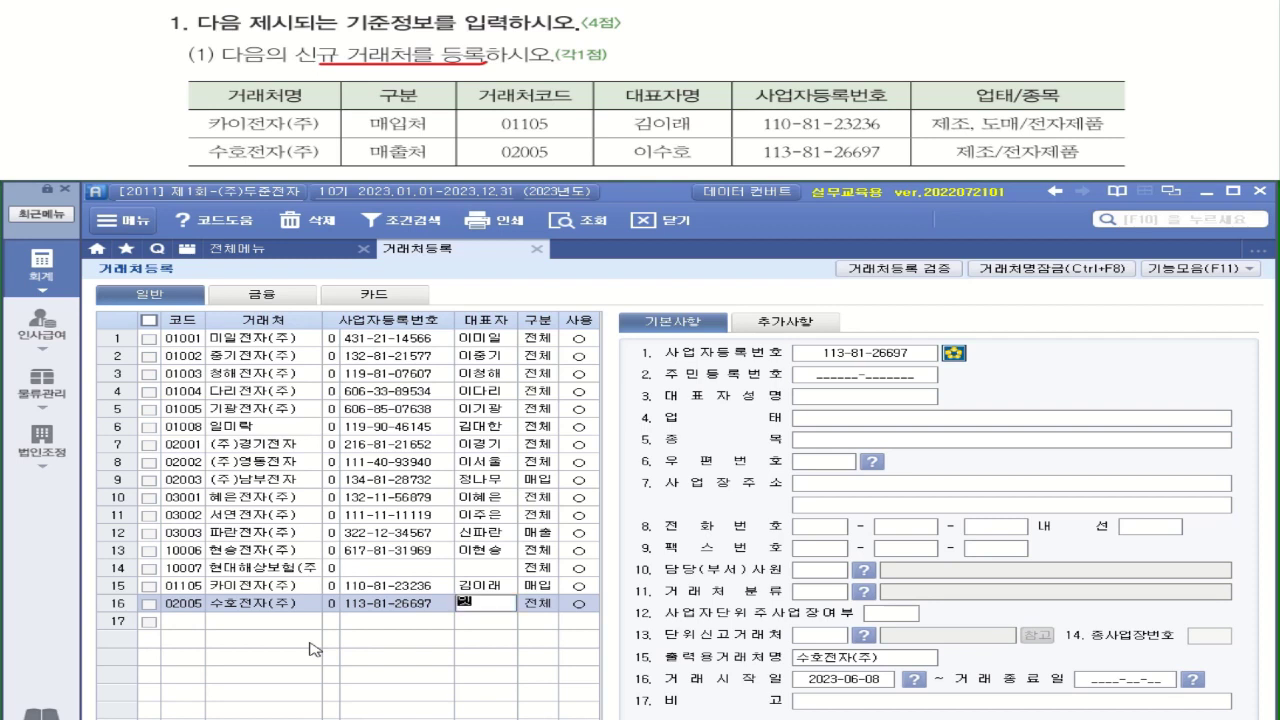
key("Return")
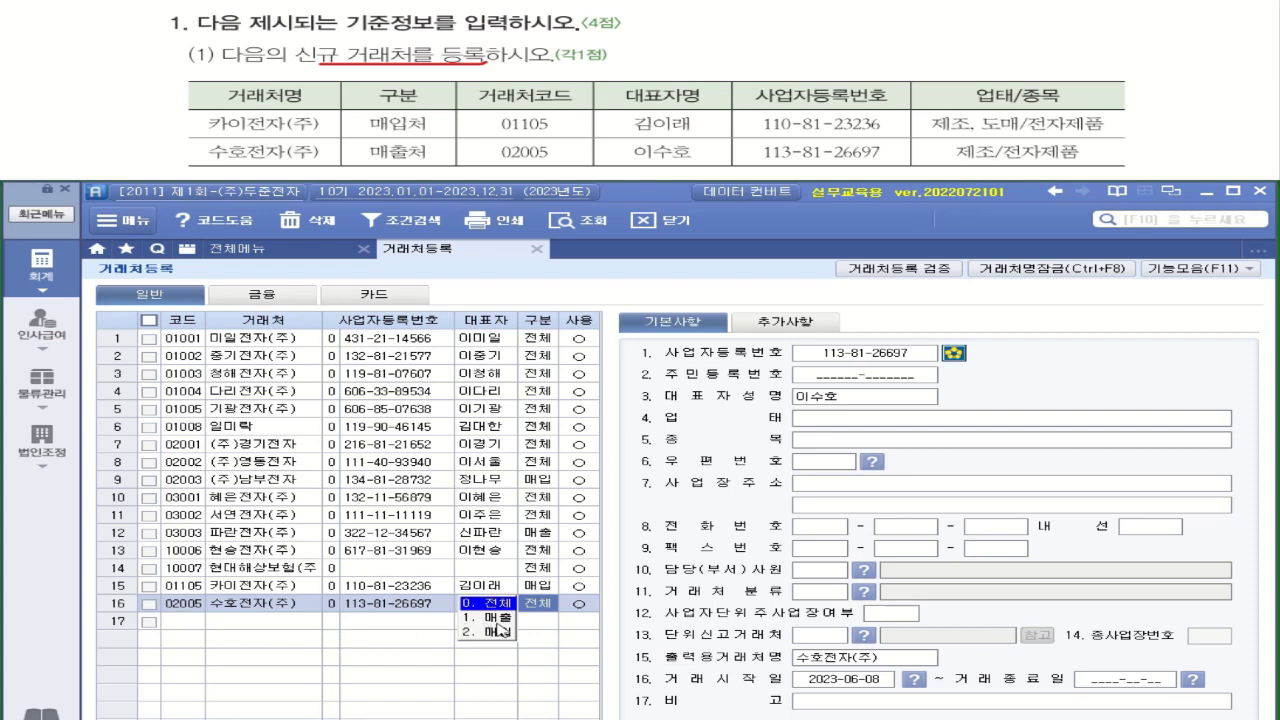
Mark 수호전자(주) as a 매출 client with business type 제조 and item 전자제품
left_click(499, 620)
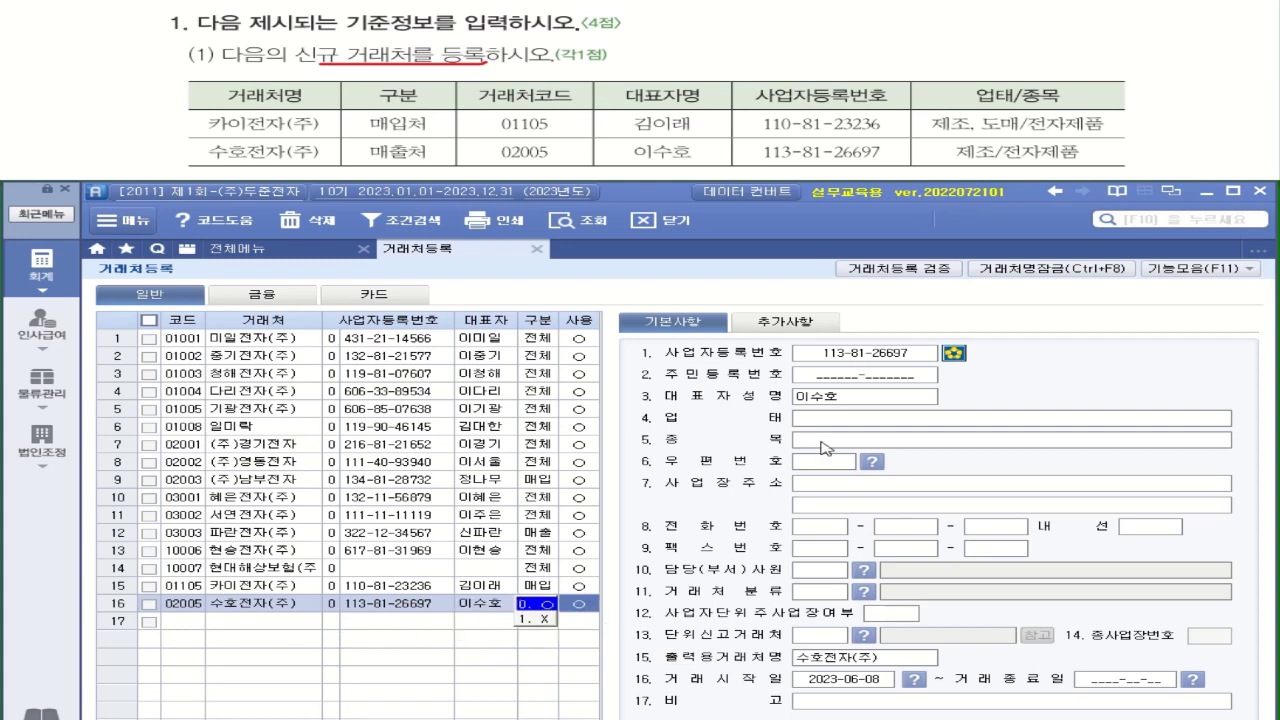
left_click(836, 424)
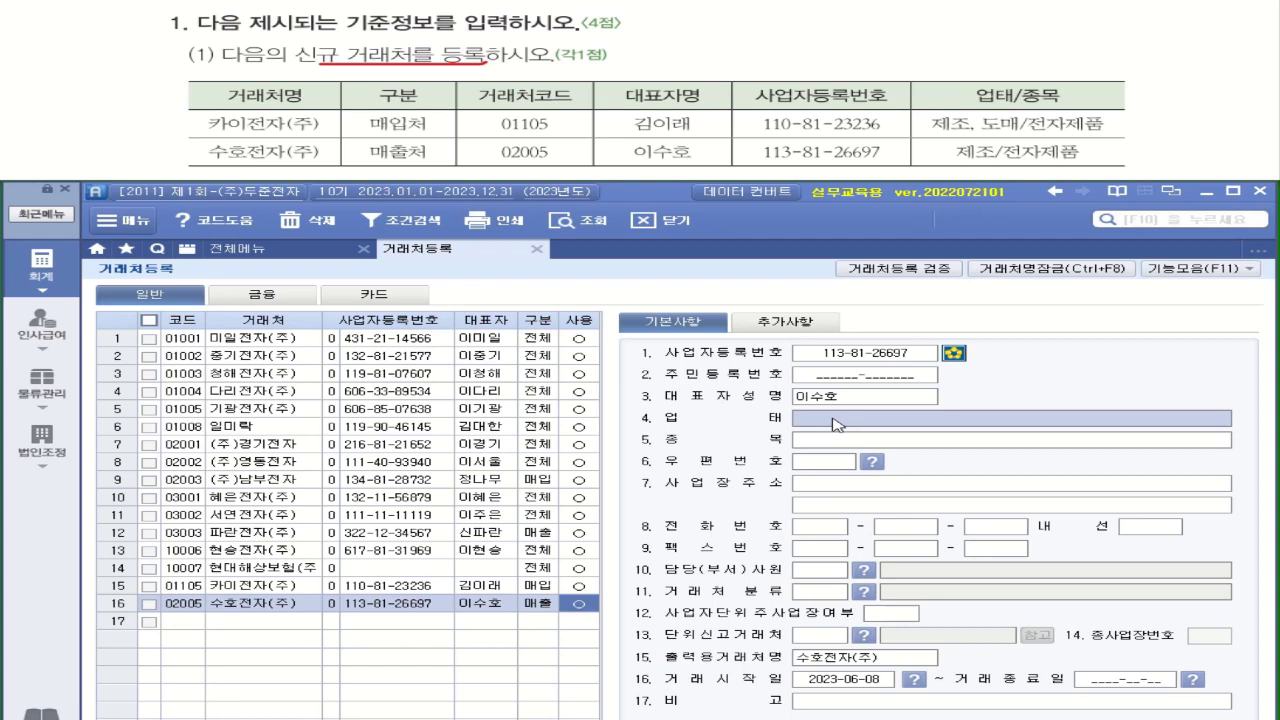
type("제조")
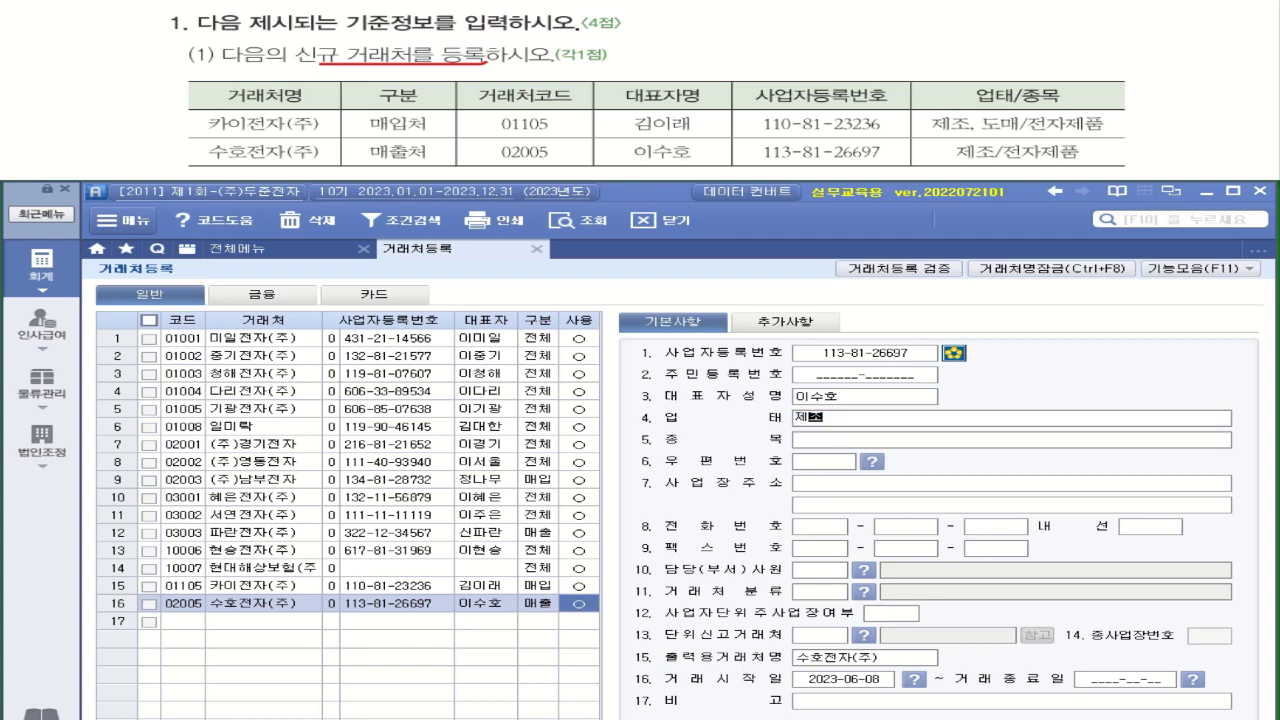
key("Return")
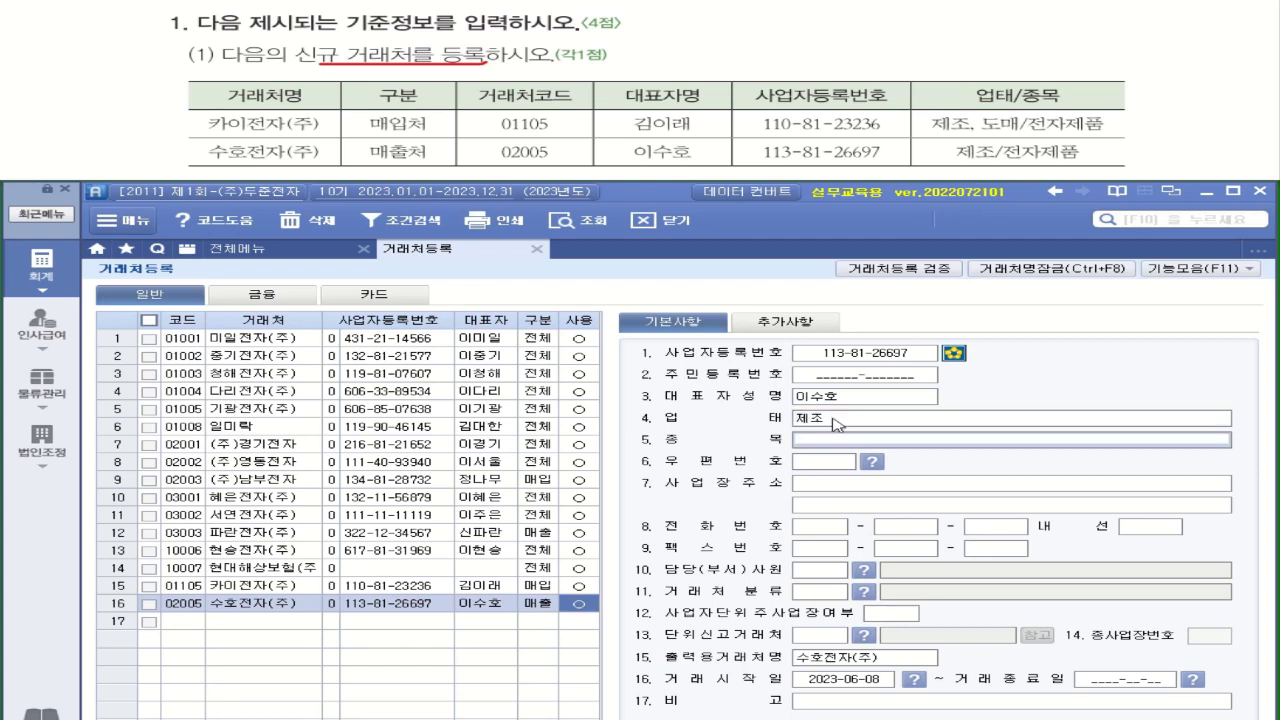
type("전자")
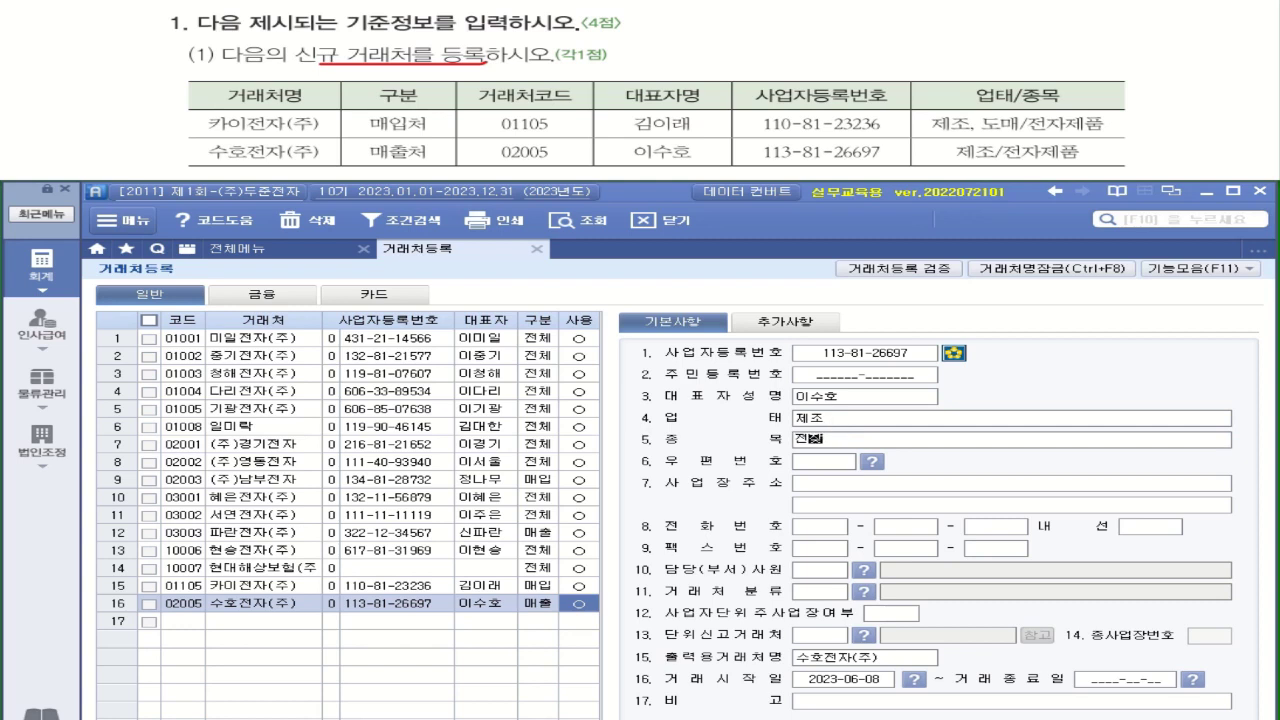
type("제품")
key("BackSpace")
key("BackSpace")
type("품")
key("Return")
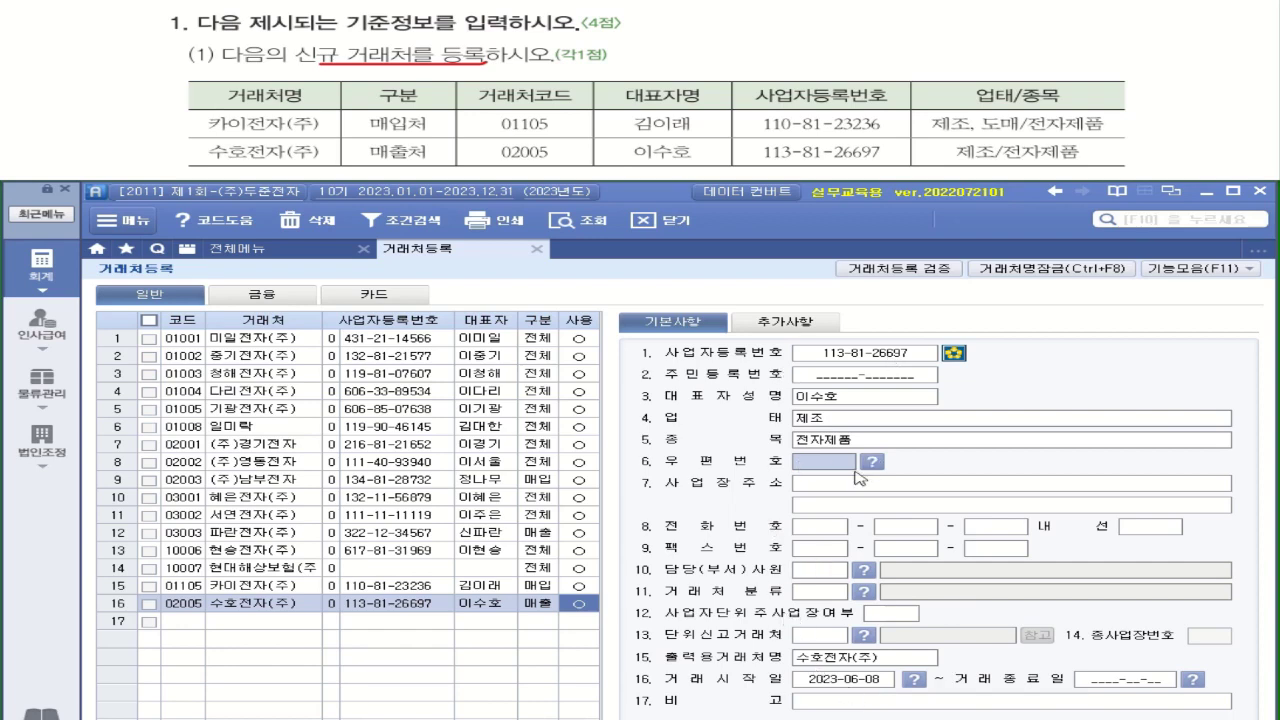
left_click(192, 624)
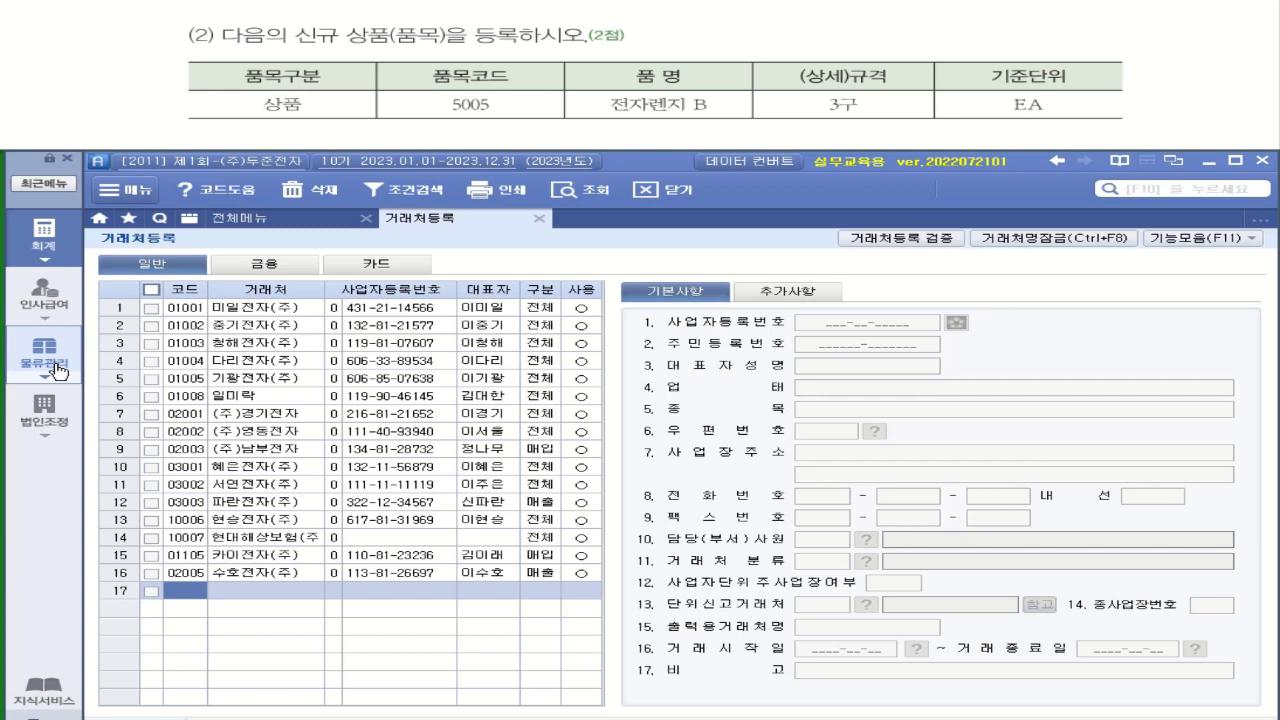
In 품목등록, add 상품 5005 전자렌지 B with specification 3구
left_click(57, 370)
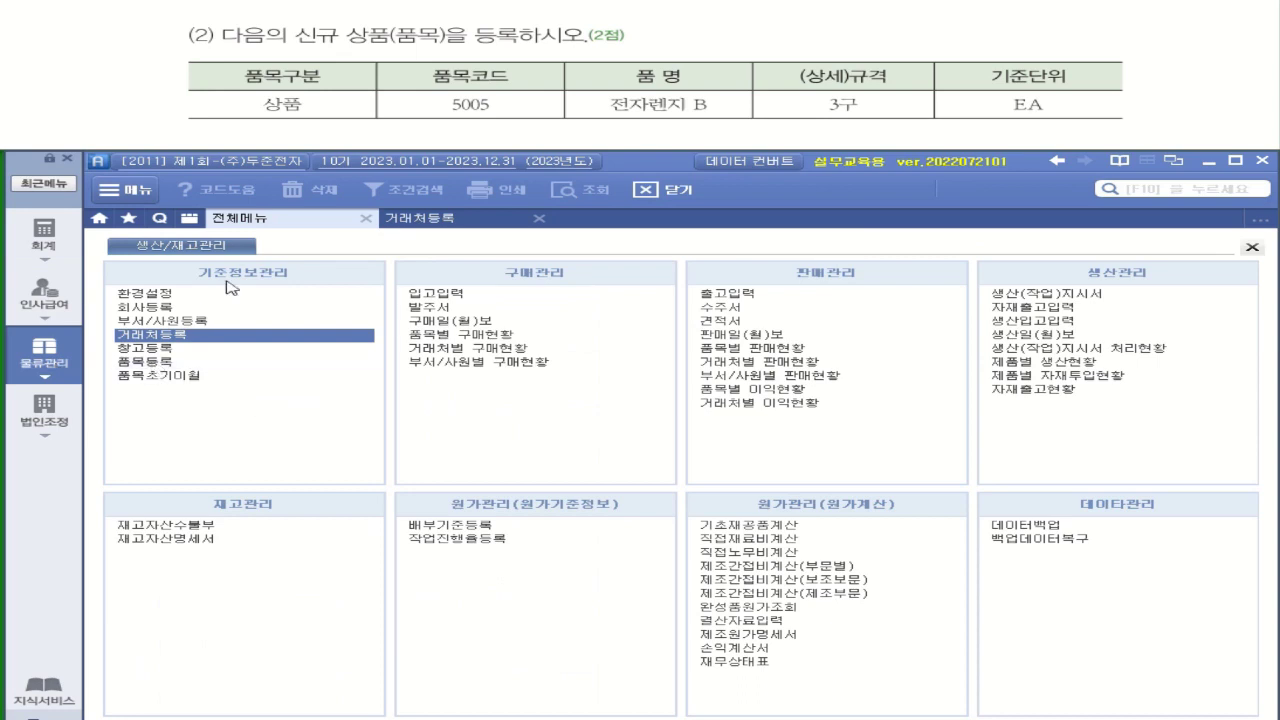
left_click(153, 362)
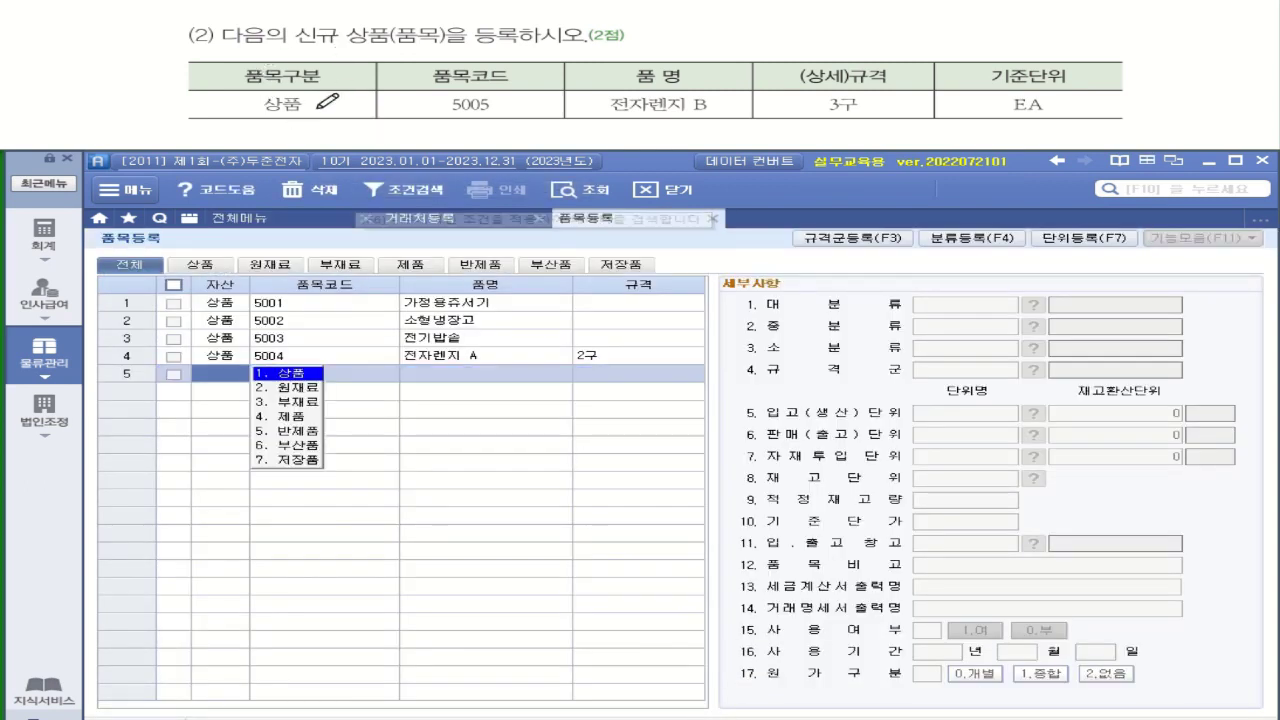
left_click(313, 374)
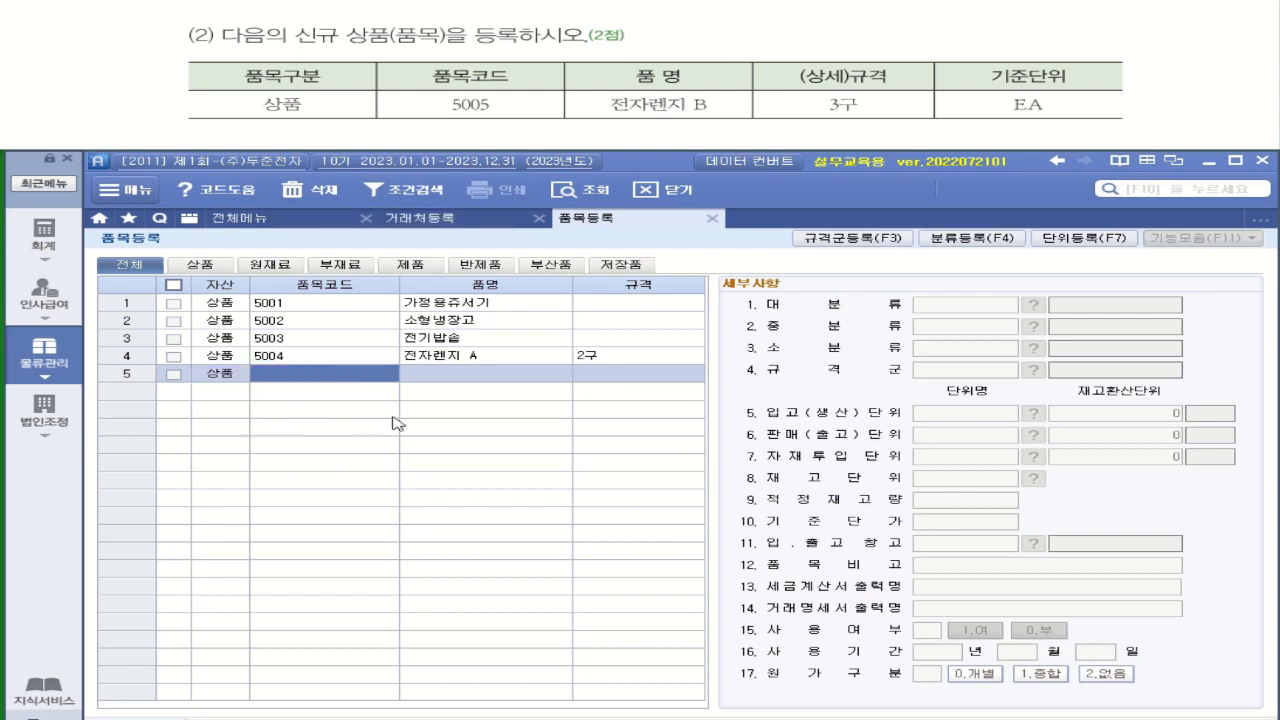
type("5005")
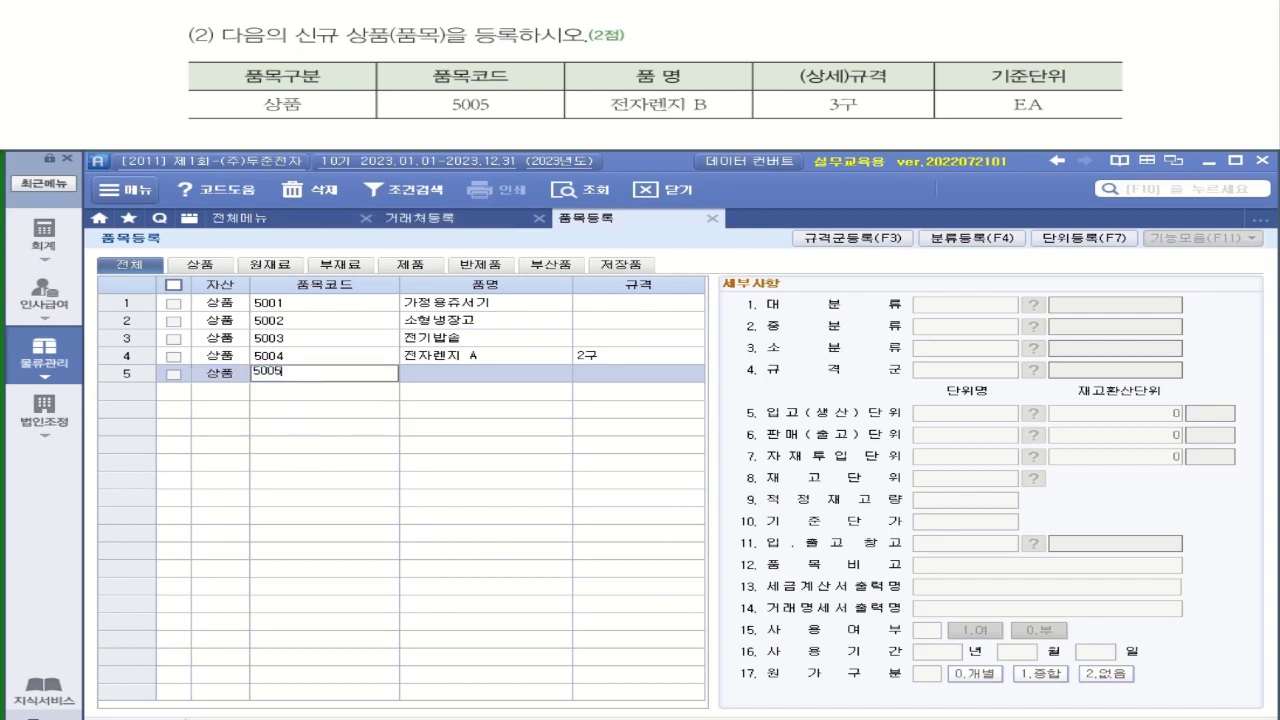
key("Return")
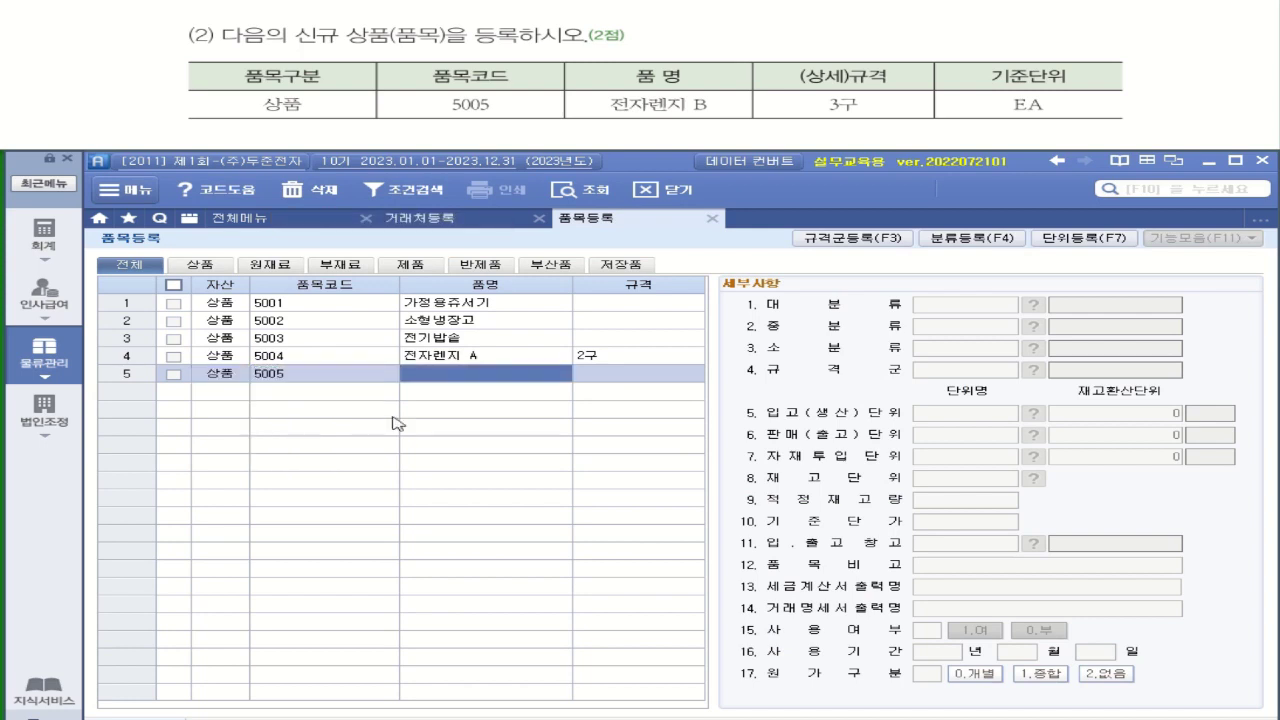
type("전")
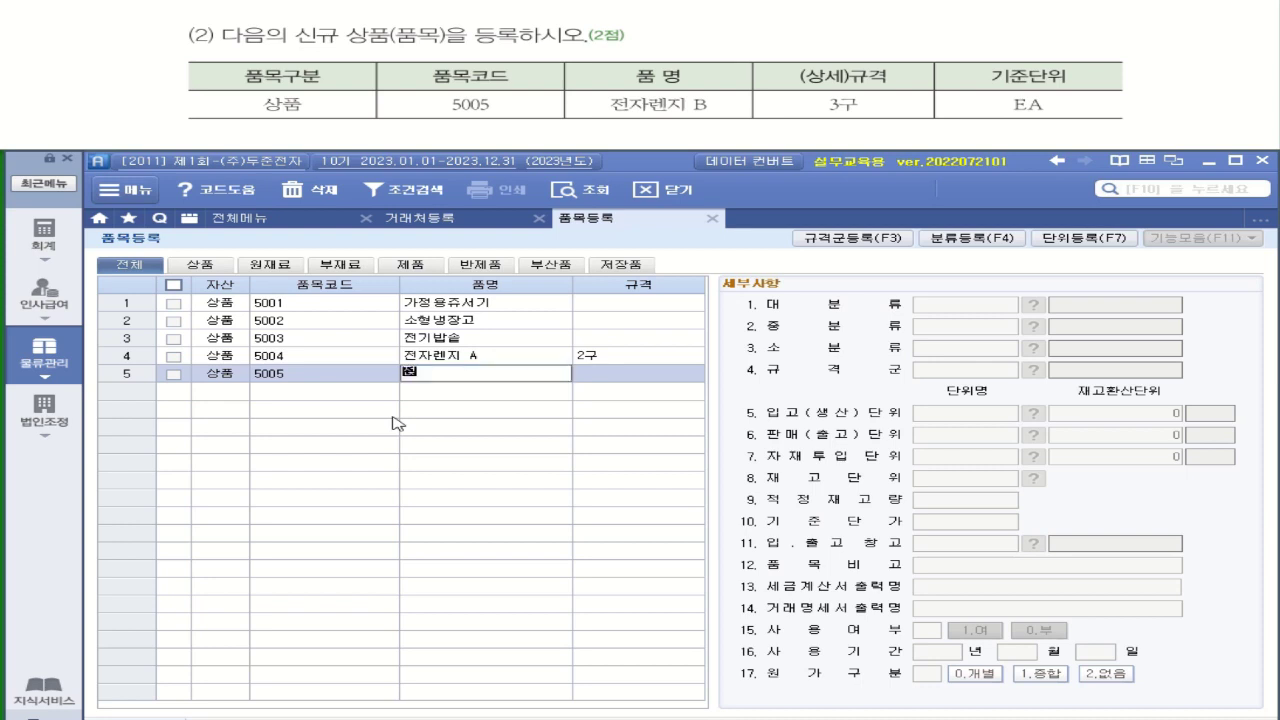
type("자렌지 B")
key("Return")
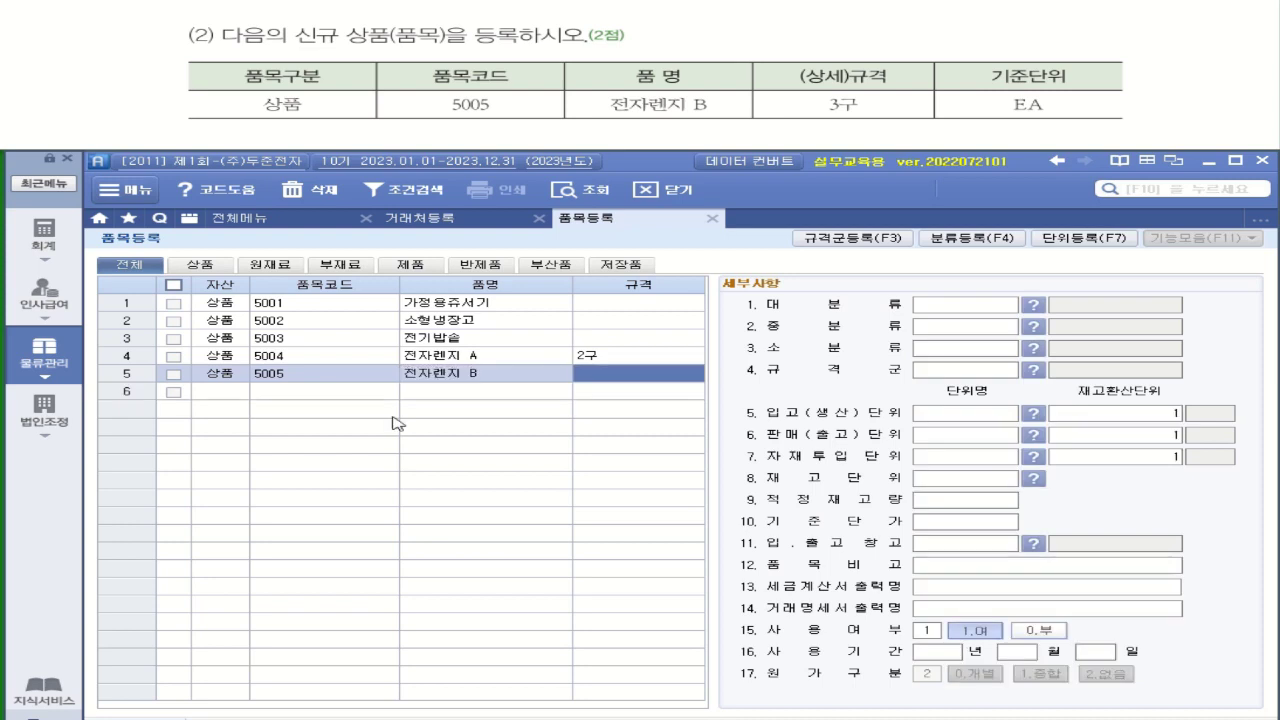
type("3")
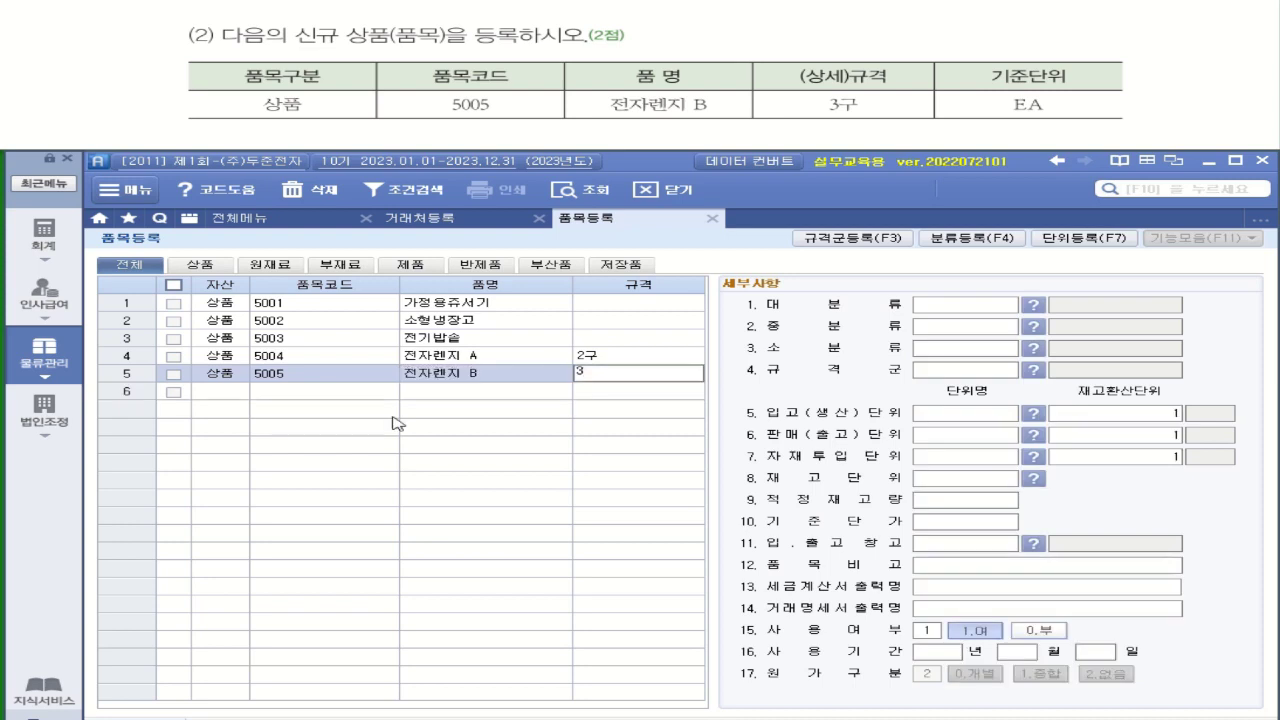
type("구")
key("Return")
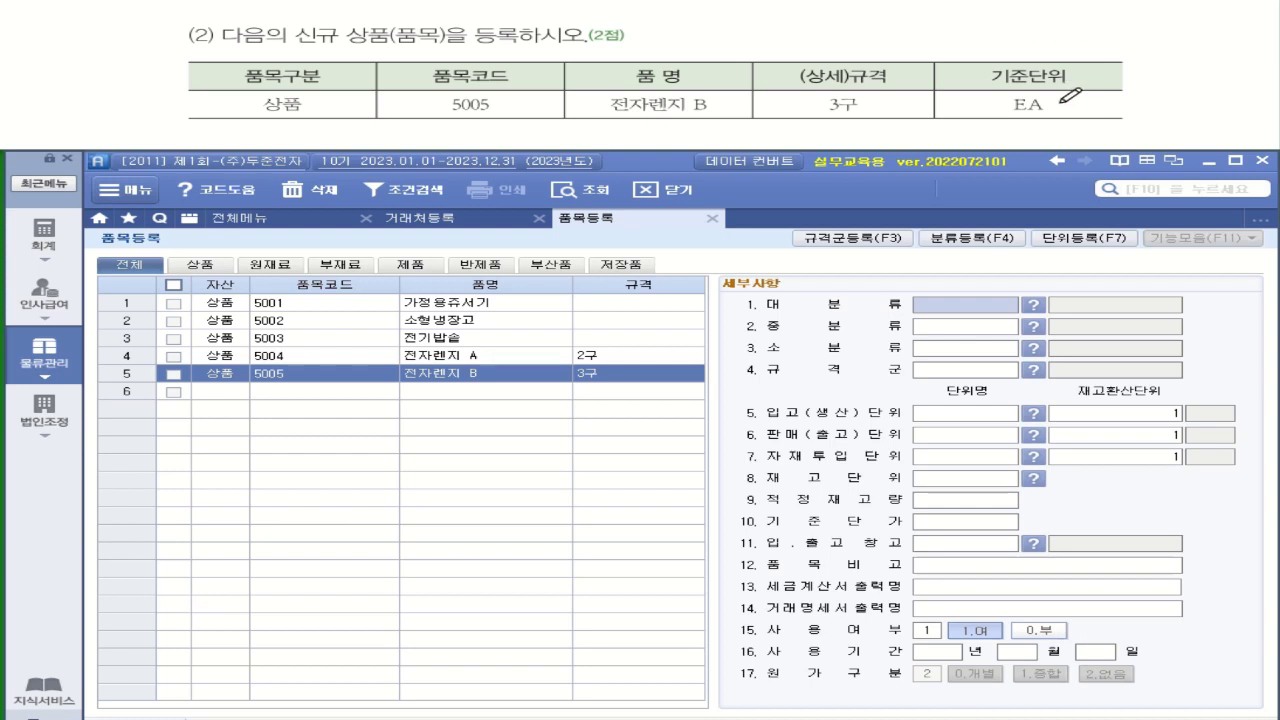
Set the receiving unit of 전자렌지 B to EA
left_click(952, 416)
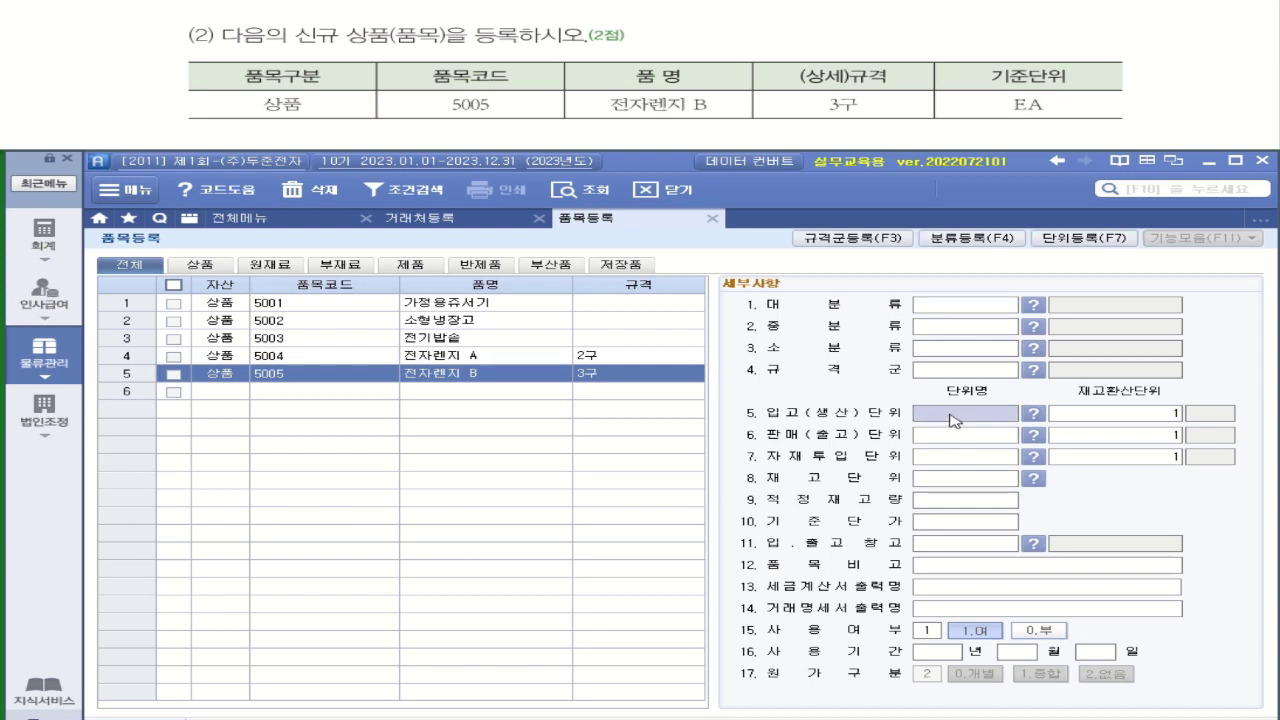
key("F2")
left_click(768, 321)
type("EA")
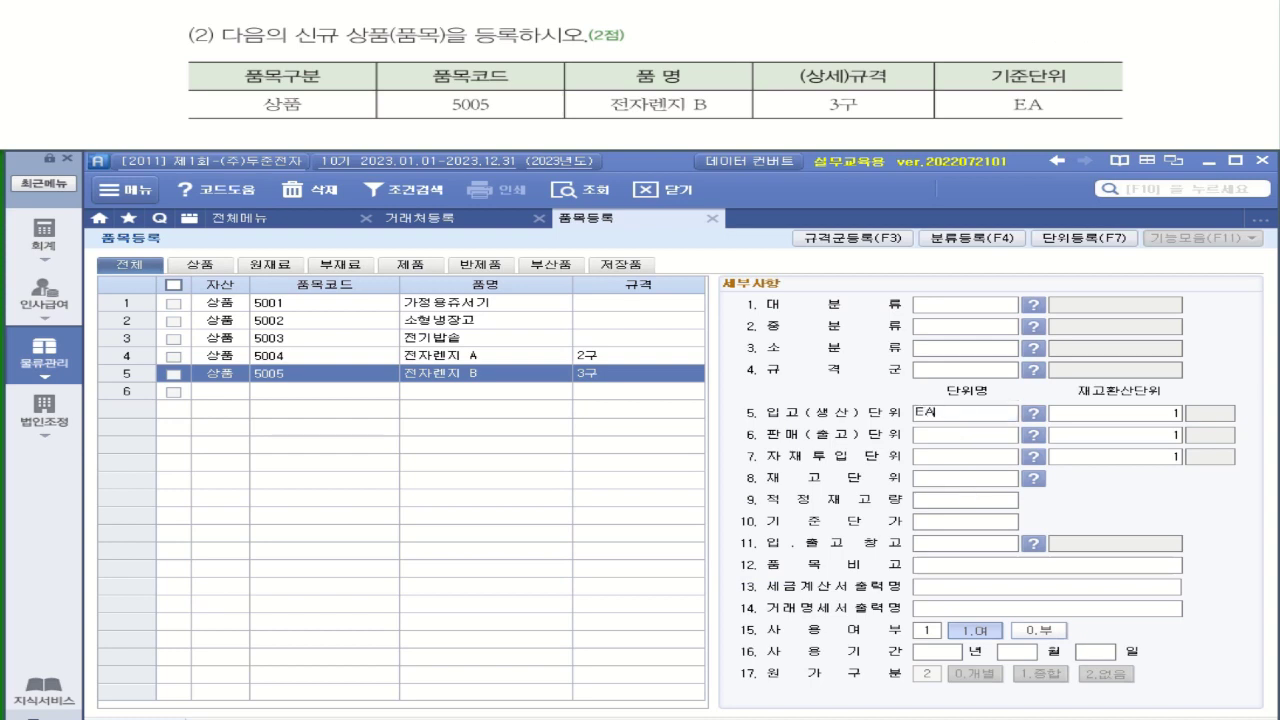
key("Return")
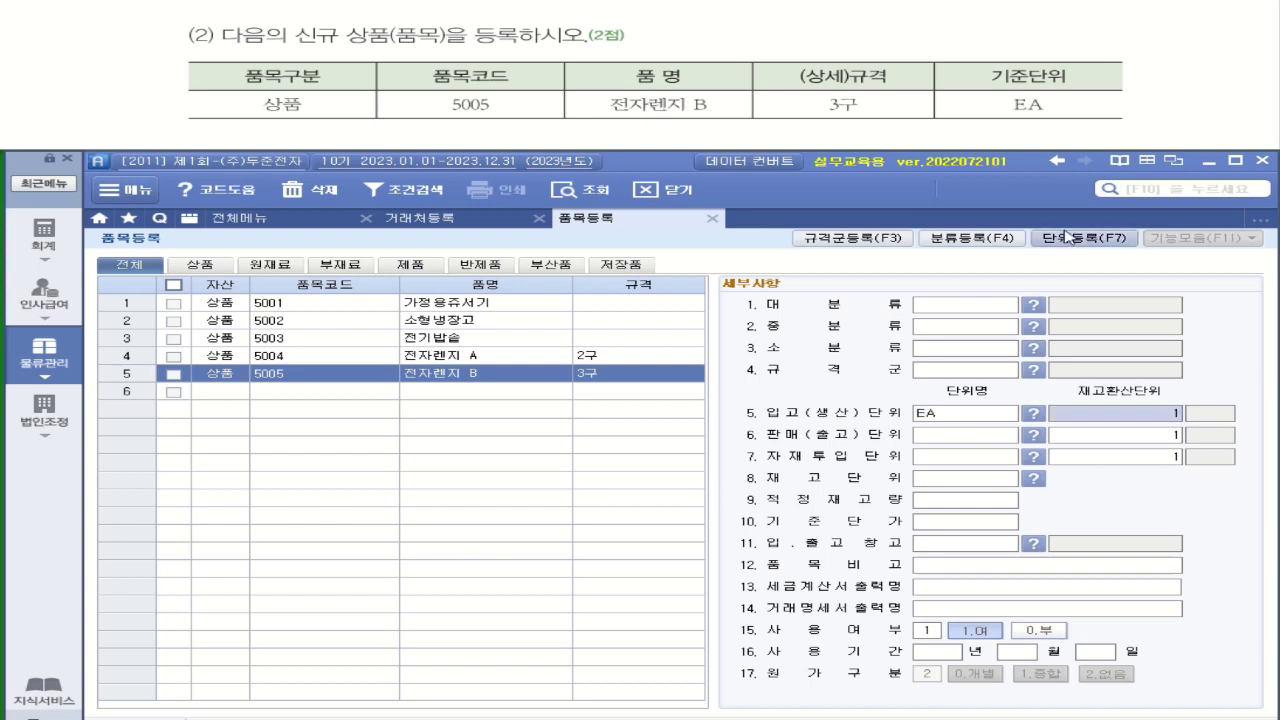
Set the sales, material-input and stock units of 전자렌지 B to EA
left_click(1071, 240)
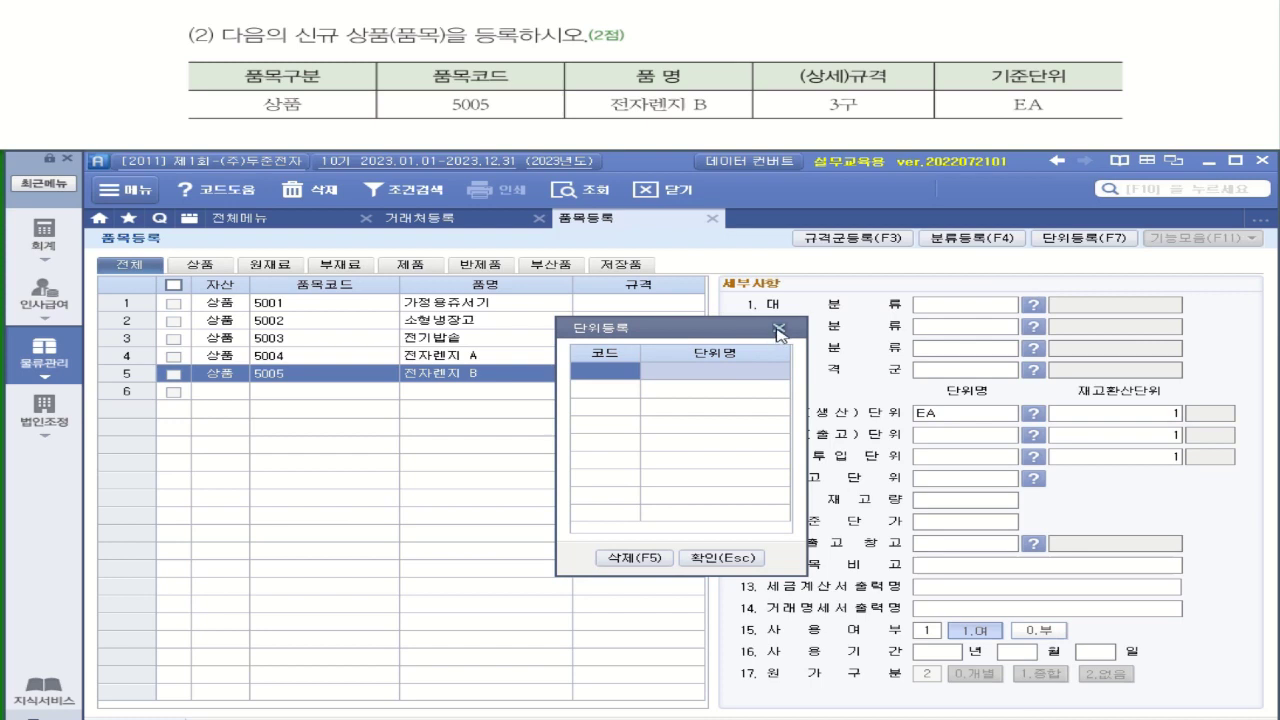
left_click(779, 328)
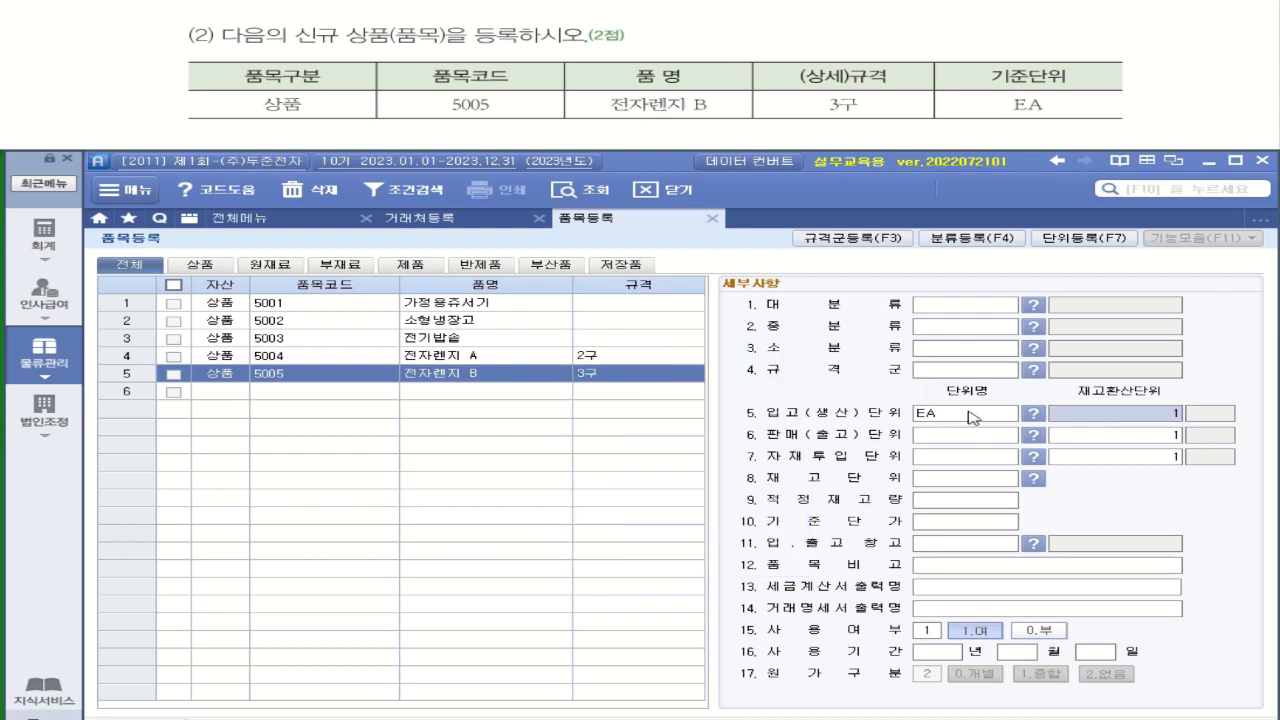
left_click(955, 420)
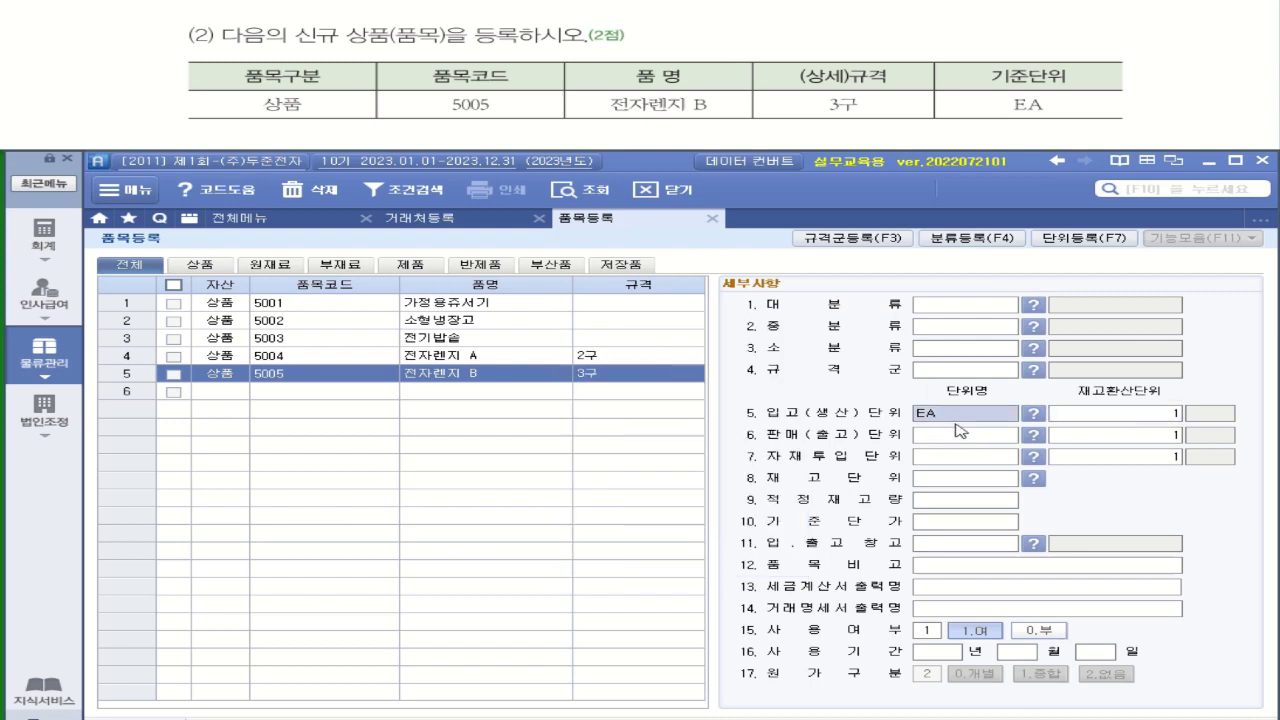
left_click(960, 434)
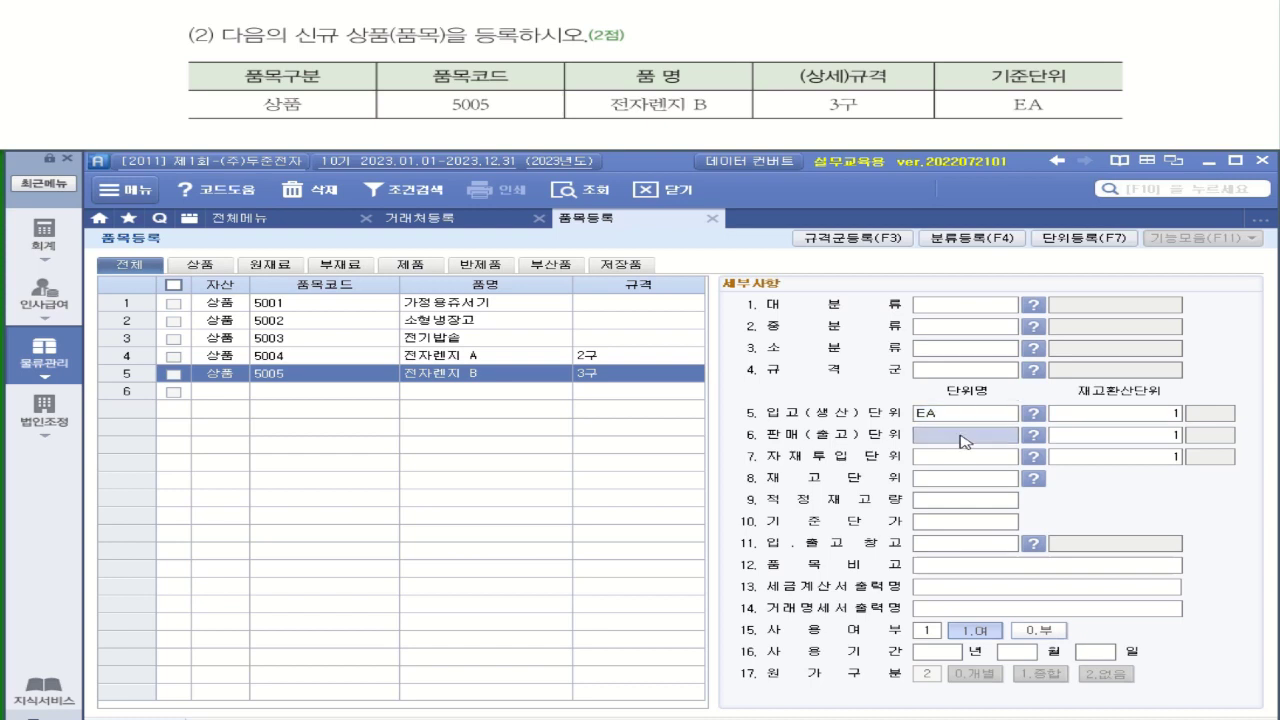
type("EA")
key("Return")
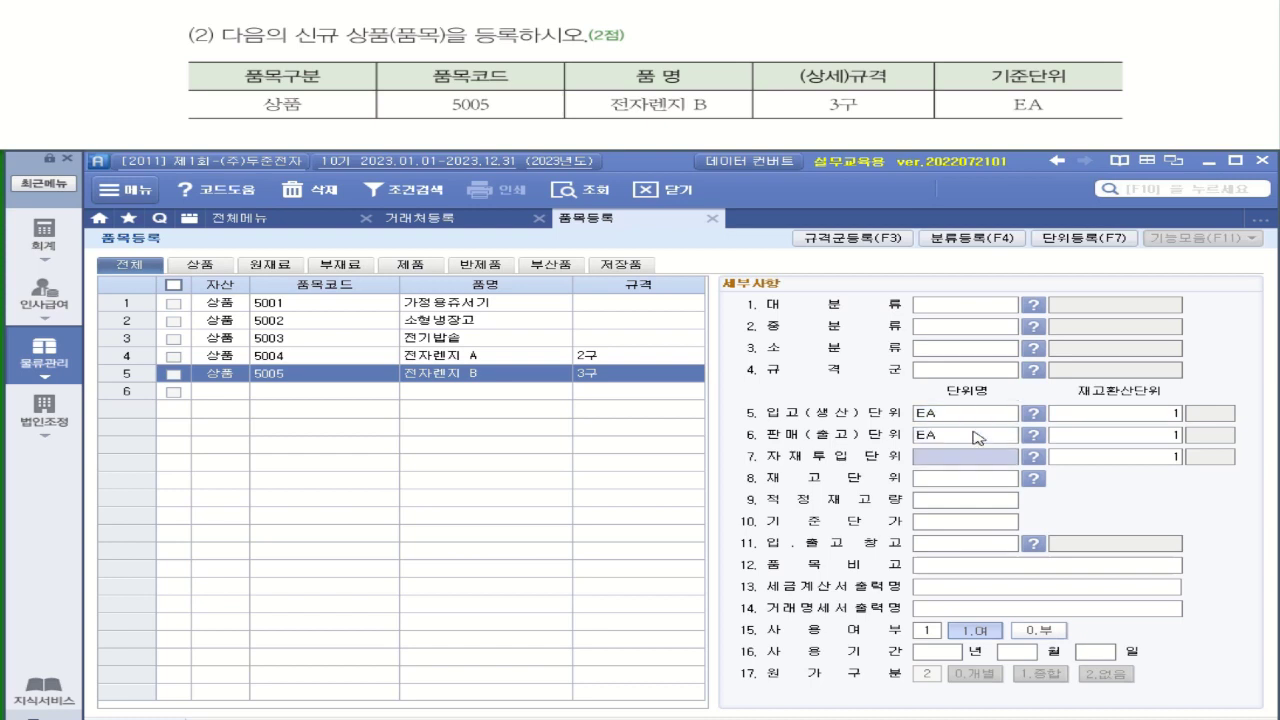
type("EA")
key("Return")
type("EA")
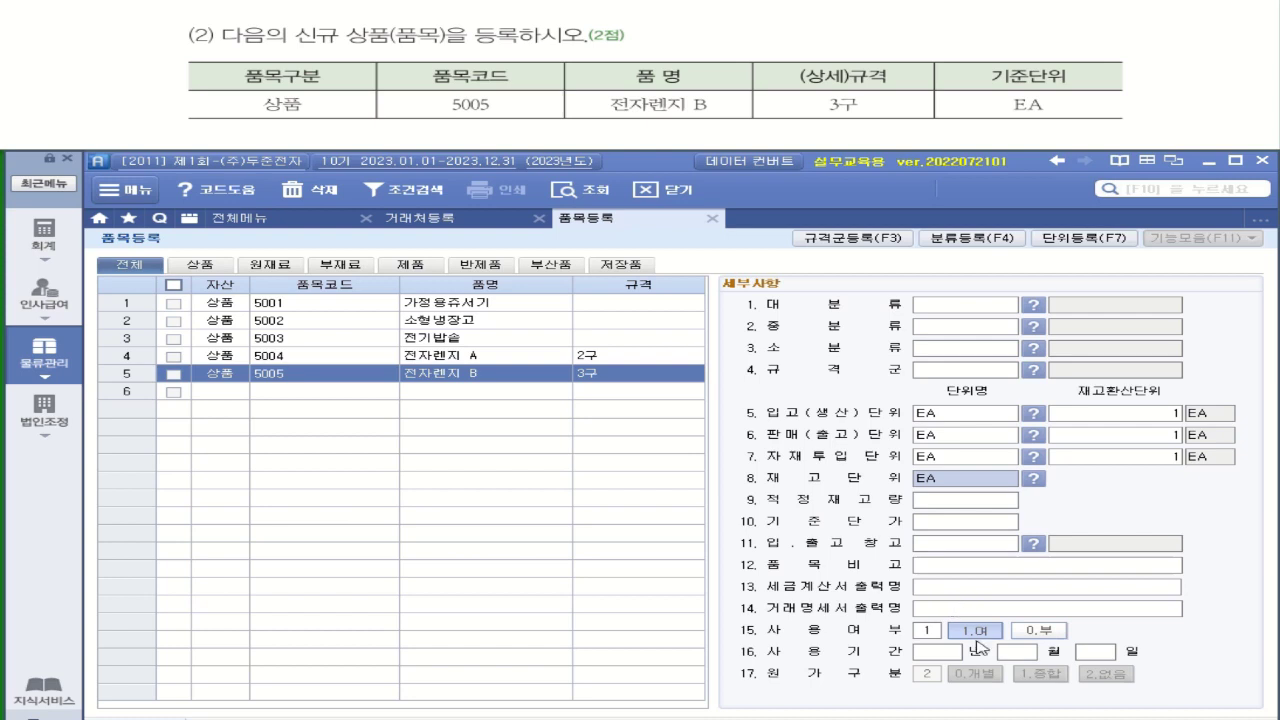
left_click(242, 392)
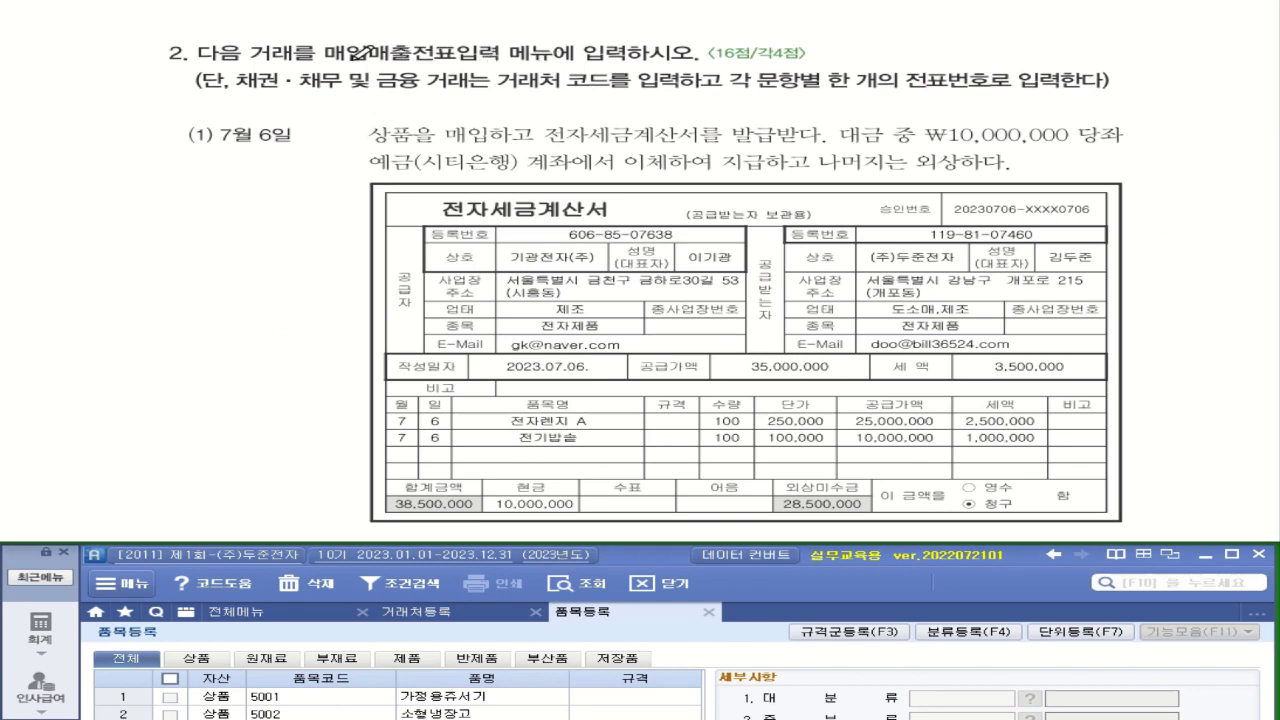
left_click_drag(350, 61, 608, 61)
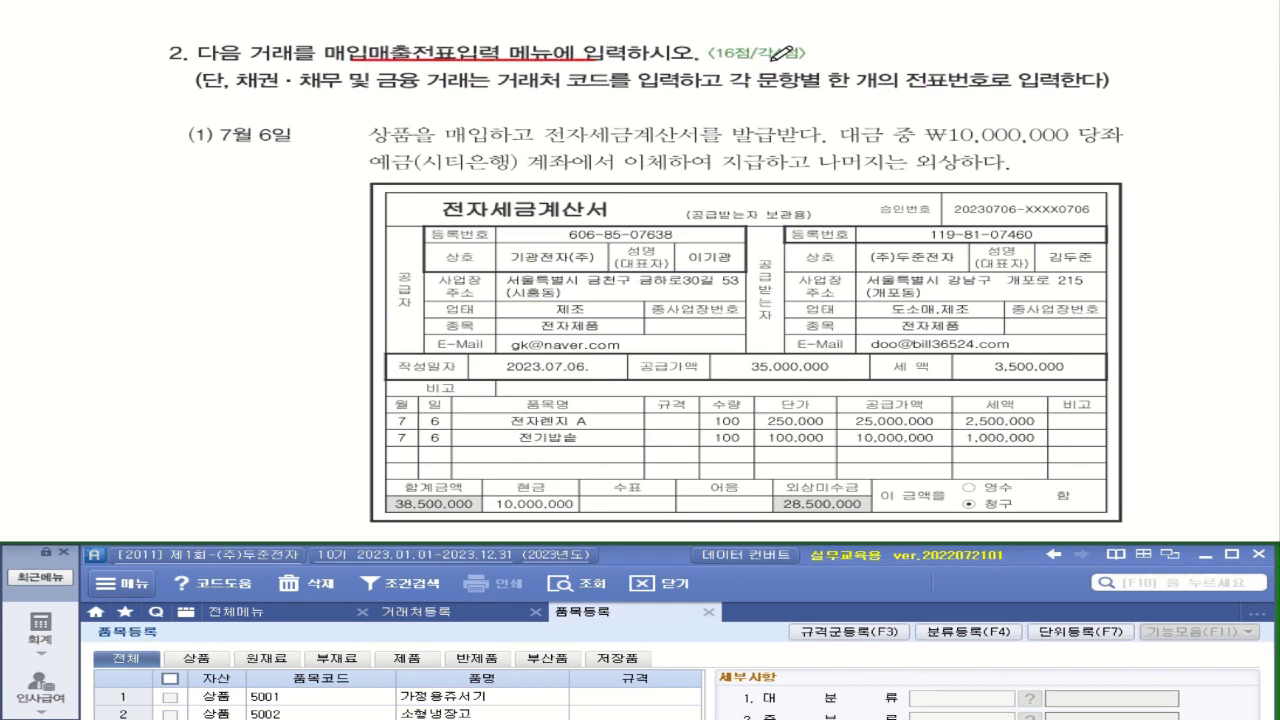
left_click_drag(766, 62, 800, 62)
left_click_drag(572, 90, 614, 89)
left_click_drag(757, 91, 1100, 91)
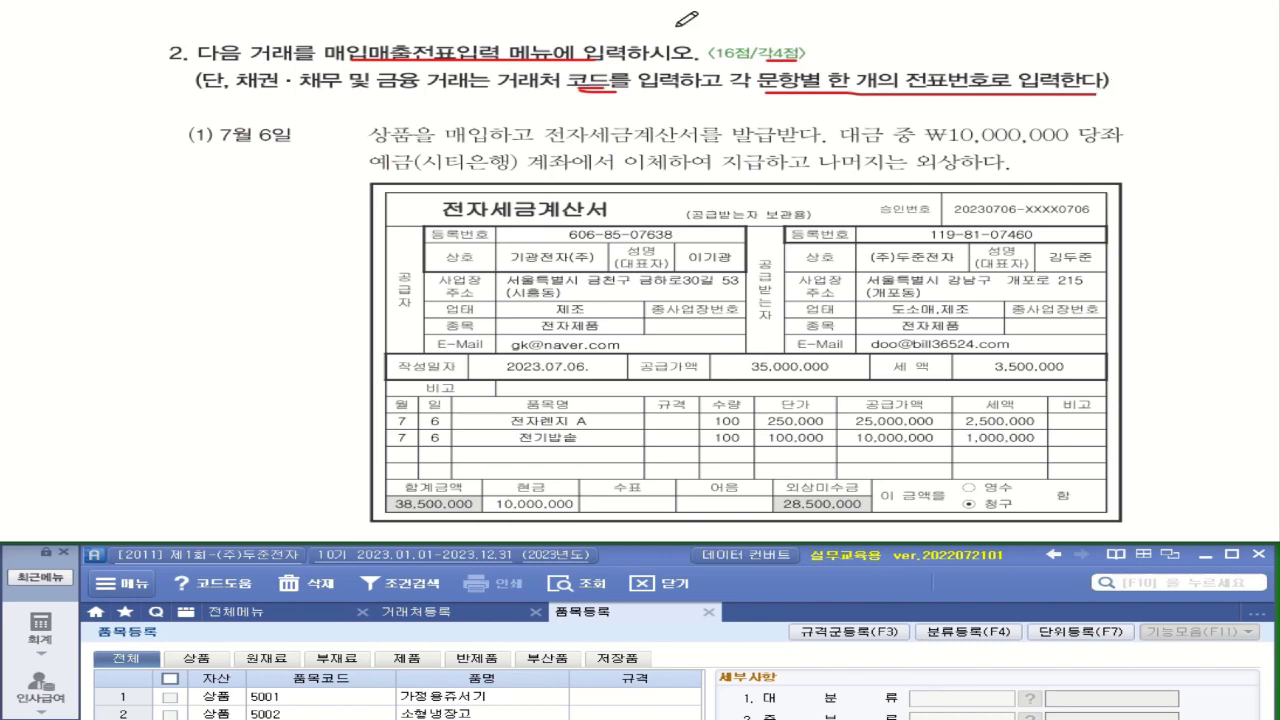
left_click_drag(446, 147, 488, 147)
left_click_drag(370, 148, 410, 148)
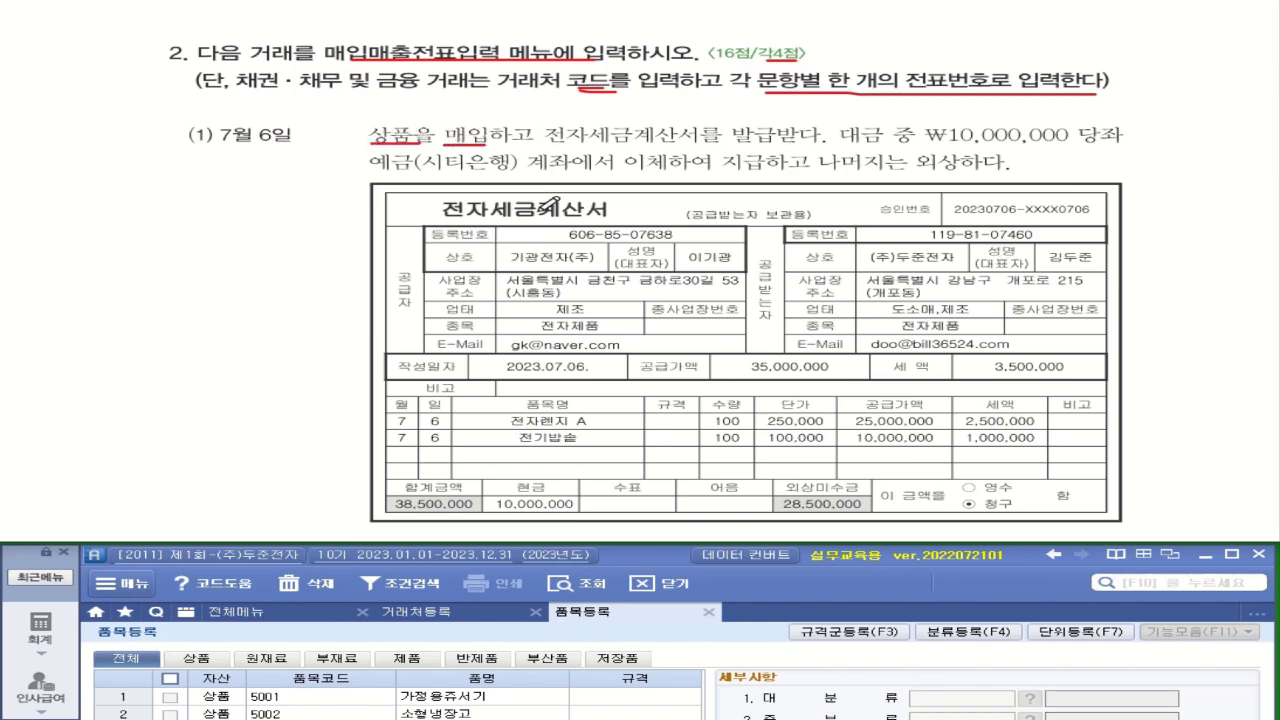
mouse_move(458, 218)
left_mouse_down()
mouse_move(430, 200)
mouse_move(492, 196)
mouse_move(478, 222)
mouse_move(455, 222)
left_mouse_up()
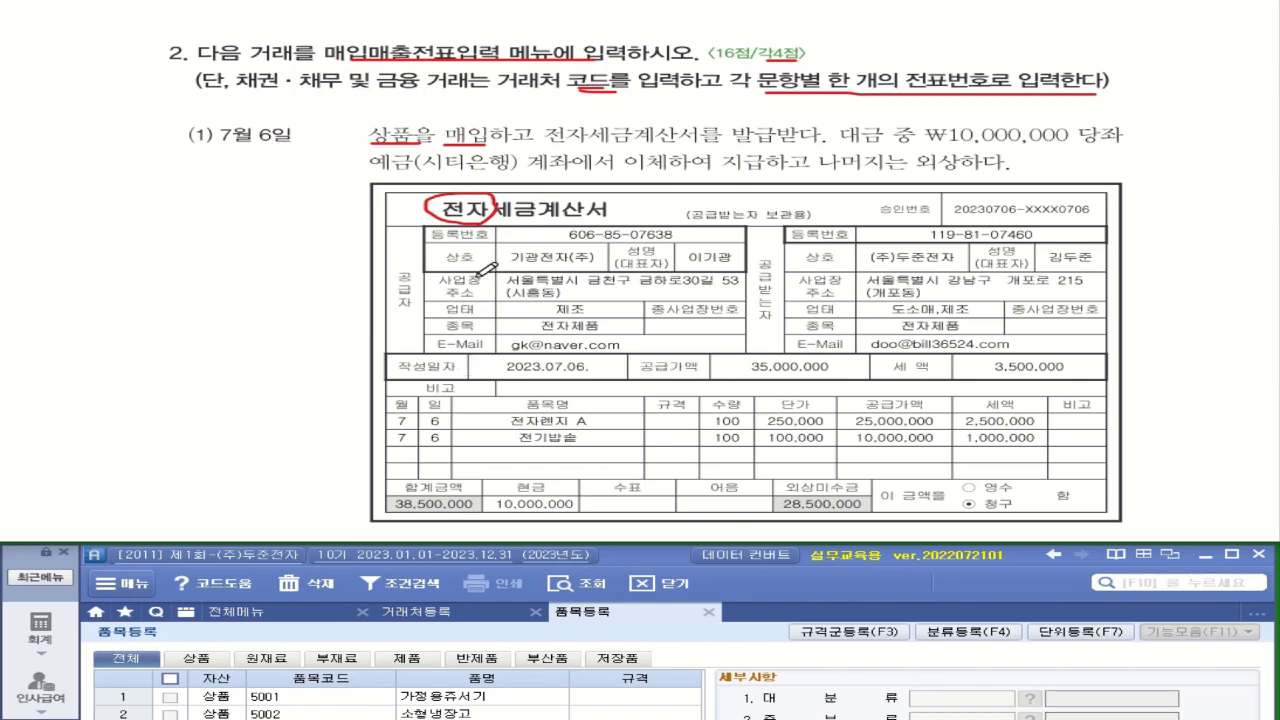
left_click_drag(503, 263, 604, 252)
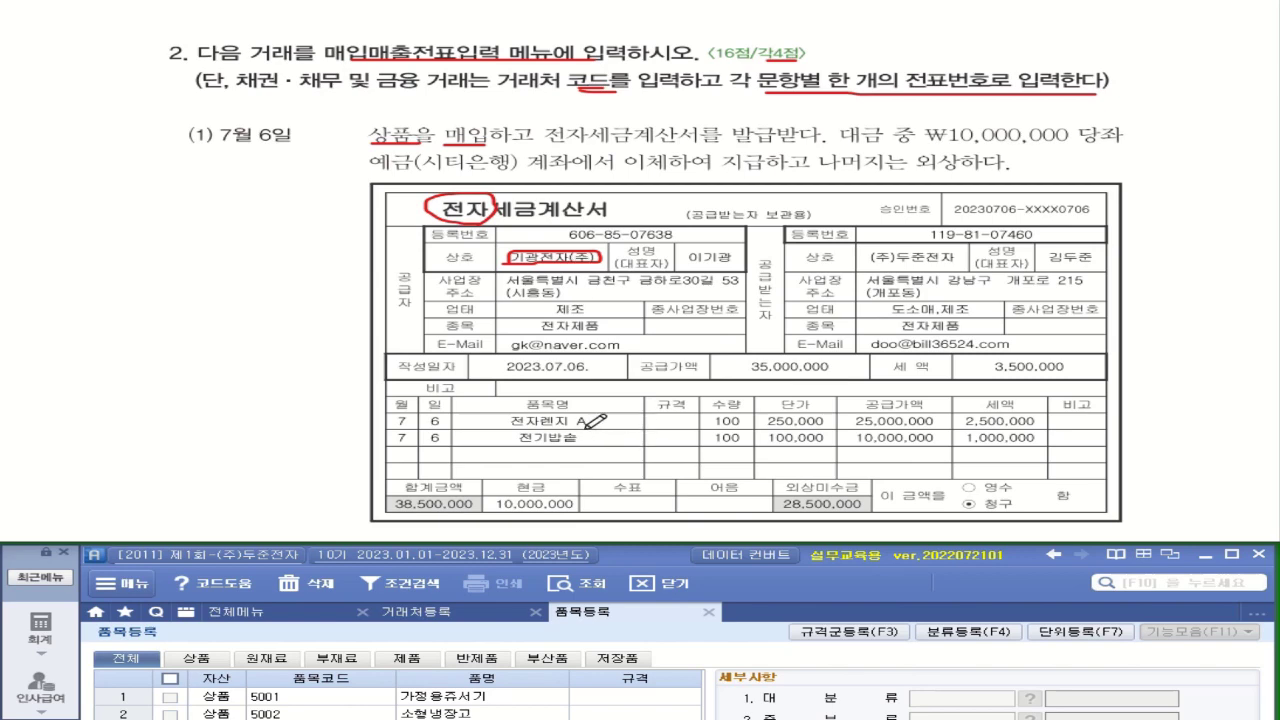
mouse_move(604, 418)
left_mouse_down()
mouse_move(617, 409)
mouse_move(625, 430)
left_mouse_up()
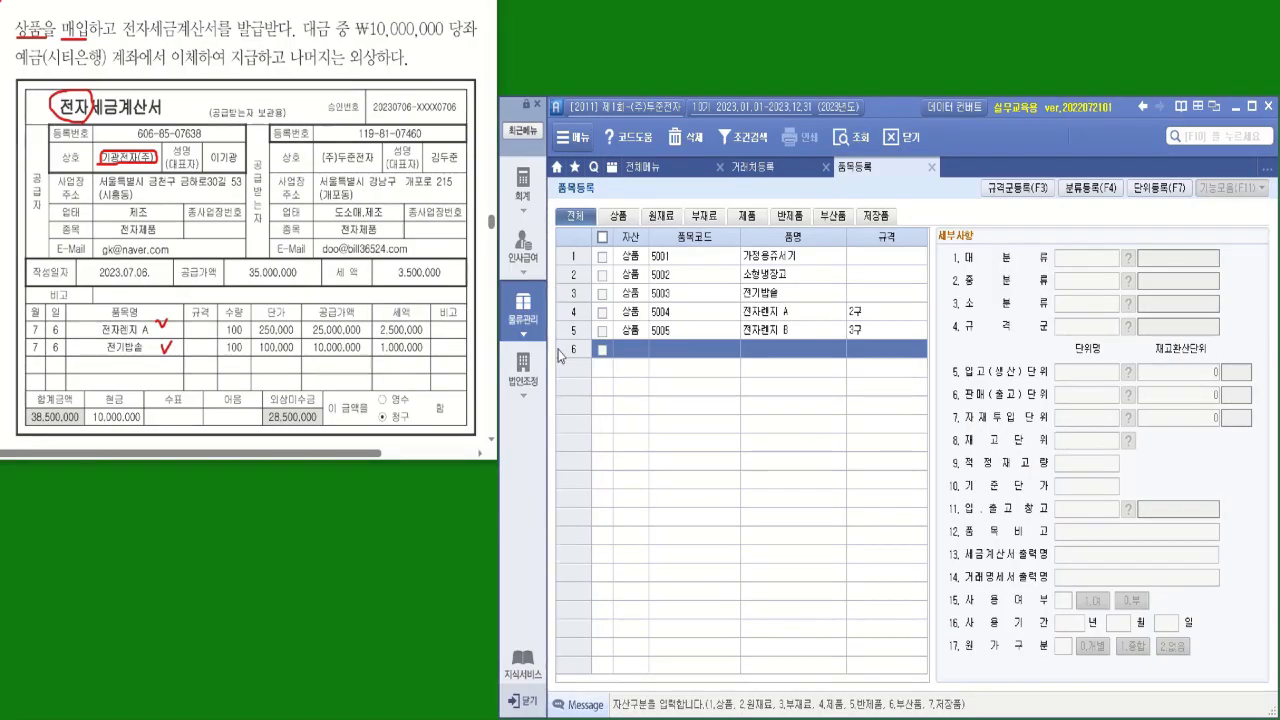
Open the 입고입력 screen from the 물류관리 menu
left_click(521, 320)
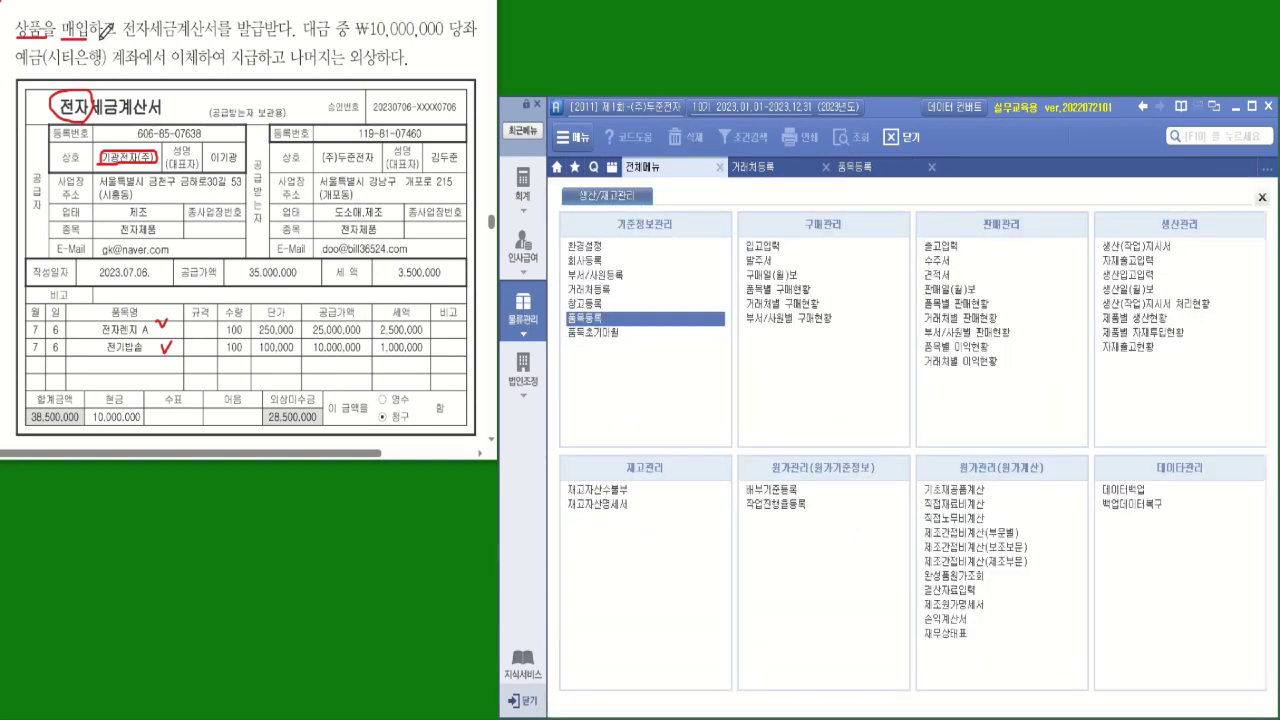
left_click(764, 247)
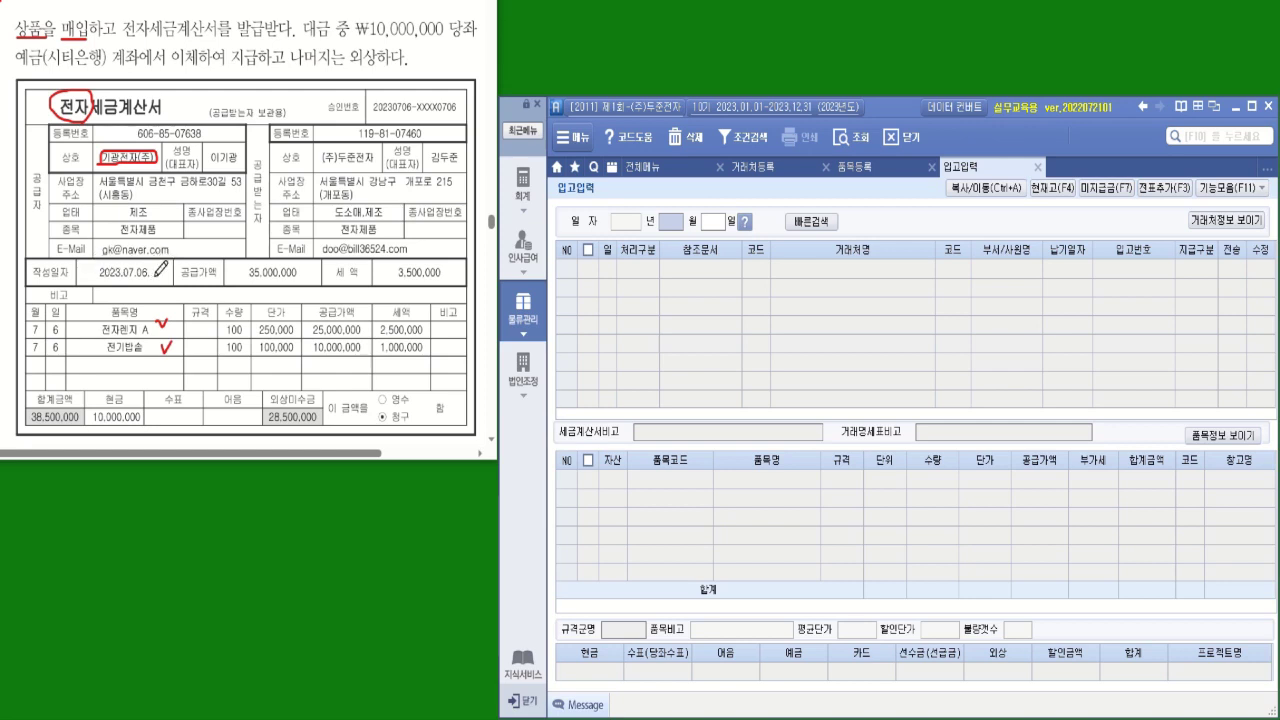
Date the receipt 07-06 and set its processing type to 건별과세
left_click(672, 224)
type("07")
key("Return")
type("6")
key("Return")
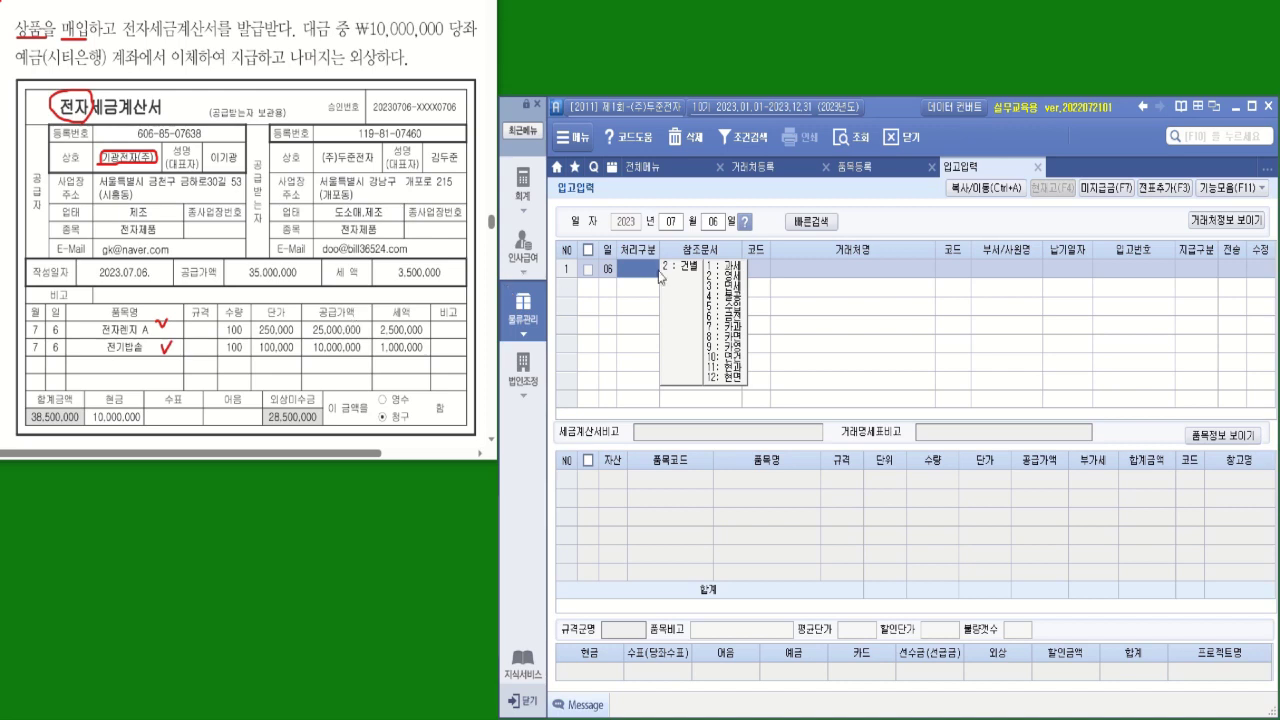
left_click(693, 270)
key("Return")
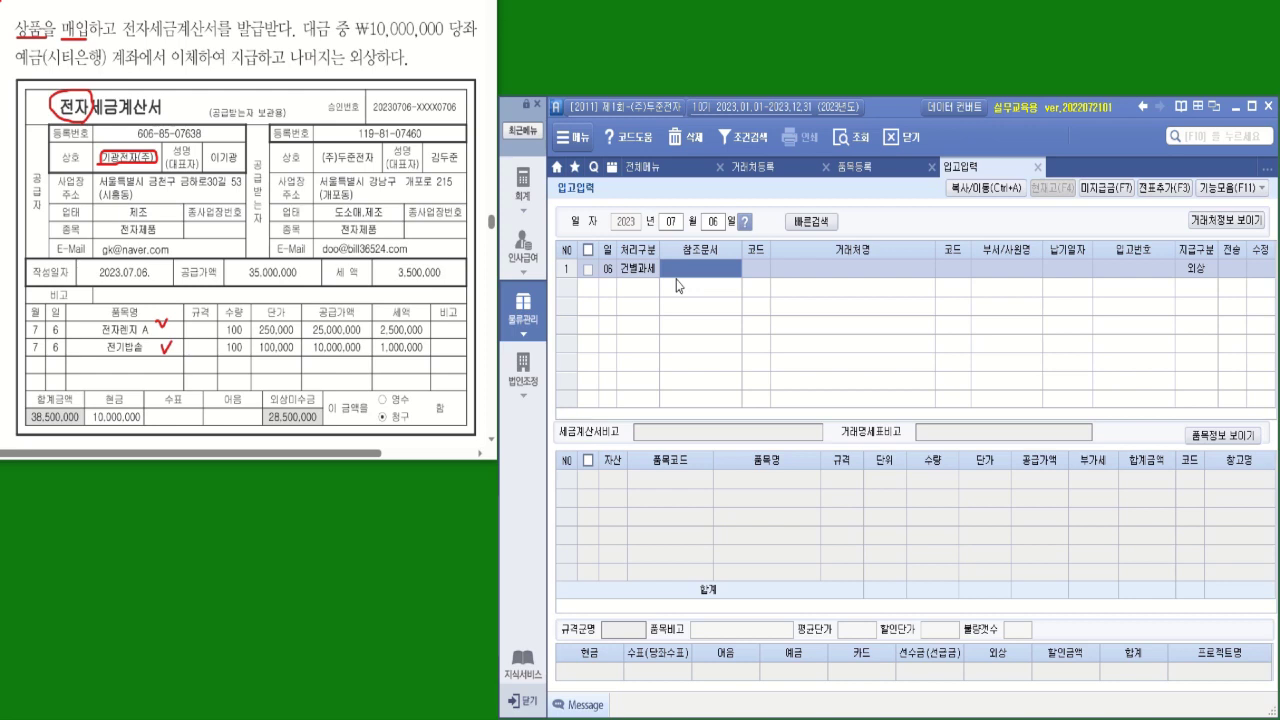
left_click(649, 272)
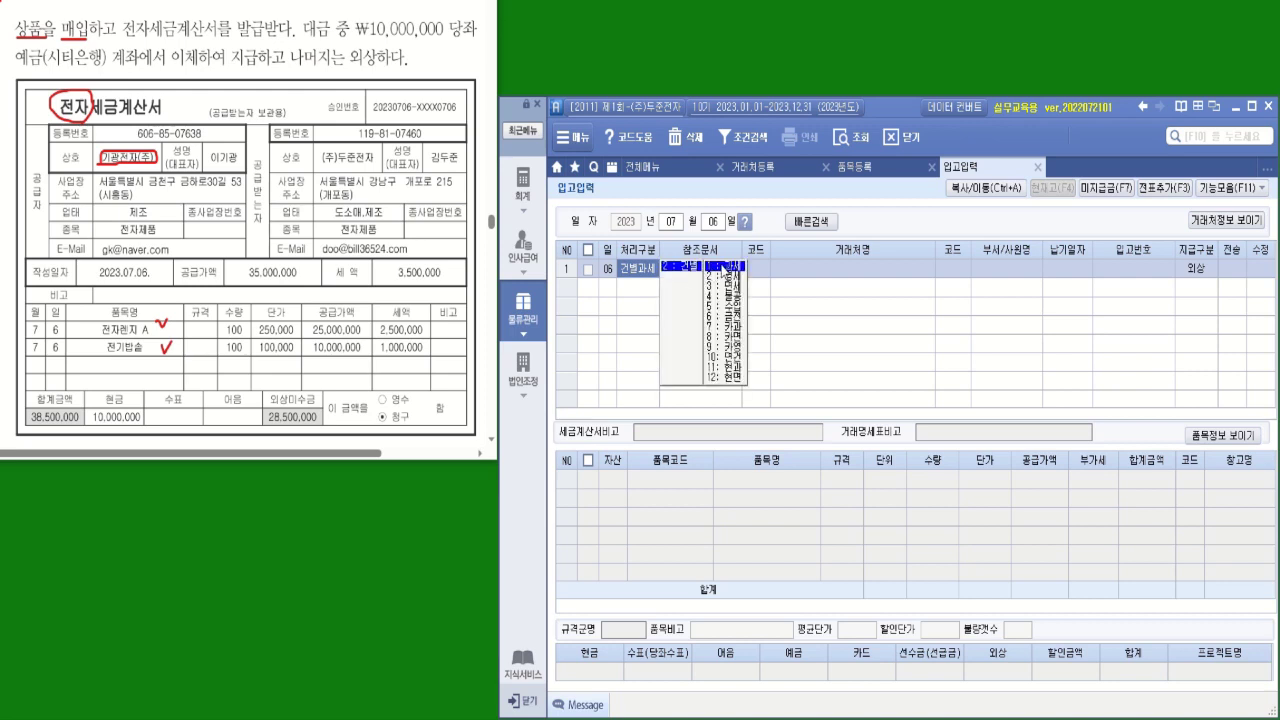
Leave the reference document blank and select vendor 기광전자(주), code 01005
left_click(724, 268)
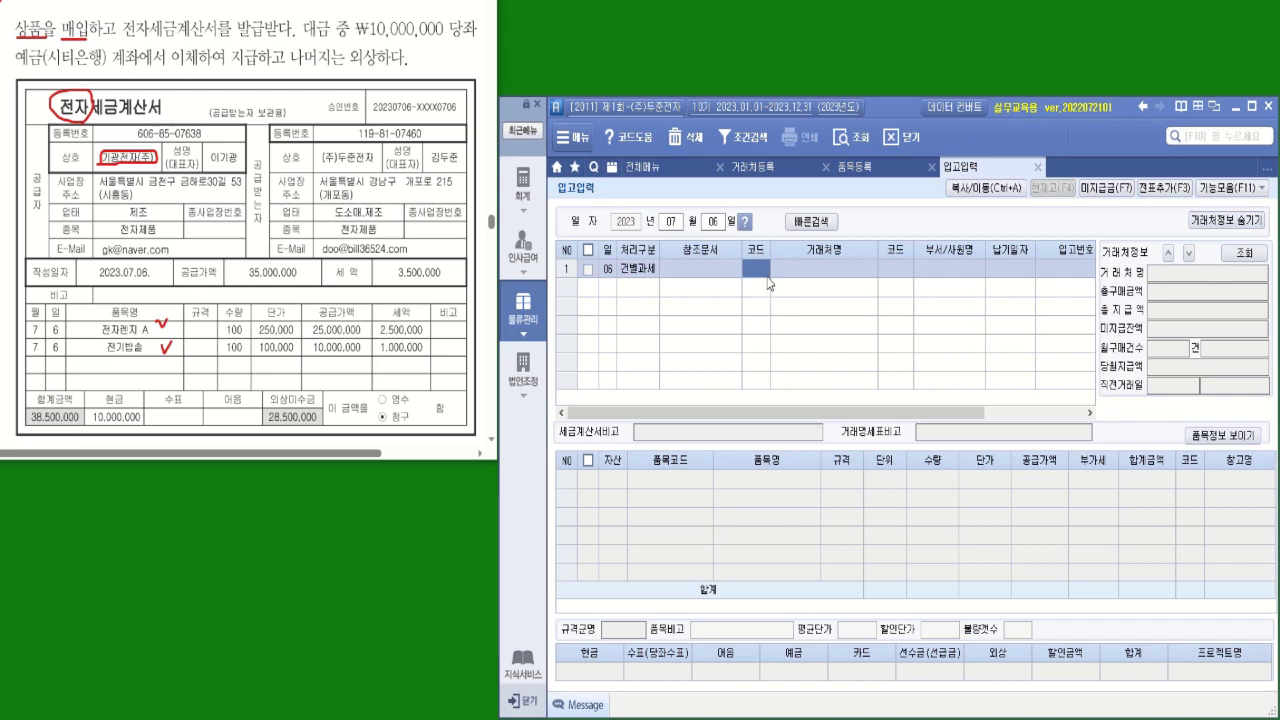
left_click(768, 275)
type("기광")
key("Return")
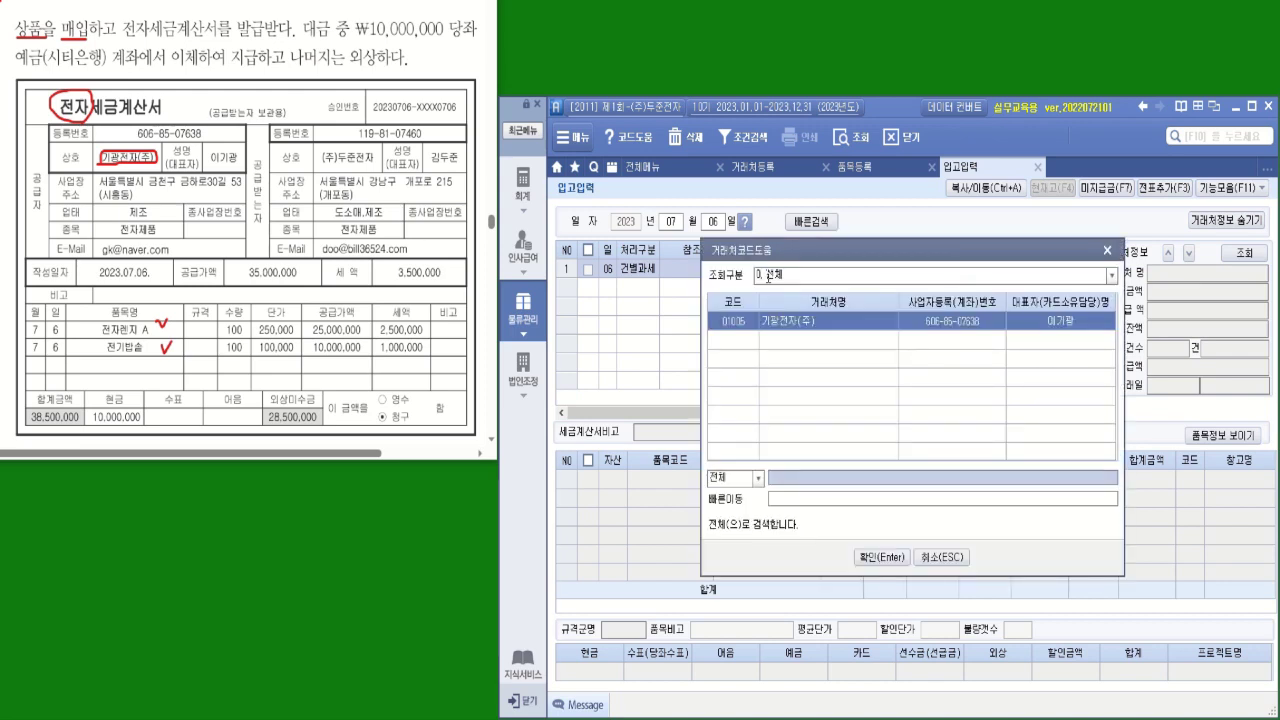
left_click(880, 560)
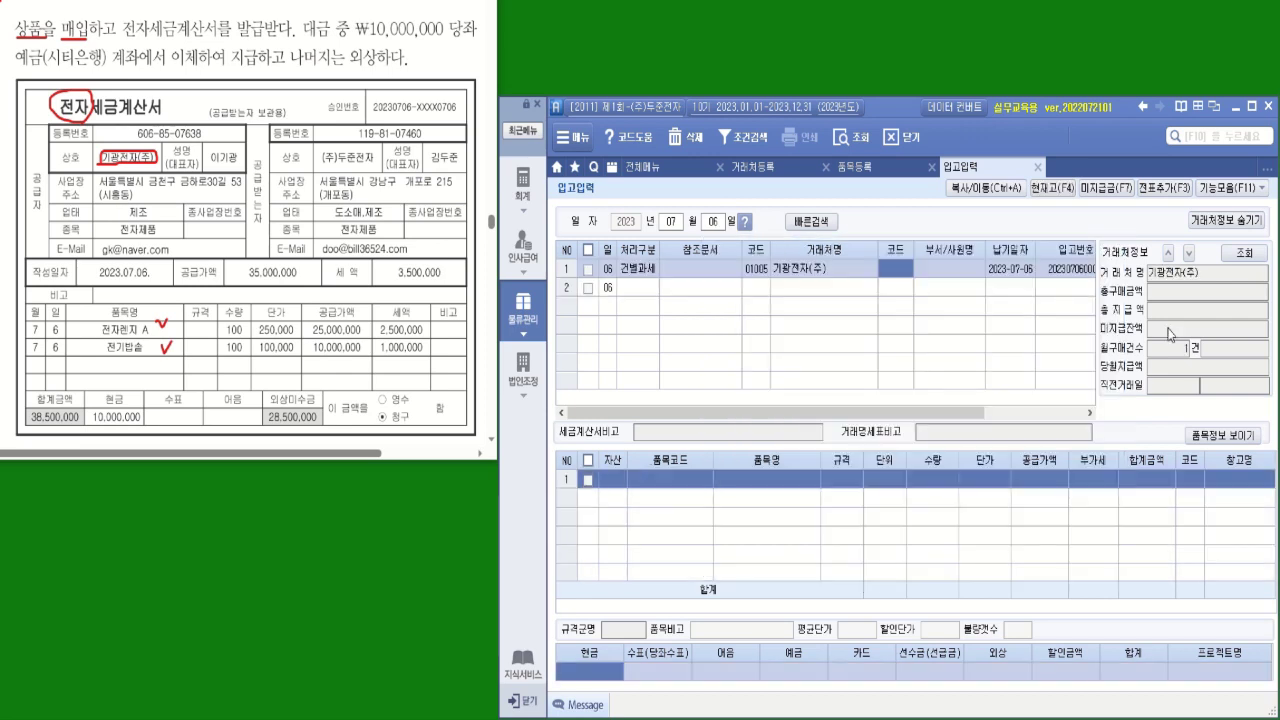
left_click(1222, 225)
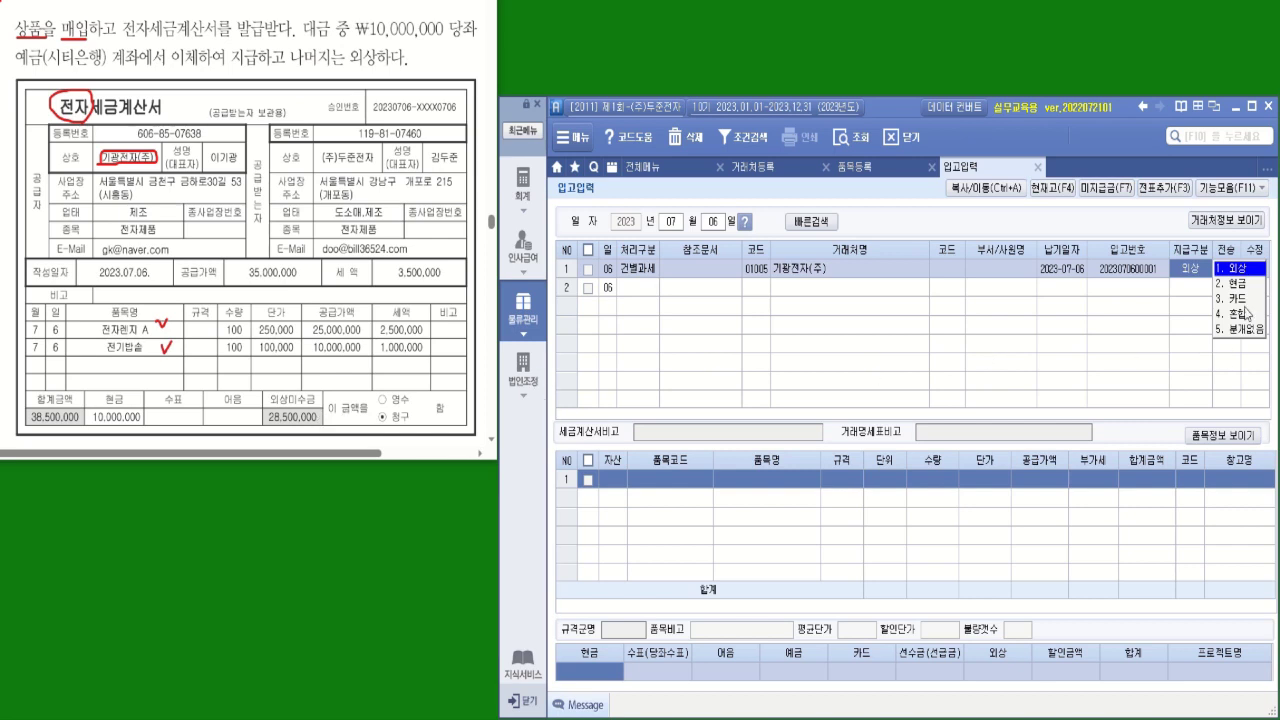
Choose 4.혼합 as the payment type and bring up 품목 코드 도움 for the first item line
left_click(1240, 314)
key("Return")
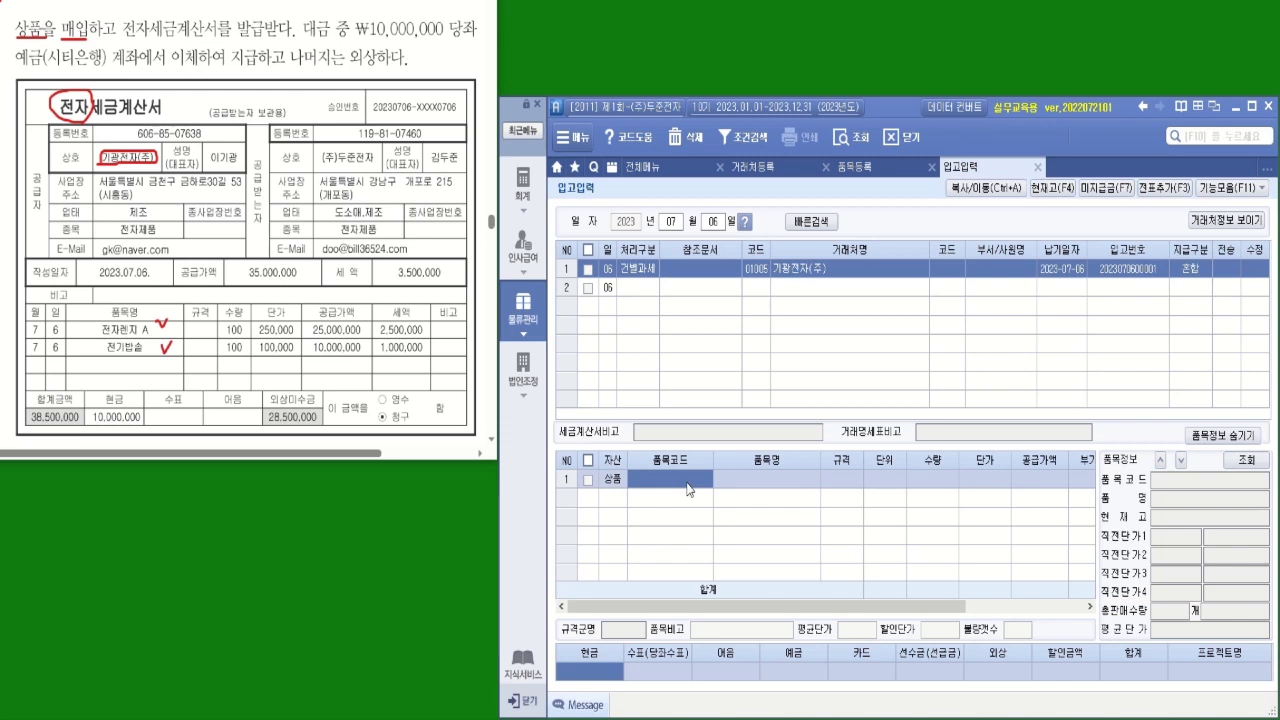
key("F2")
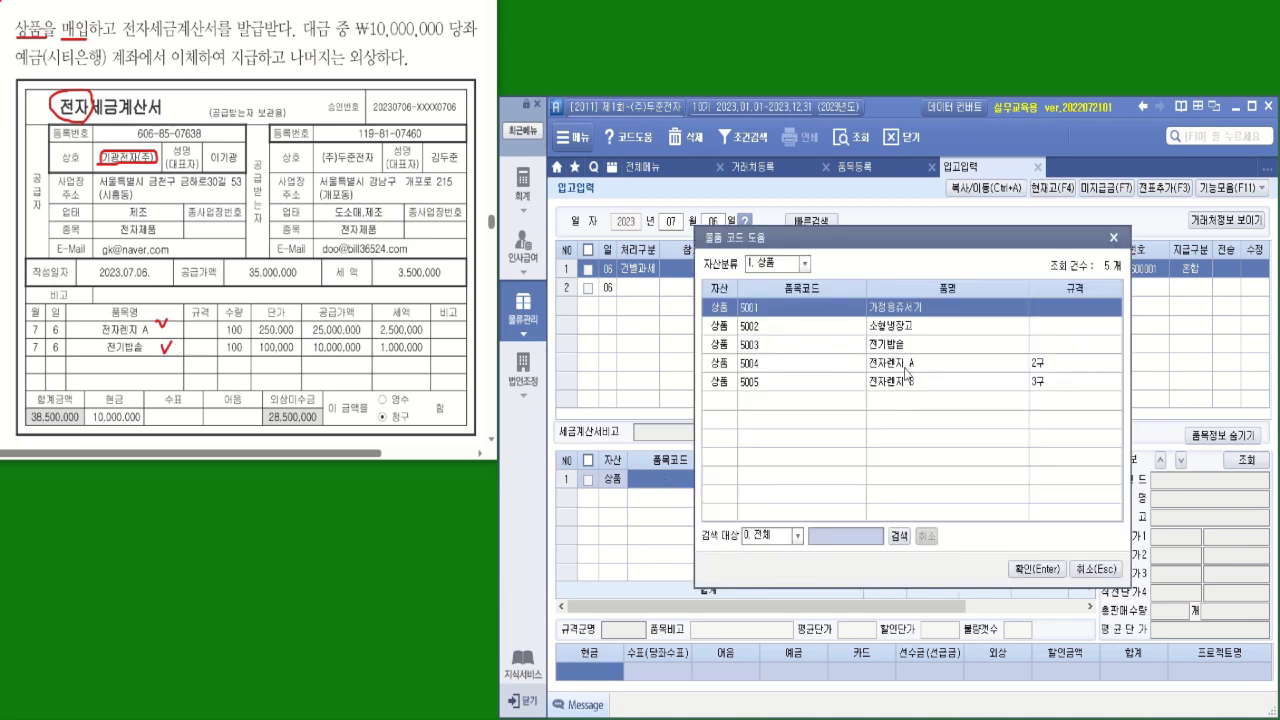
Fill line 1 with item 5004 전자렌지 A, quantity 100 at 250,000
left_click(906, 372)
double_click(910, 375)
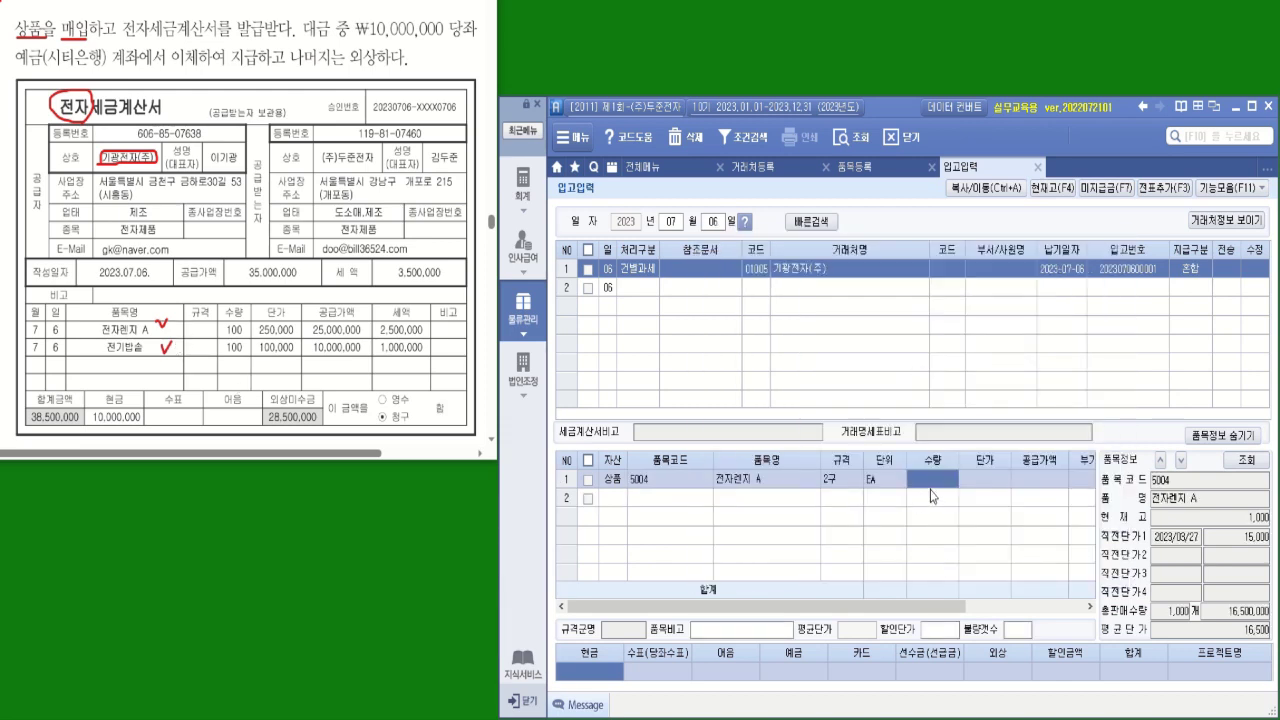
type("100")
key("Return")
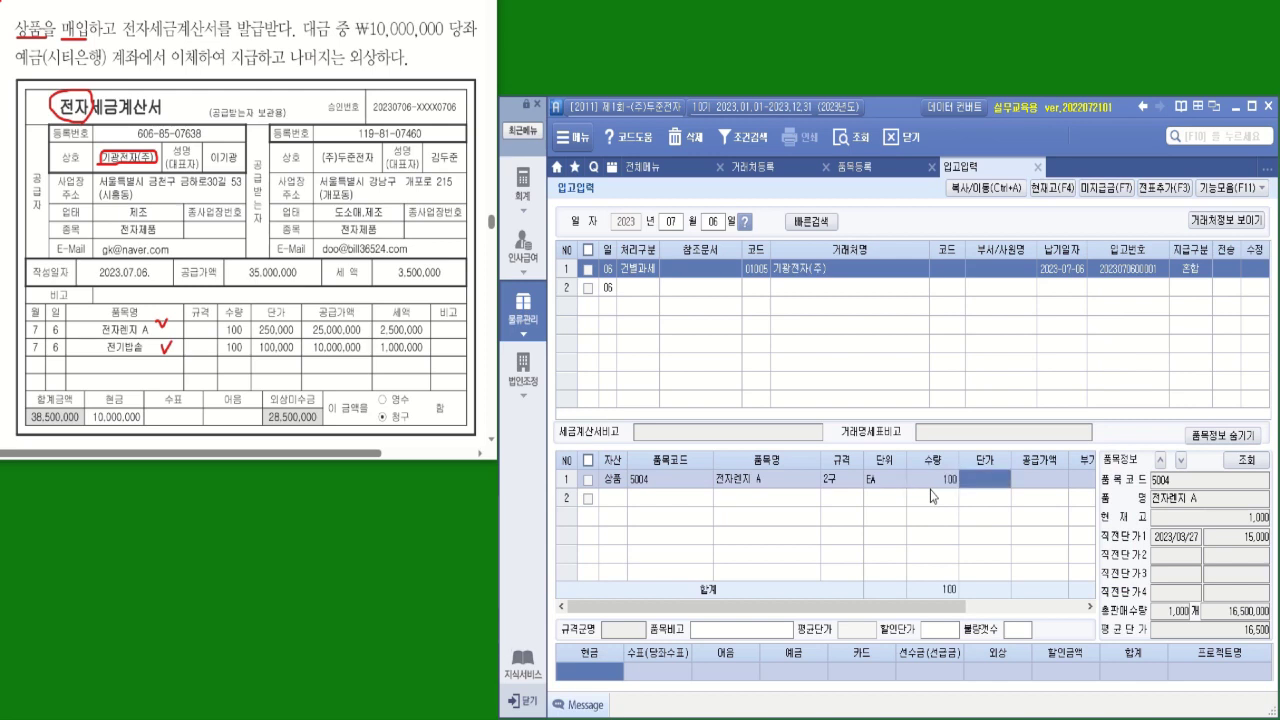
type("2500000")
key("Return")
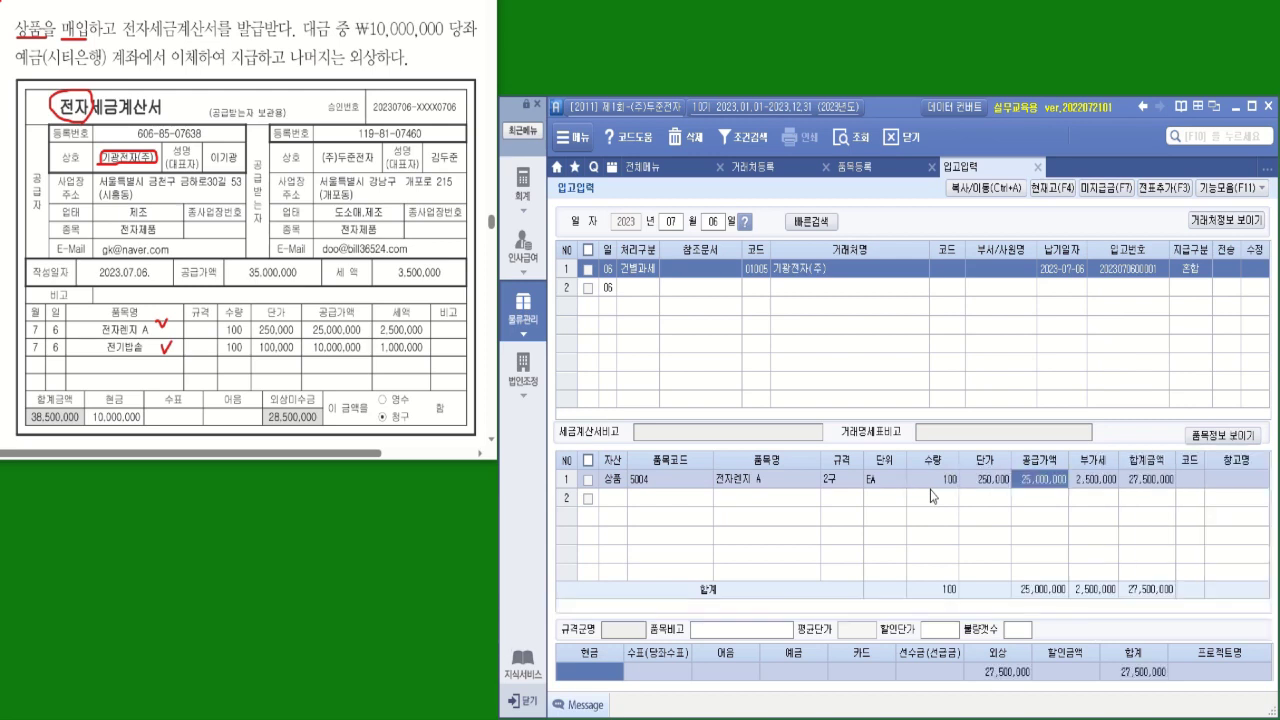
Add line 2 as 상품 5003 전기밥솥, quantity 100 at 100,000
left_click(624, 500)
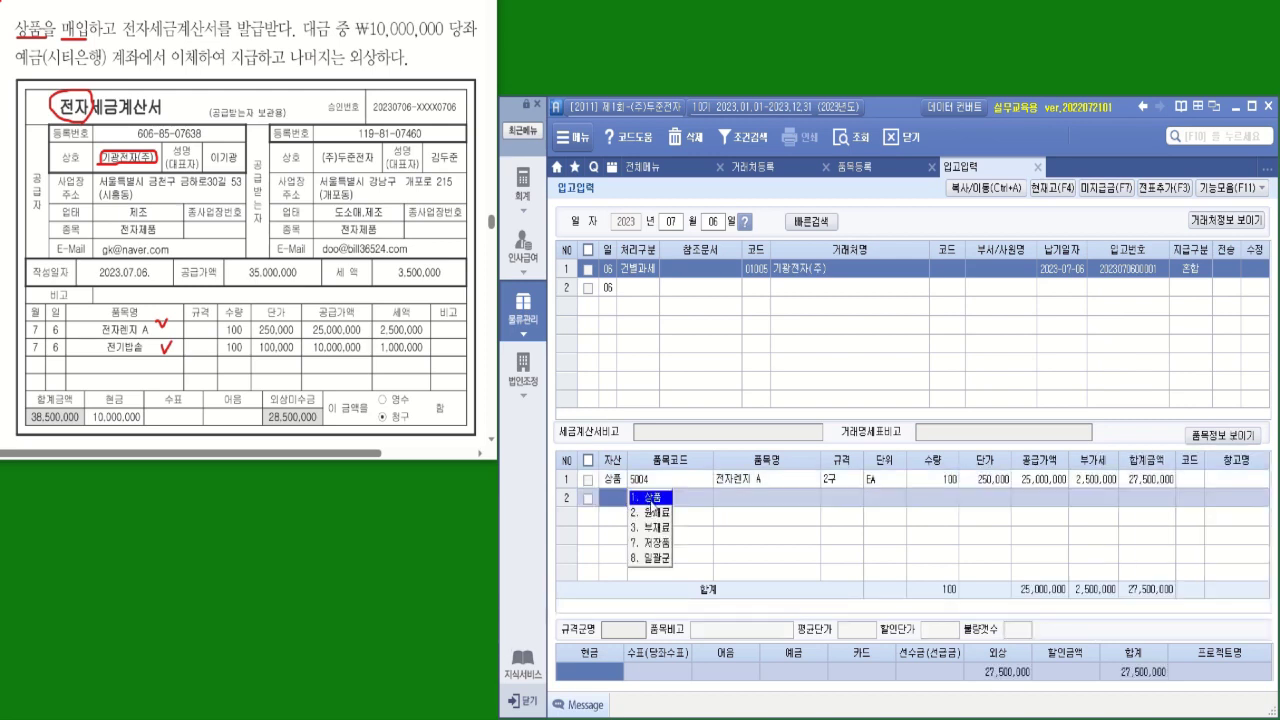
key("Return")
key("Return")
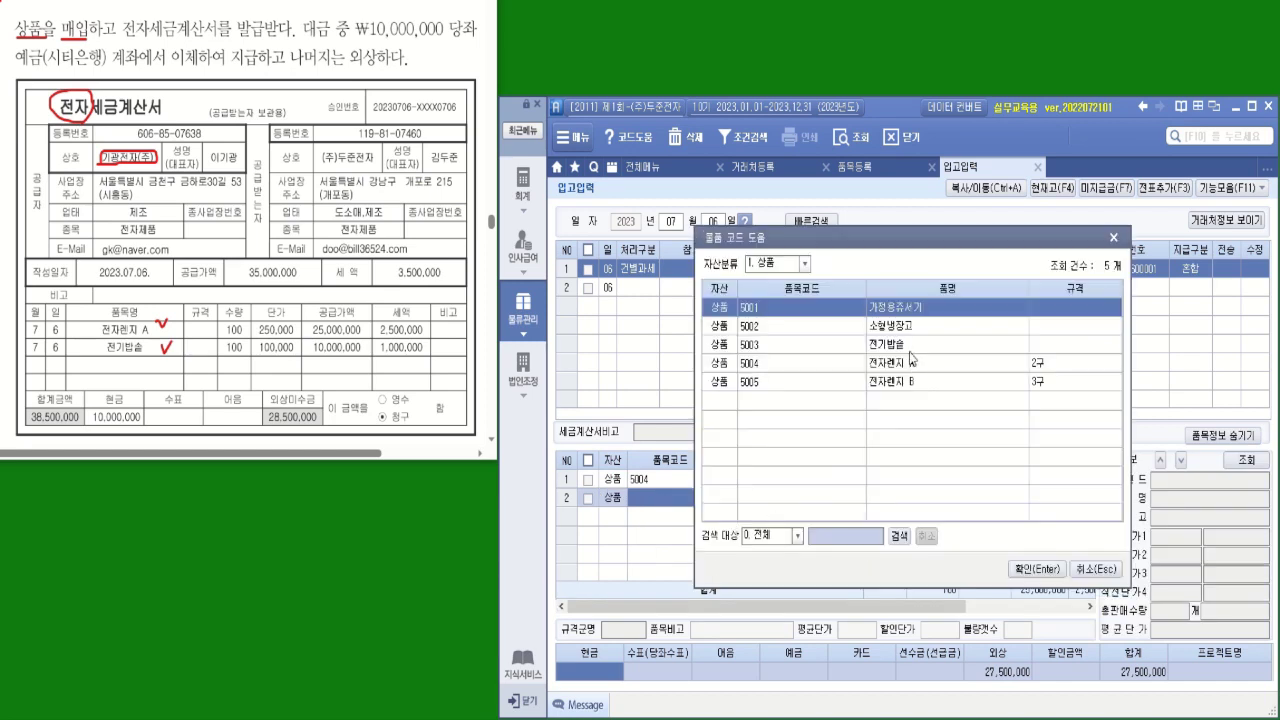
left_click(910, 346)
key("Return")
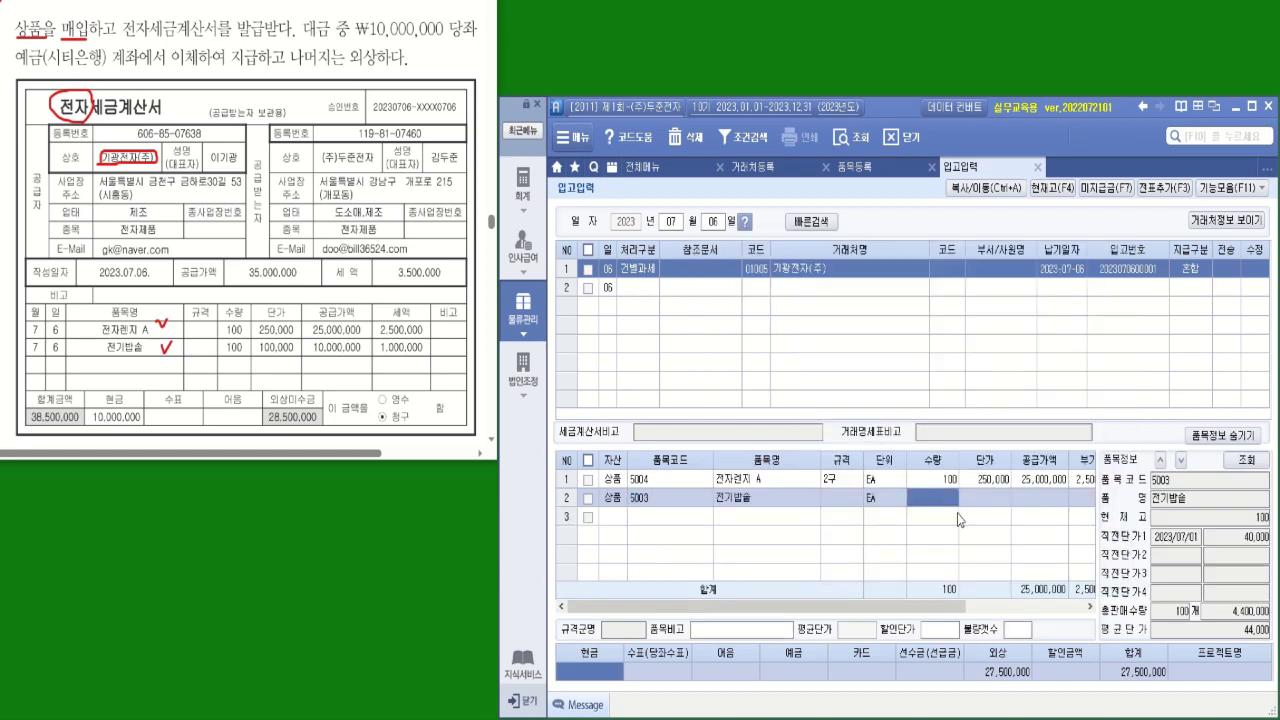
type("100")
key("Return")
type("100000")
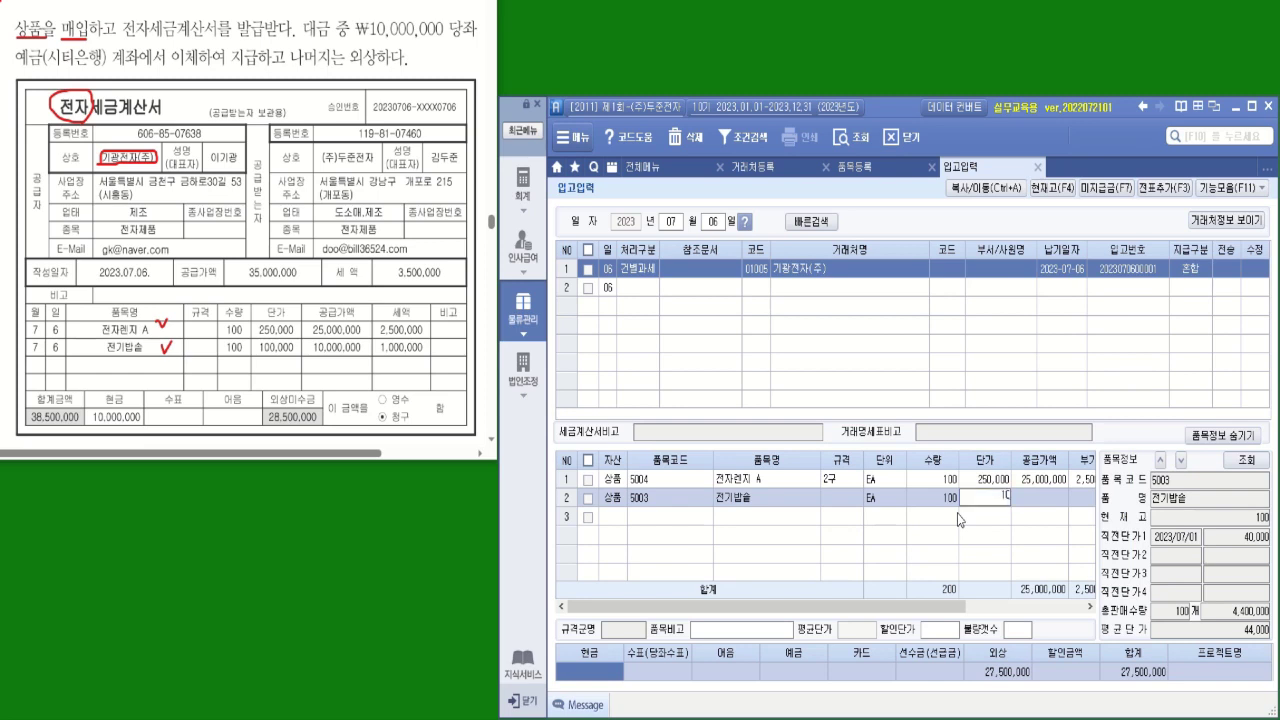
key("Return")
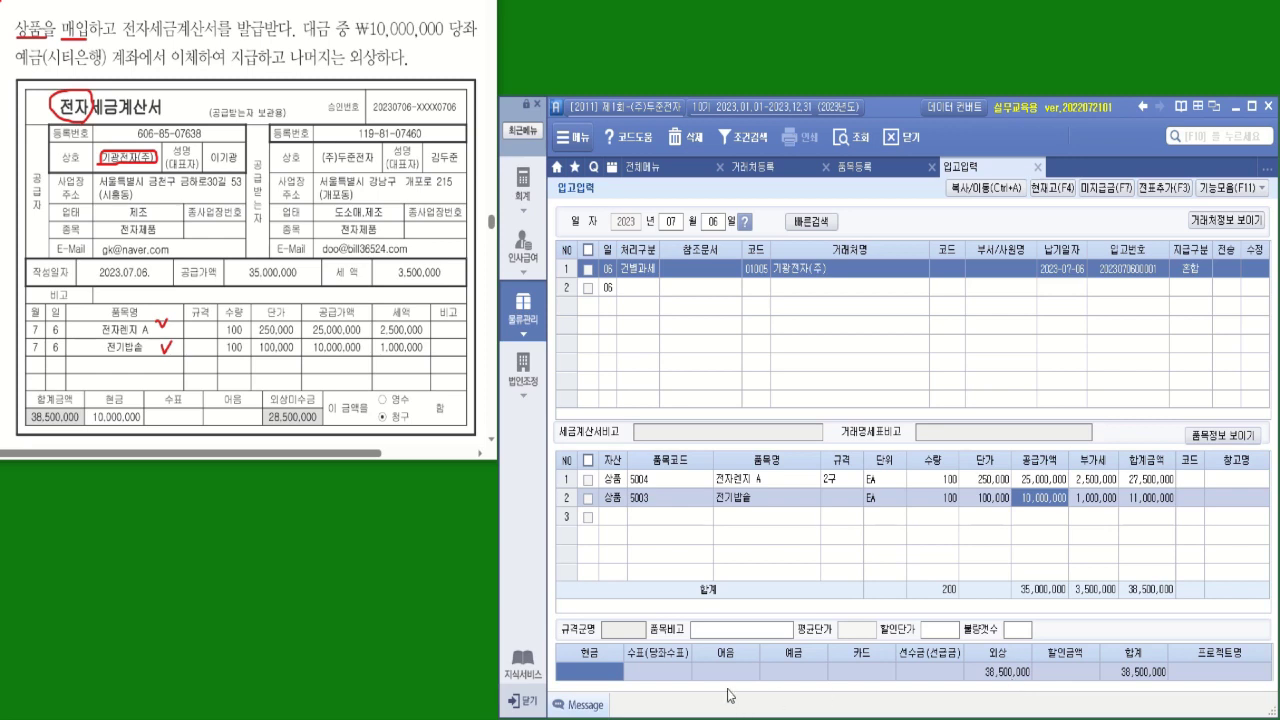
Enter 10,000,000 in 예금, leaving 28,500,000 on 외상, and tick the July 6 receipt row
left_click(792, 674)
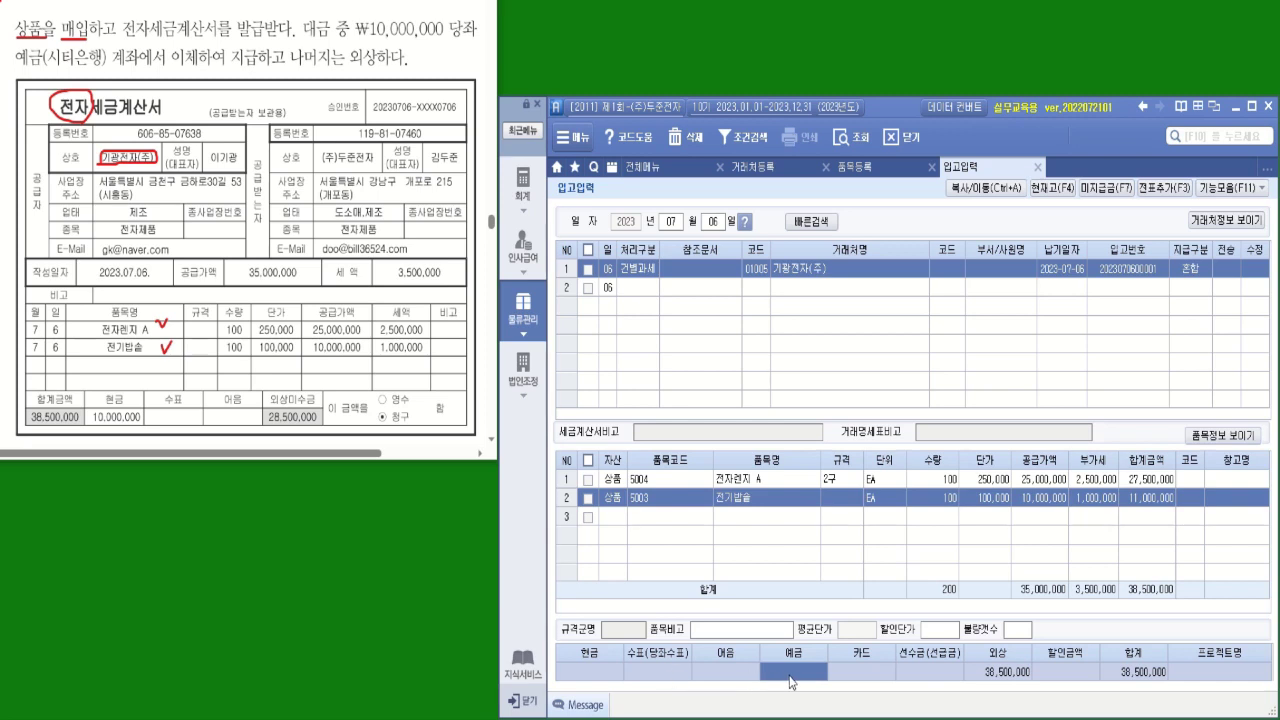
type("10000000")
key("Return")
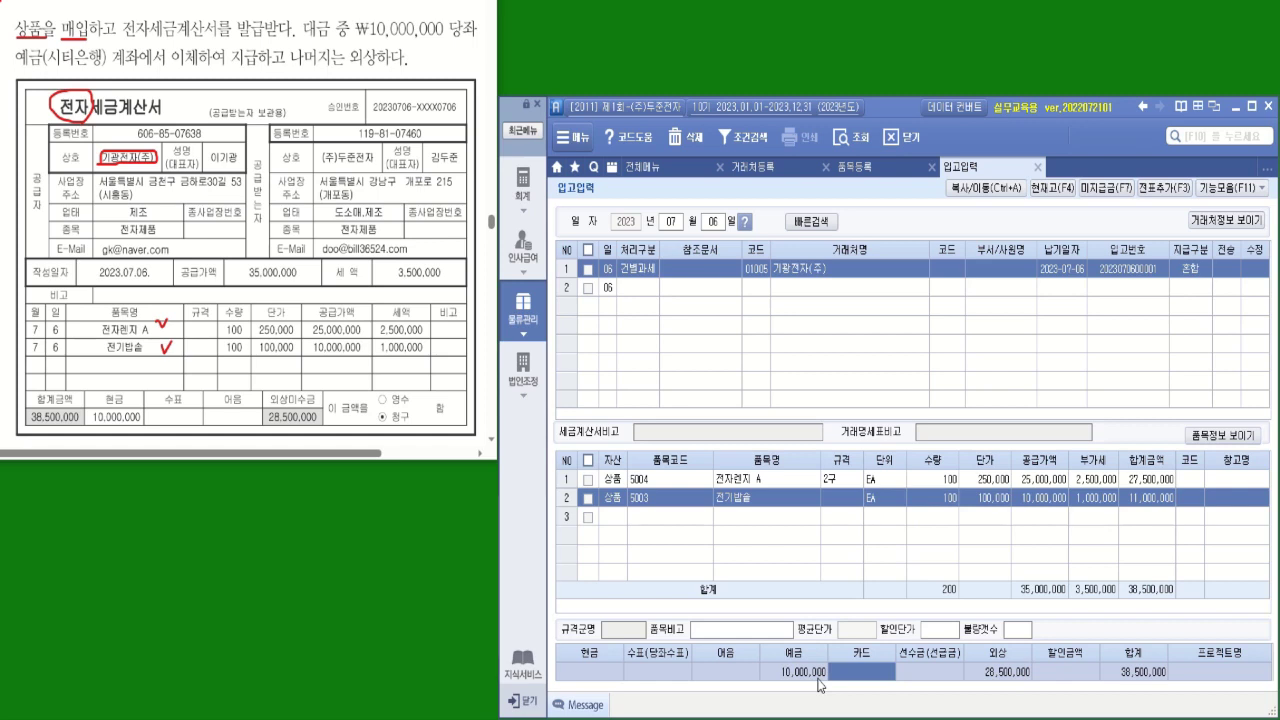
left_click(818, 679)
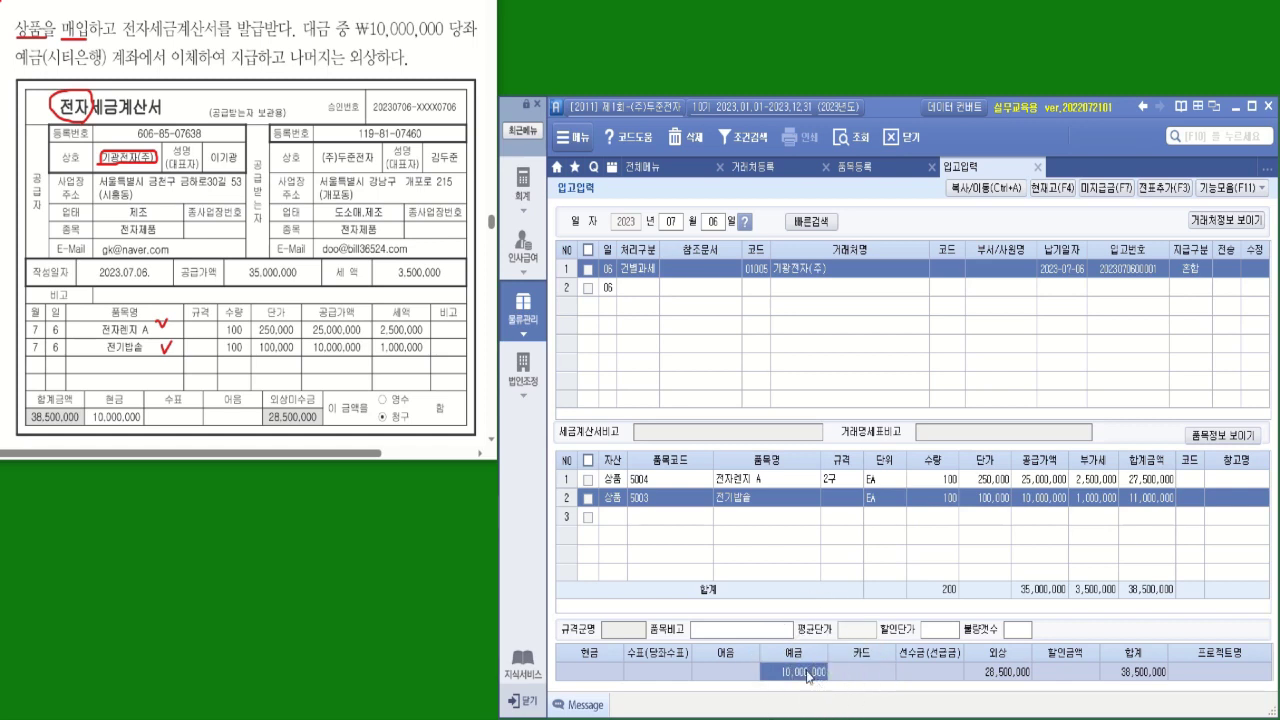
left_click(589, 272)
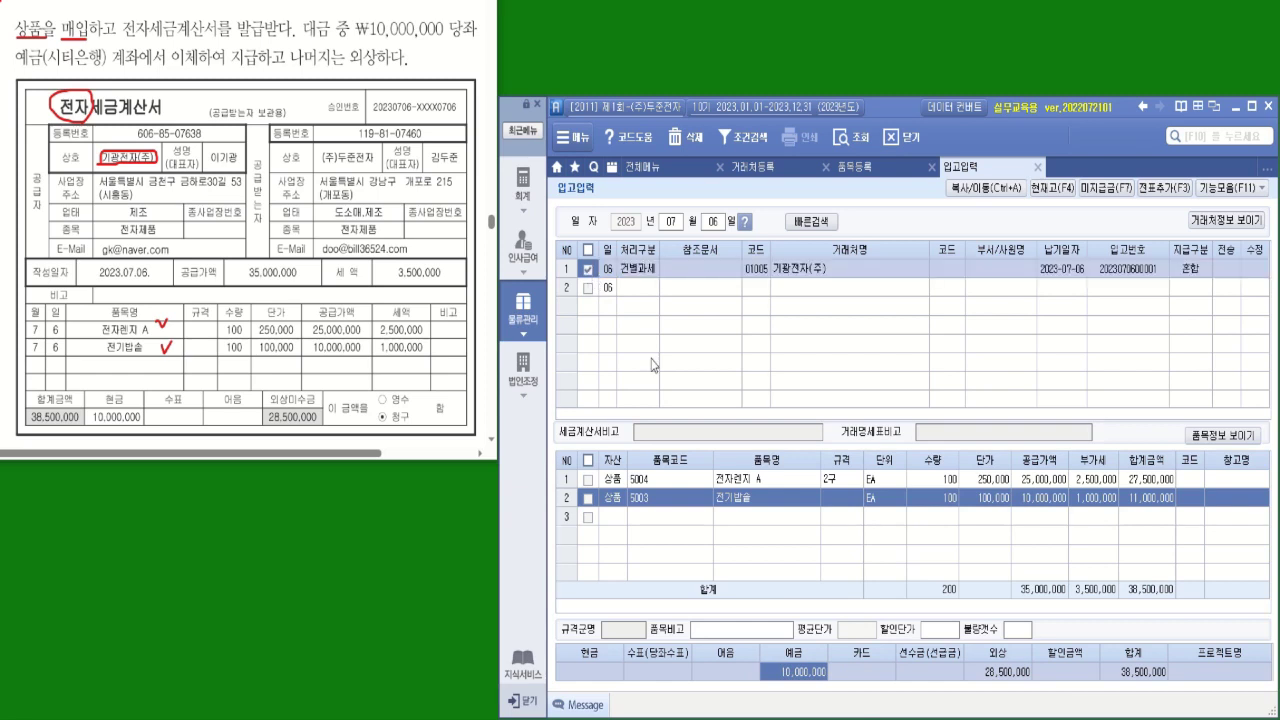
Transfer the ticked July 6 receipt via 전표추가 and 전송, then bring up the 회계 menu
left_click(1175, 193)
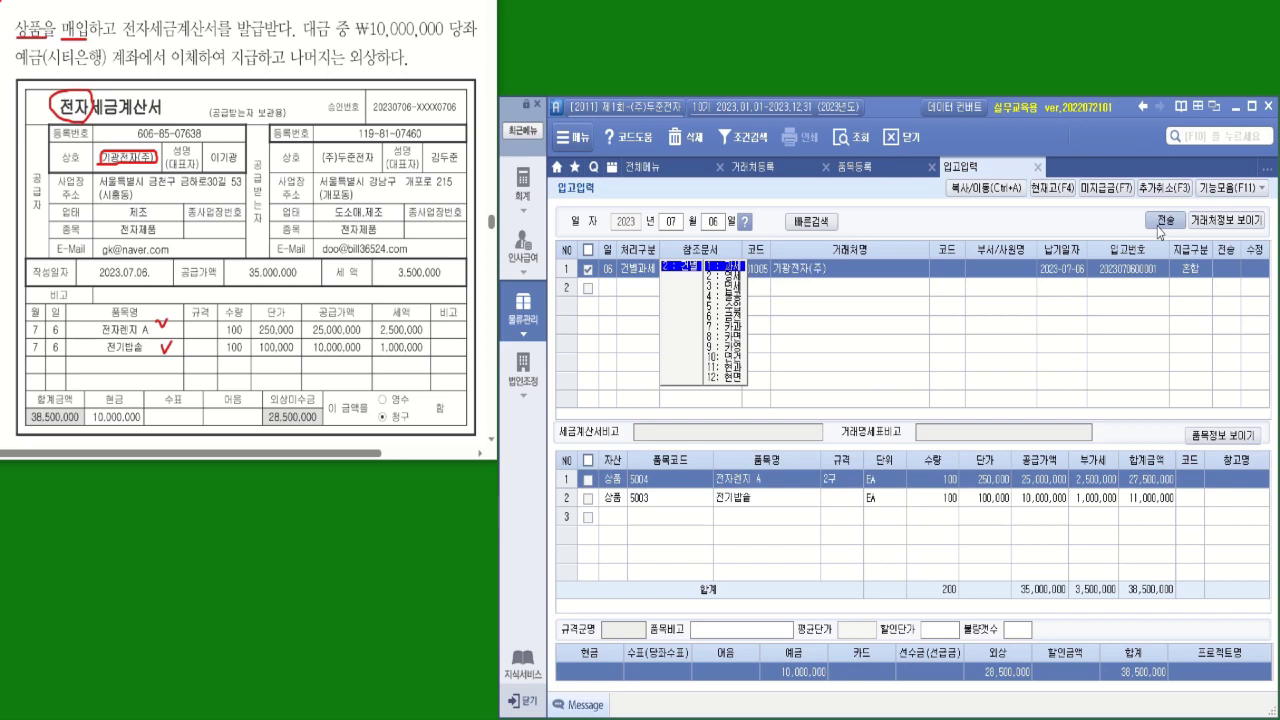
left_click(1162, 224)
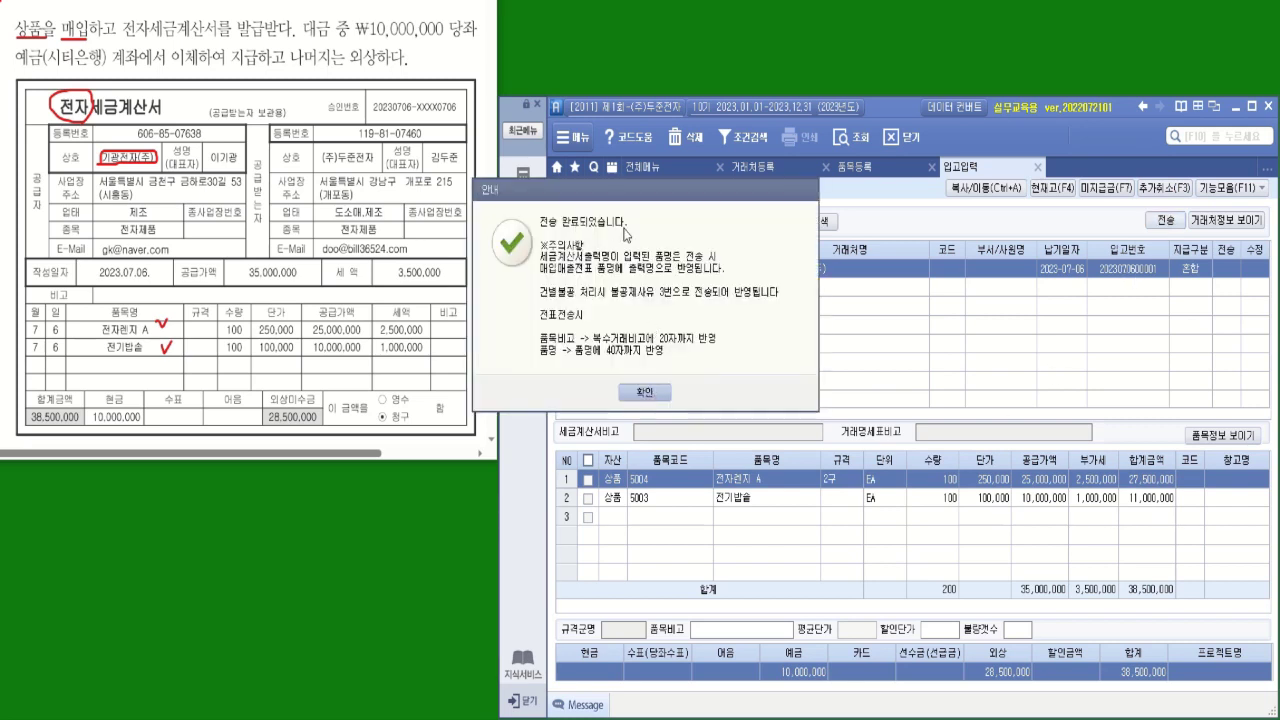
left_click(652, 392)
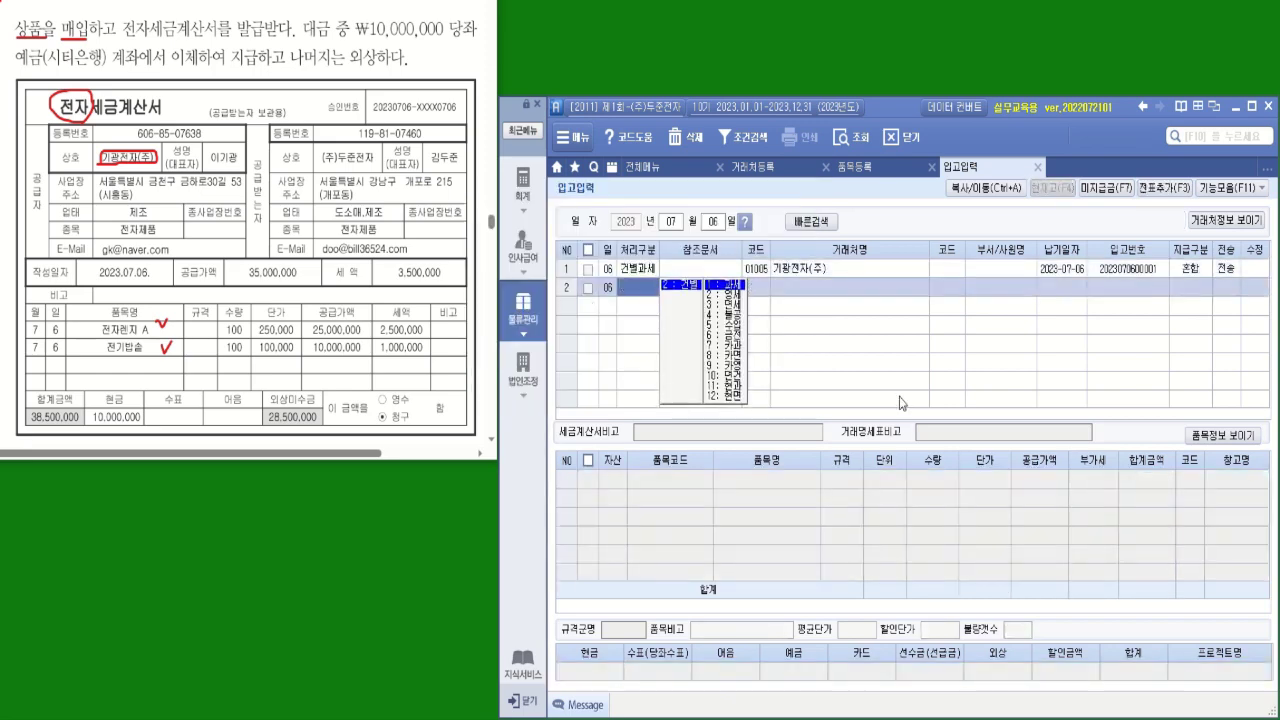
left_click(1225, 276)
left_click(1225, 274)
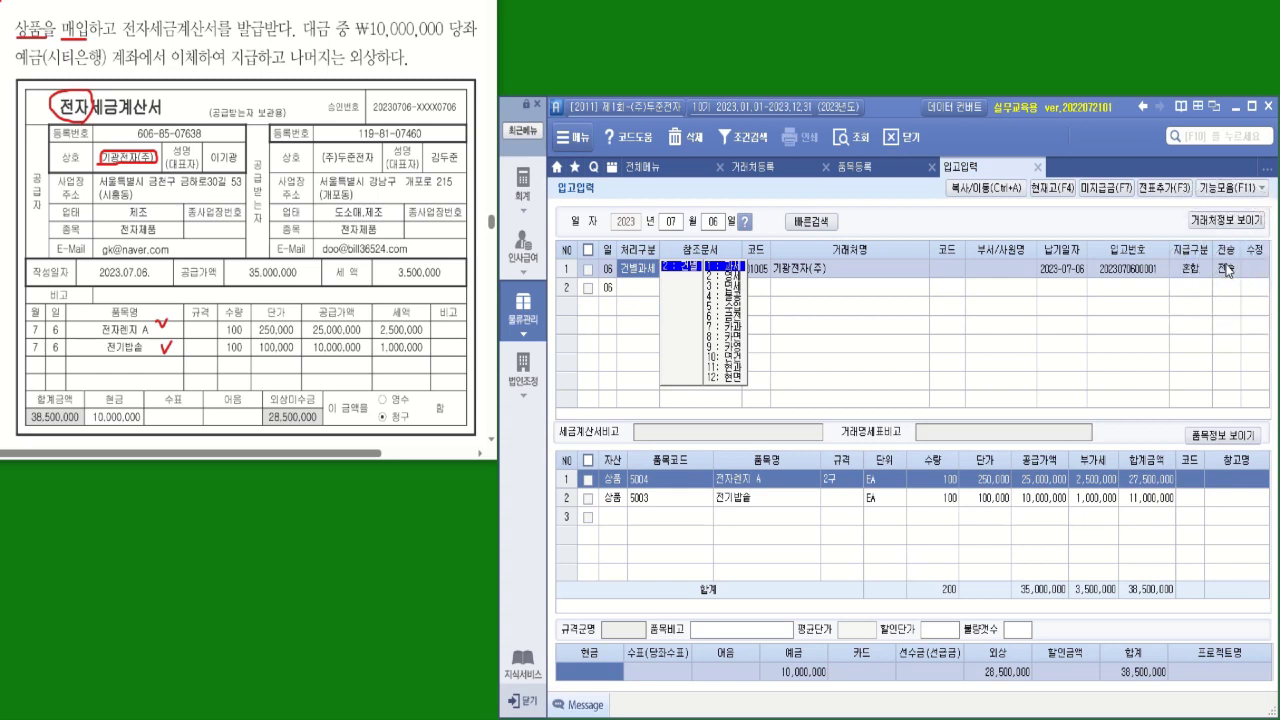
left_click(525, 198)
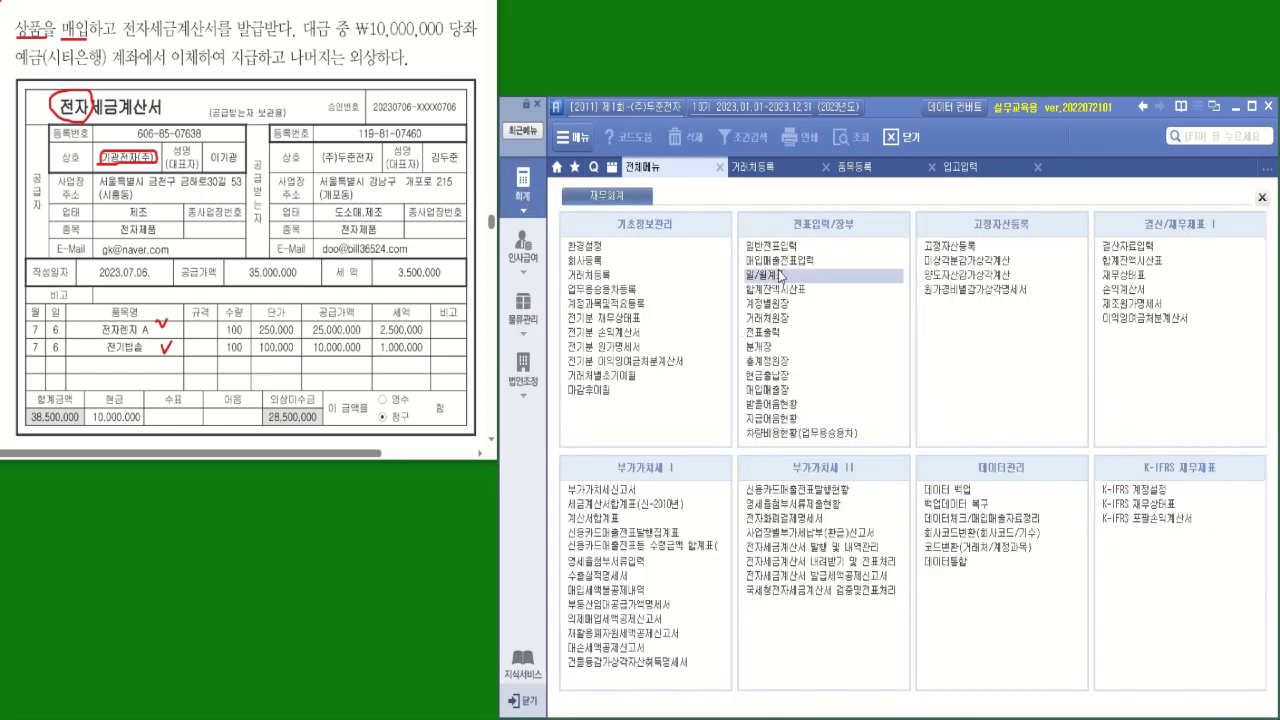
Open 매입매출전표입력 and load the vouchers for month 07, day 06
key("Up")
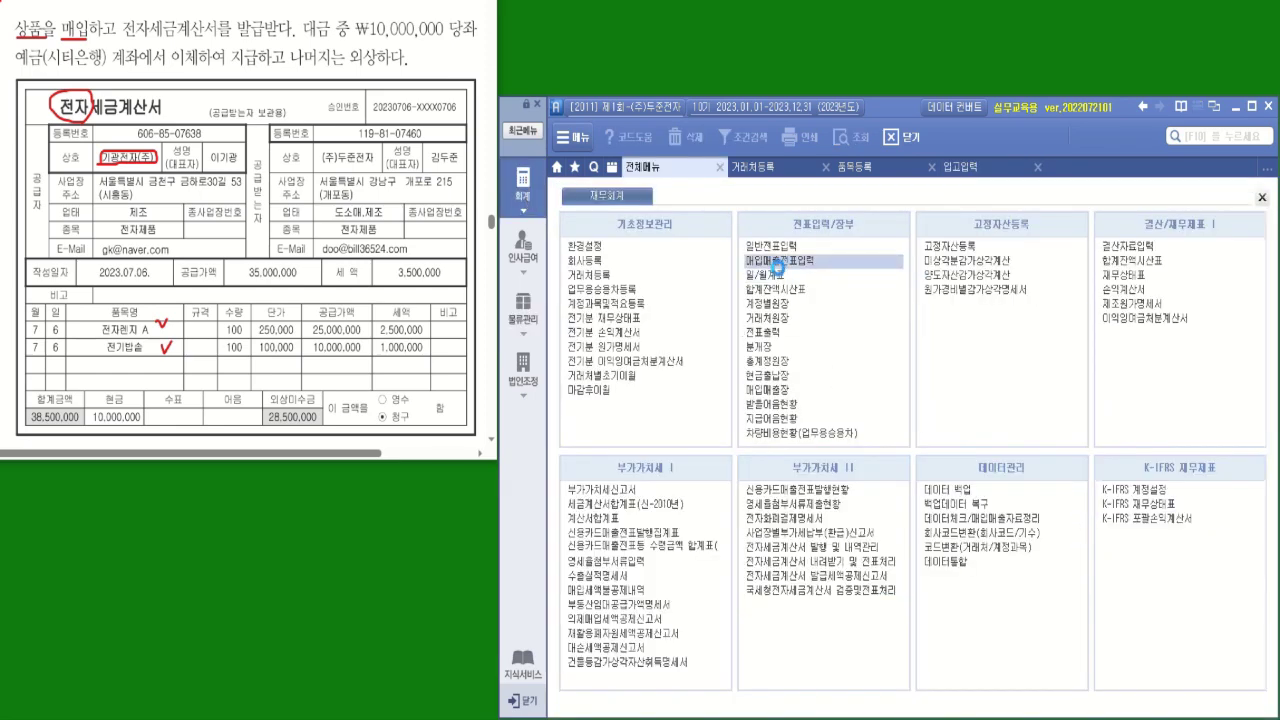
left_click(778, 261)
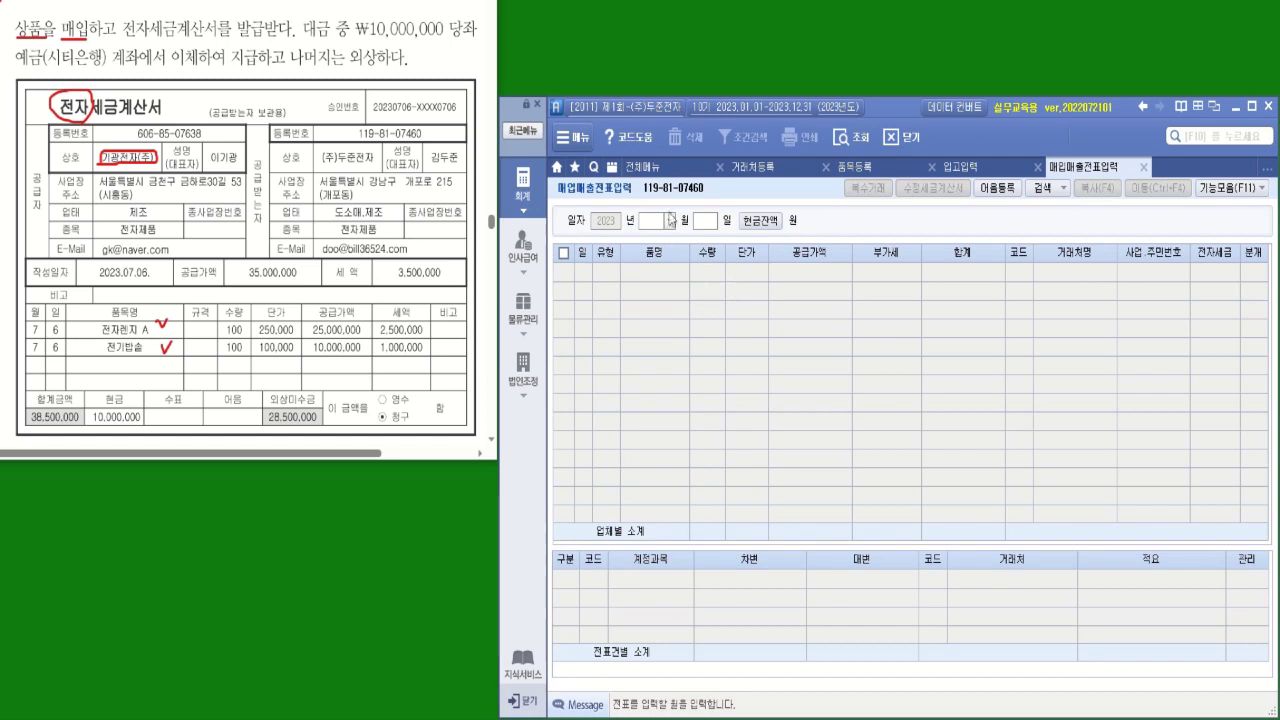
left_click(669, 221)
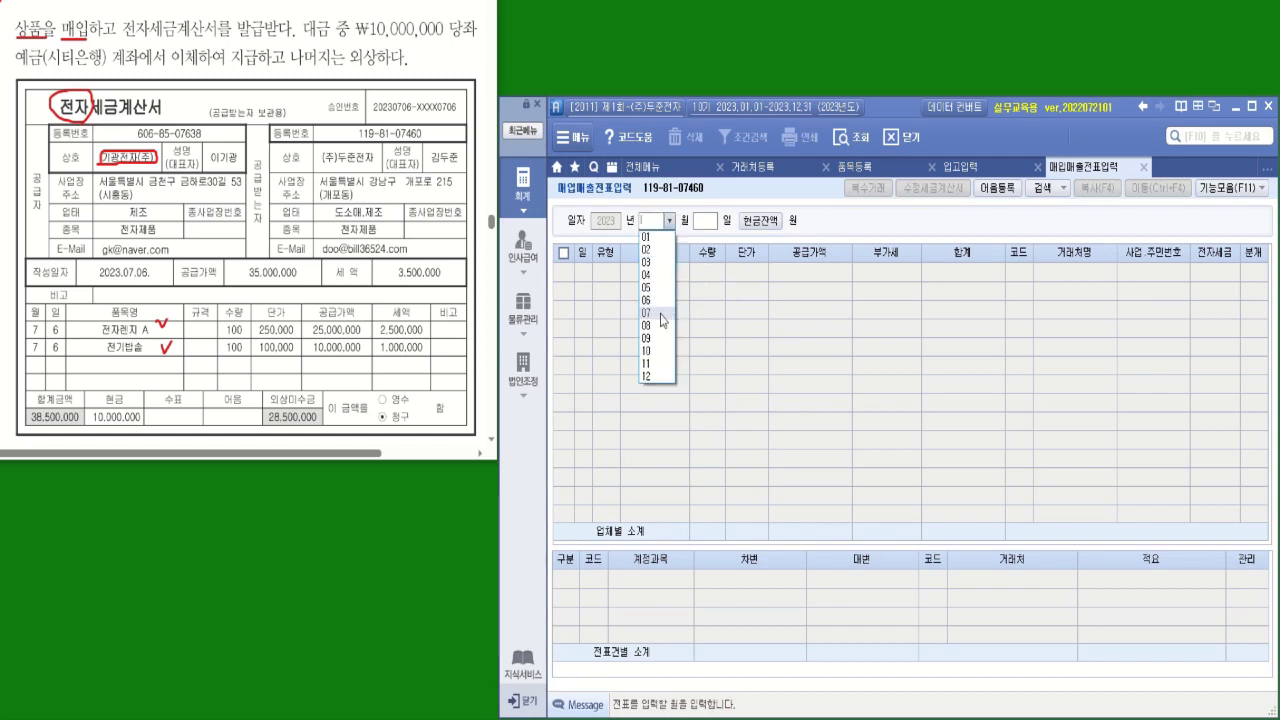
left_click(658, 318)
type("06")
key("Return")
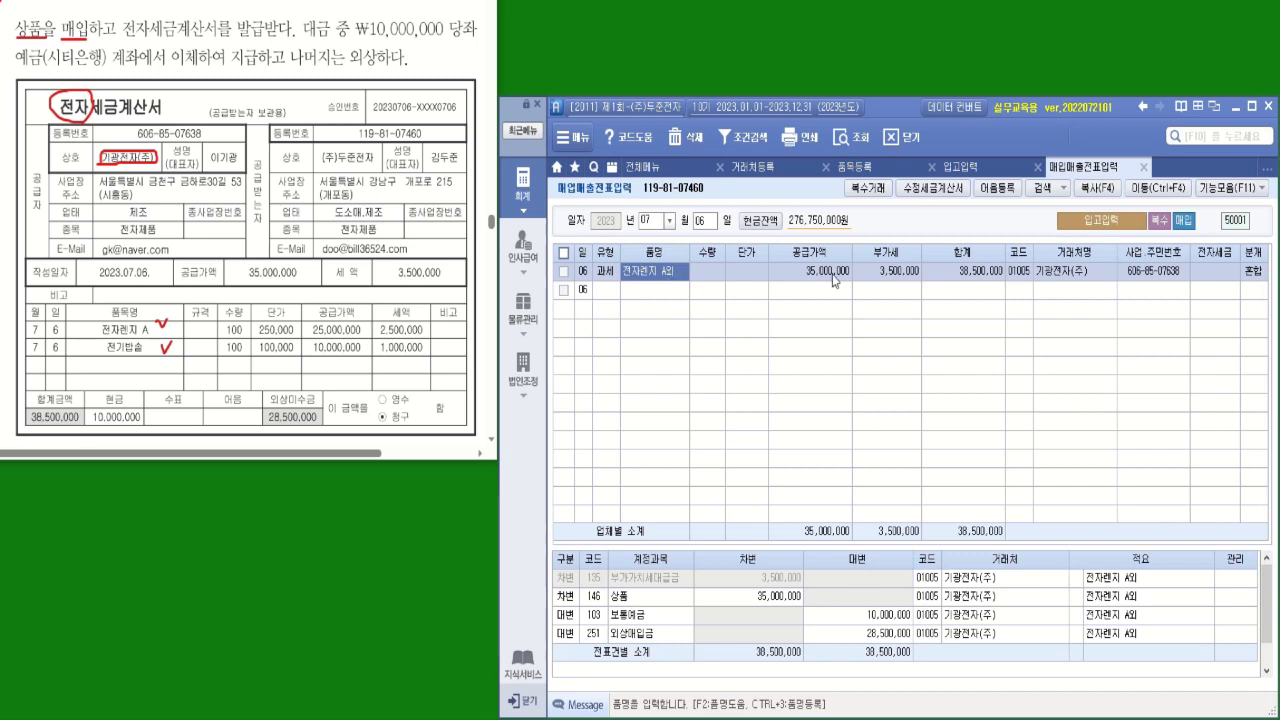
left_click(869, 188)
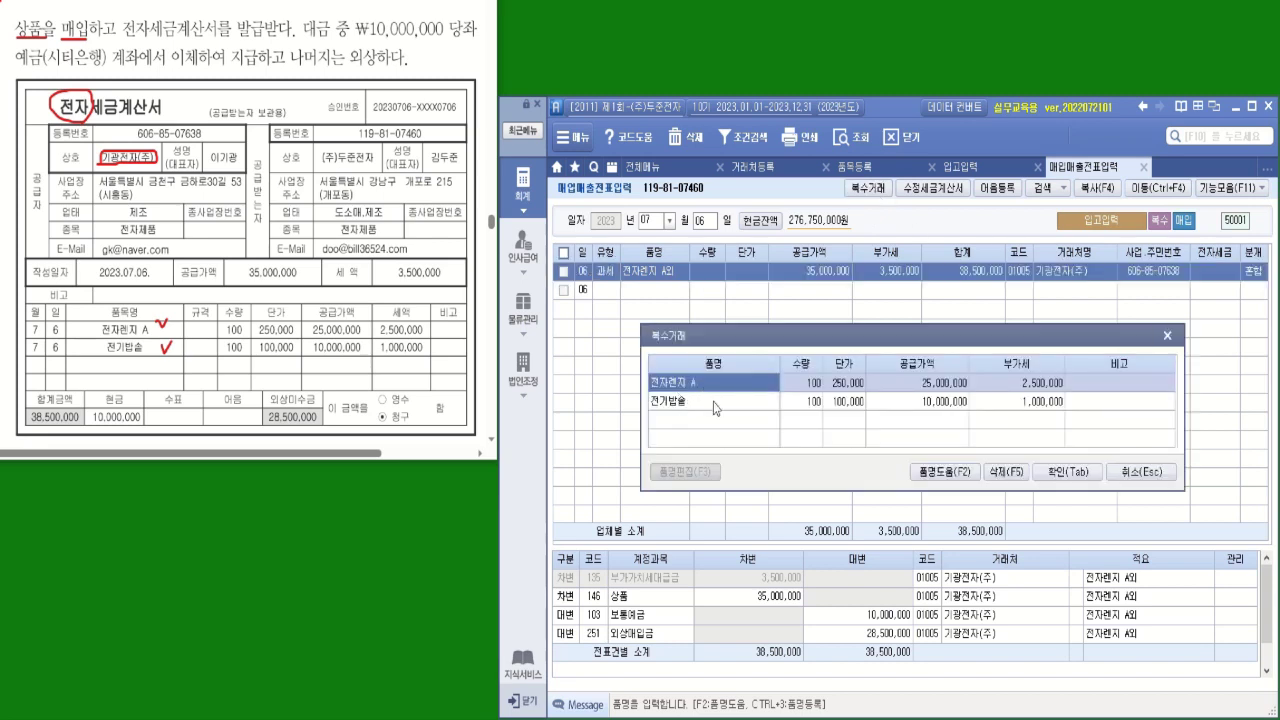
left_click(1141, 472)
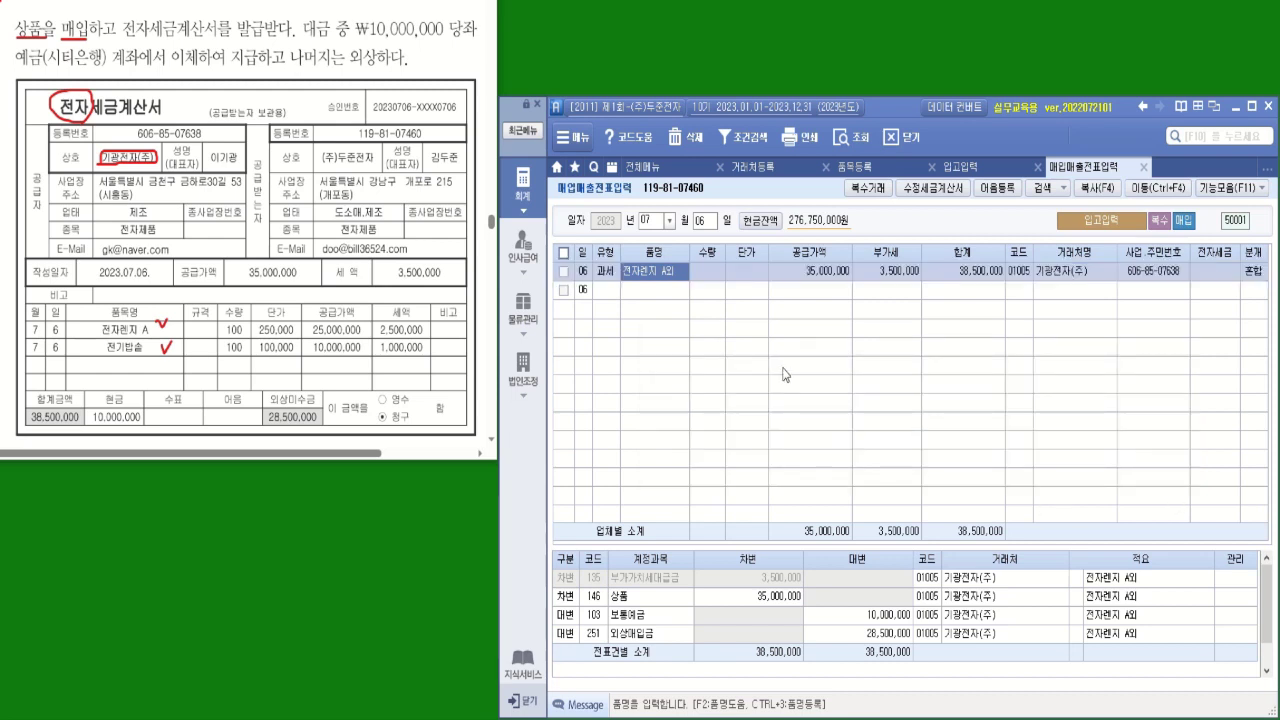
left_click(1210, 275)
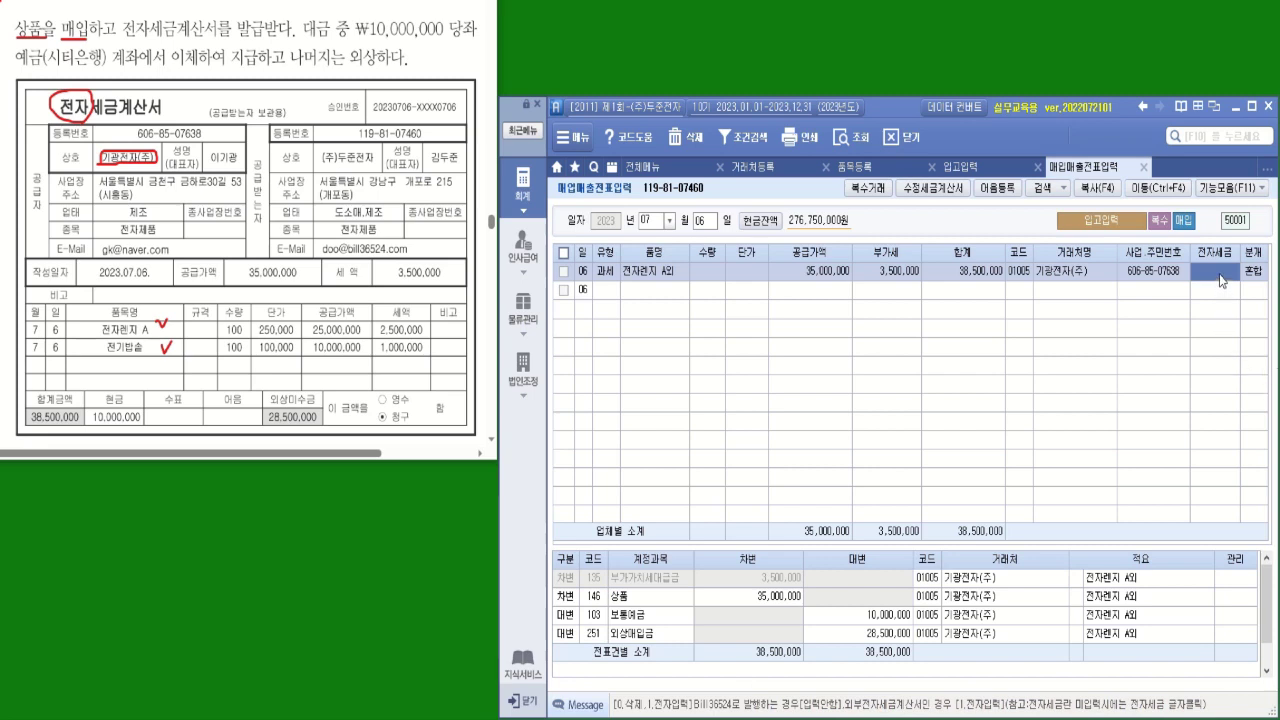
Set 전자세금 to 1 (전자입력), enlarge the journal area, and mark 당좌 and 예금(시티은행) in the problem
type("1")
key("Return")
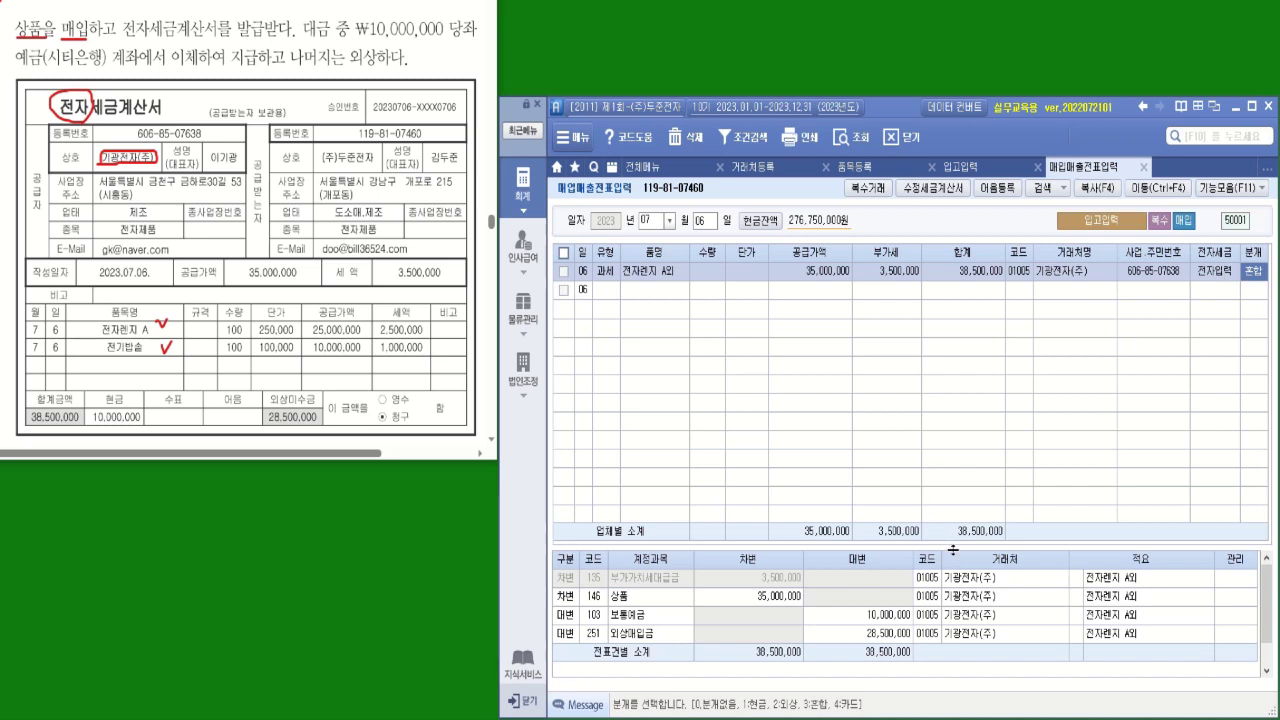
left_click_drag(953, 547, 952, 493)
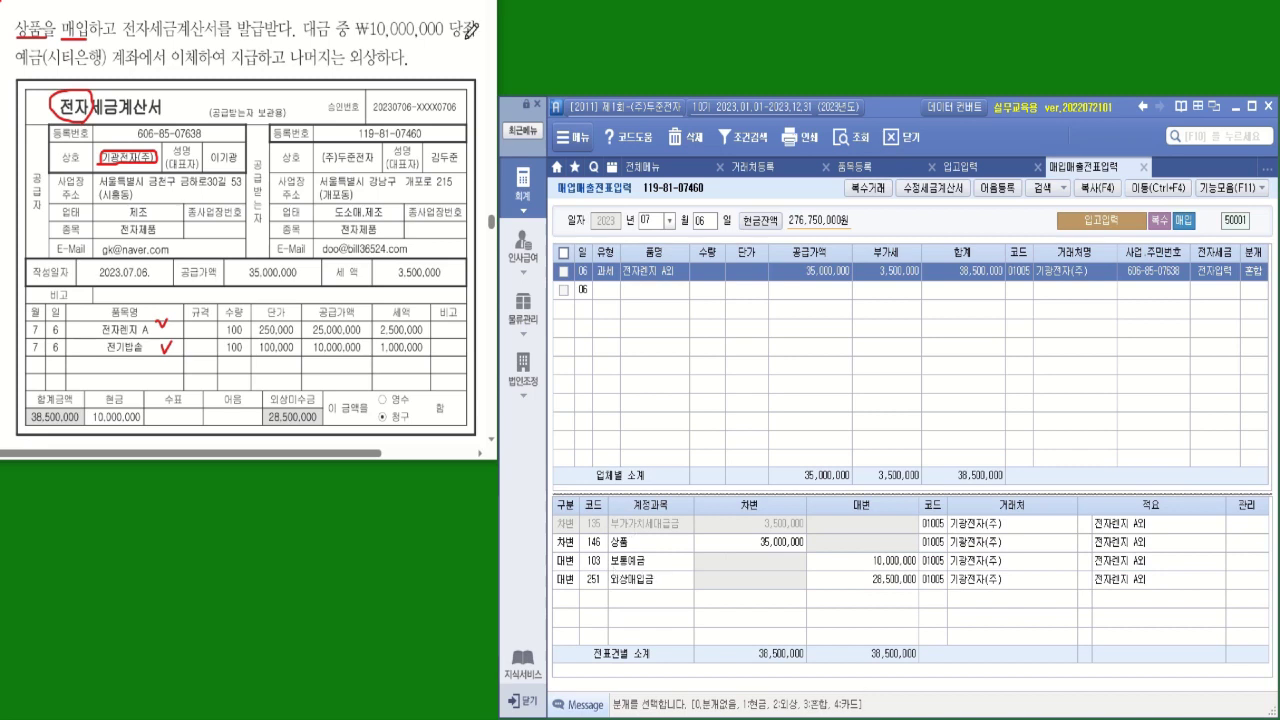
left_click_drag(482, 40, 464, 40)
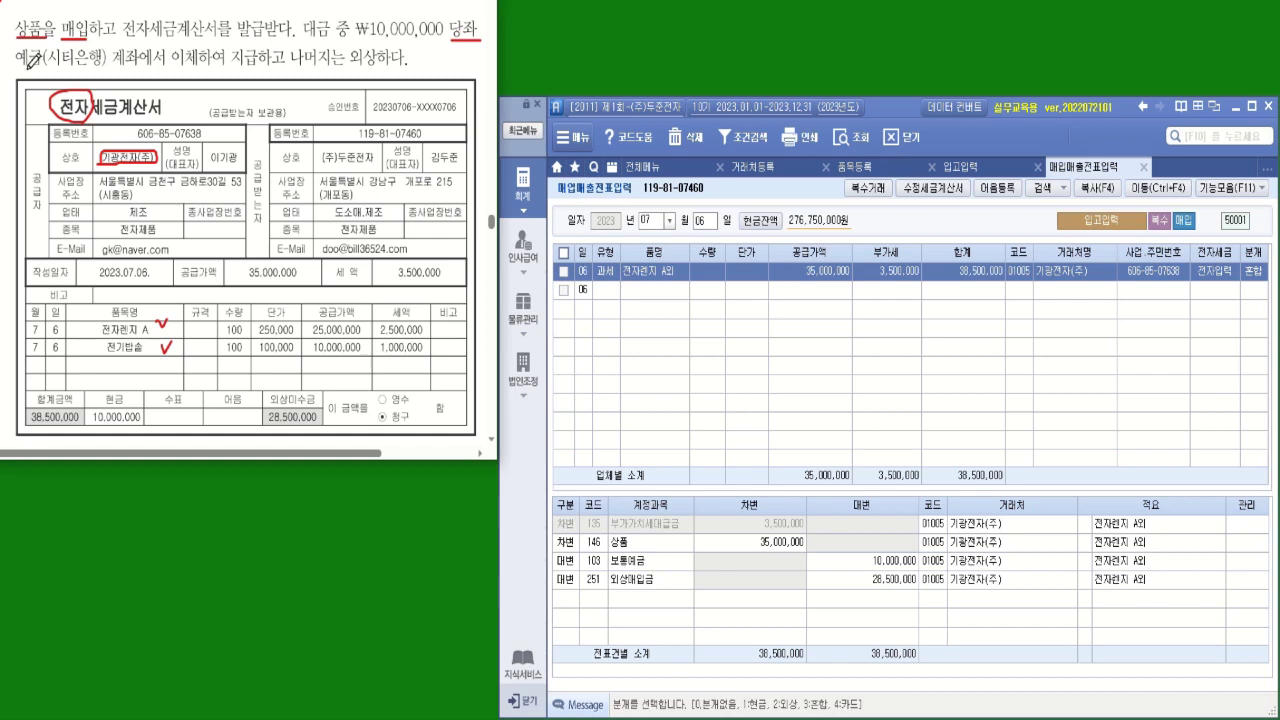
left_click_drag(27, 68, 133, 68)
Replace 보통예금 with 102 당좌예금 on the 10,000,000 credit line, counterparty 시티은행(당좌)
left_click(595, 568)
type("당ㅈ")
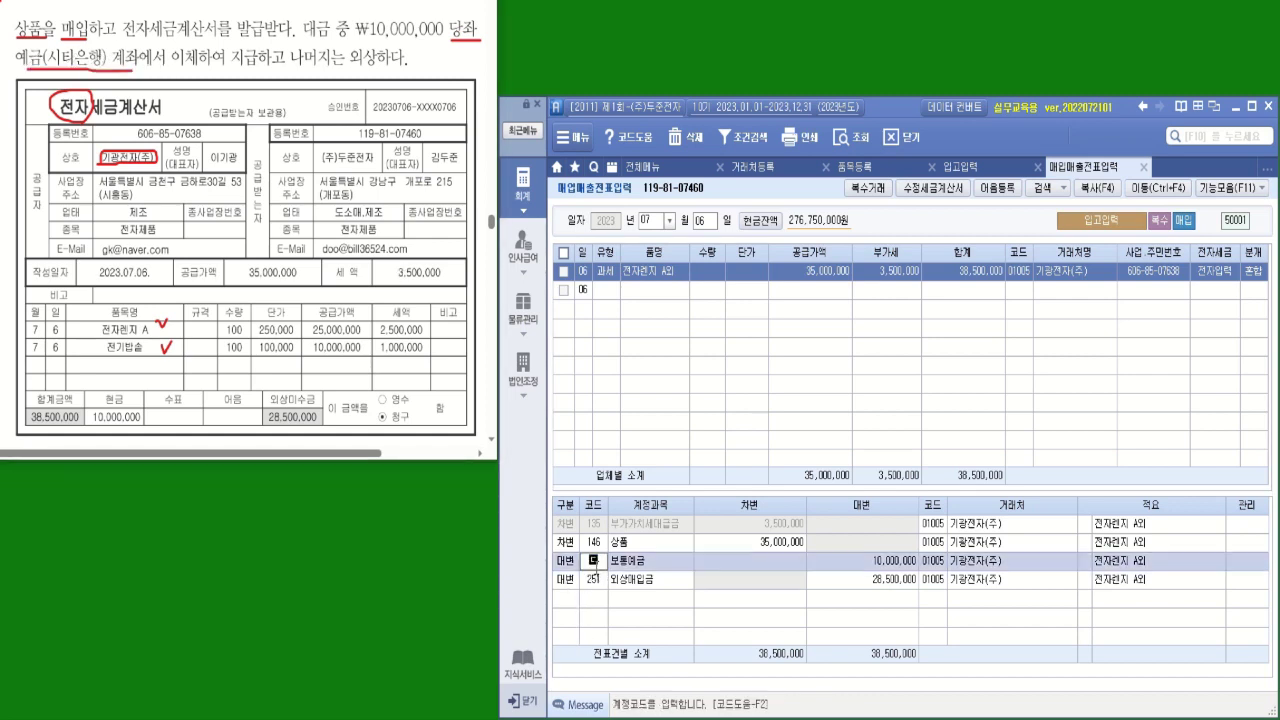
type("ㅗㅏ")
key("Return")
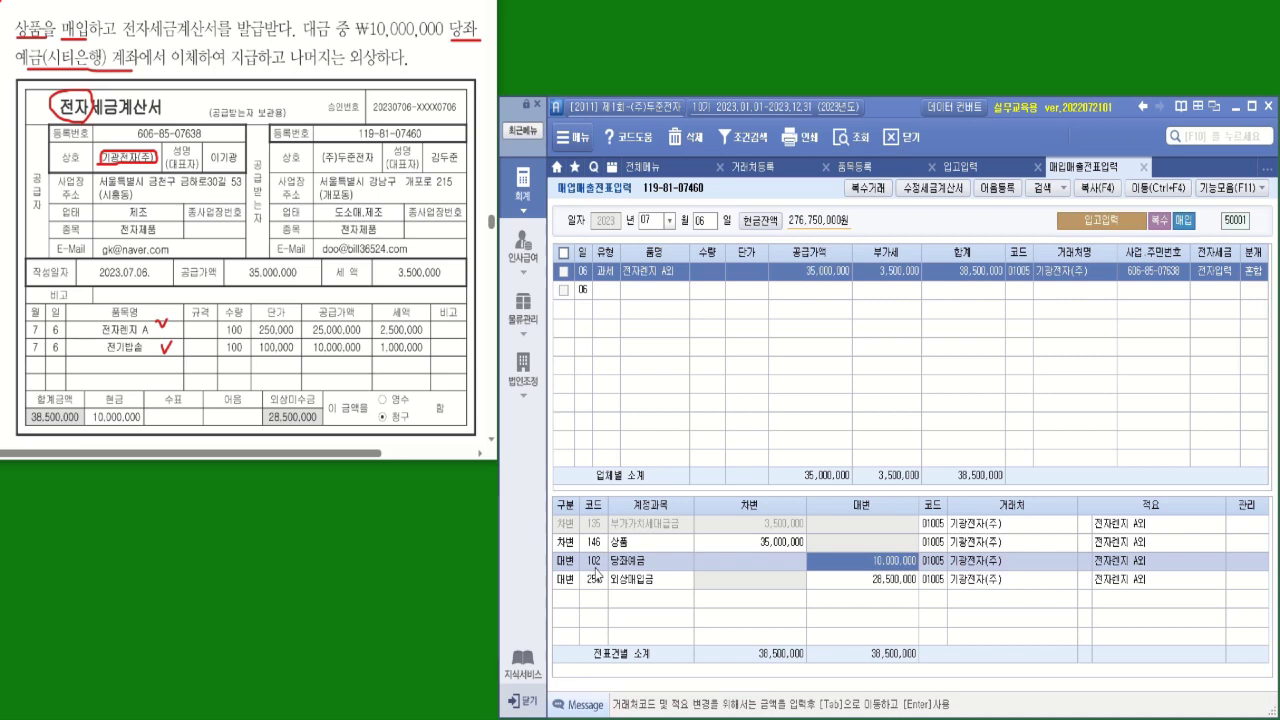
left_click(935, 562)
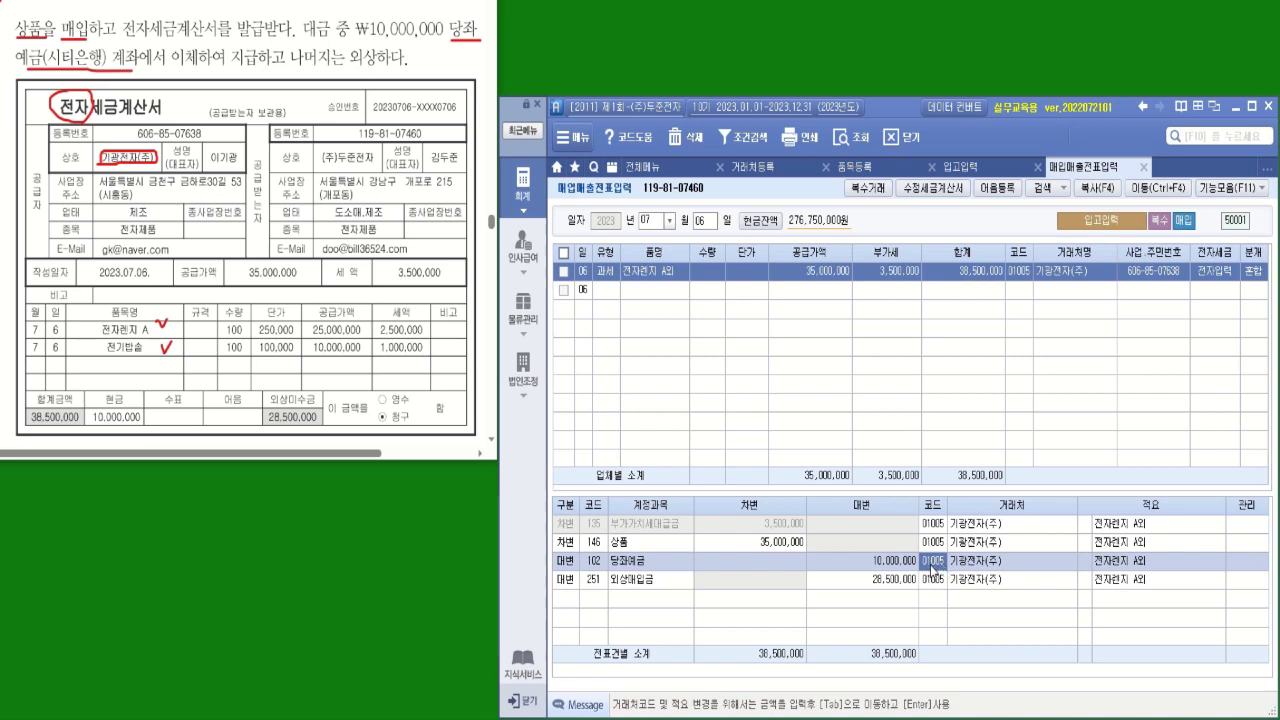
type("시티")
key("Return")
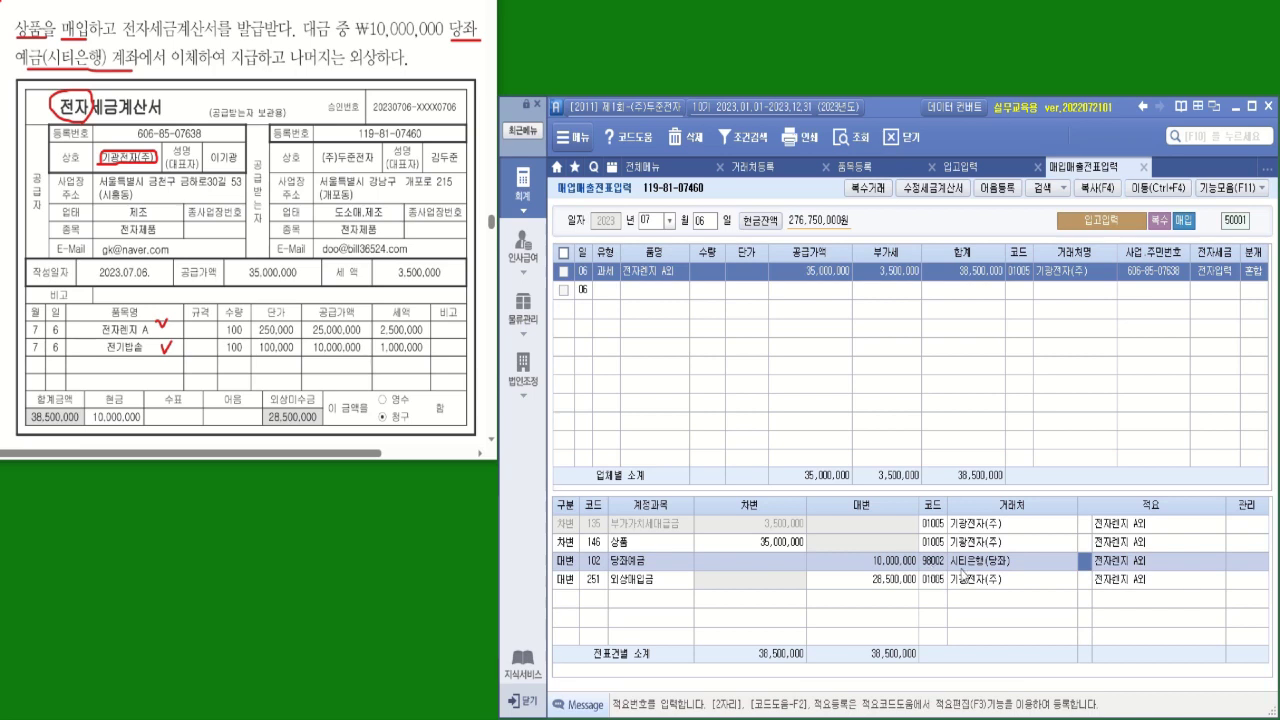
left_click(934, 586)
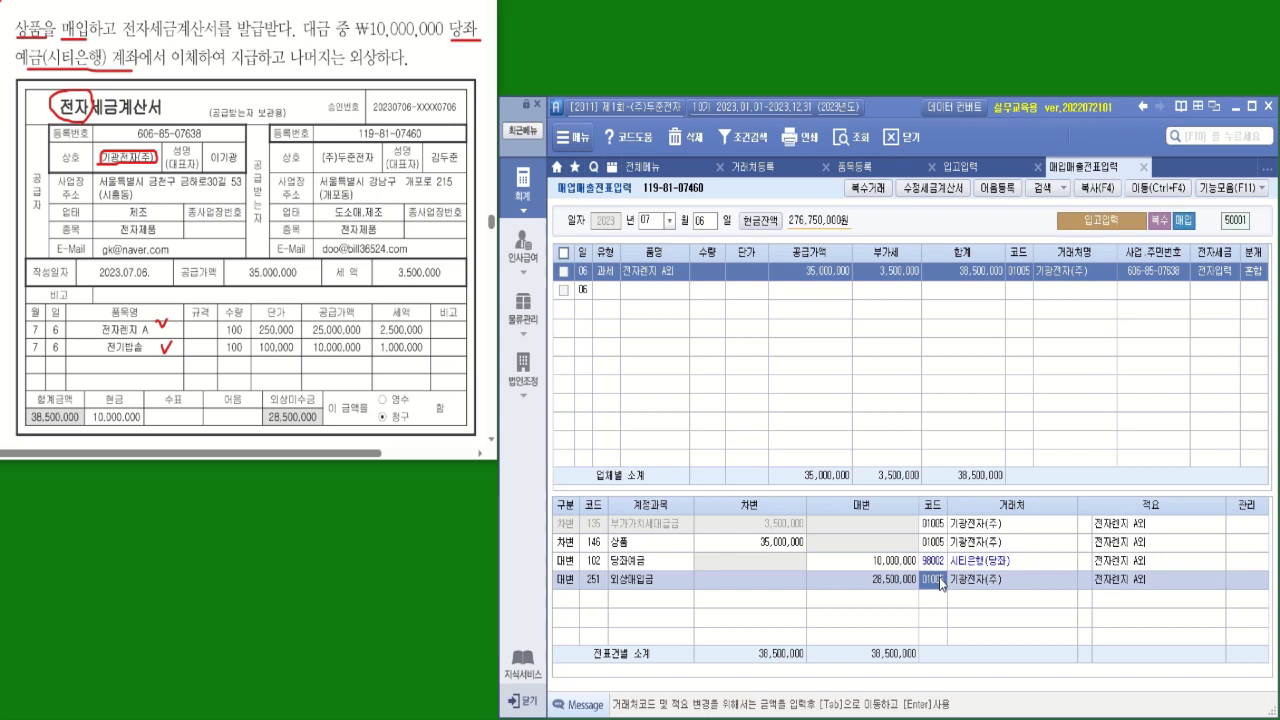
left_click(598, 562)
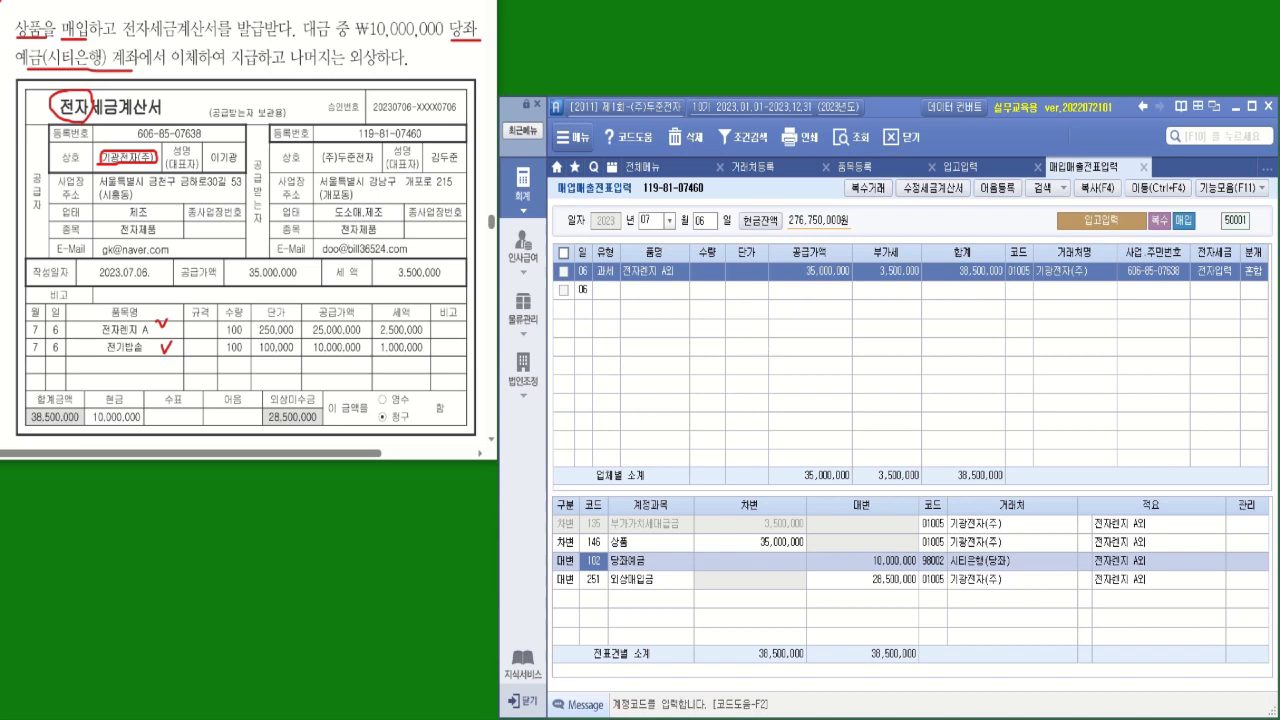
key("alt+Tab")
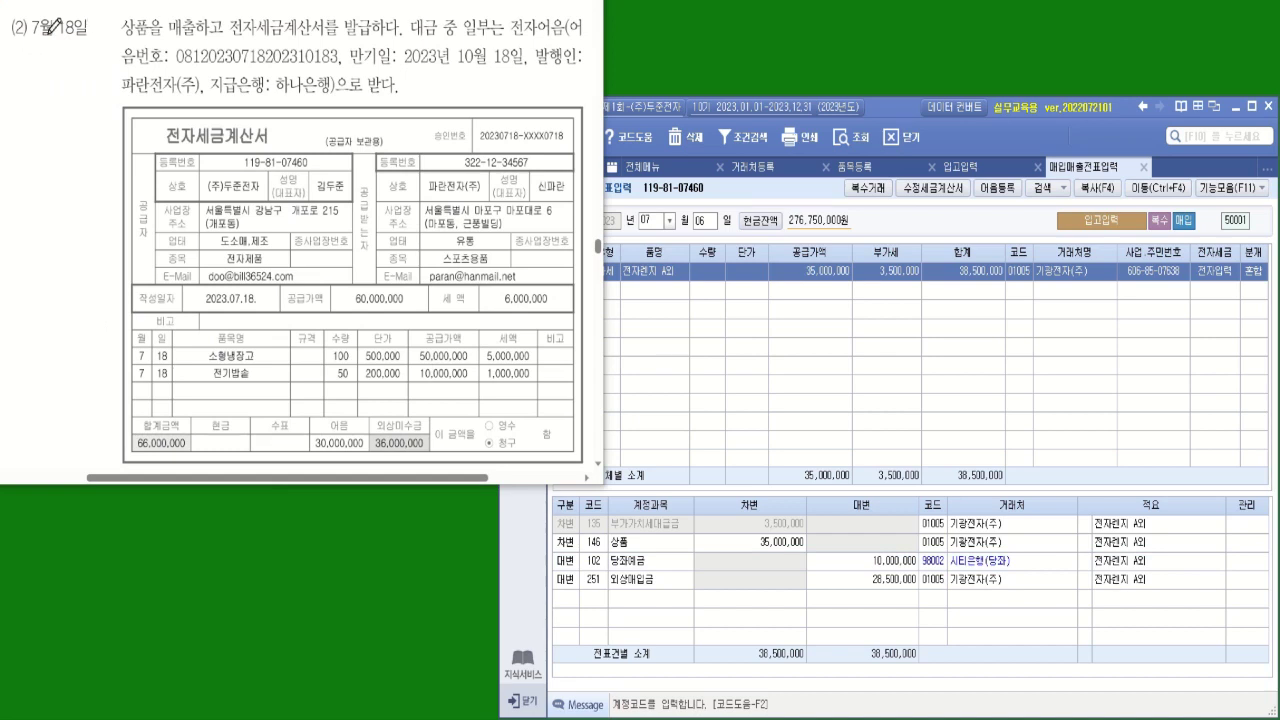
left_click_drag(61, 37, 87, 37)
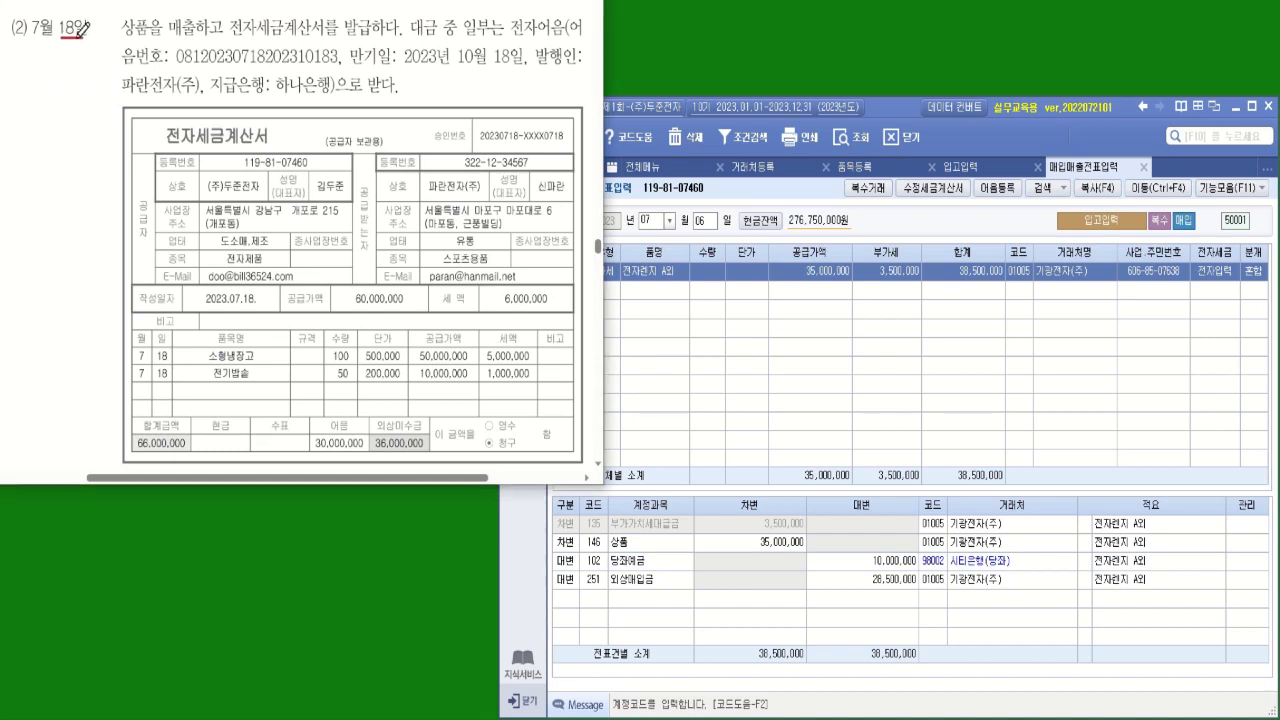
mouse_move(195, 28)
left_mouse_down()
mouse_move(175, 36)
mouse_move(188, 14)
mouse_move(198, 26)
mouse_move(162, 37)
left_mouse_up()
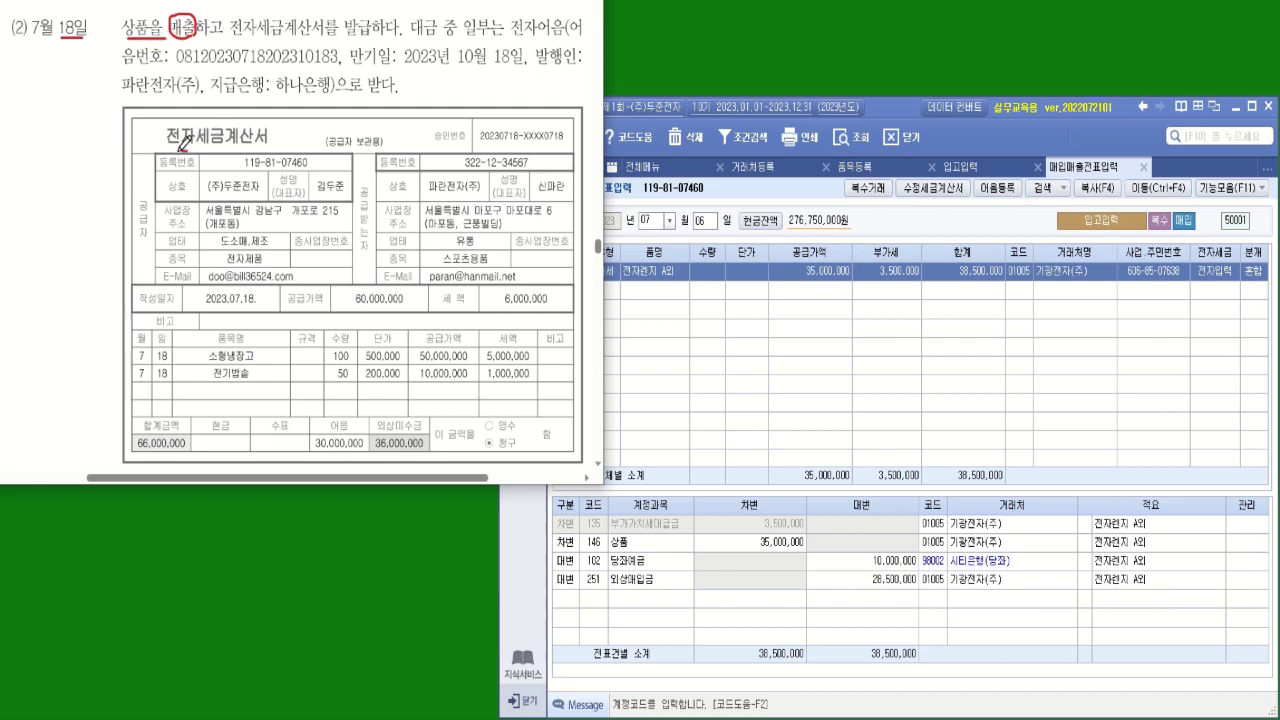
mouse_move(184, 142)
left_mouse_down()
mouse_move(172, 110)
mouse_move(208, 128)
mouse_move(186, 148)
left_mouse_up()
left_click_drag(178, 68, 560, 63)
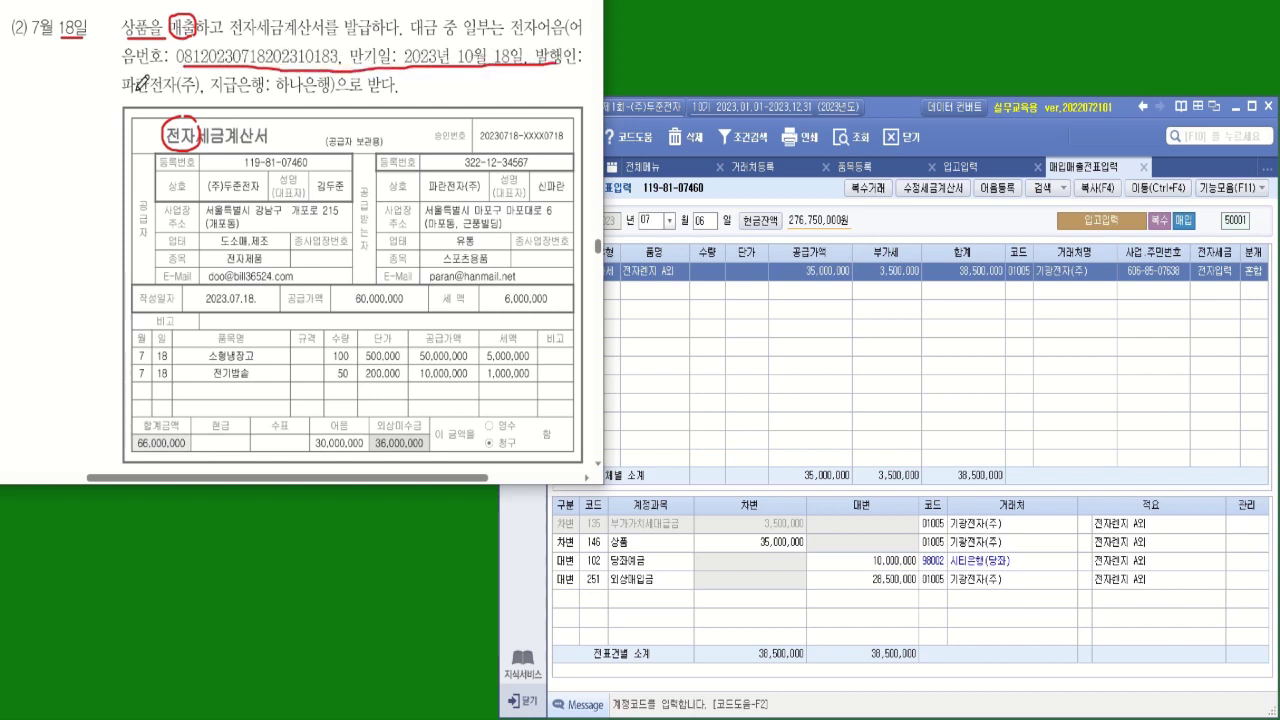
left_click_drag(124, 93, 182, 92)
mouse_move(366, 255)
left_mouse_down()
mouse_move(366, 178)
mouse_move(370, 256)
left_mouse_up()
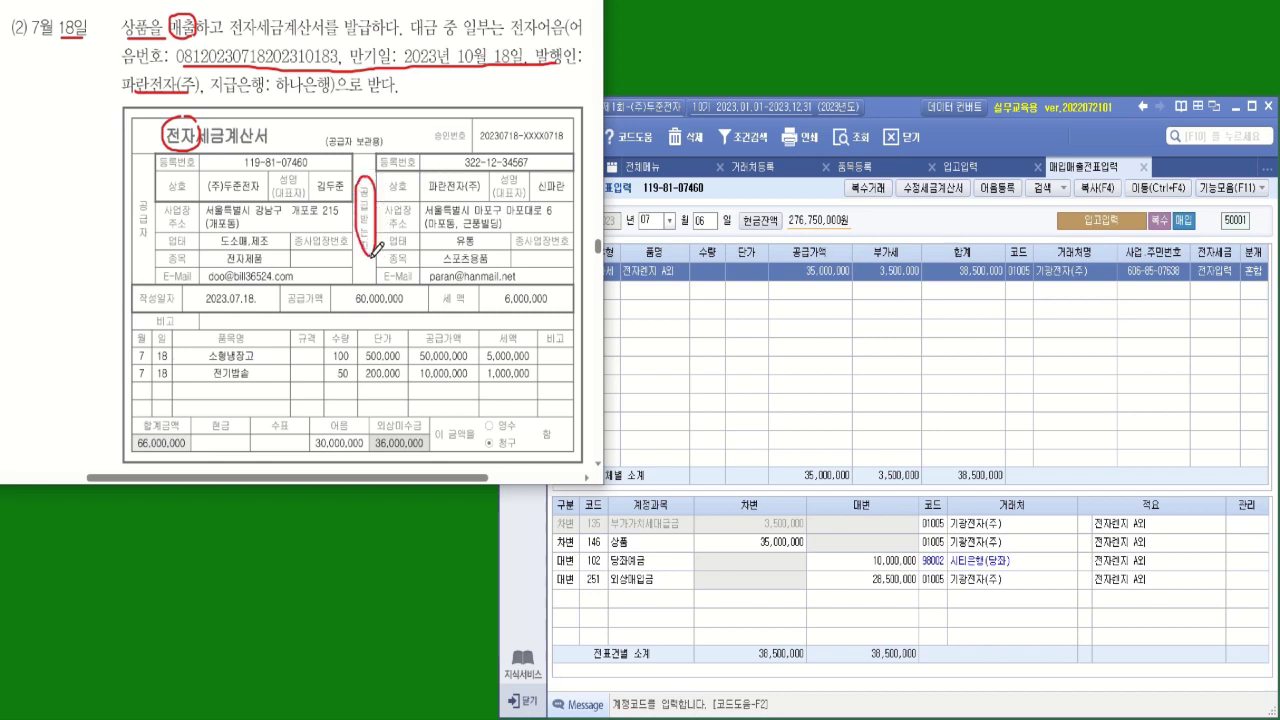
left_click_drag(424, 196, 479, 194)
left_click(674, 114)
mouse_move(420, 67)
left_mouse_down()
mouse_move(452, 66)
mouse_move(427, 100)
mouse_move(447, 84)
left_mouse_up()
mouse_move(428, 92)
left_mouse_down()
mouse_move(468, 88)
mouse_move(458, 99)
left_mouse_up()
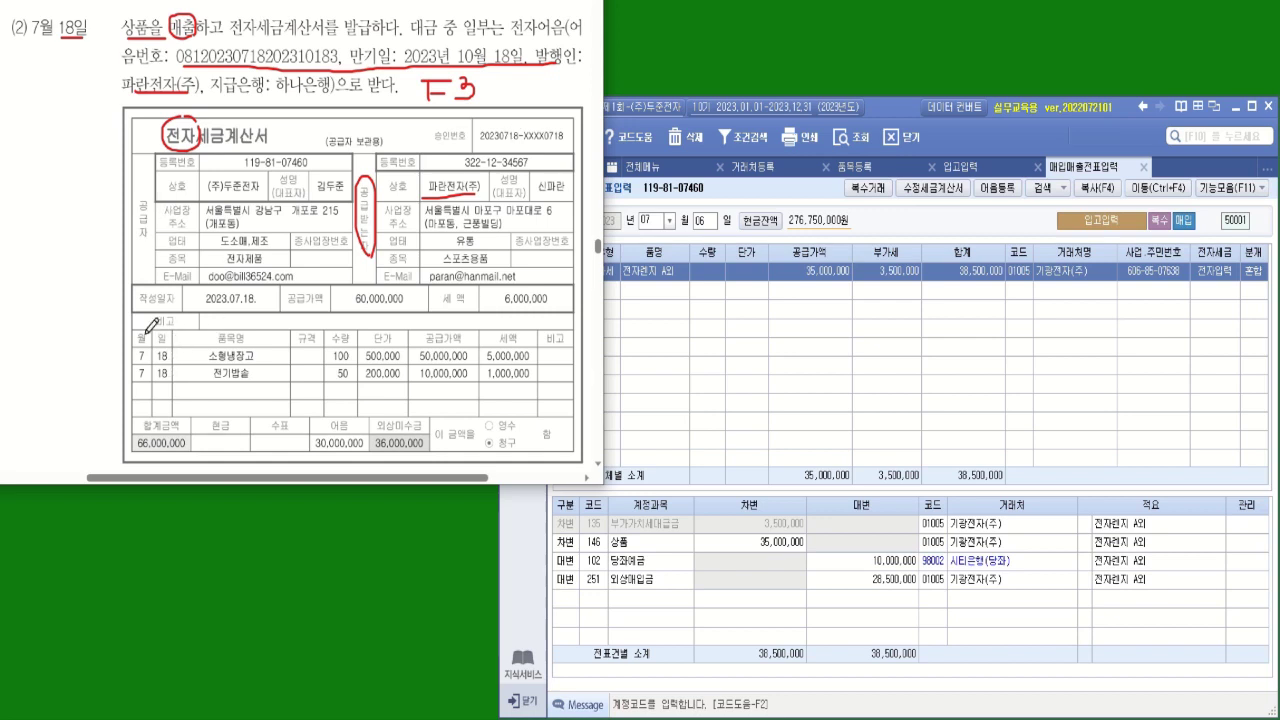
left_click_drag(210, 308, 254, 305)
mouse_move(263, 352)
left_mouse_down()
mouse_move(276, 344)
mouse_move(266, 380)
mouse_move(274, 367)
left_mouse_up()
mouse_move(370, 450)
left_mouse_down()
mouse_move(325, 450)
mouse_move(309, 421)
mouse_move(355, 420)
mouse_move(367, 449)
mouse_move(425, 452)
left_mouse_up()
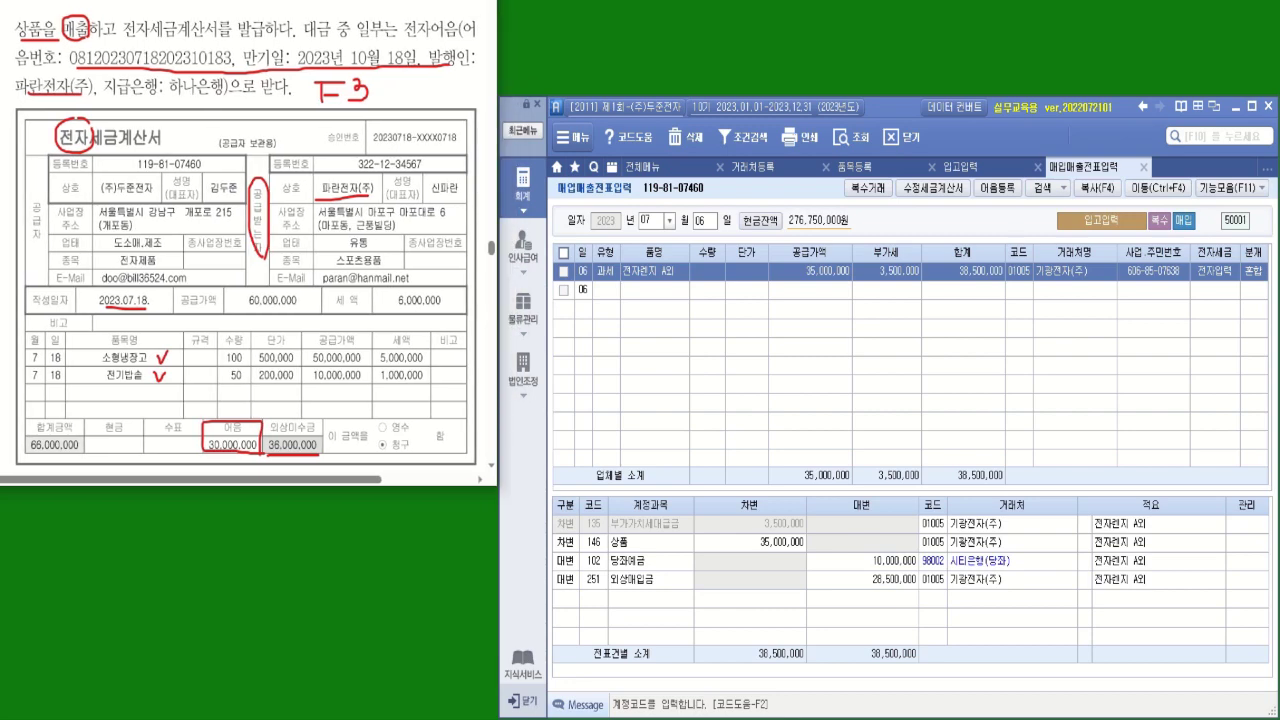
Open 출고입력 and start a July 18 sale row with processing type 2 건별
left_click(533, 322)
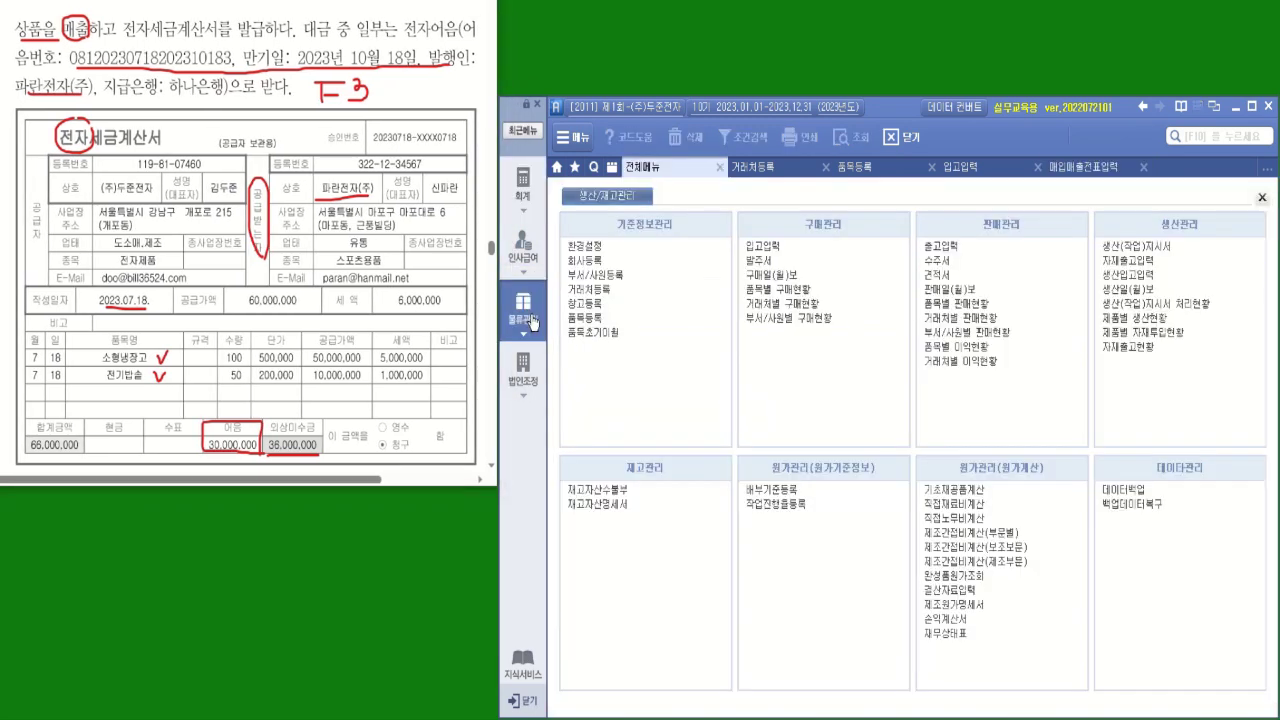
left_click(938, 248)
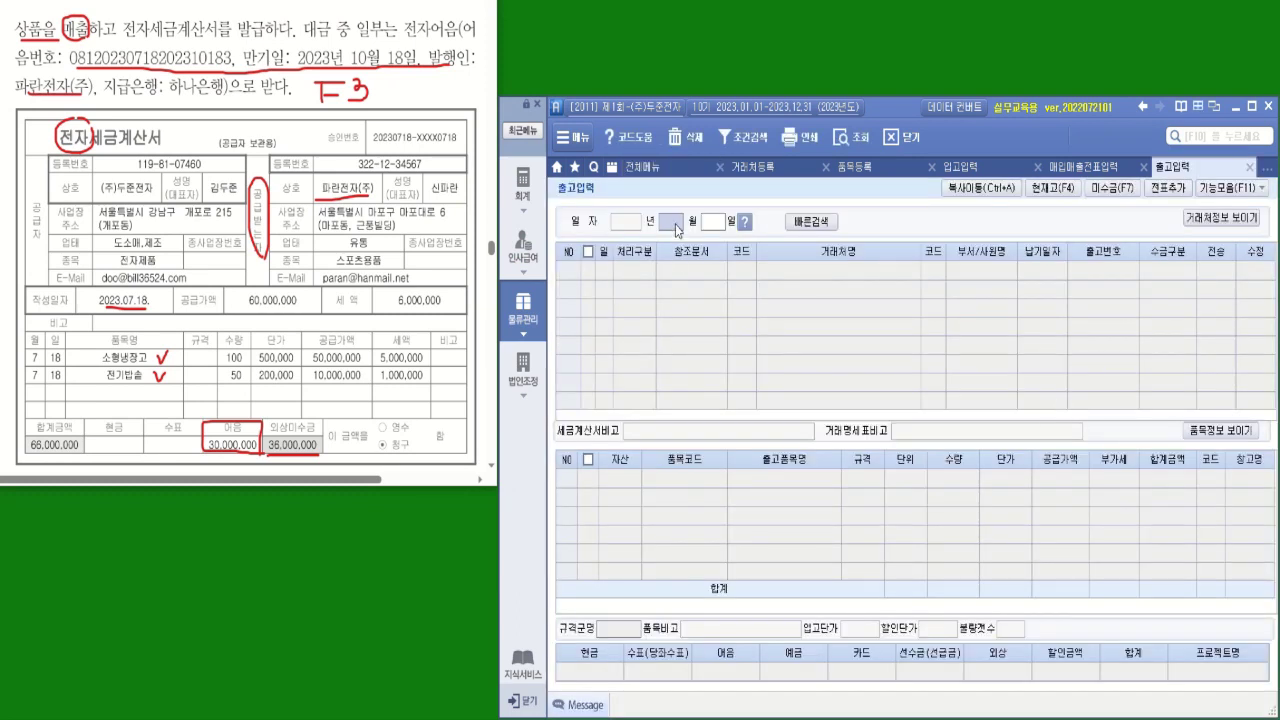
type("07")
key("Return")
type("18")
key("Return")
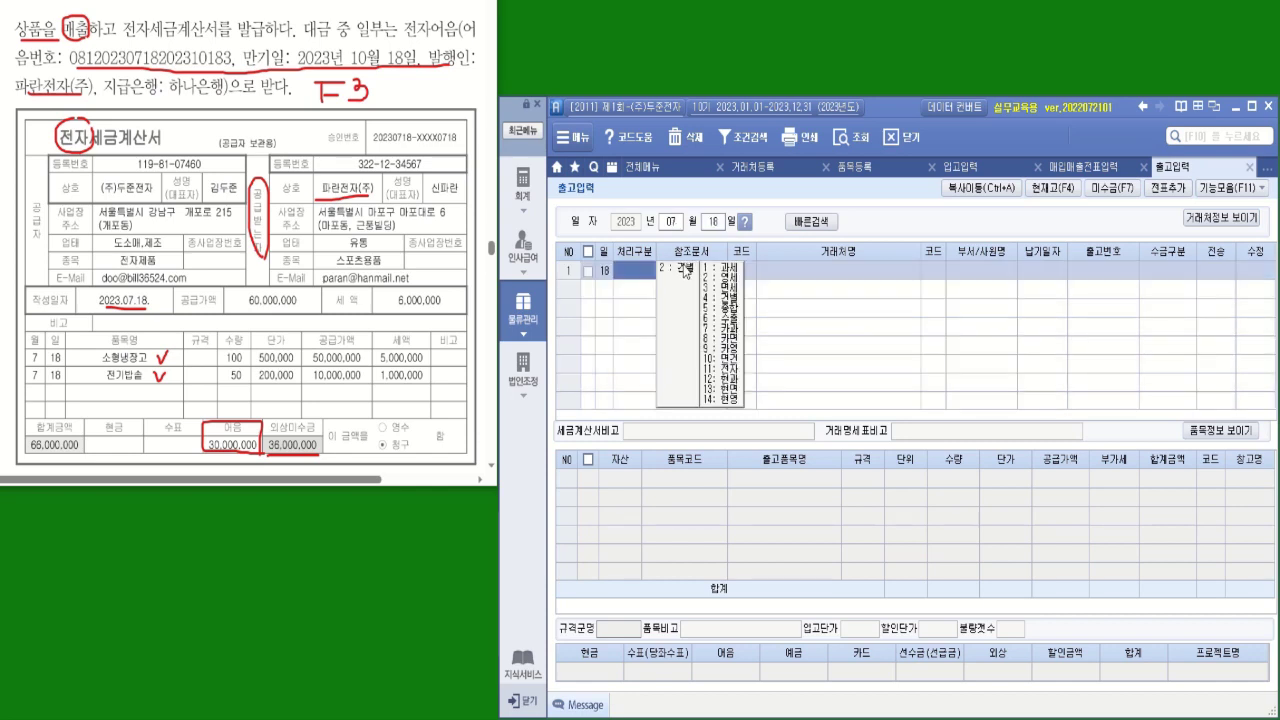
left_click(683, 266)
key("Return")
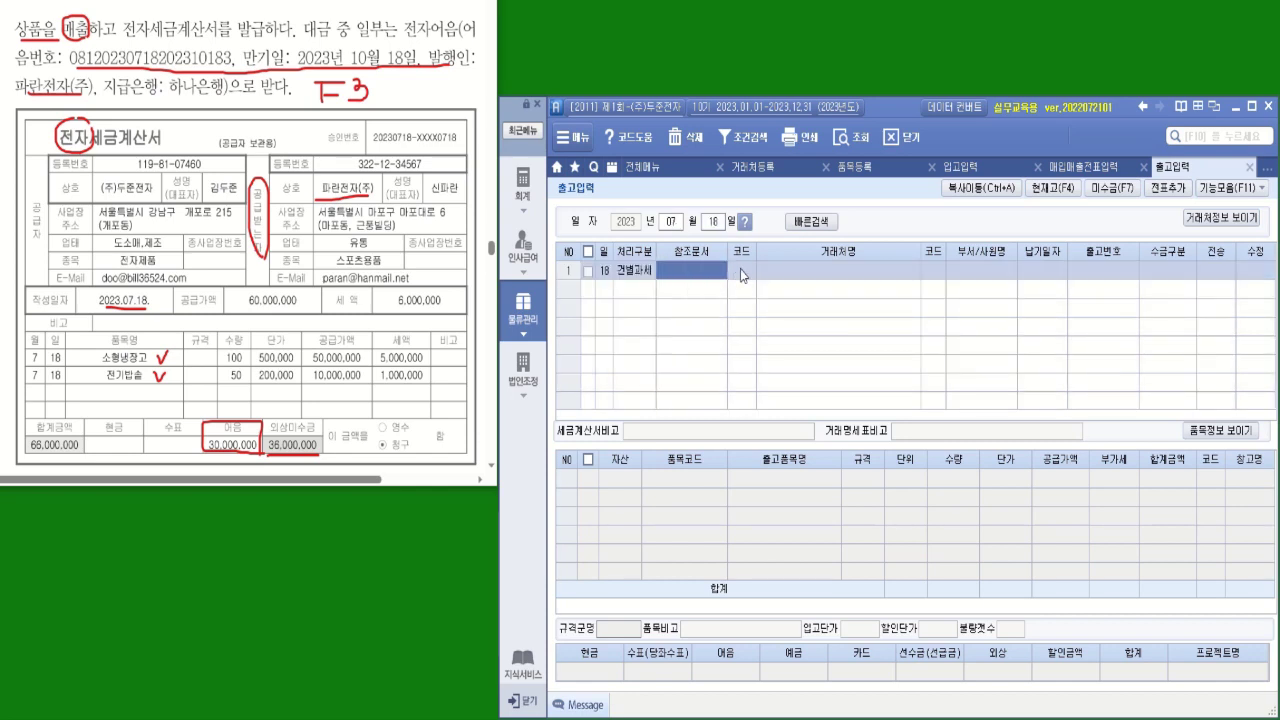
left_click(741, 272)
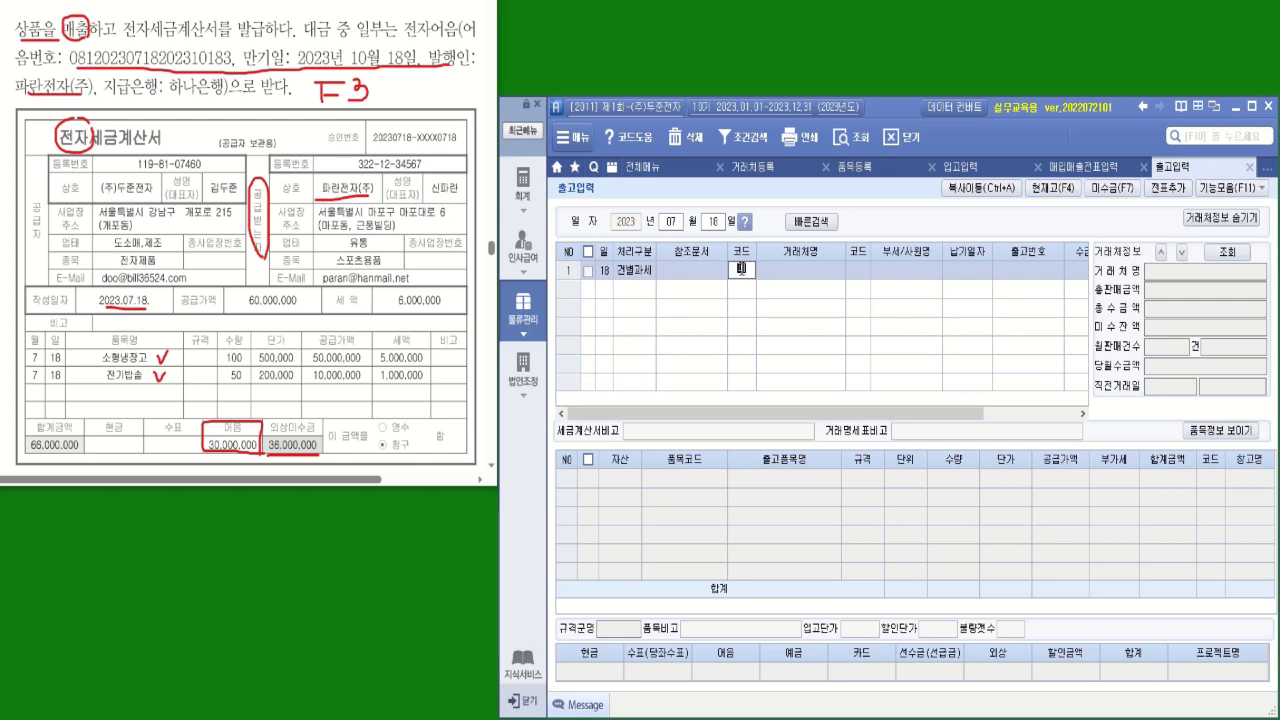
Set the customer to 03003 파란전자(주) and hide the customer details
type("파란")
key("Escape")
left_click(741, 271)
type("라")
key("Return")
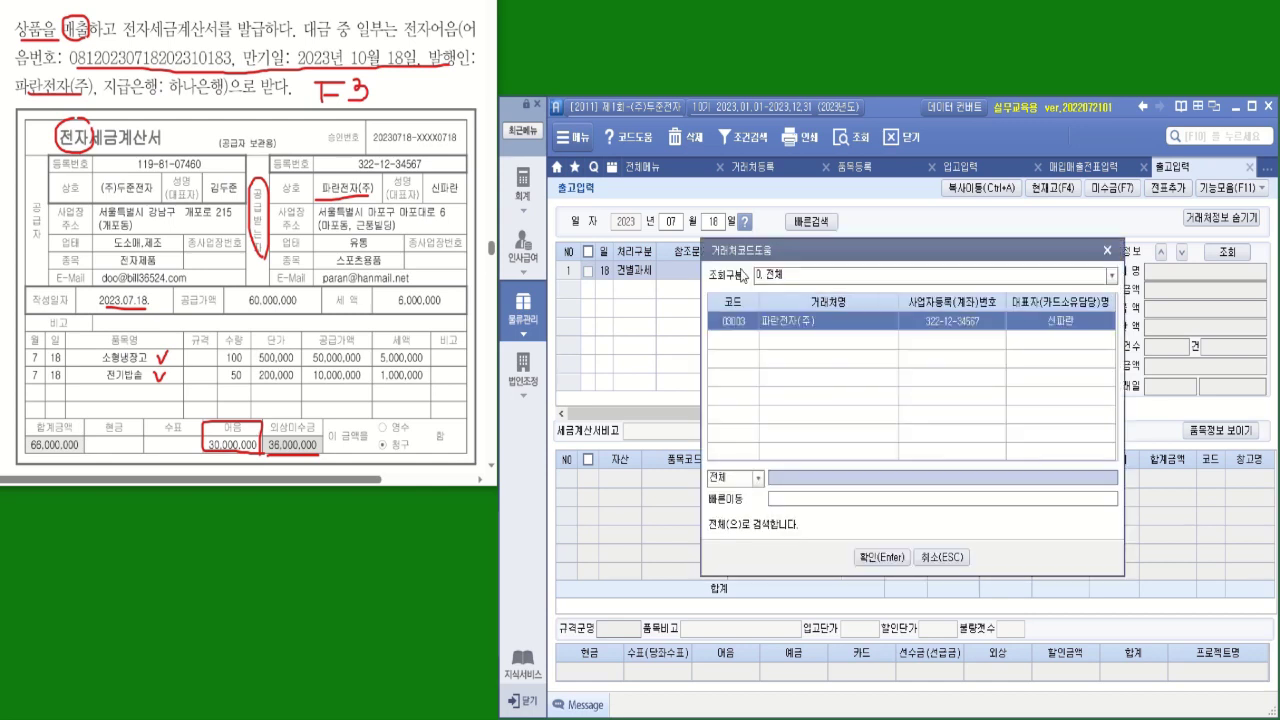
double_click(809, 324)
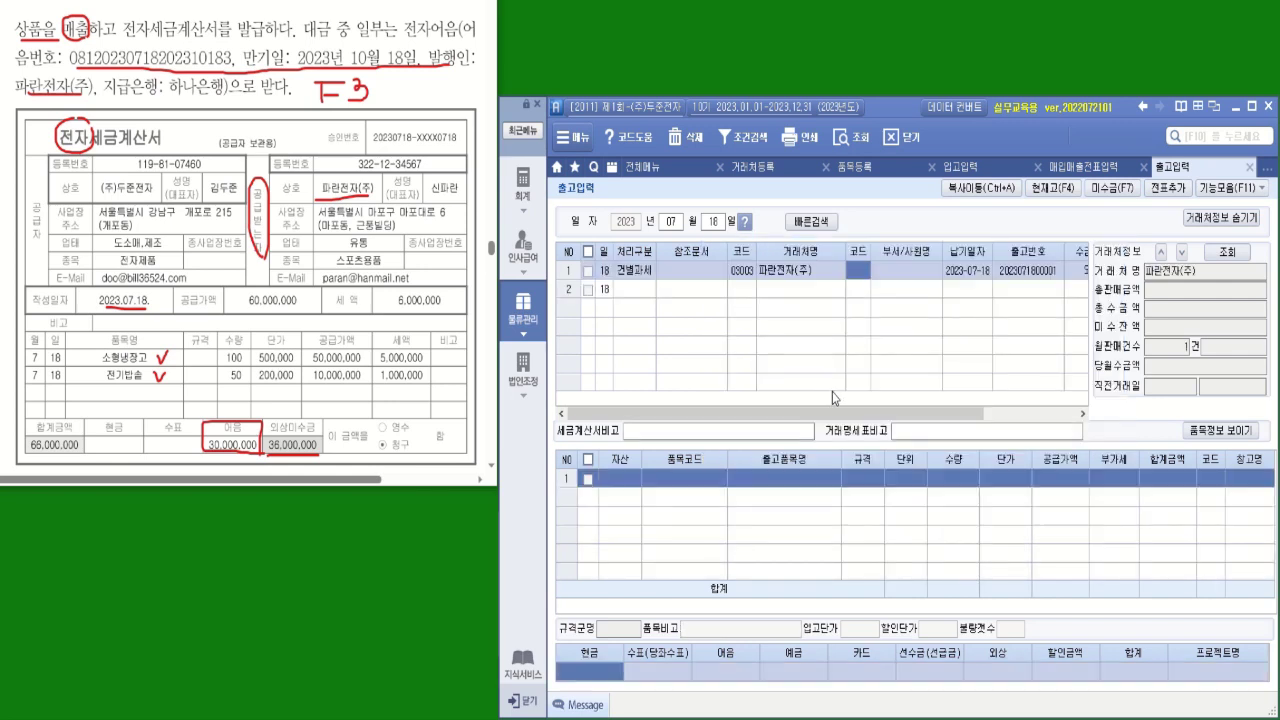
left_click(1198, 220)
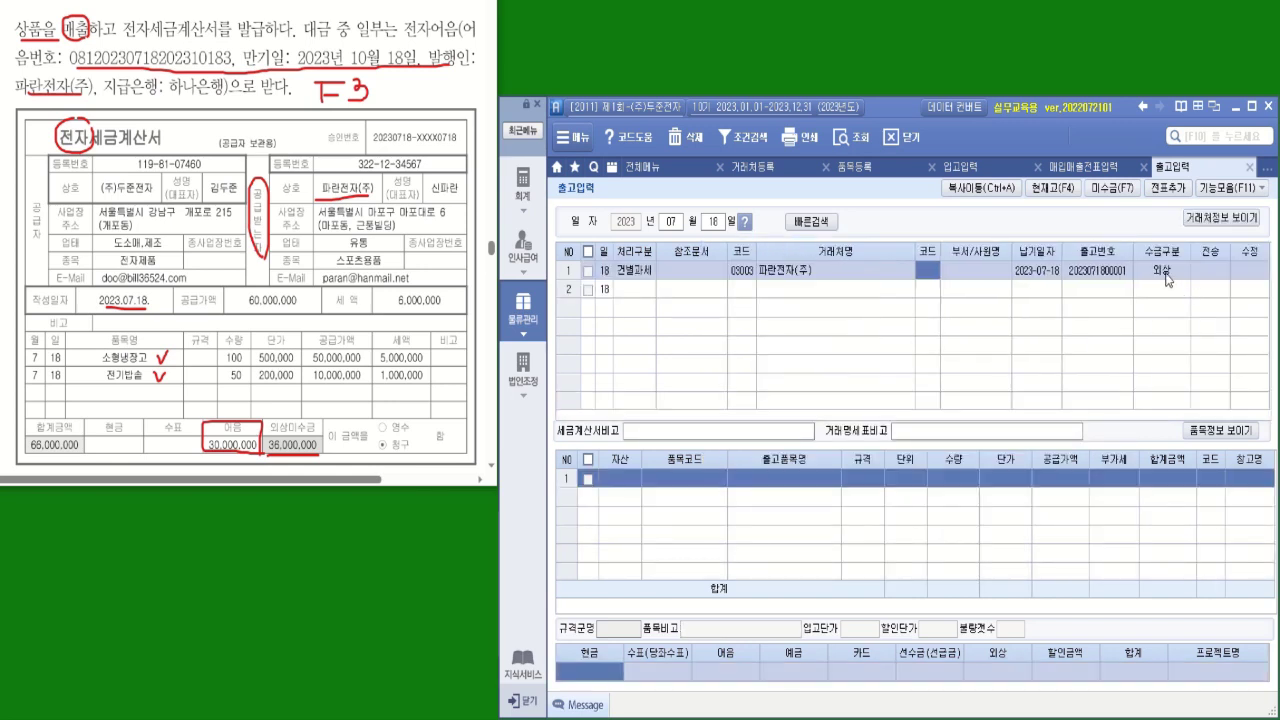
Set 수금구분 to 4.혼합 and add line 1: 상품 5002 소형냉장고, 100 at 500,000
left_click(1165, 271)
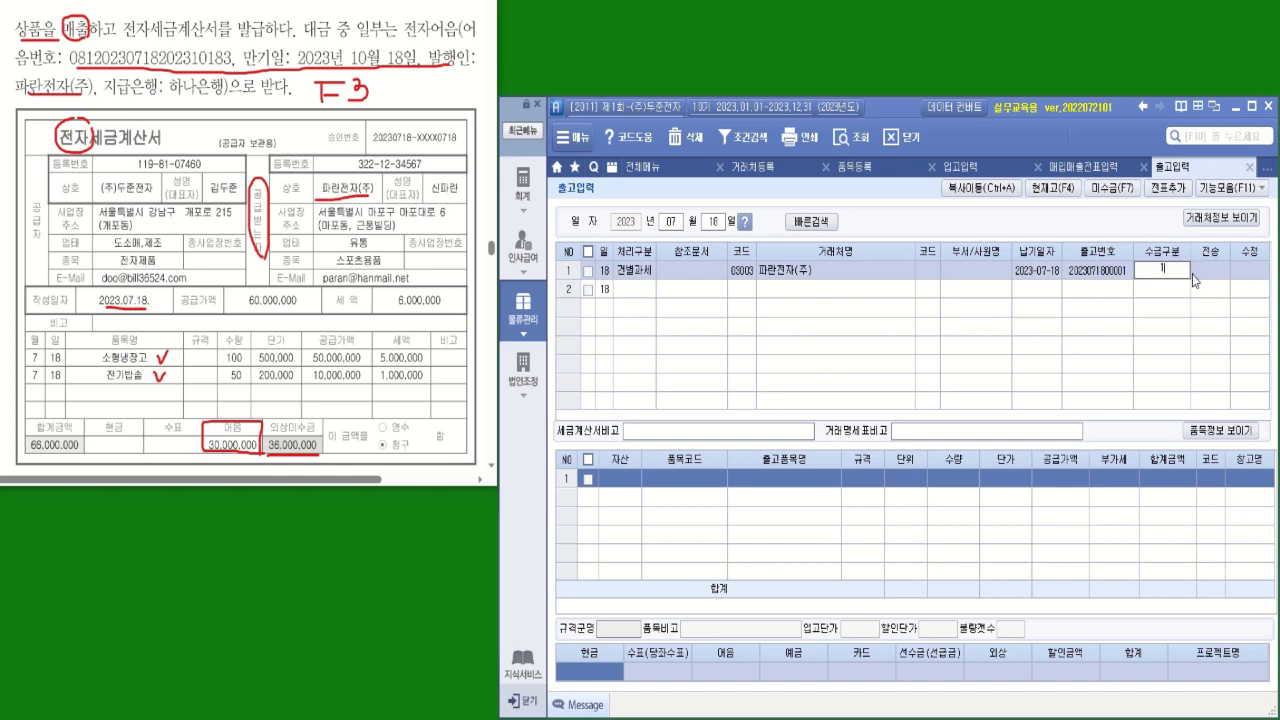
left_click(1190, 272)
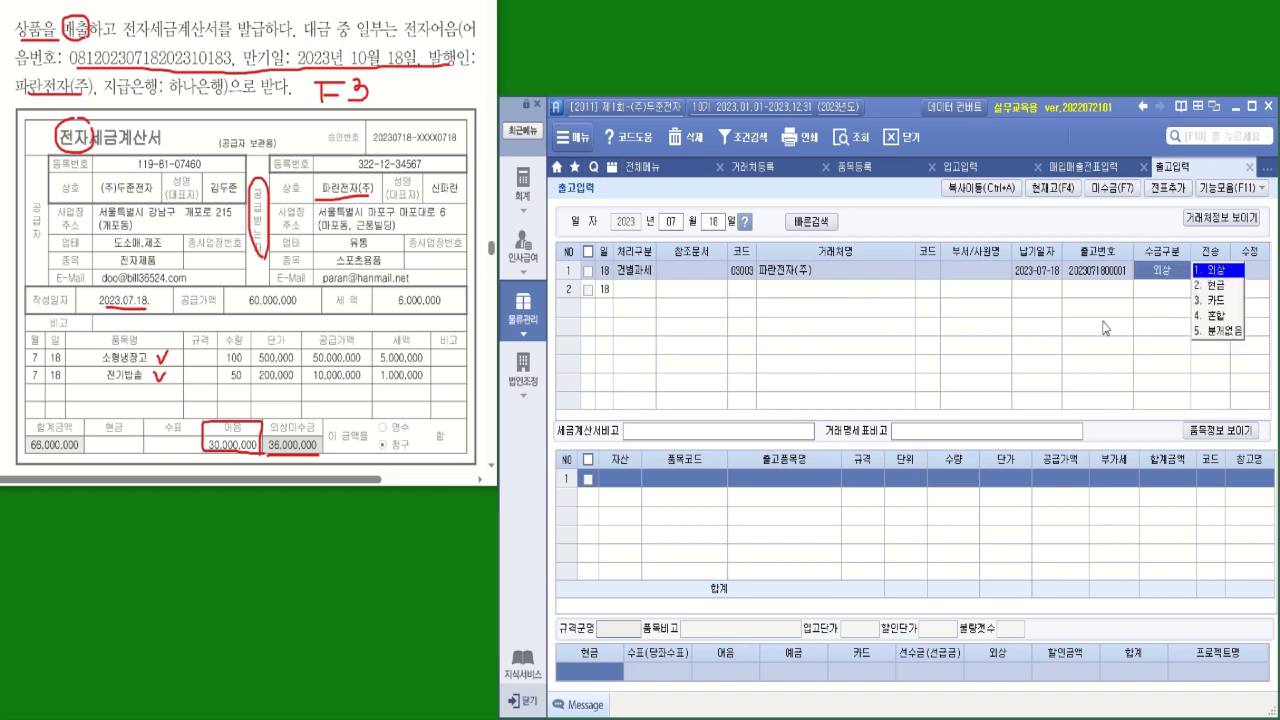
left_click(1218, 316)
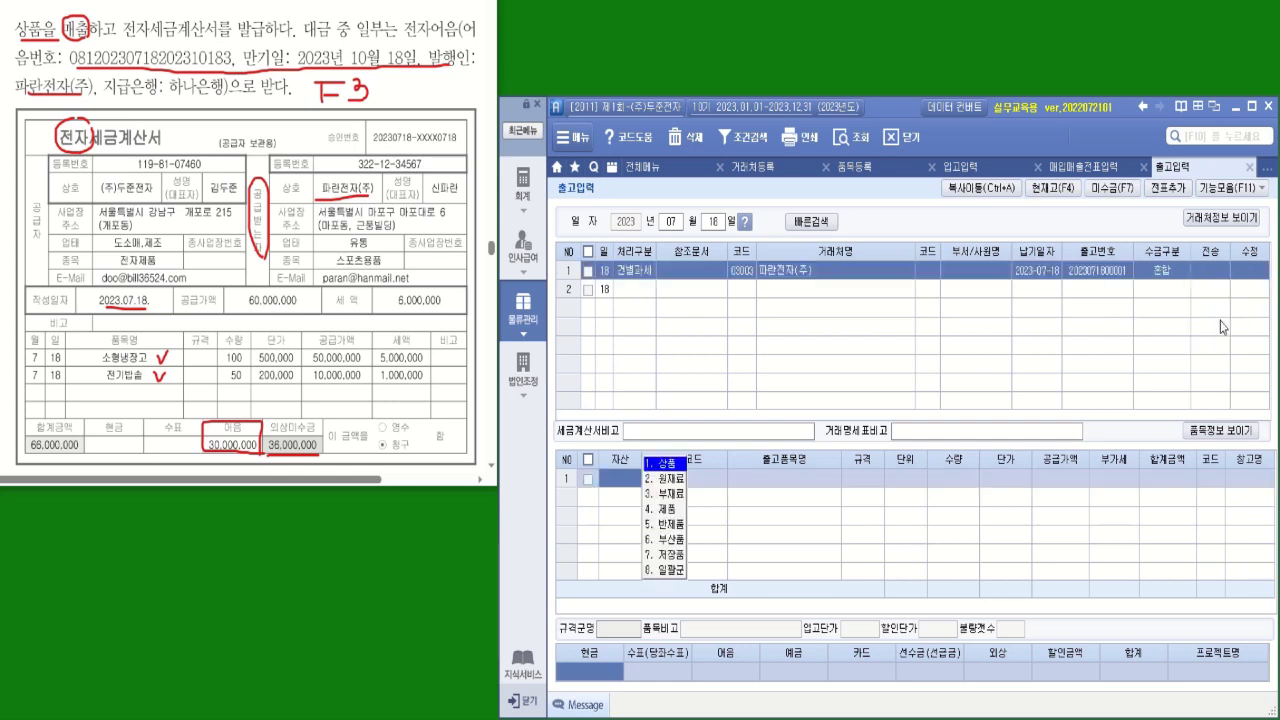
left_click(662, 466)
key("F2")
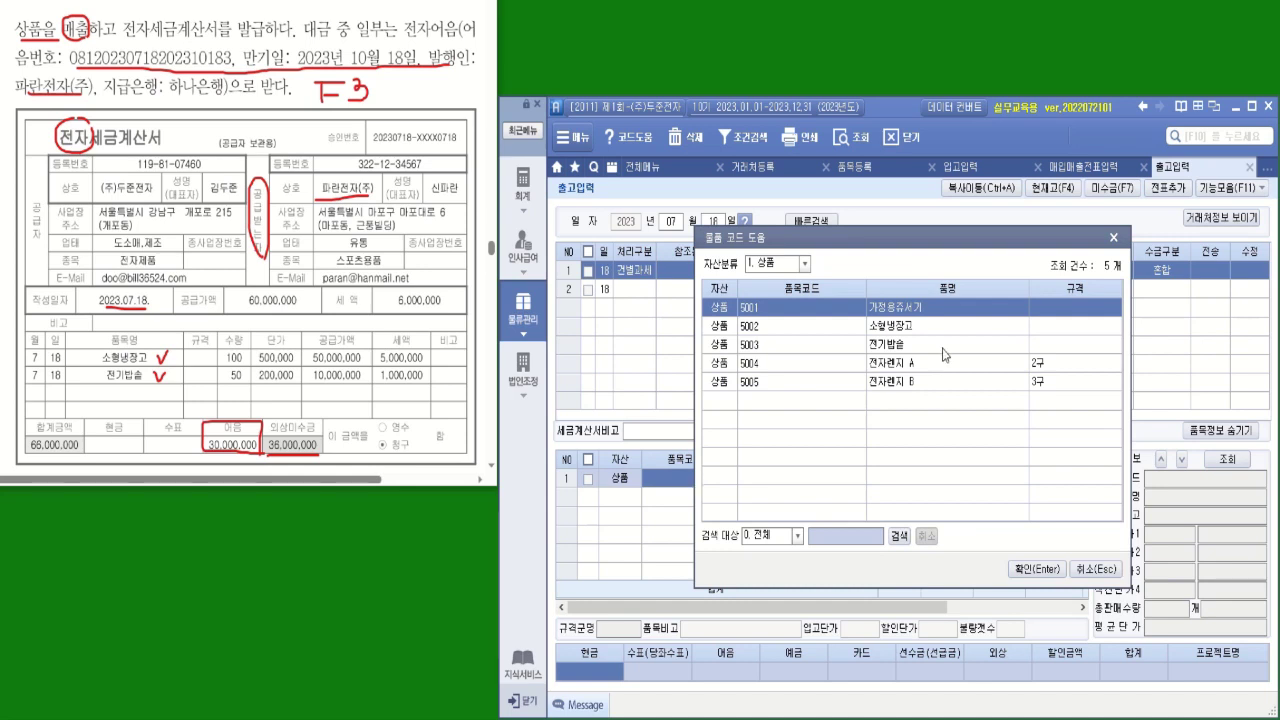
left_click(912, 333)
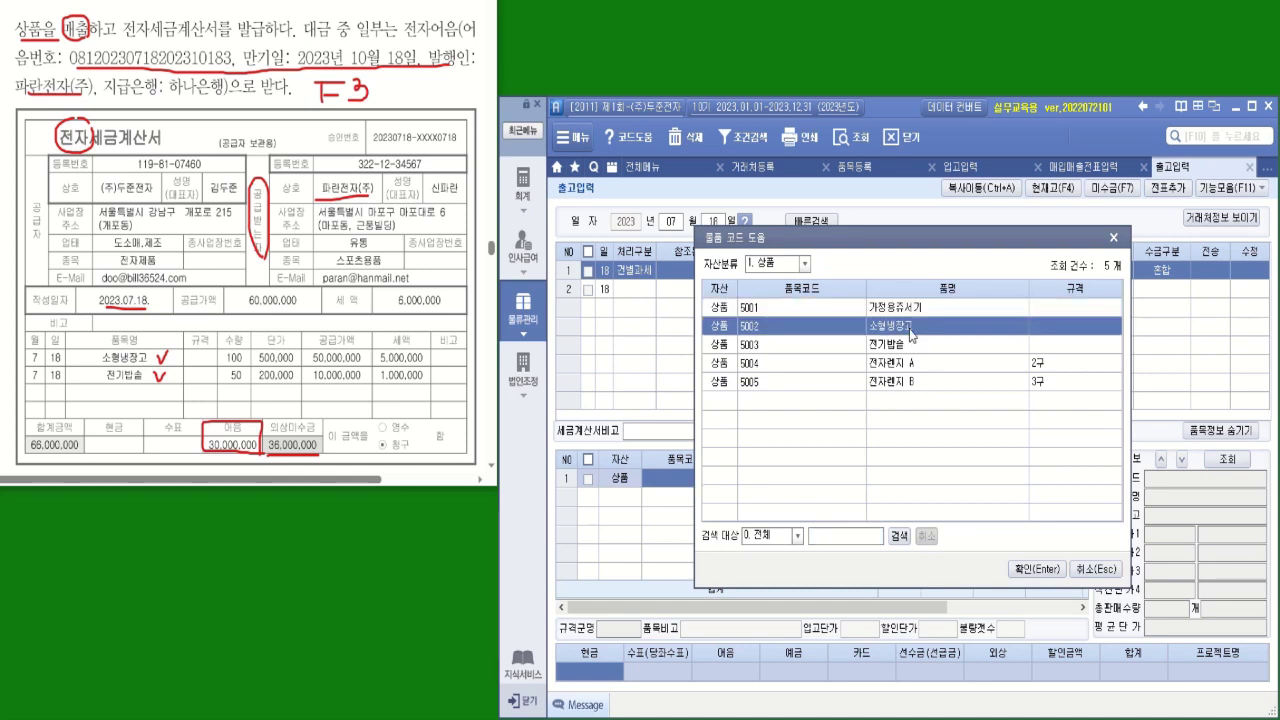
double_click(912, 333)
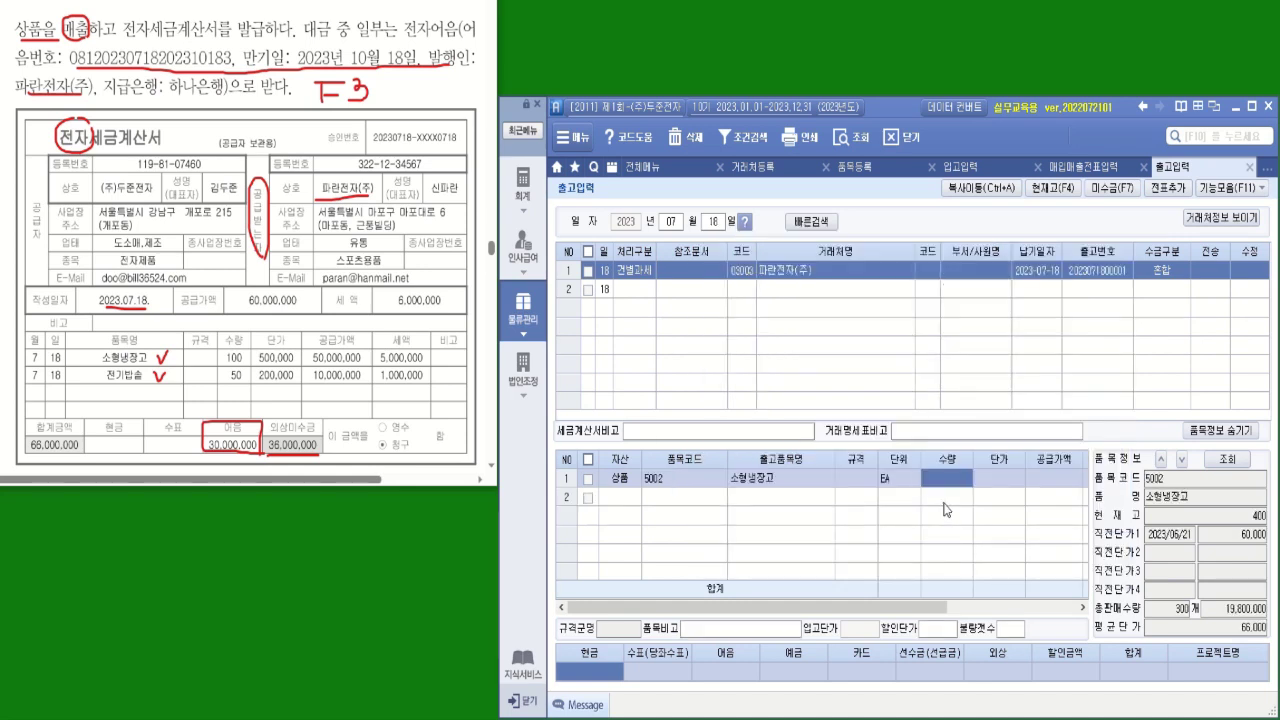
type("100")
key("Return")
type("500")
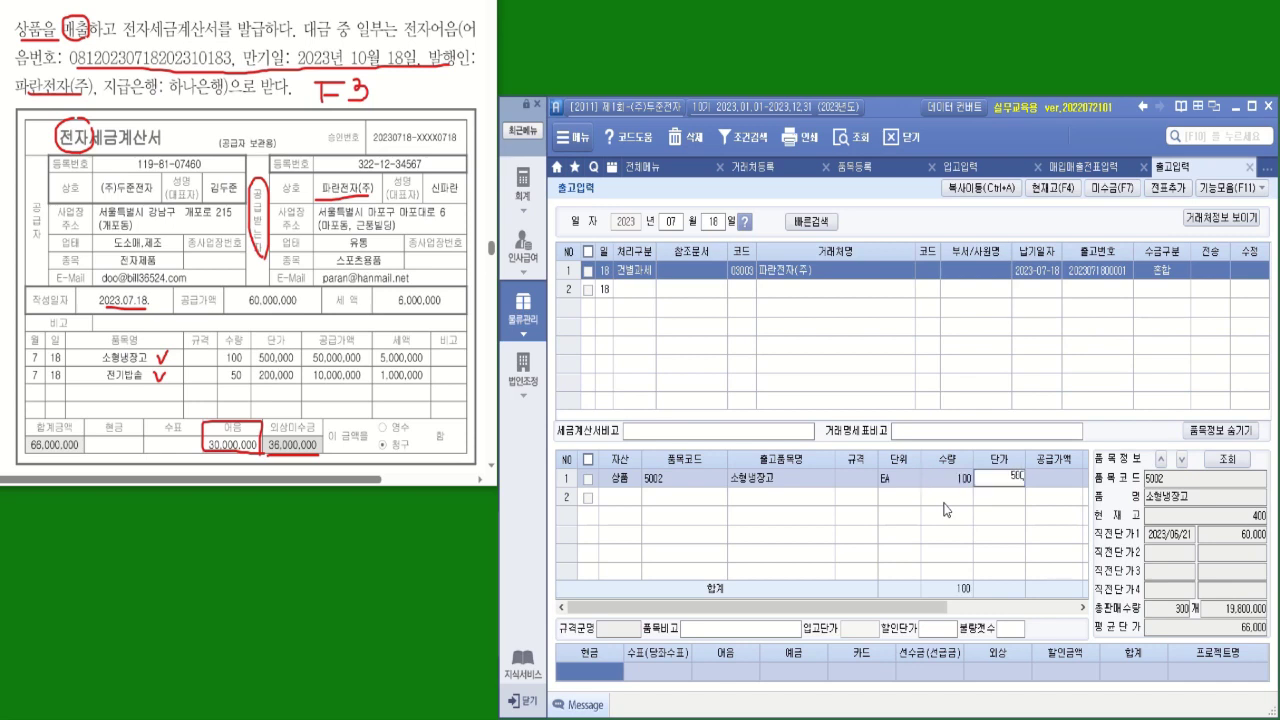
type(",000")
key("Return")
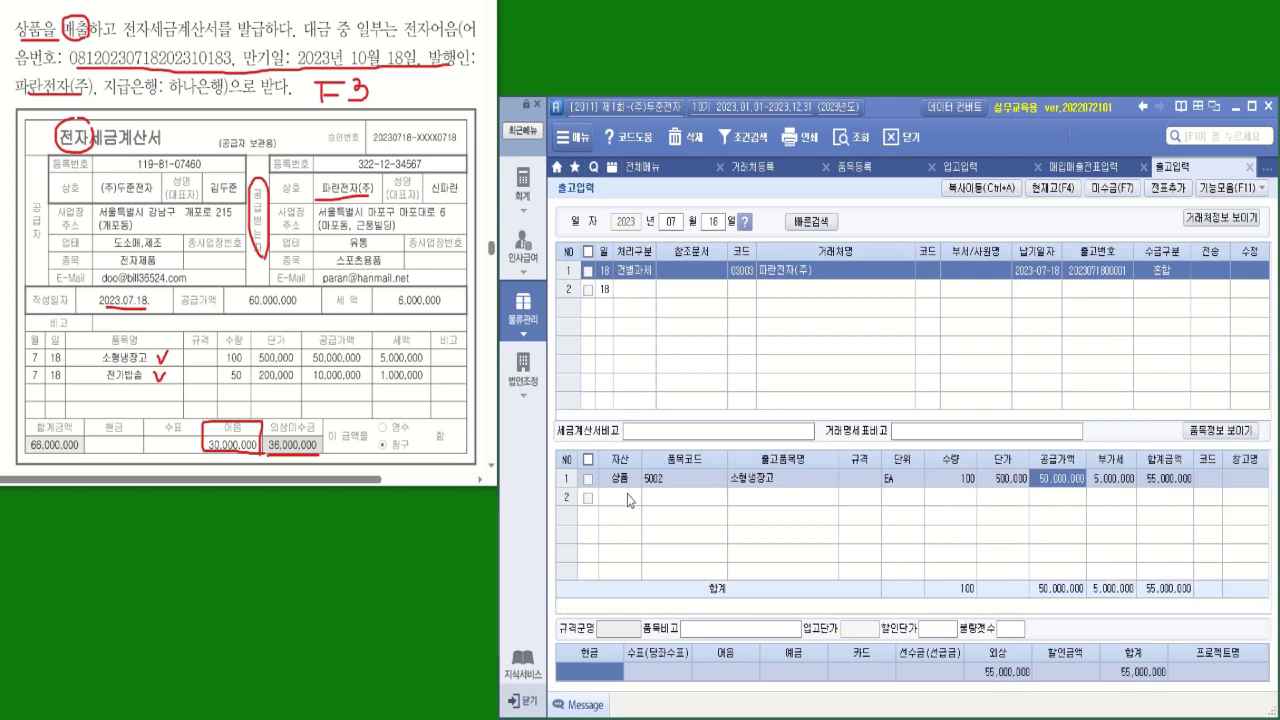
Add line 2: 상품 5003 전기밥솥, 50 at 200,000
left_click(629, 500)
key("Return")
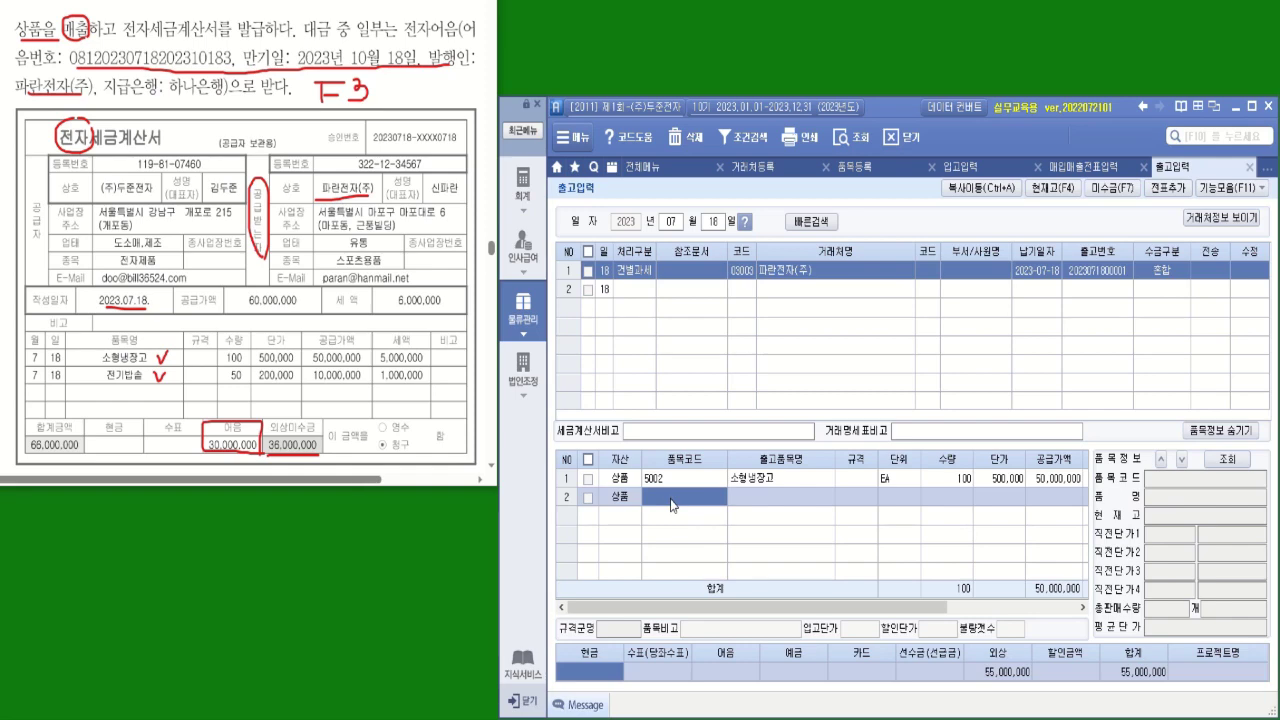
key("F2")
double_click(898, 348)
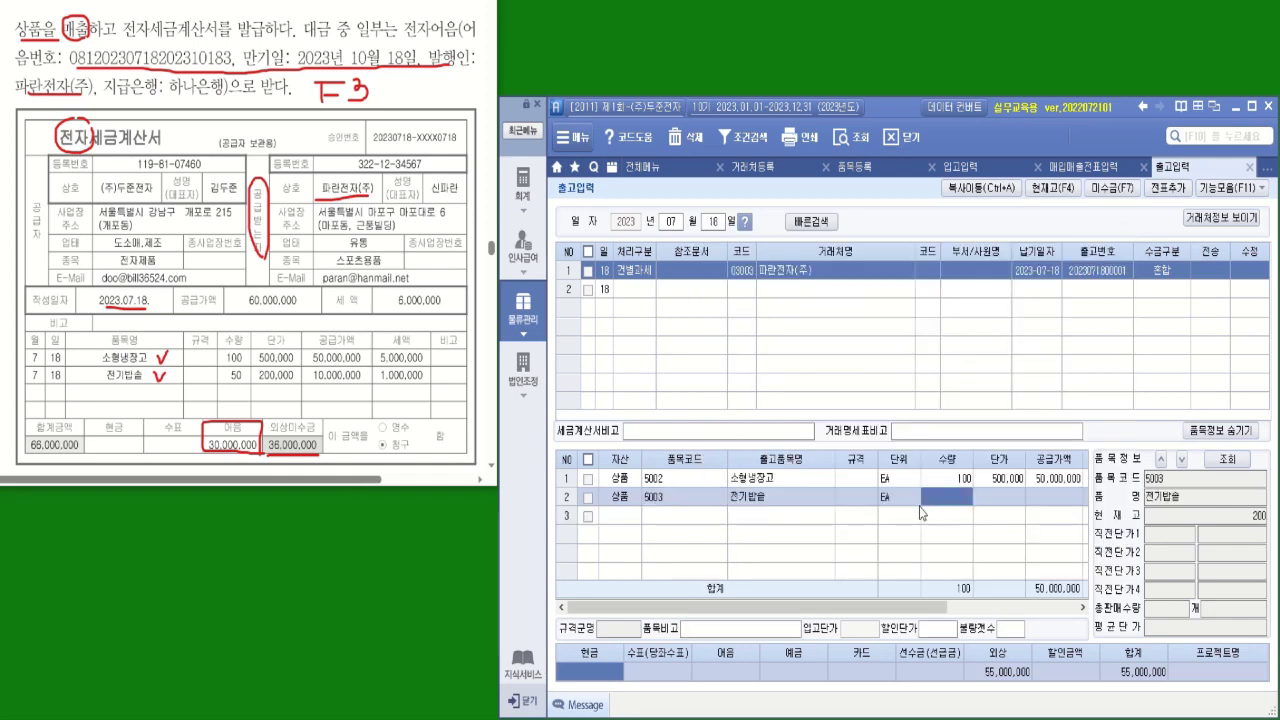
type("50")
key("Return")
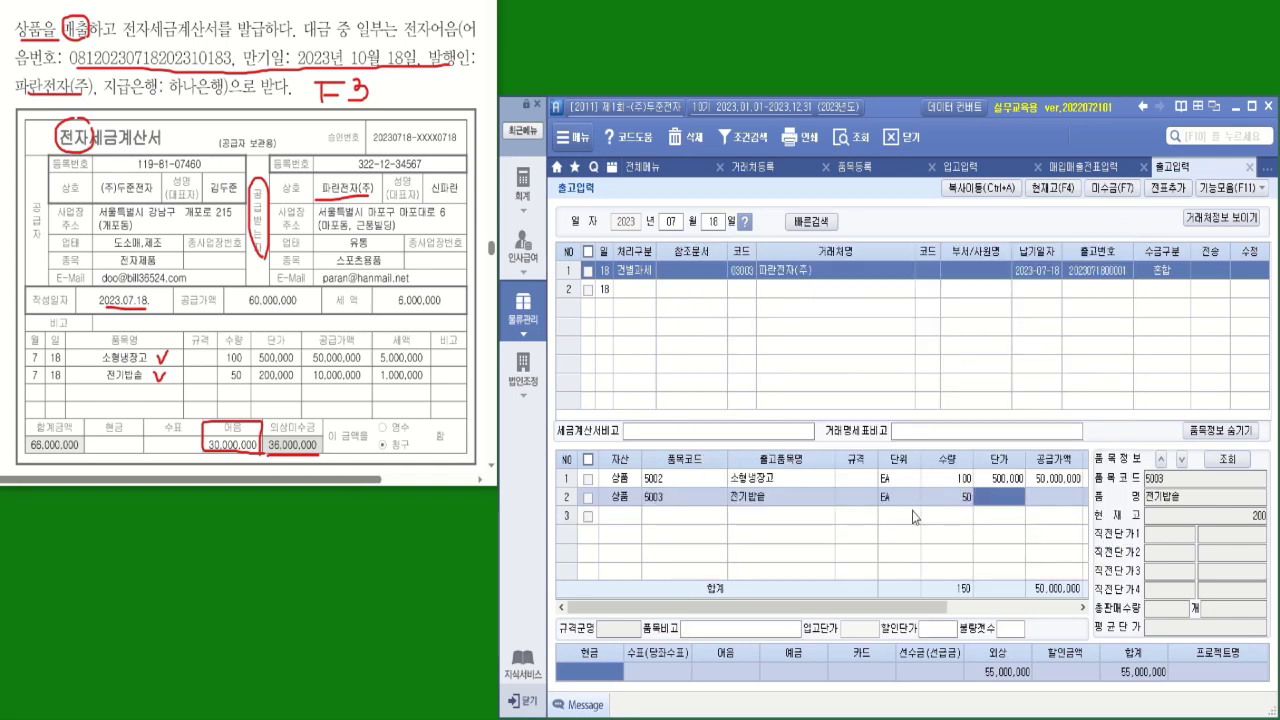
type("200000")
key("Return")
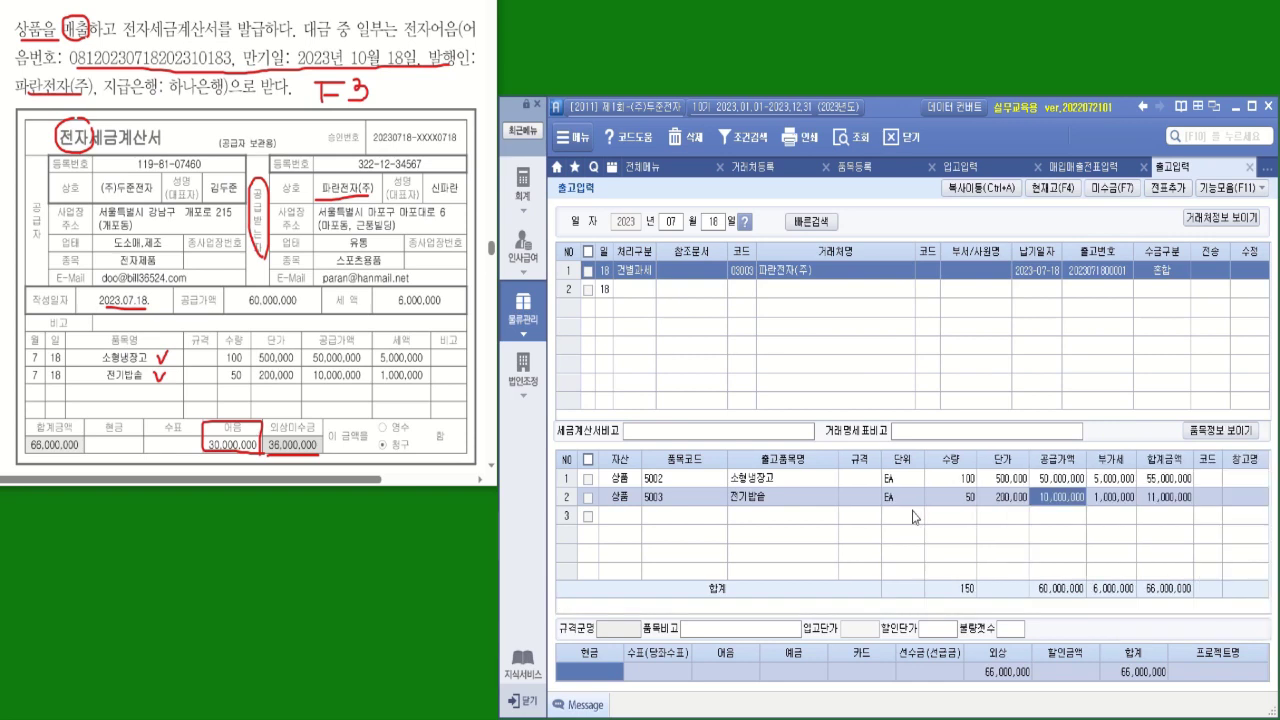
left_click(726, 680)
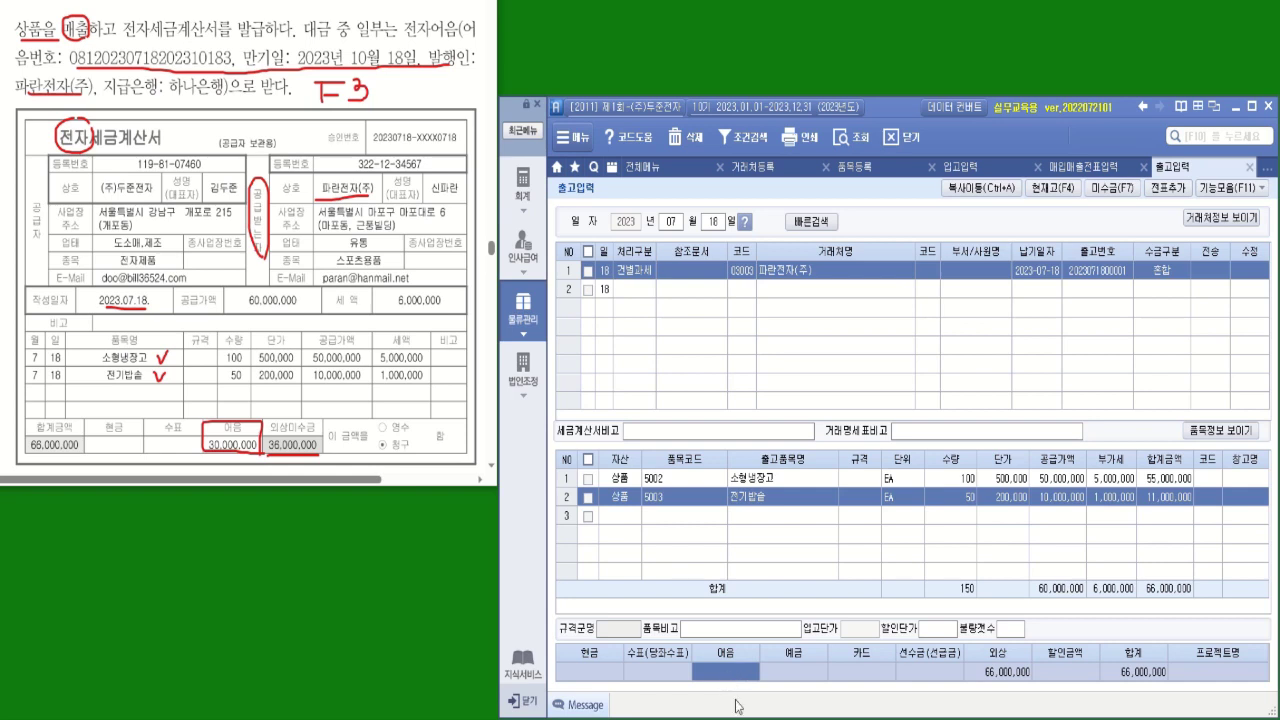
Enter 30,000,000 as the amount received in 어음
type("30000000")
key("Return")
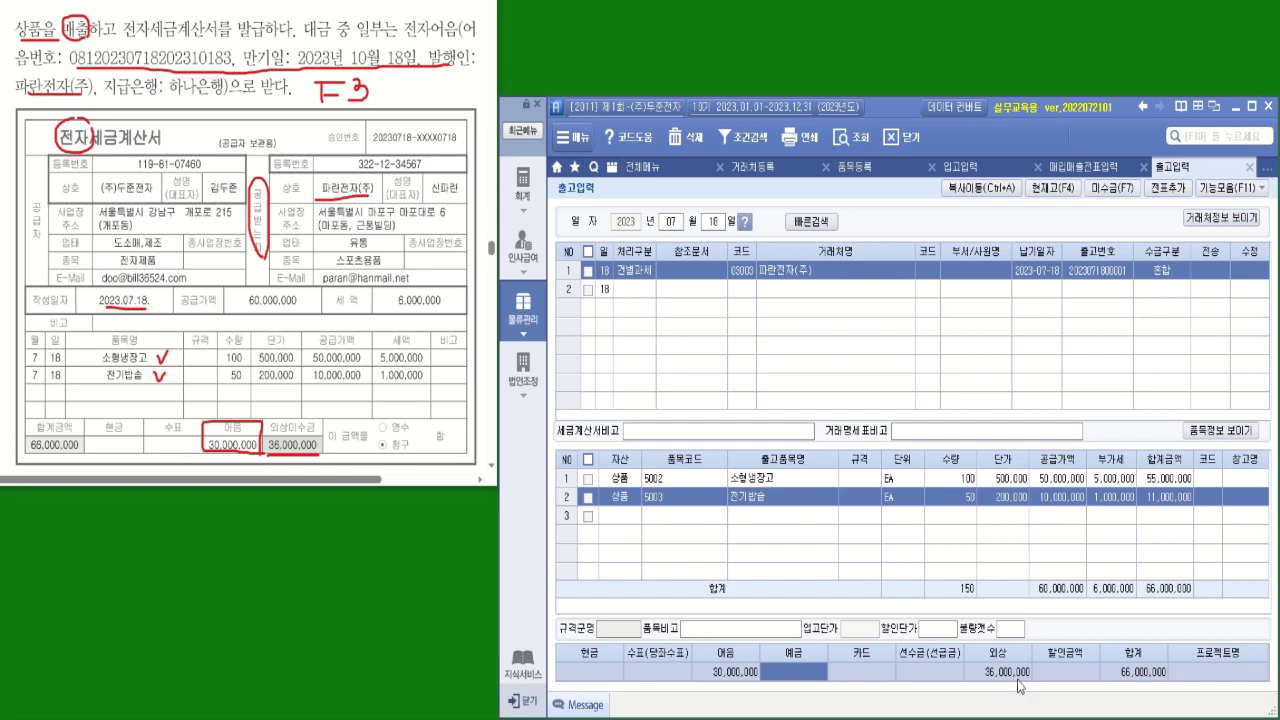
left_click(724, 678)
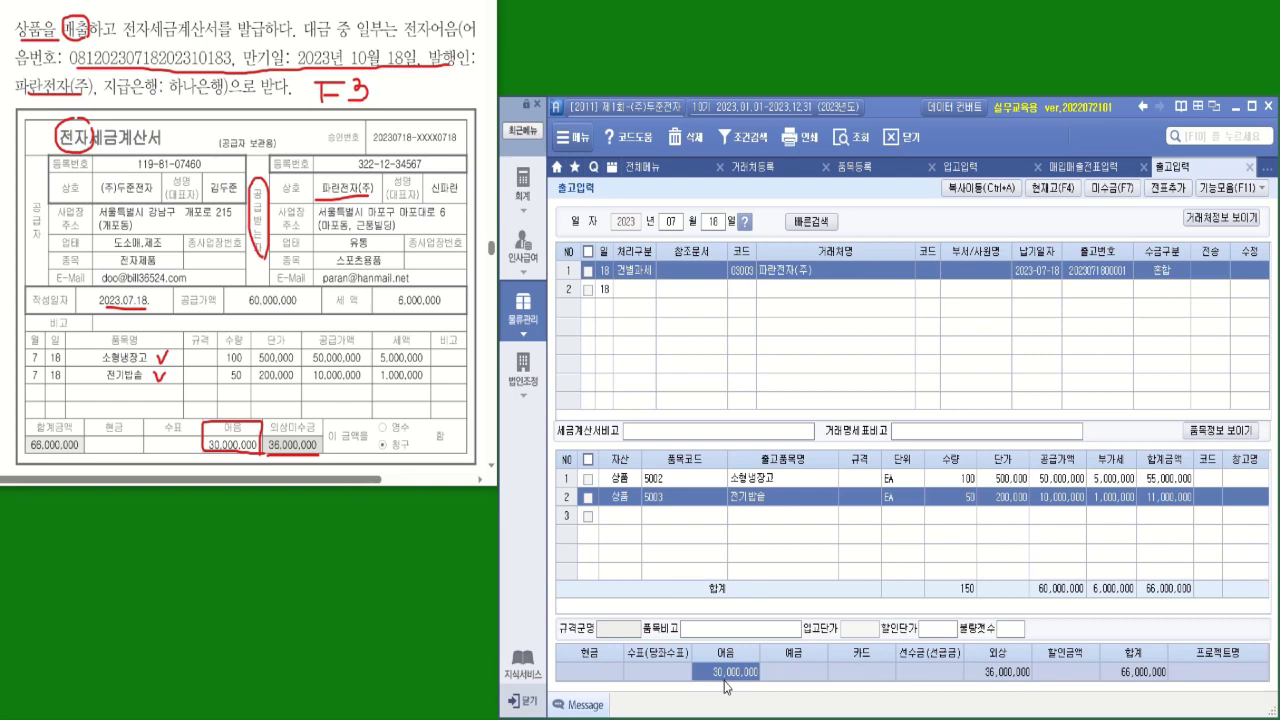
Tick the July 18 shipment, transfer it via 전표추가 and 전송, then bring up the 회계 menu
left_click(588, 272)
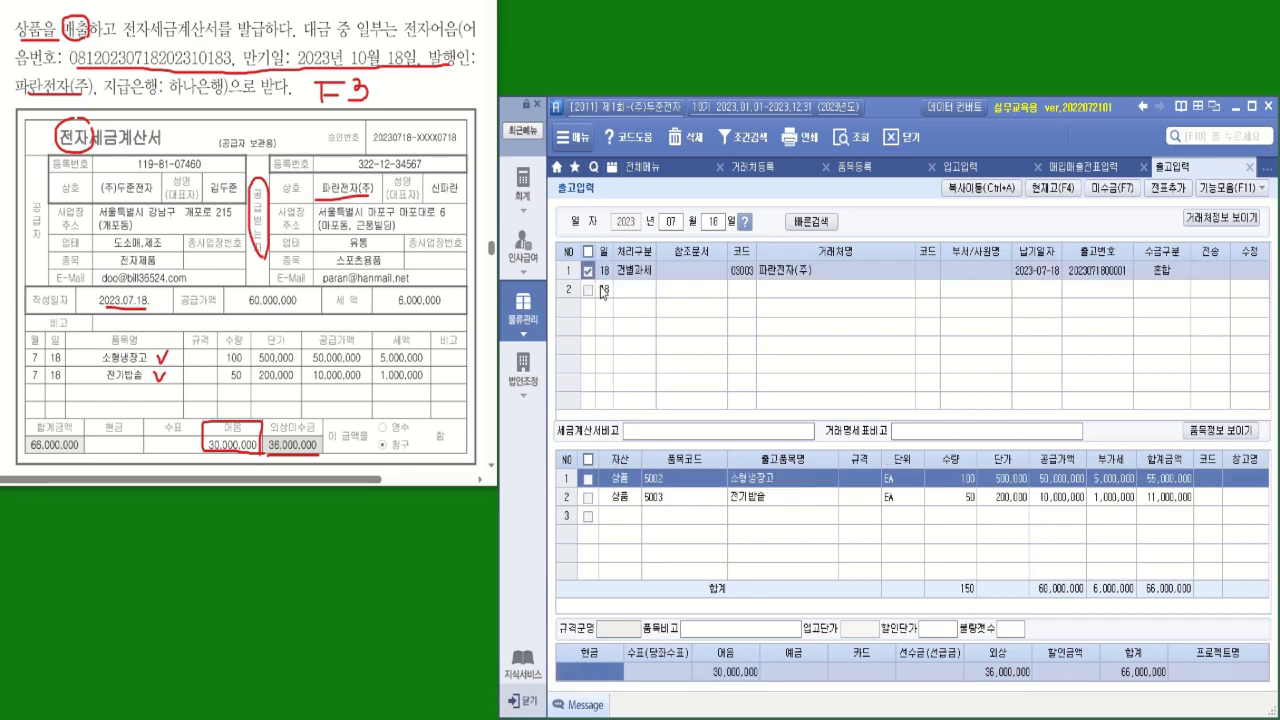
left_click(1168, 189)
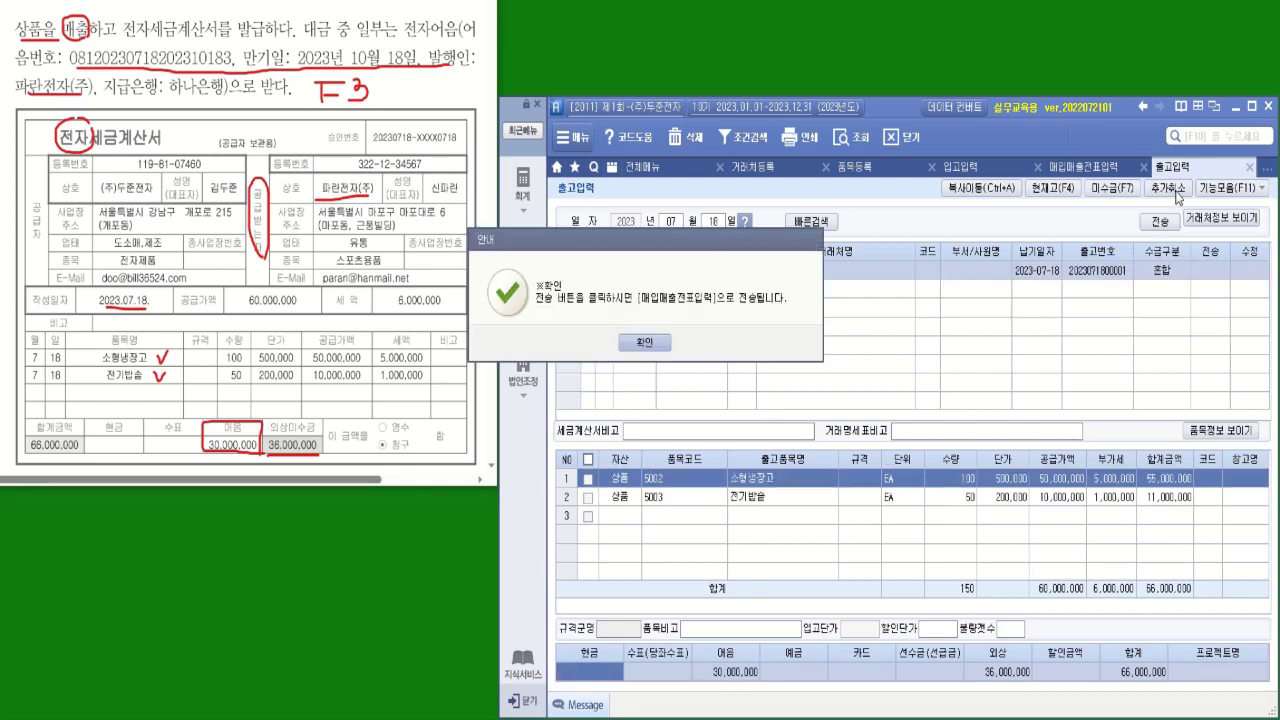
left_click(646, 343)
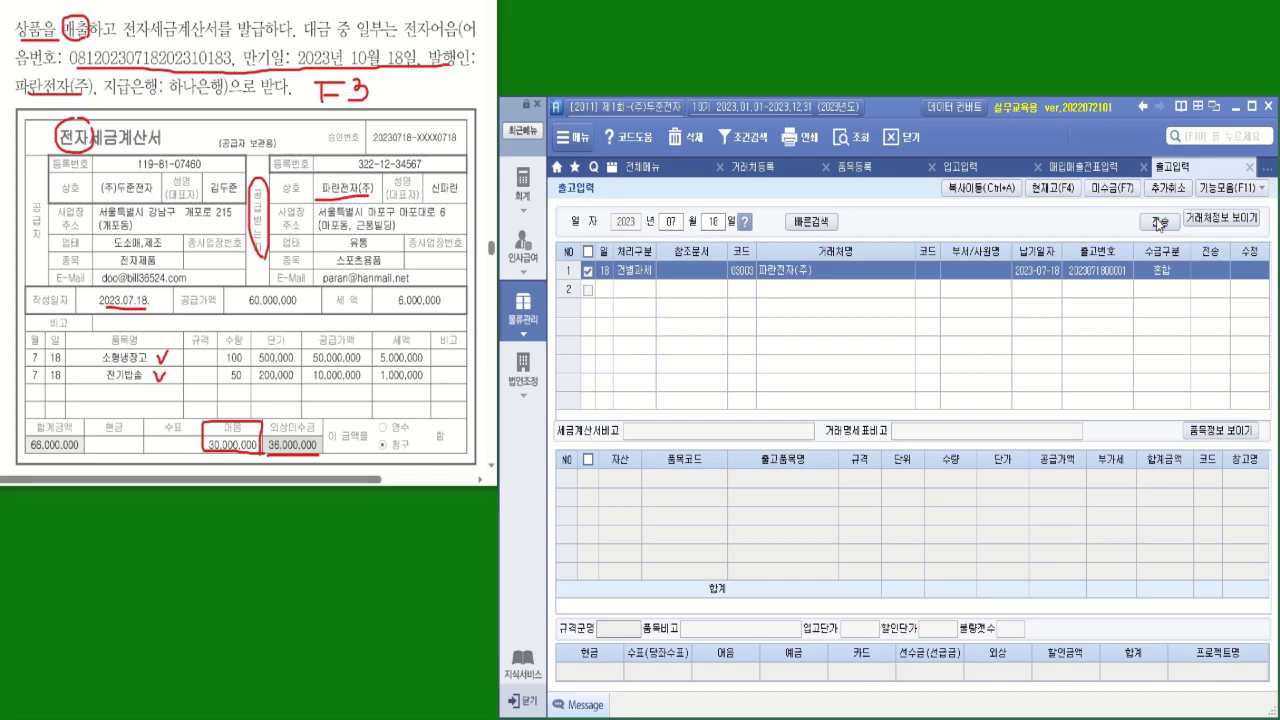
left_click(1159, 221)
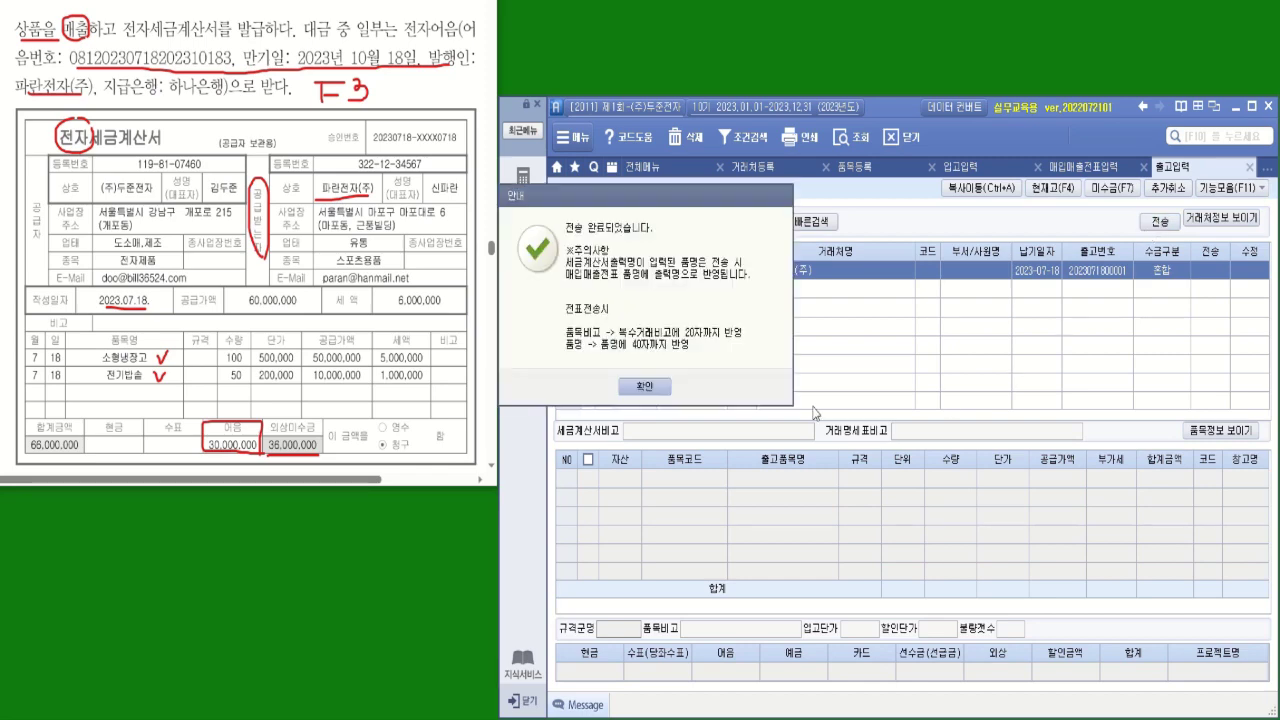
left_click(648, 385)
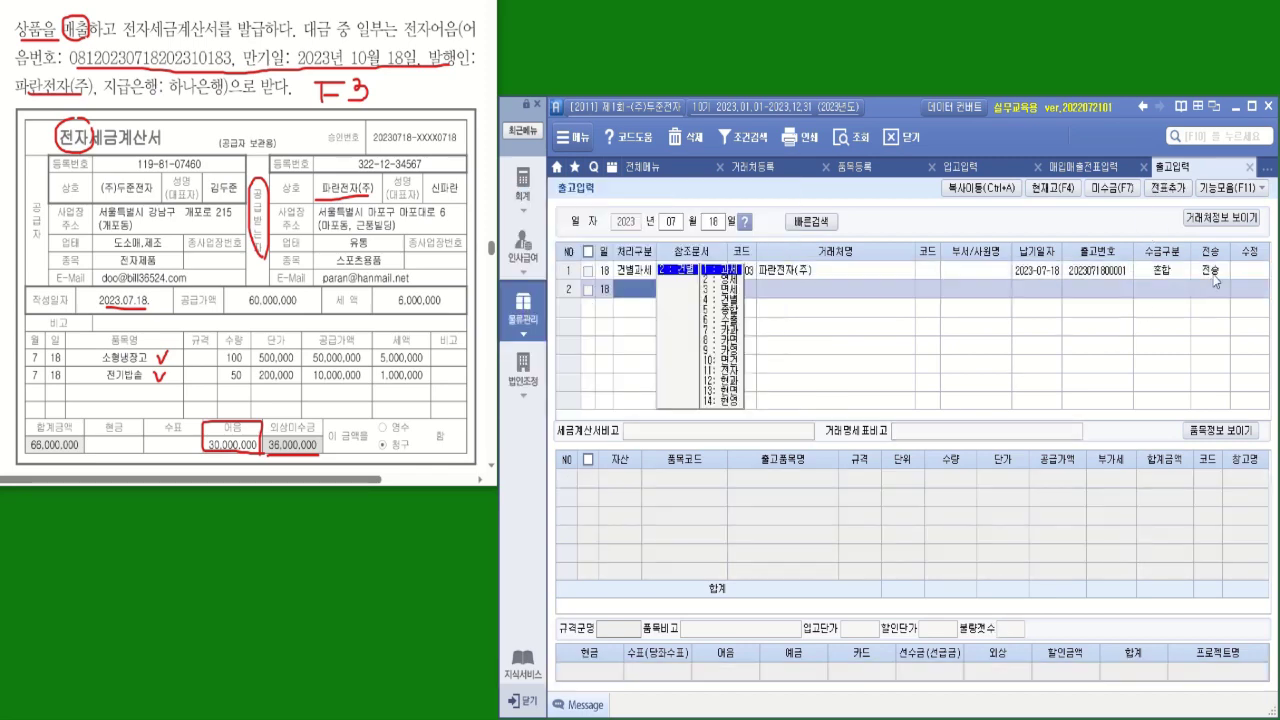
left_click(525, 198)
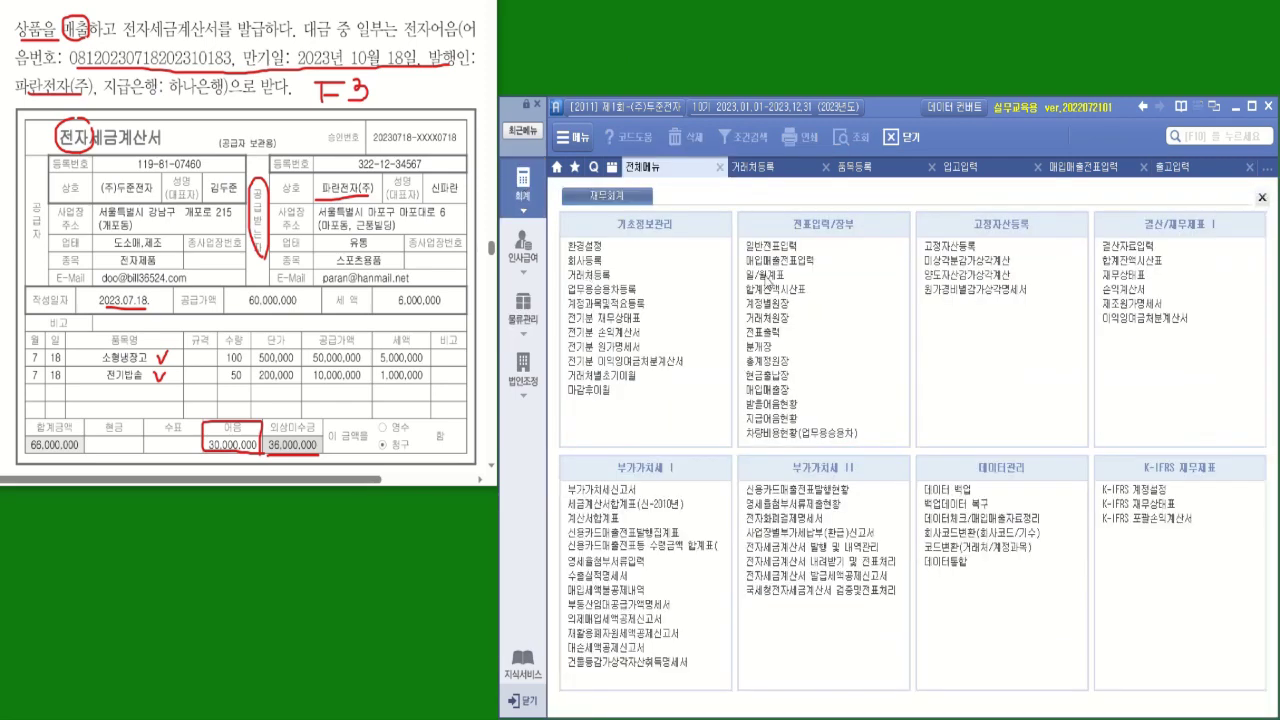
Show the July 18 파란전자(주) 소형냉장고외 sale (60,000,000 plus 6,000,000 VAT) with its journal lines in 매입매출전표입력
left_click(776, 260)
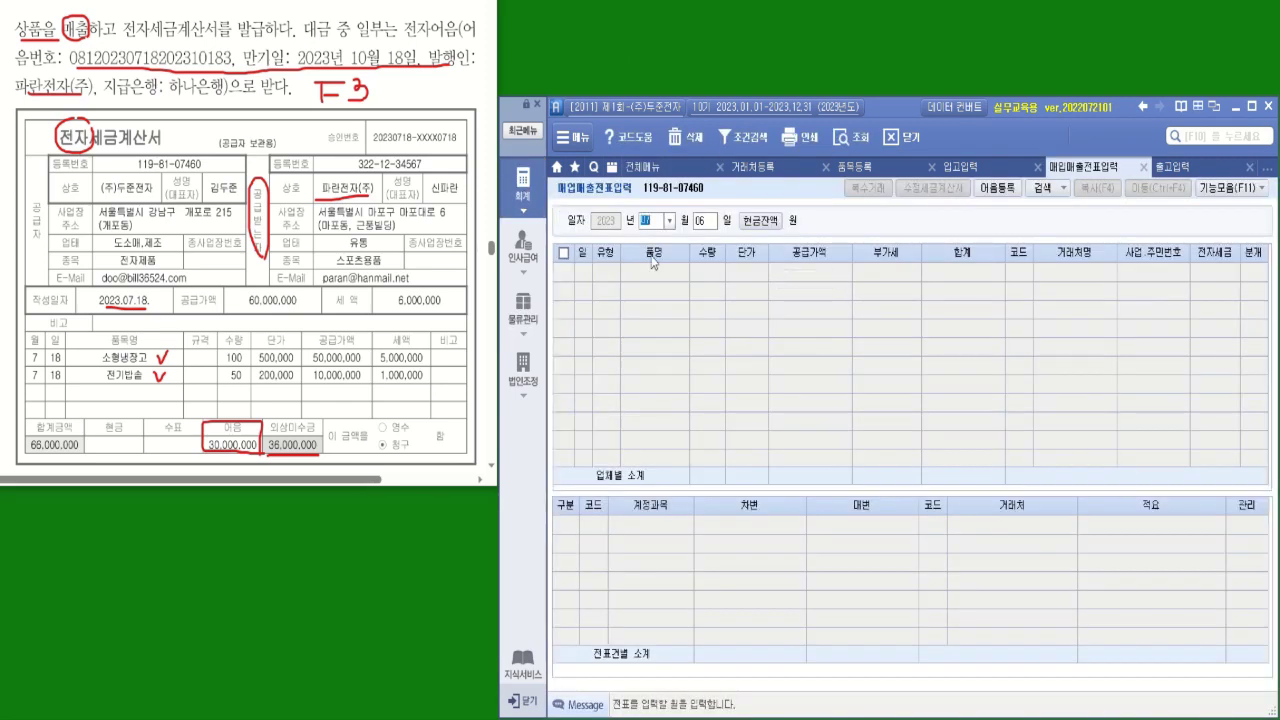
left_click(705, 222)
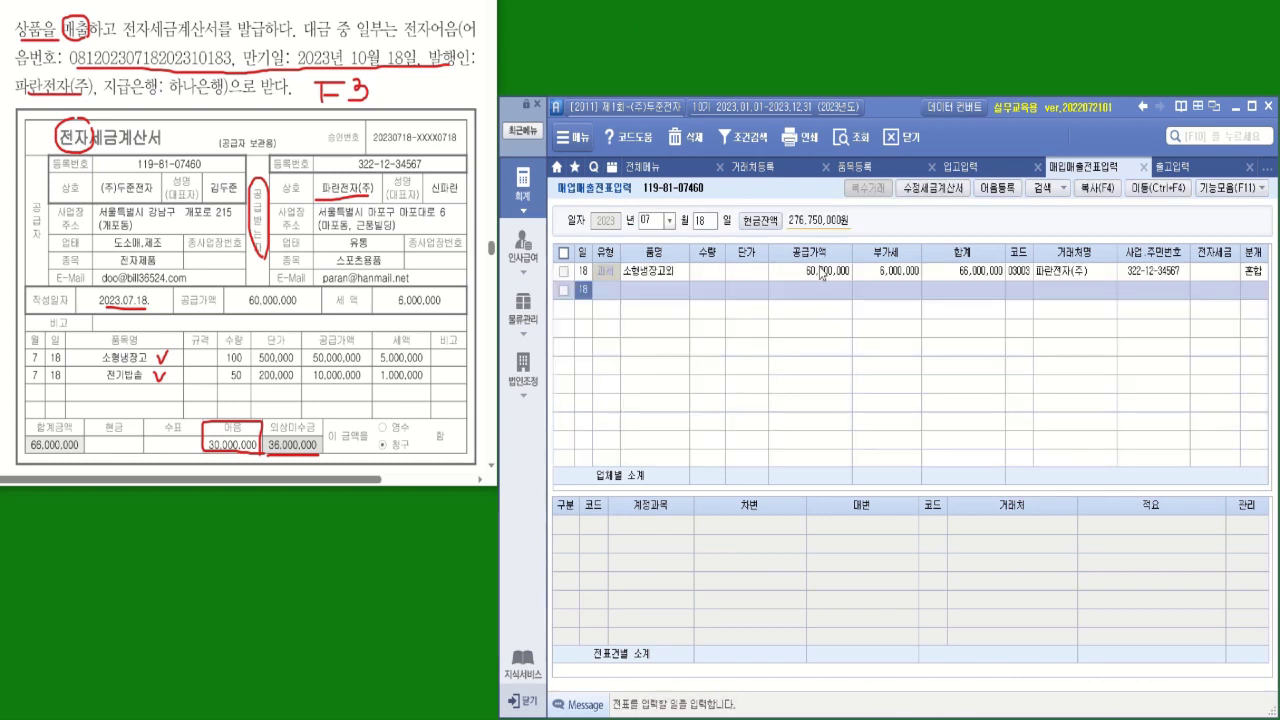
left_click(776, 278)
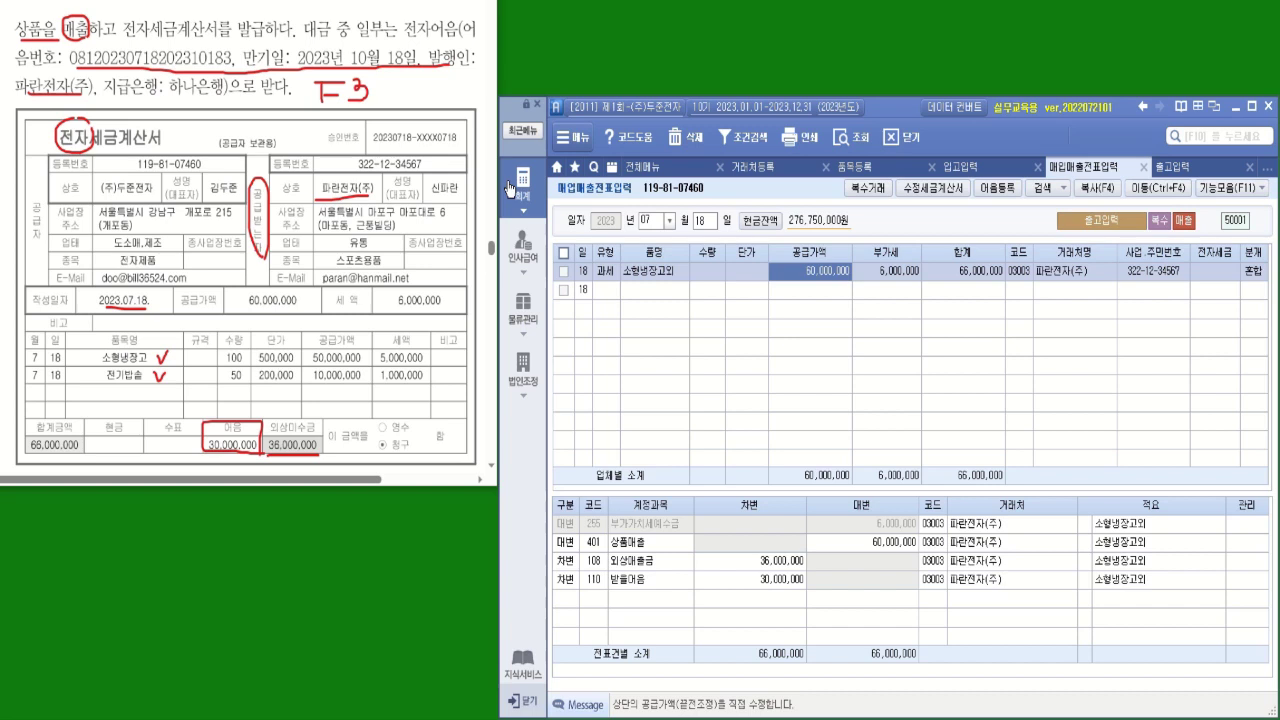
left_click(651, 279)
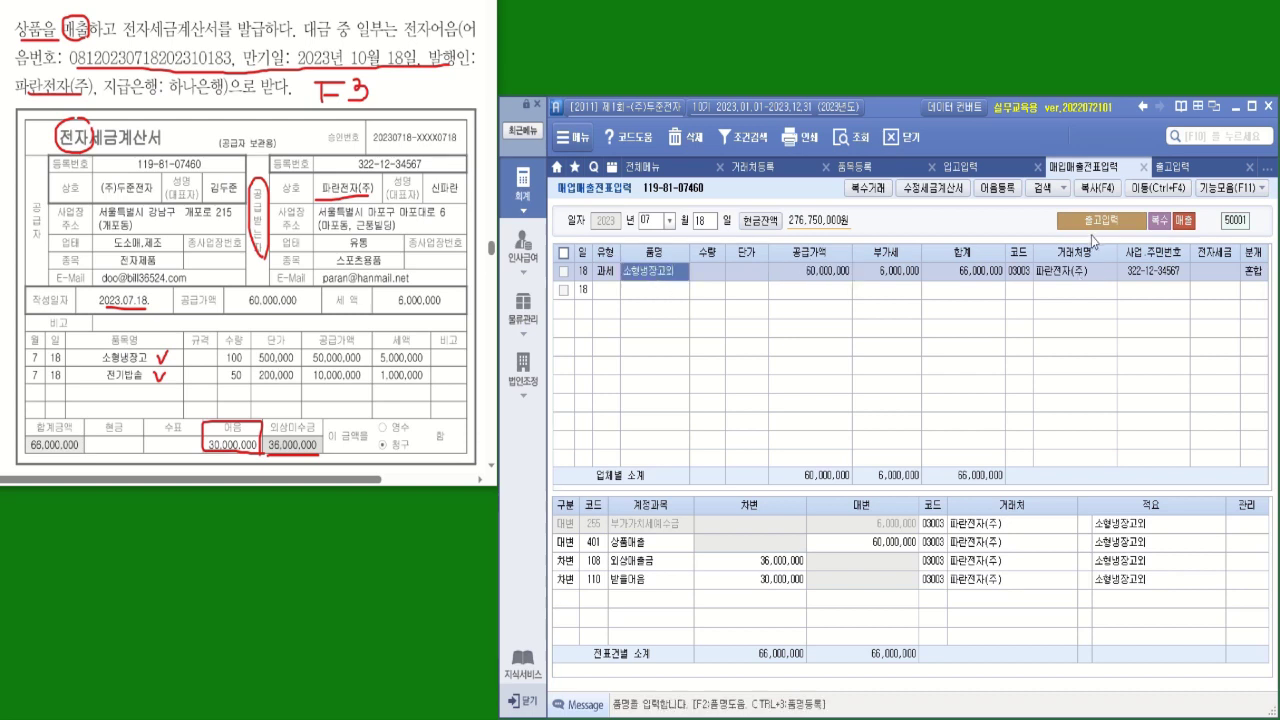
Mark the sale's tax invoice as 1 전자입력
left_click(1206, 281)
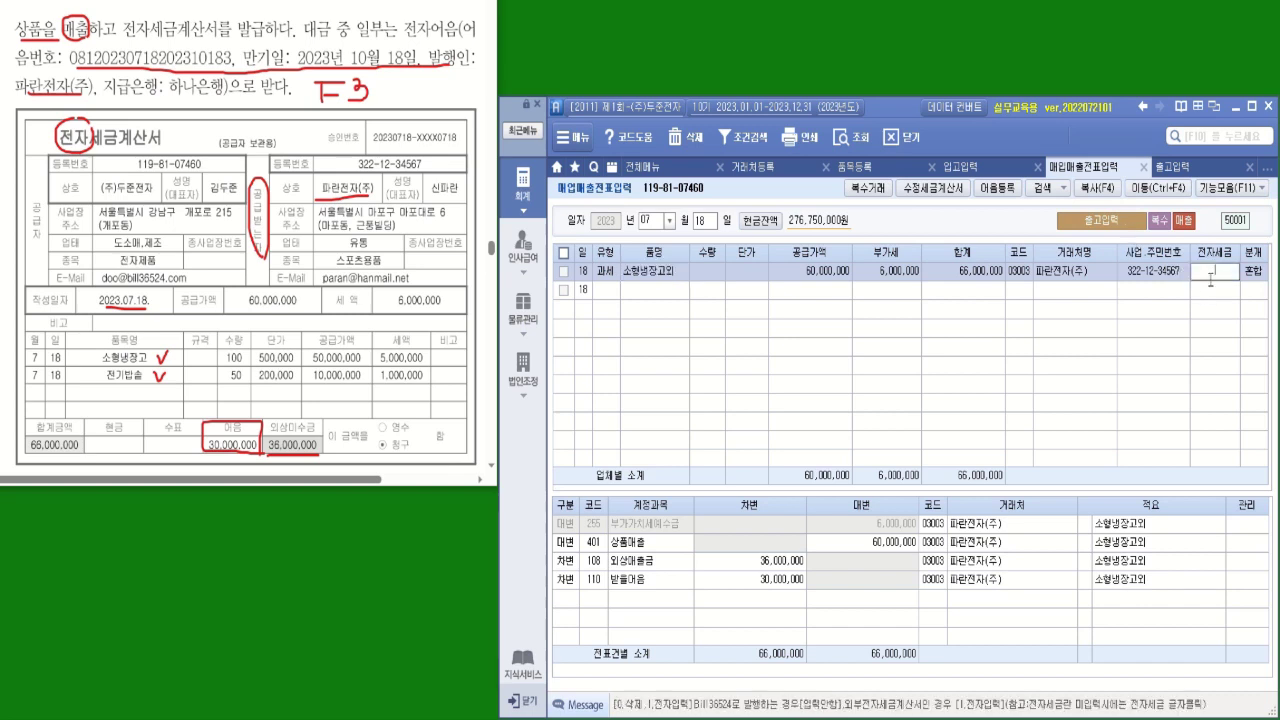
type("1")
key("Return")
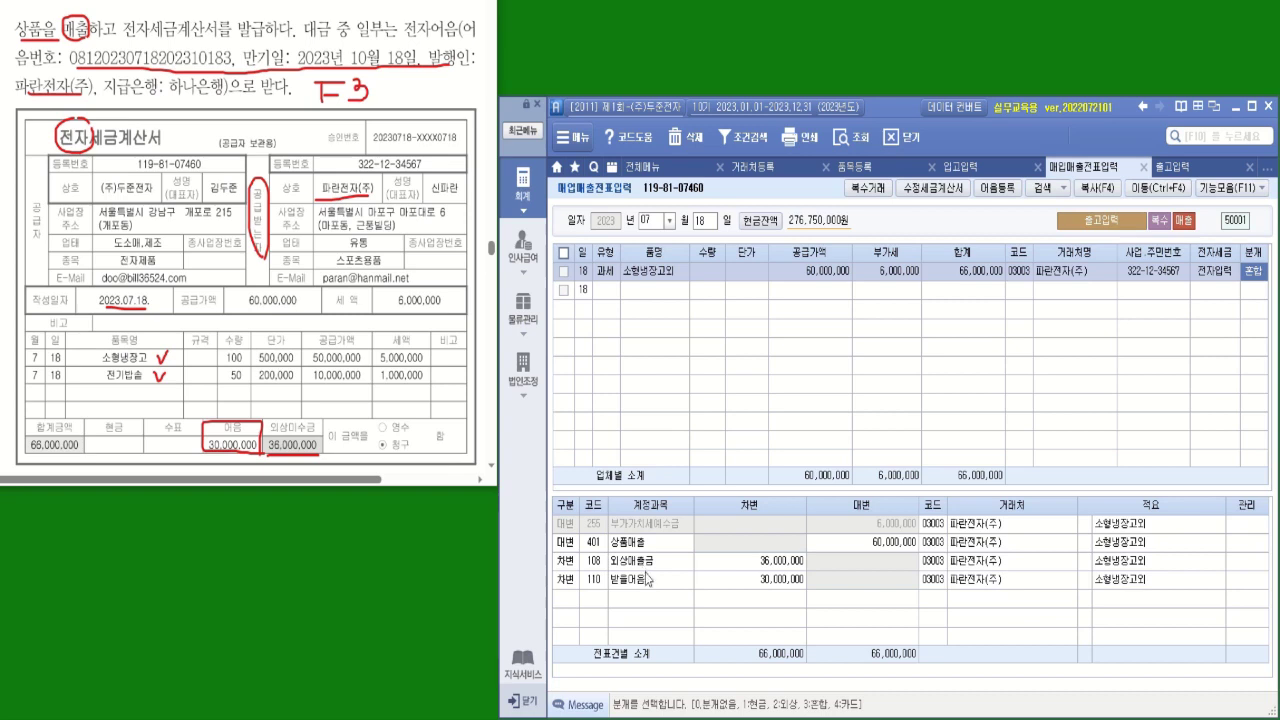
Open the 자금관리 note details for the 110 받을어음 journal line with F3
left_click(595, 582)
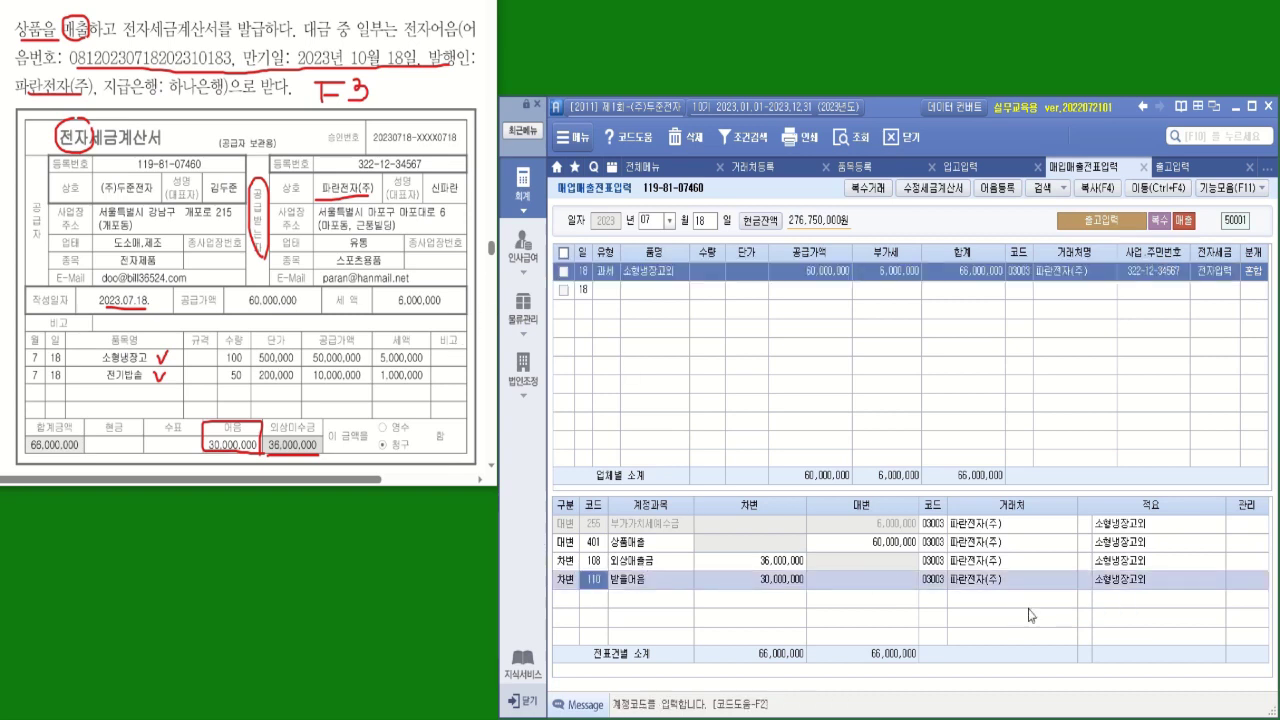
left_click(1084, 582)
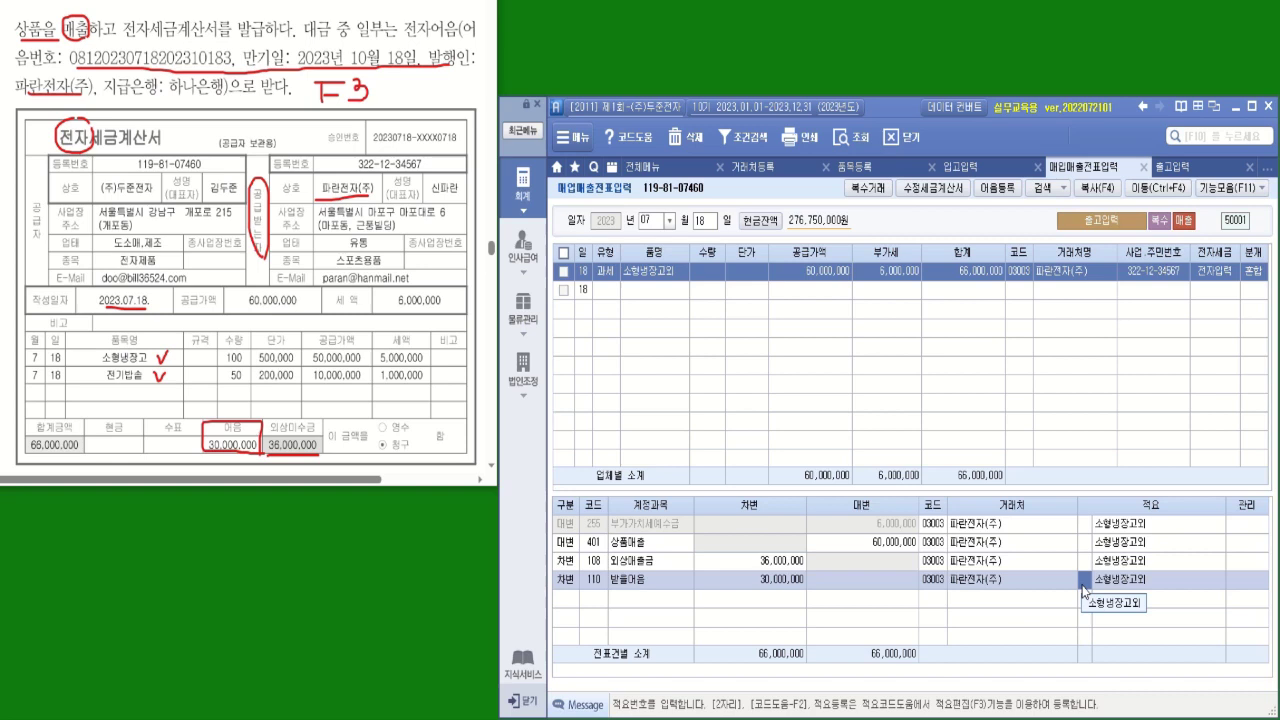
key("F3")
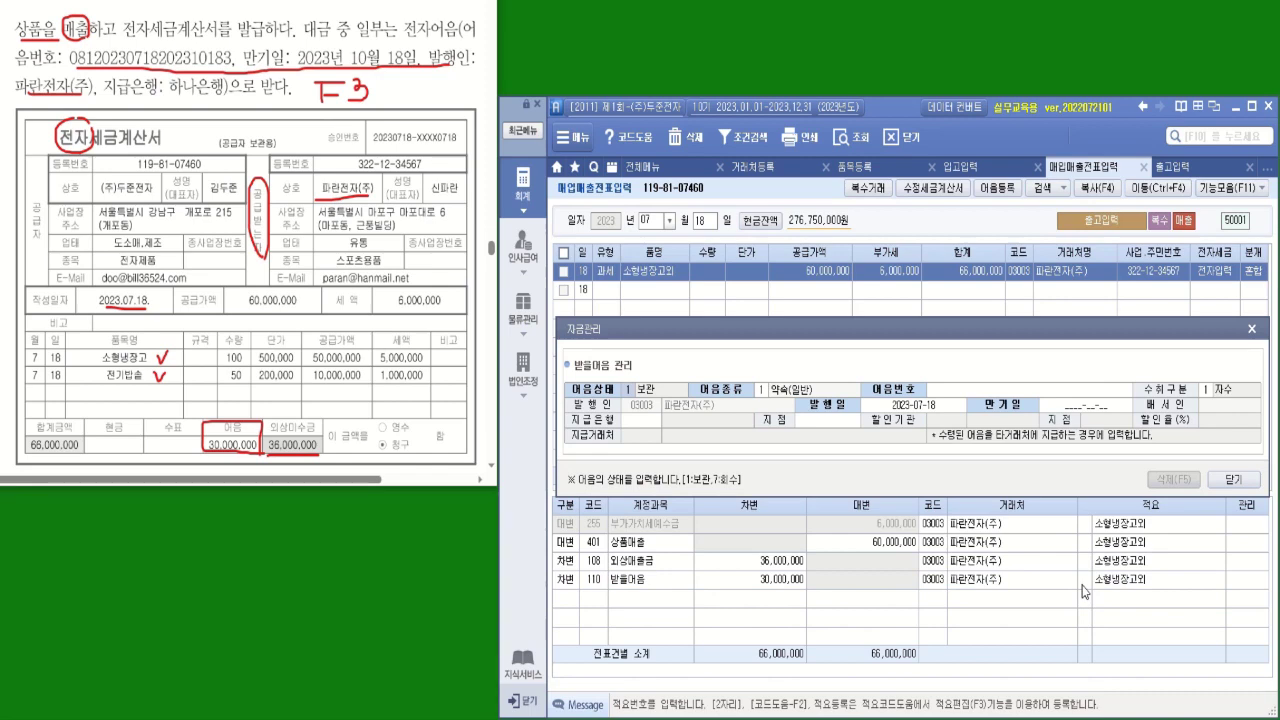
left_click(1232, 479)
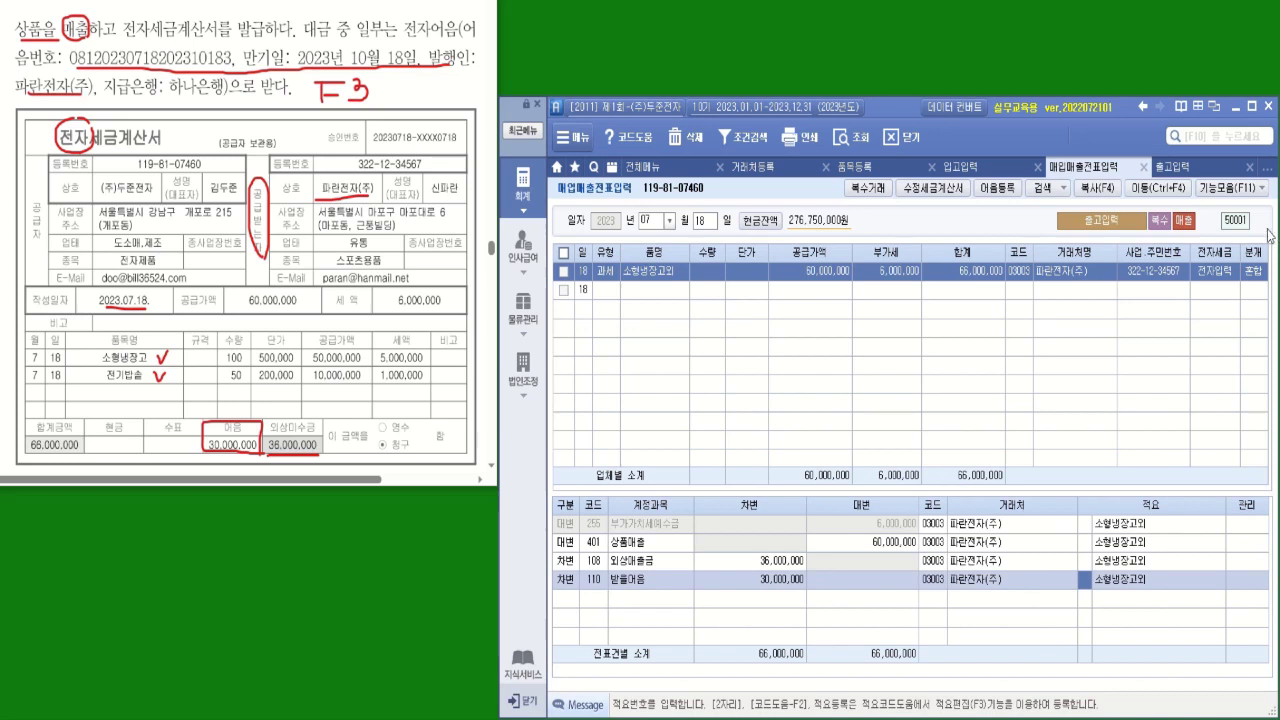
left_click(1263, 188)
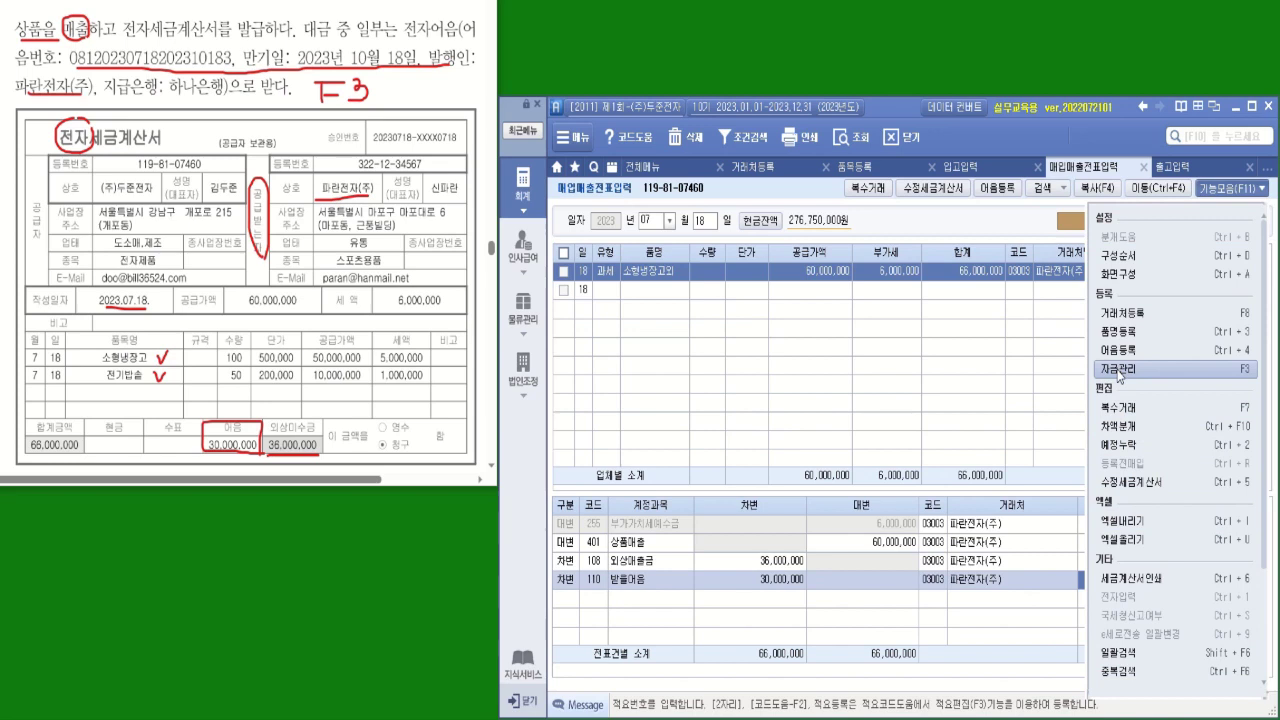
left_click(1120, 370)
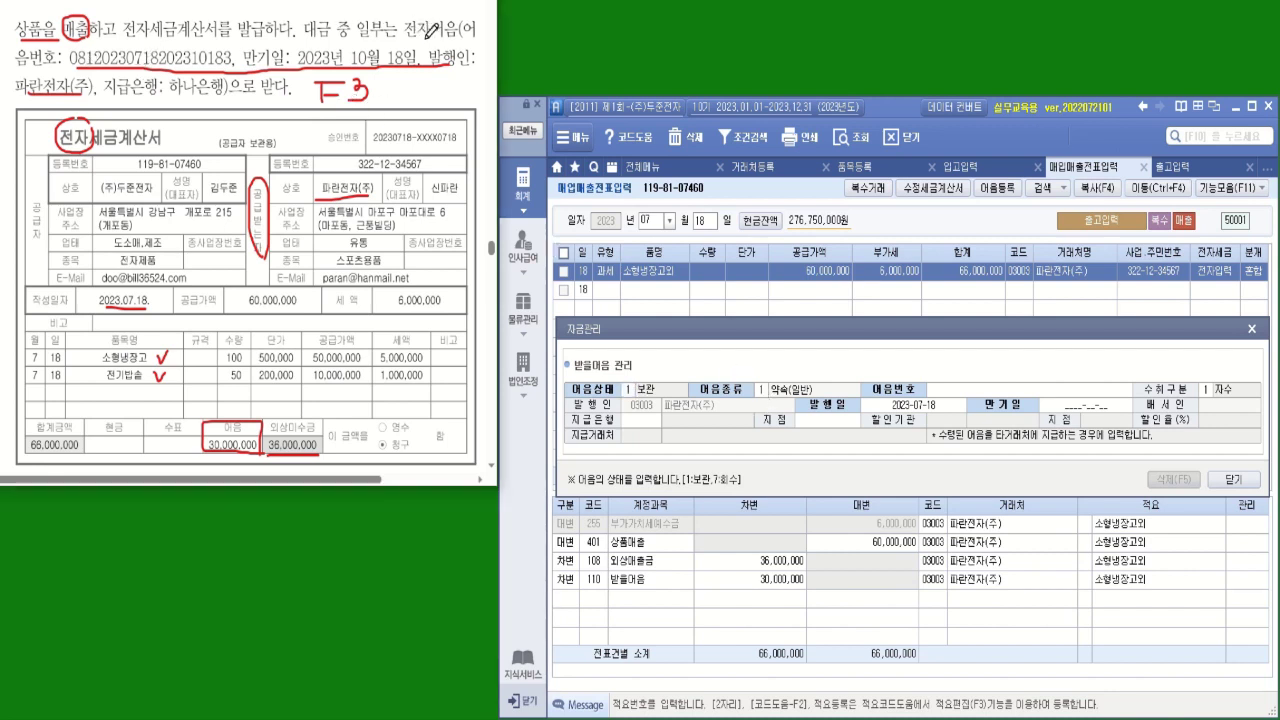
left_click(765, 393)
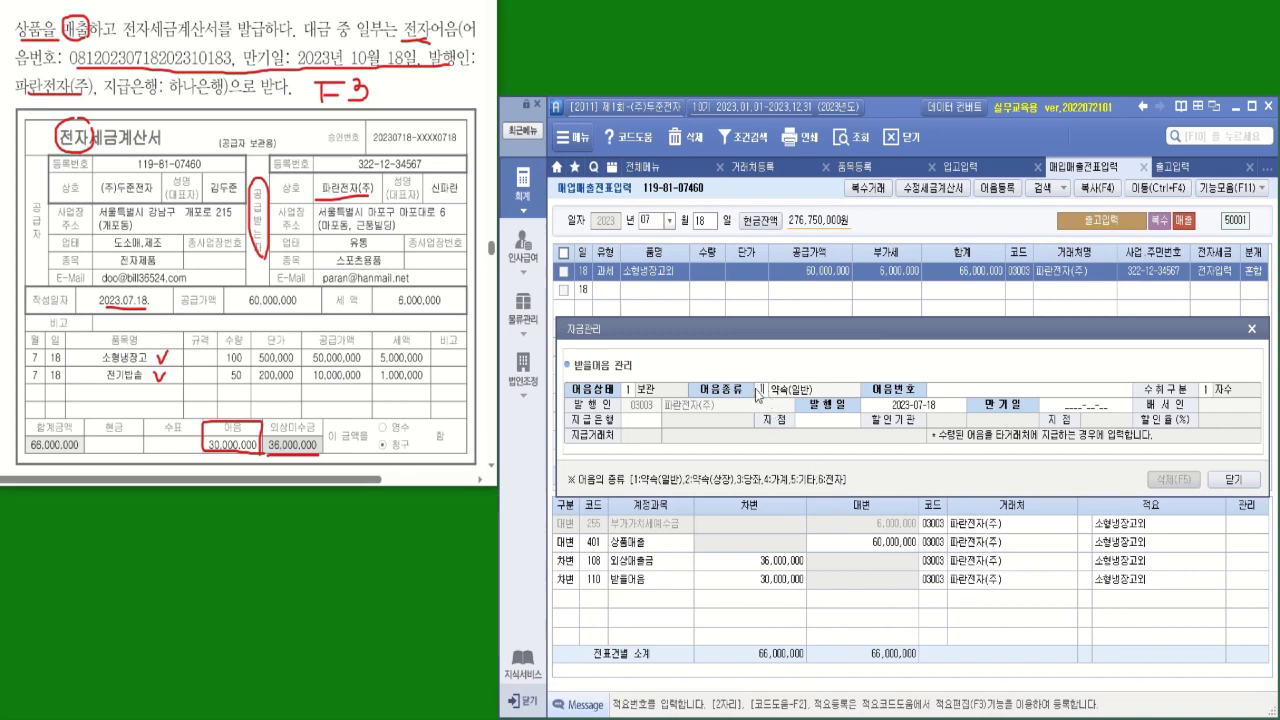
Set the received note to type 6 전자 and enter the electronic note's number from the invoice
type("6")
key("Return")
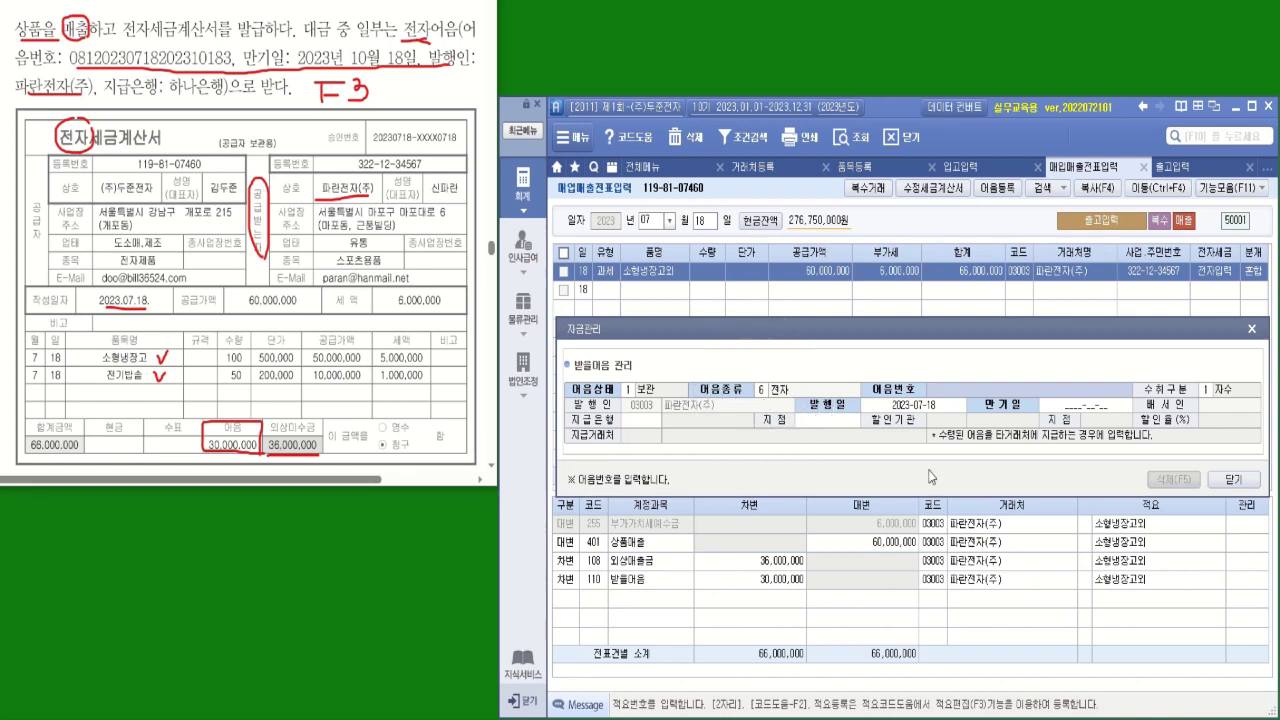
type("0812")
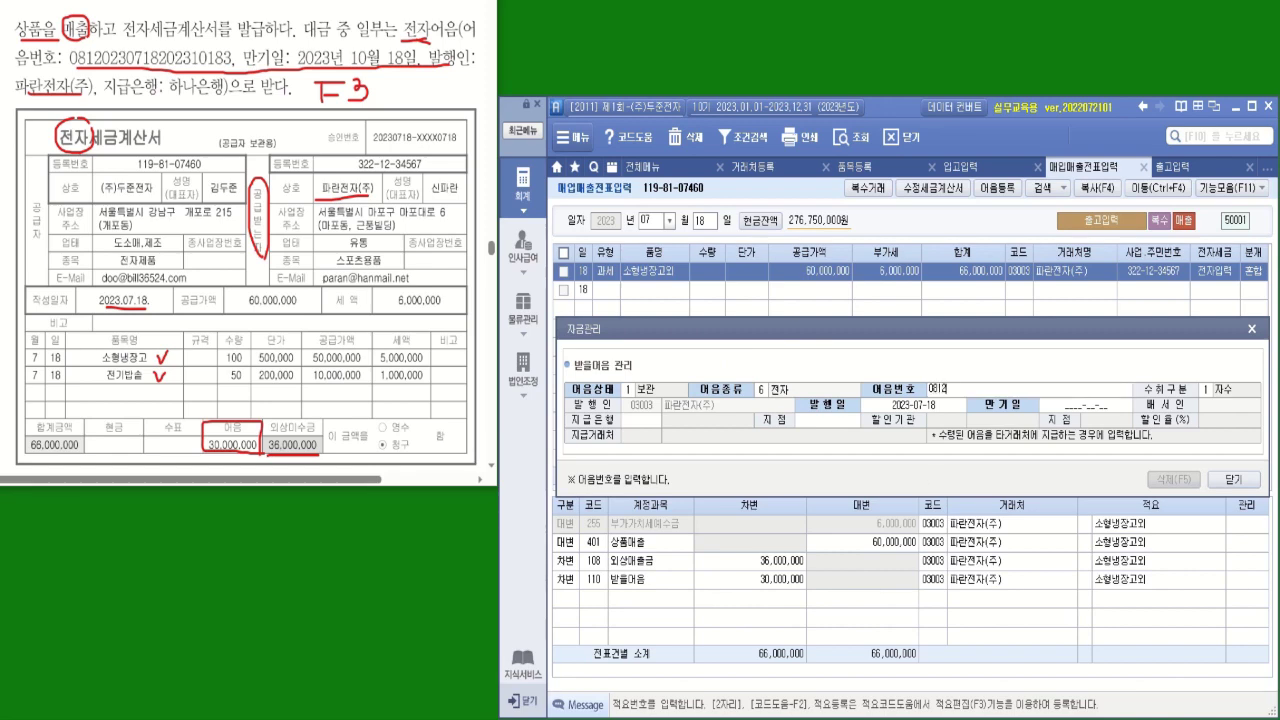
type("0230718202310183")
key("Return")
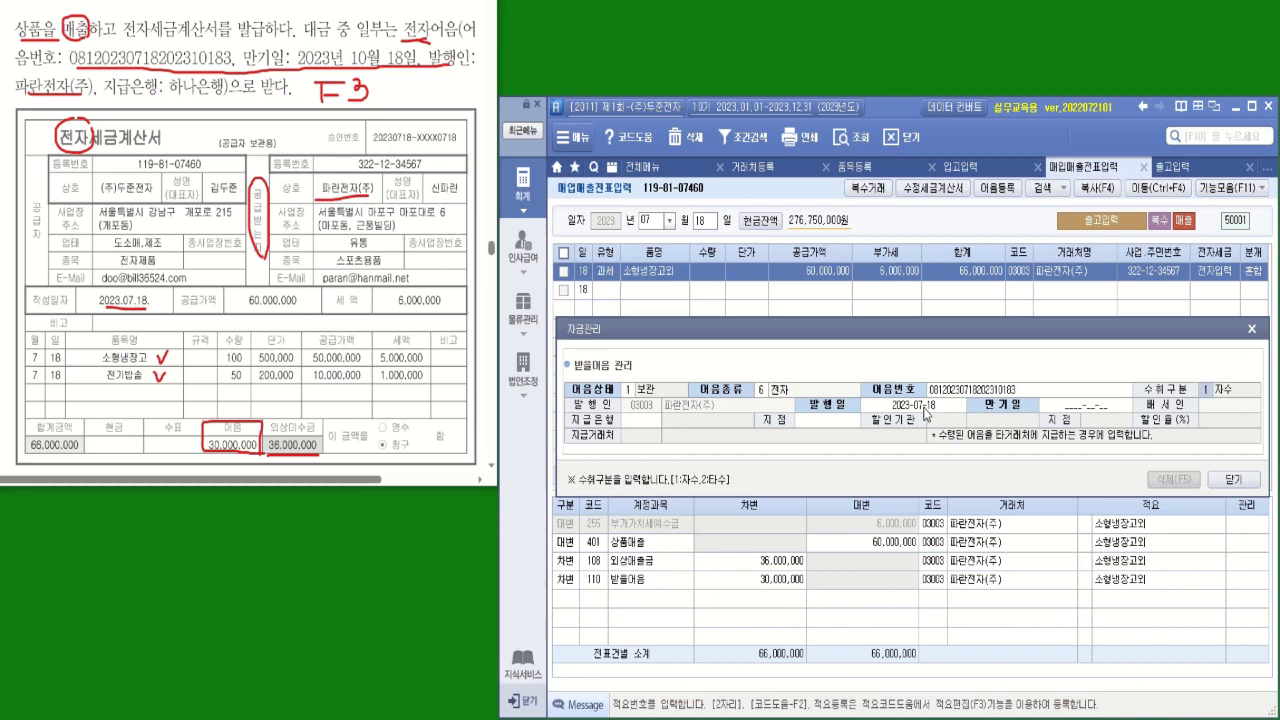
Give the note maturity date 2023-10-18 and paying bank 하나은행, then close the note details
left_click(1076, 413)
type("20")
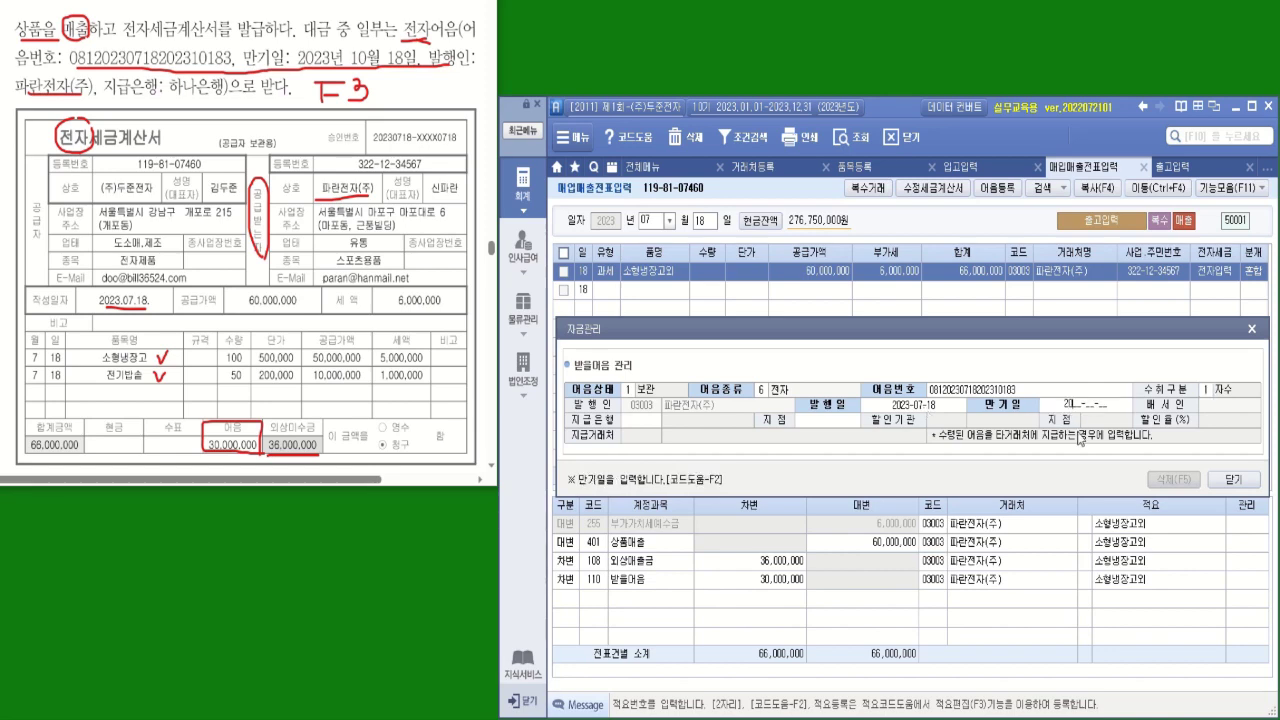
type("23-10-18")
key("Return")
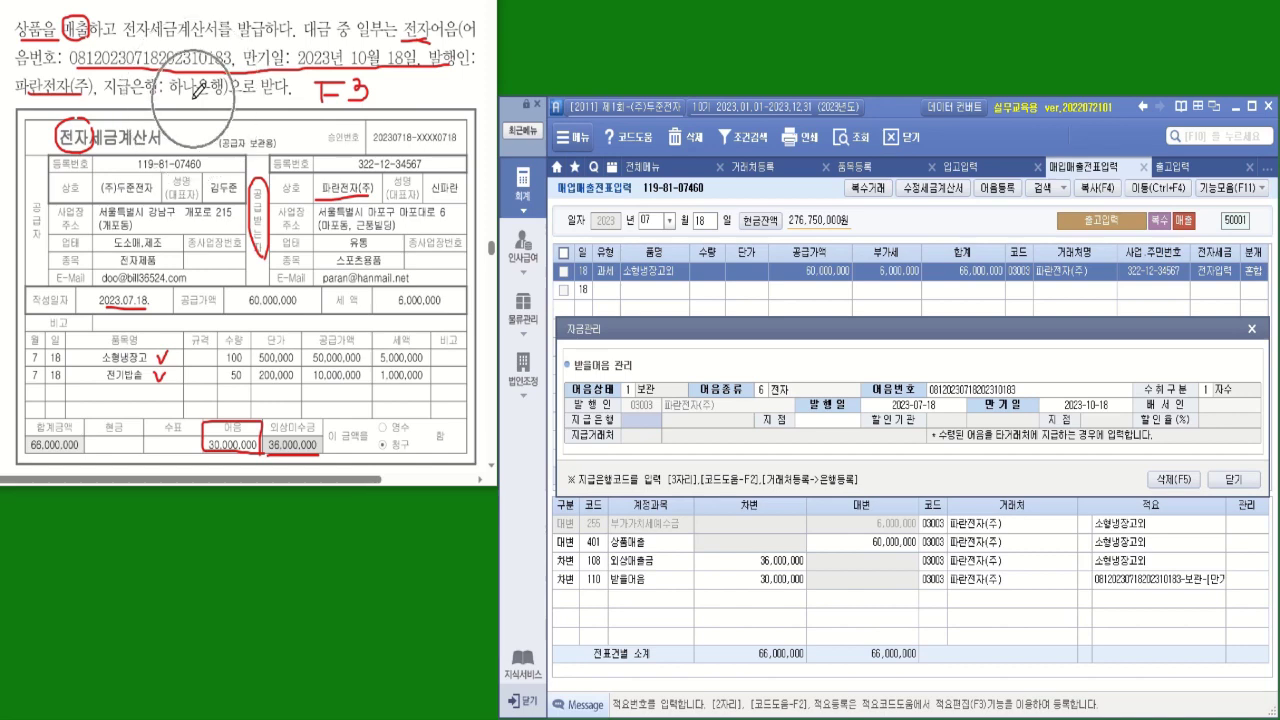
double_click(652, 425)
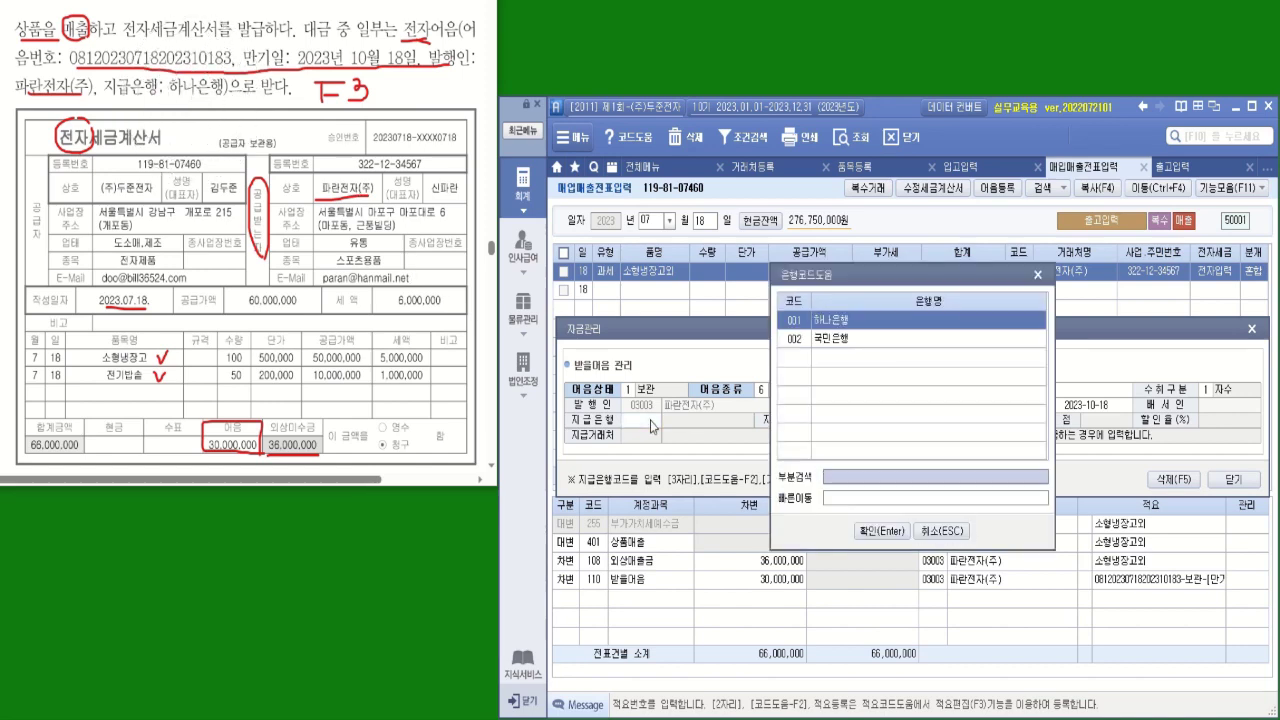
double_click(853, 331)
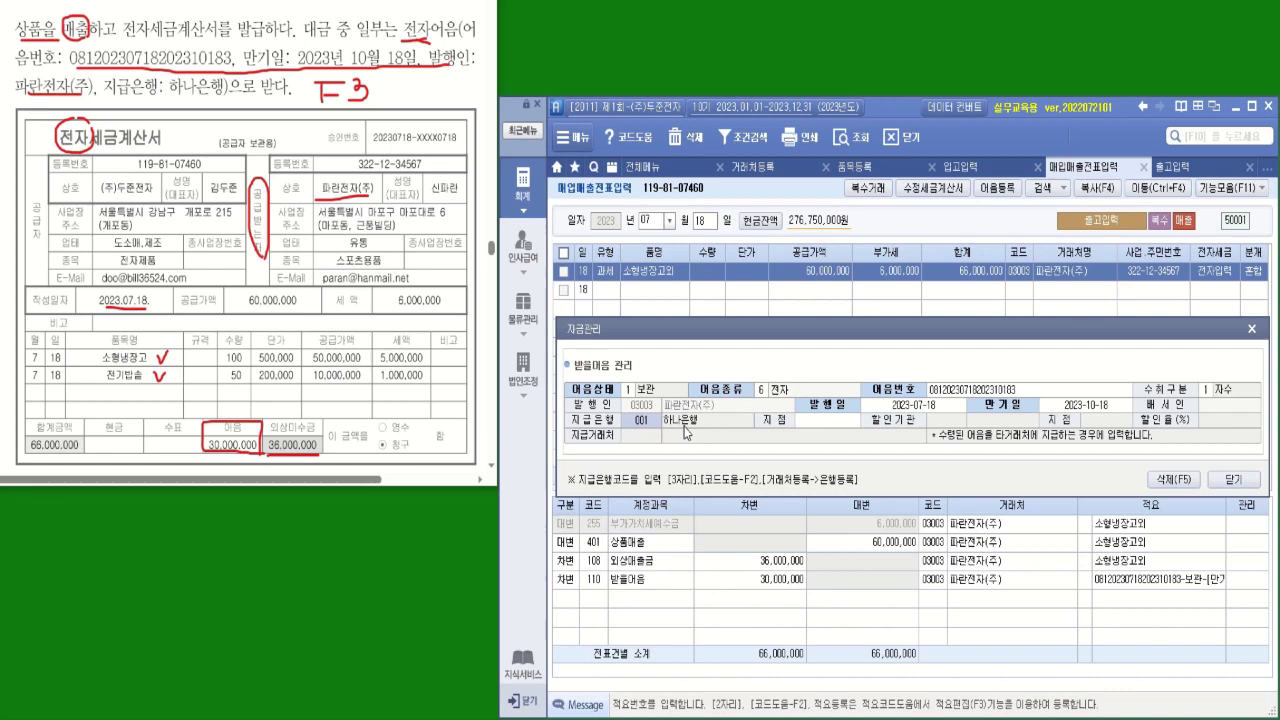
left_click(1232, 480)
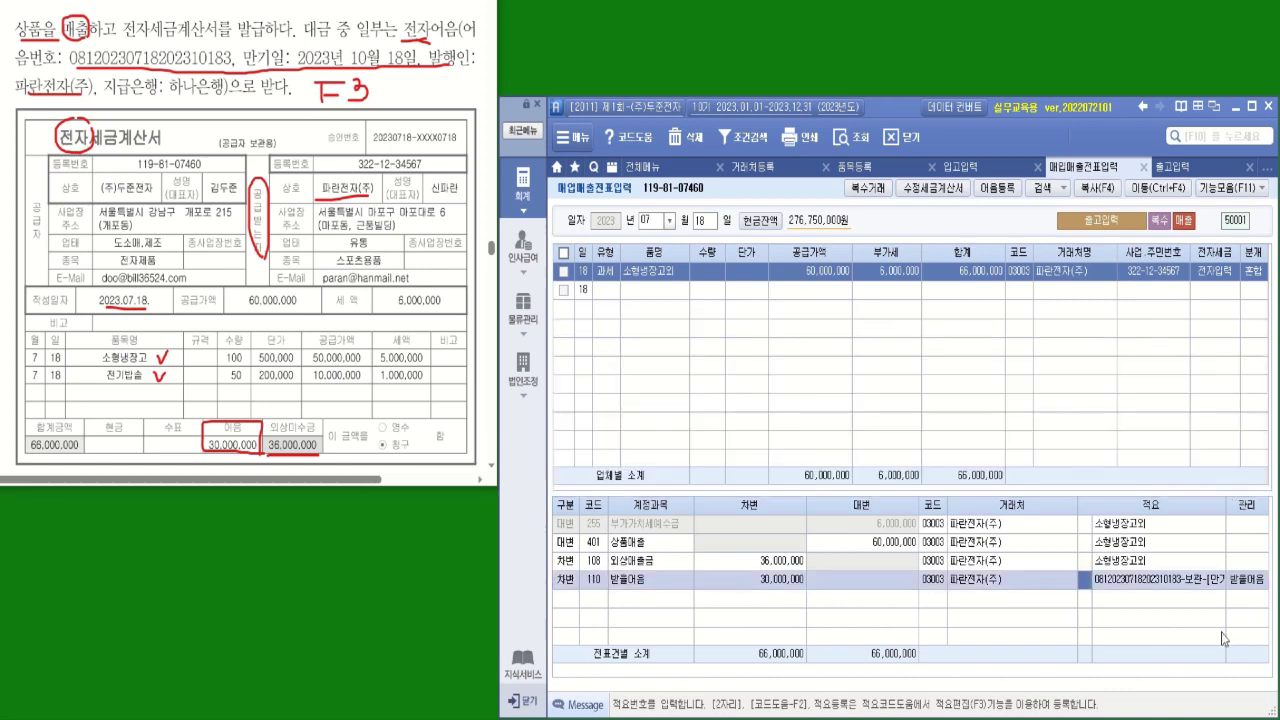
key("Up")
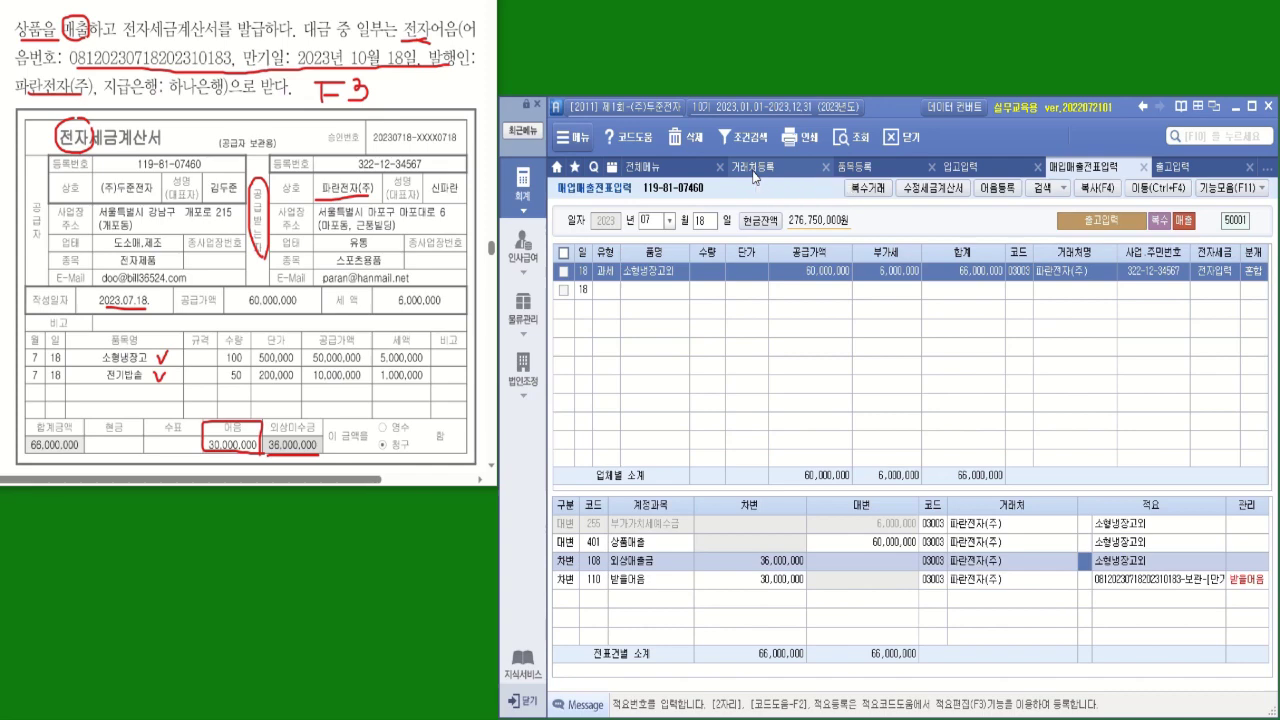
Check the registered financial institutions in the partner registration bank list
left_click(753, 171)
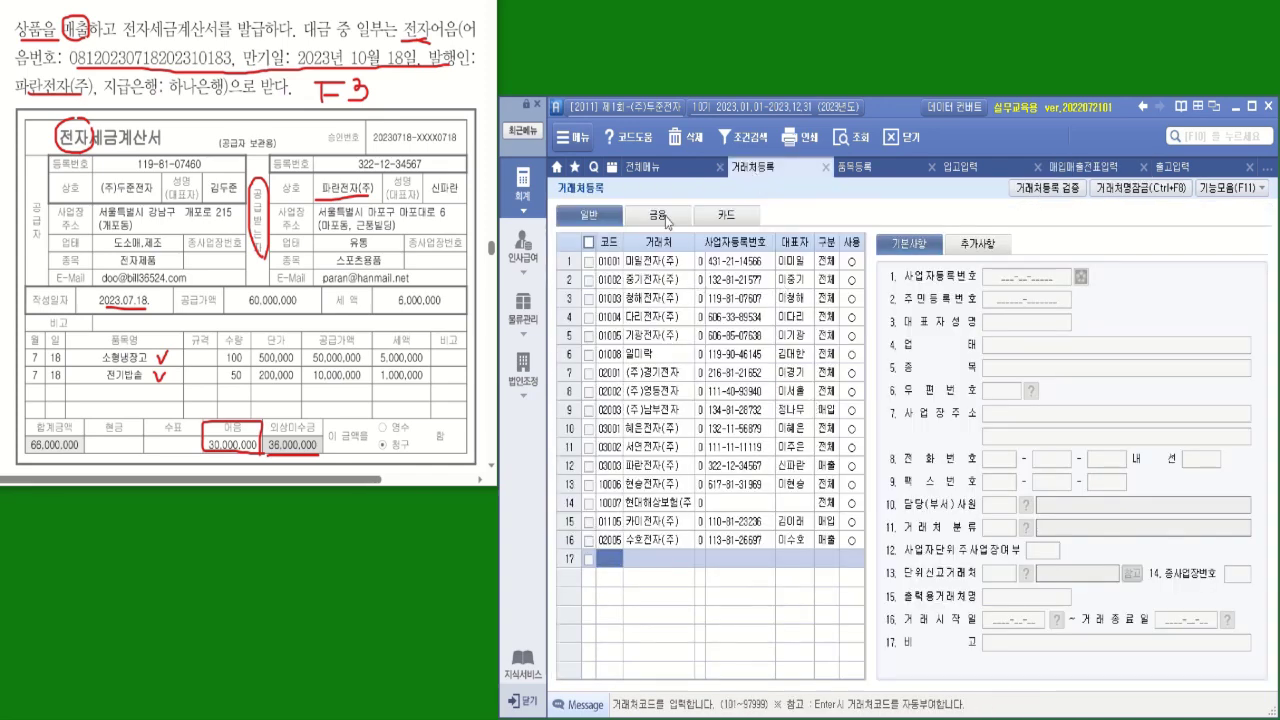
left_click(657, 215)
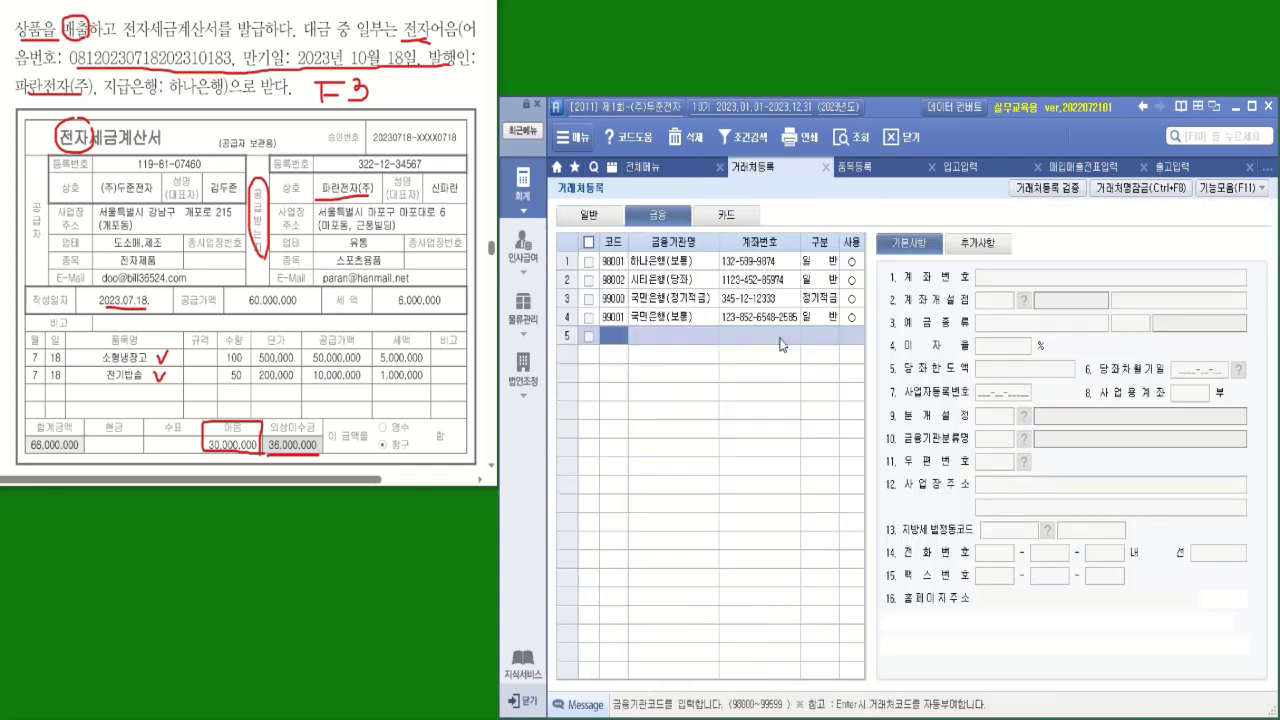
left_click(1221, 191)
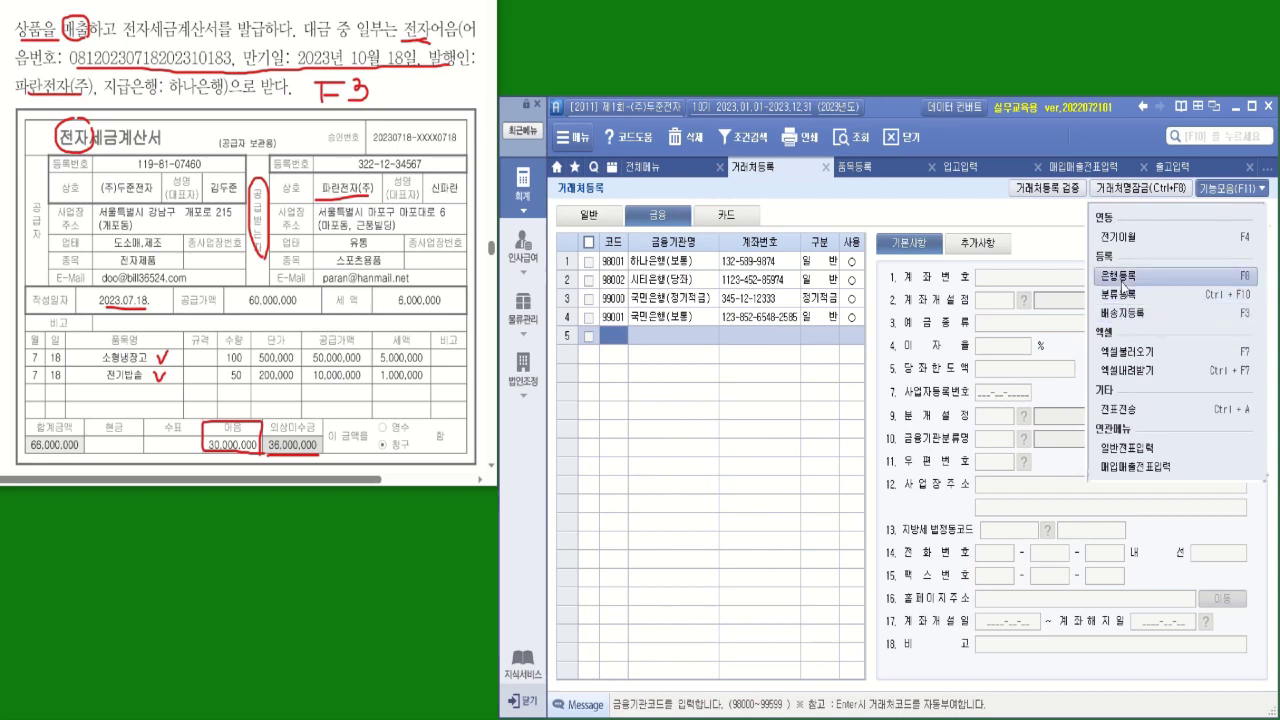
left_click(1120, 275)
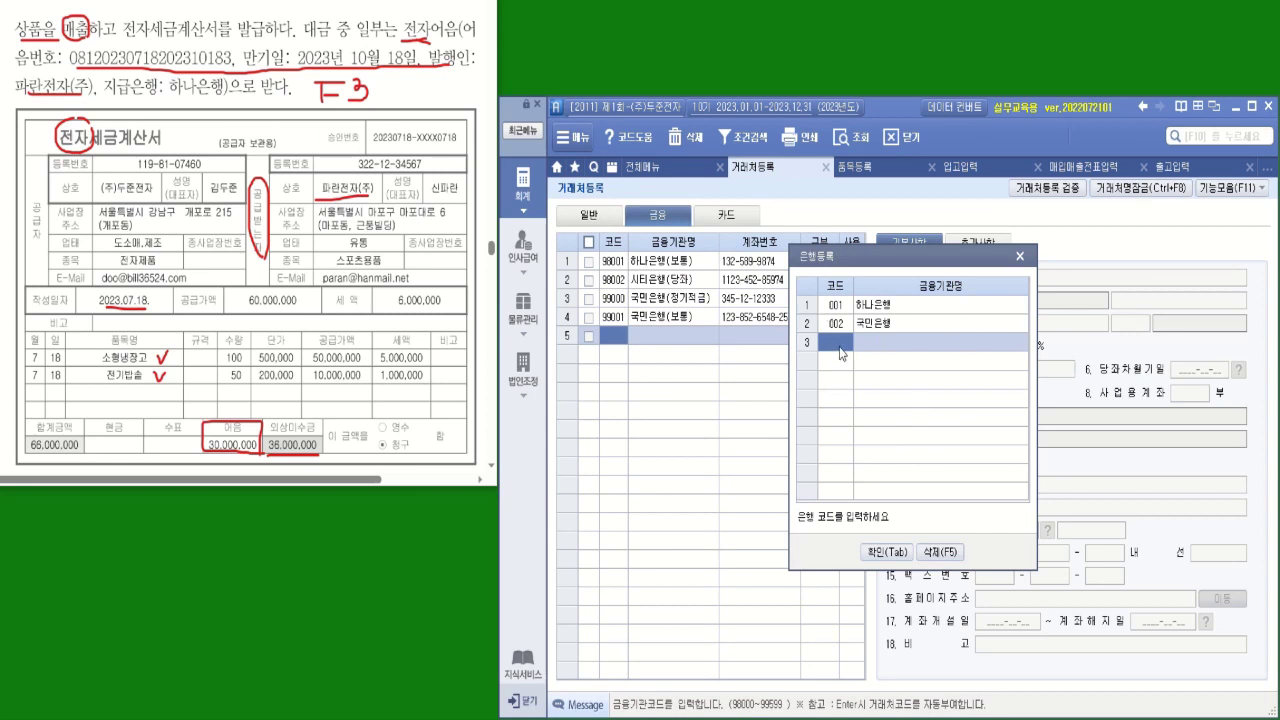
left_click(1020, 256)
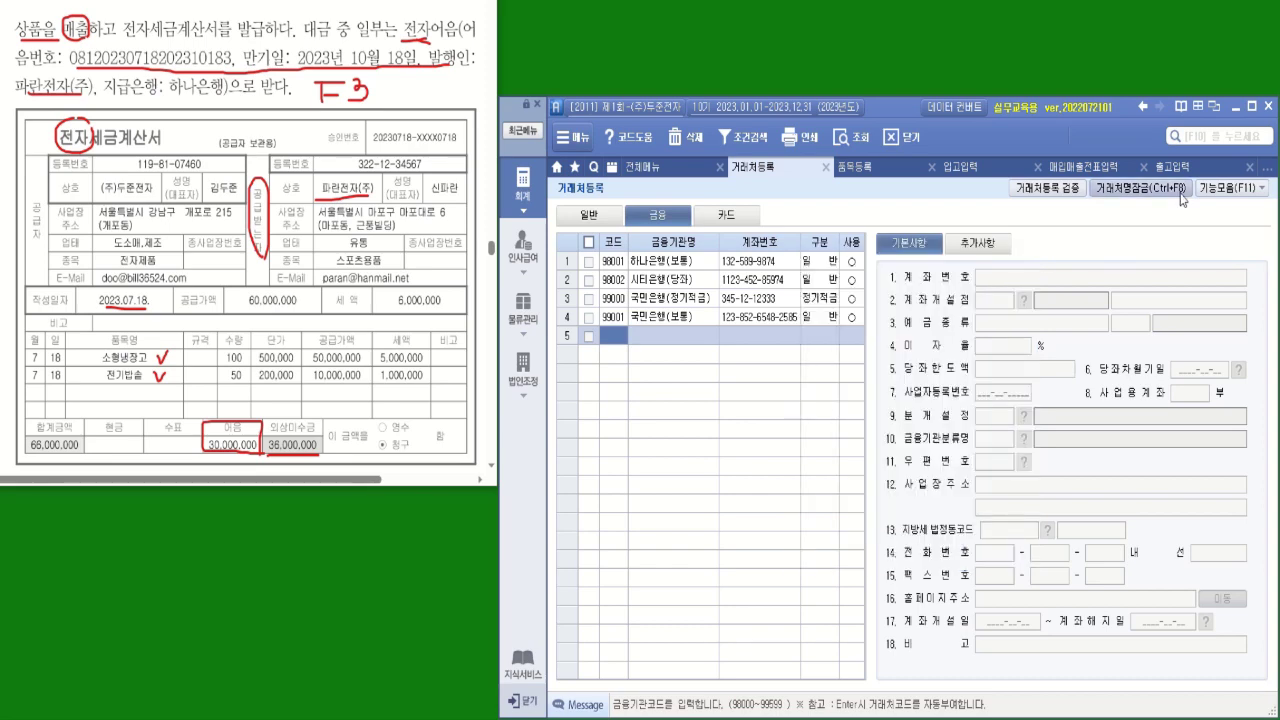
Back in the July 18 voucher, recheck the 받을어음 note details, then bring up problem (3)
left_click(1178, 166)
left_click(1088, 166)
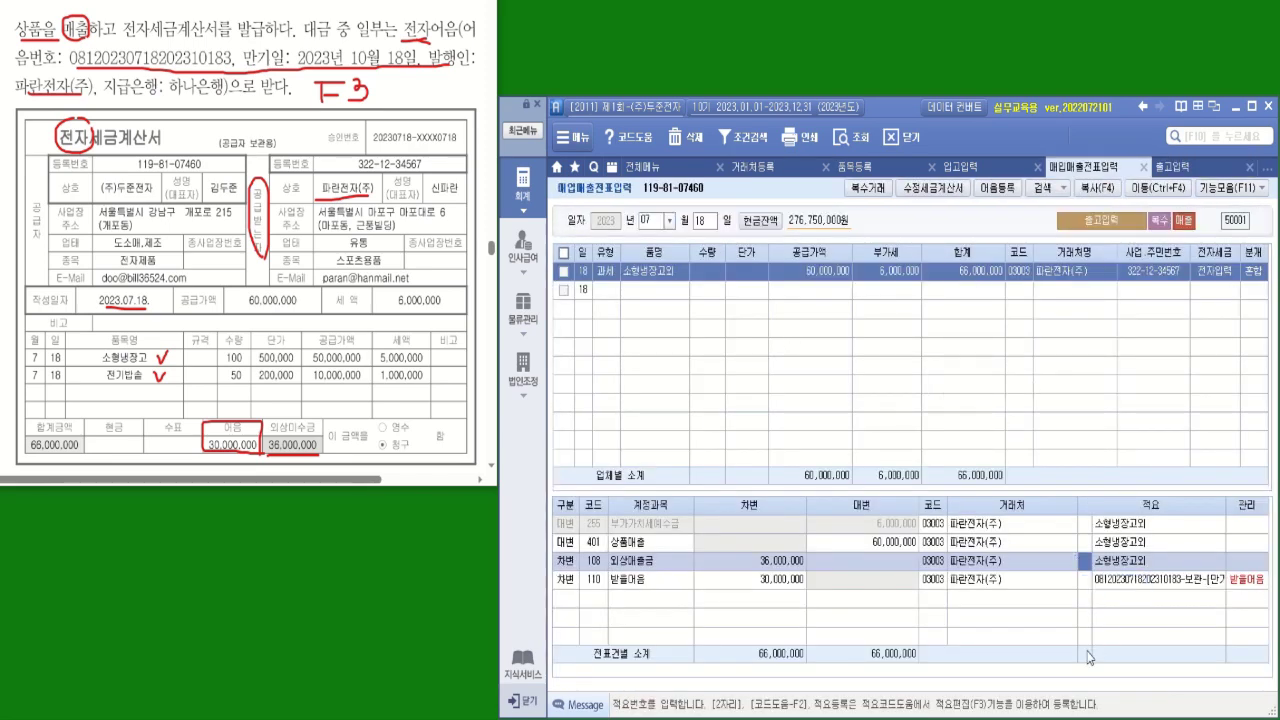
left_click(1085, 587)
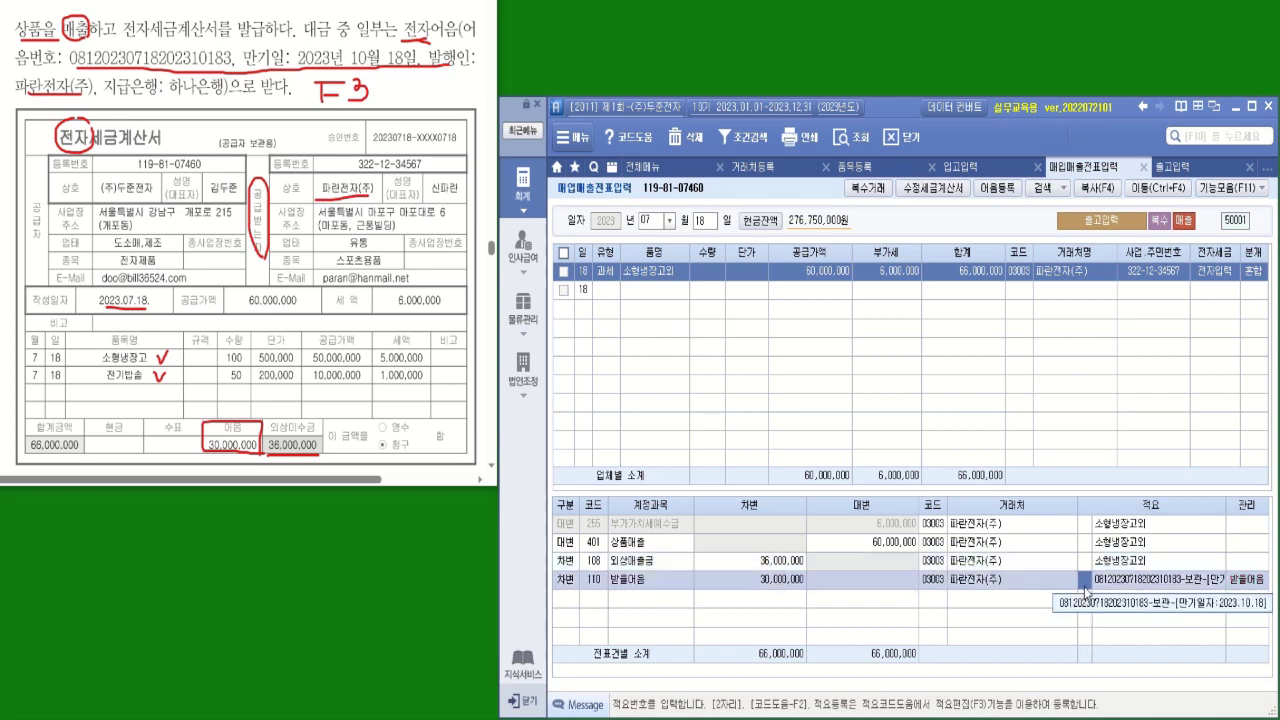
key("F3")
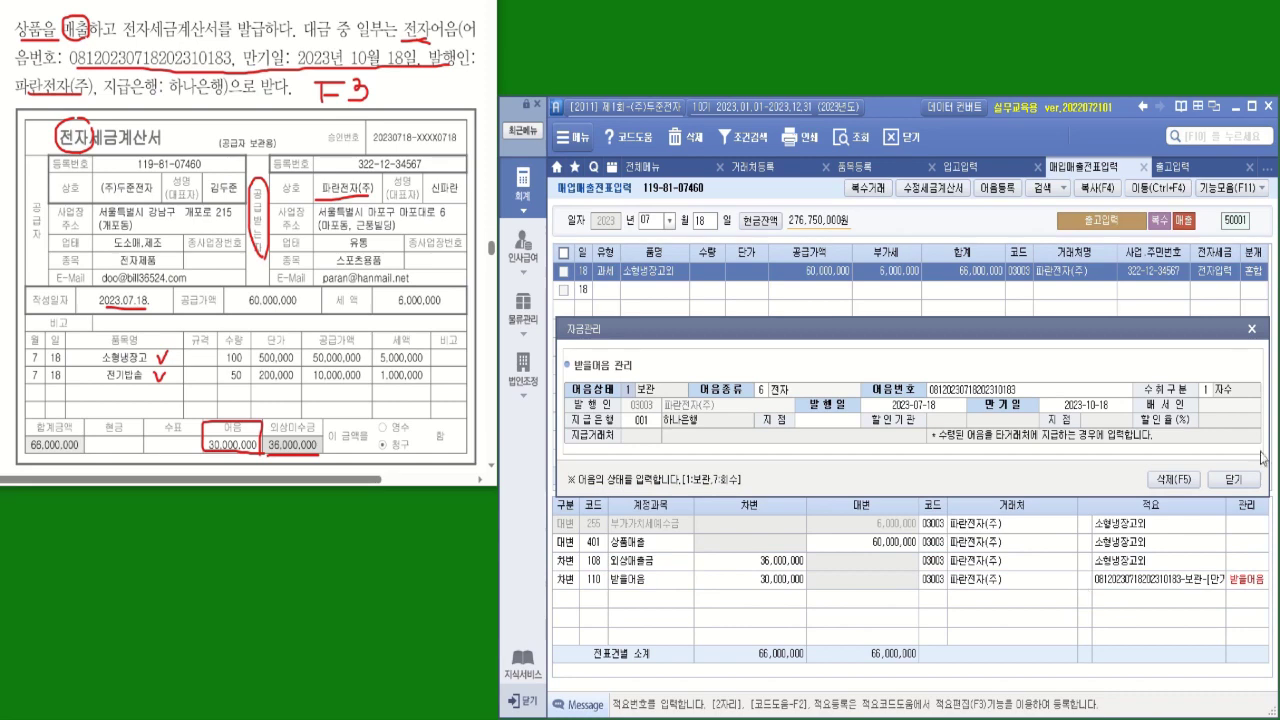
left_click(1238, 482)
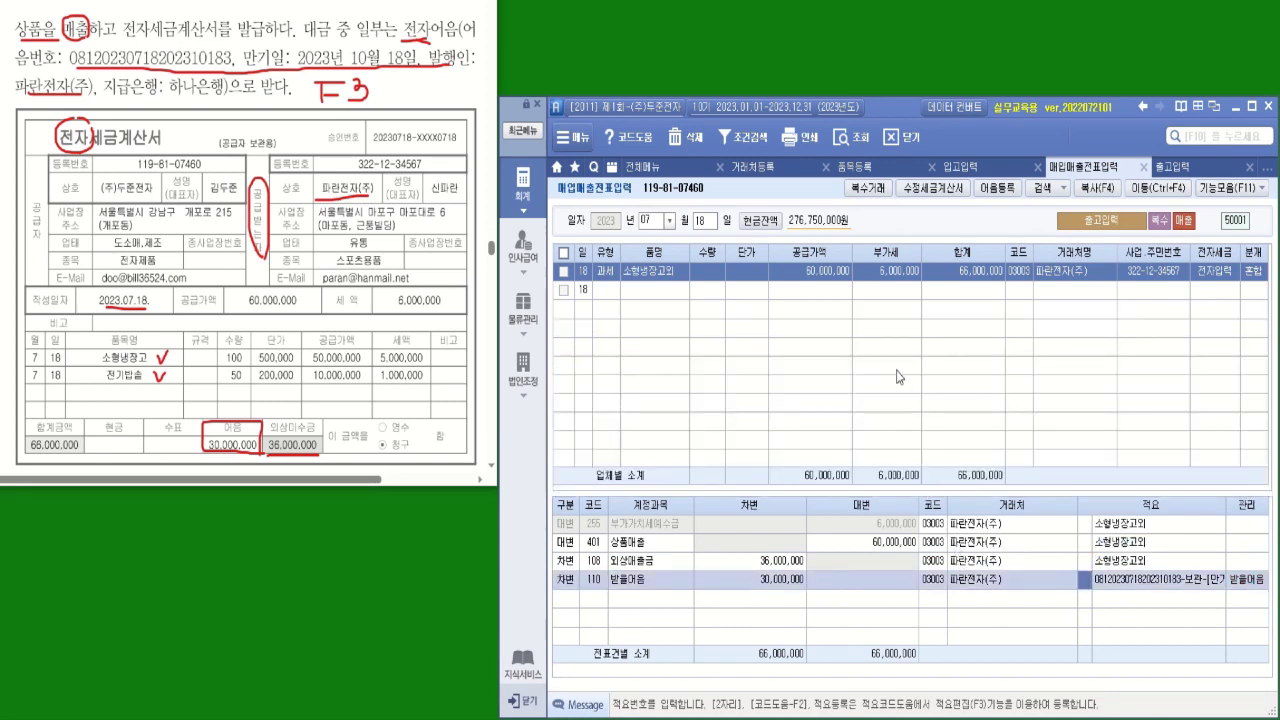
key("alt+Tab")
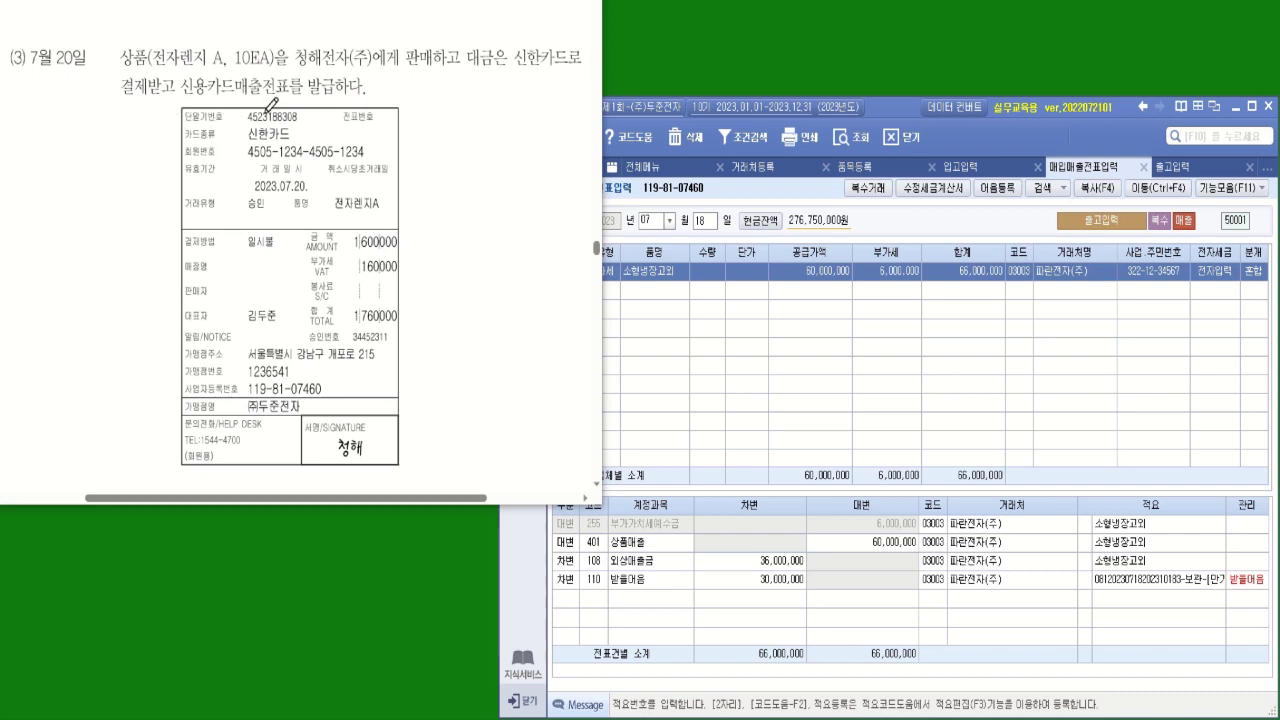
left_click_drag(248, 142, 290, 142)
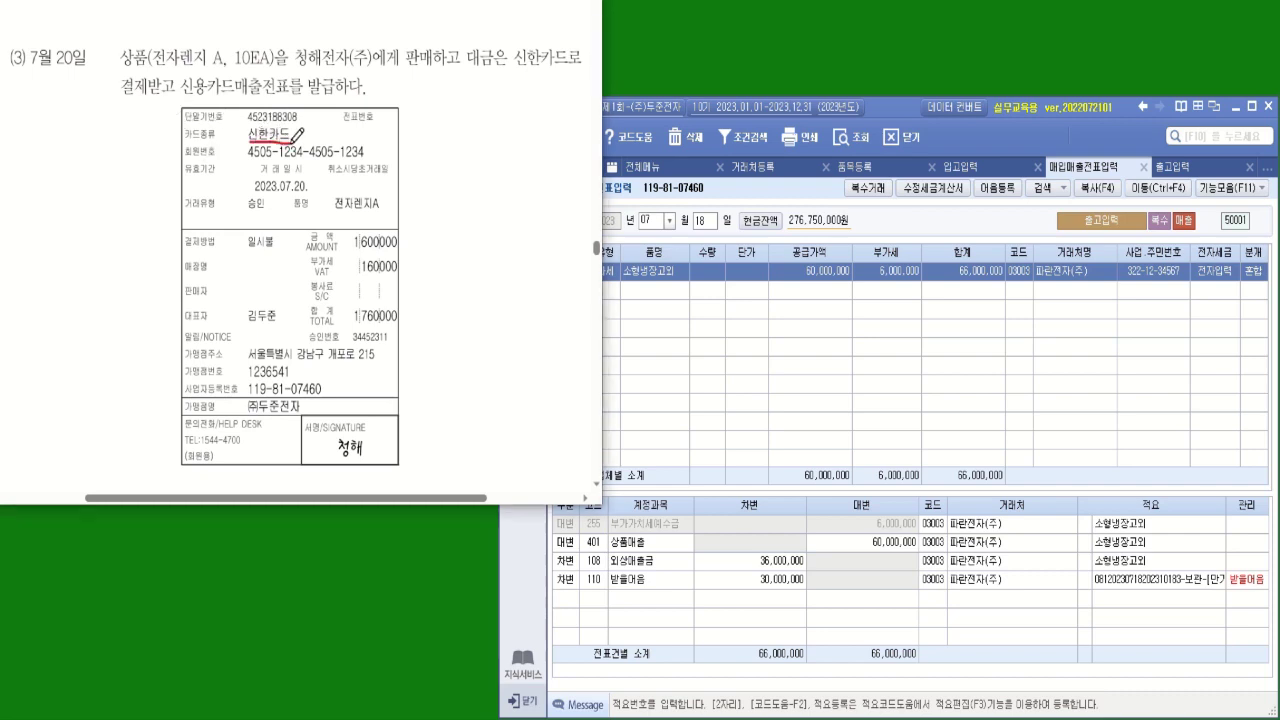
mouse_move(376, 433)
left_mouse_down()
mouse_move(356, 468)
mouse_move(350, 427)
mouse_move(375, 455)
left_mouse_up()
left_click_drag(248, 416, 296, 415)
left_click_drag(228, 67, 276, 70)
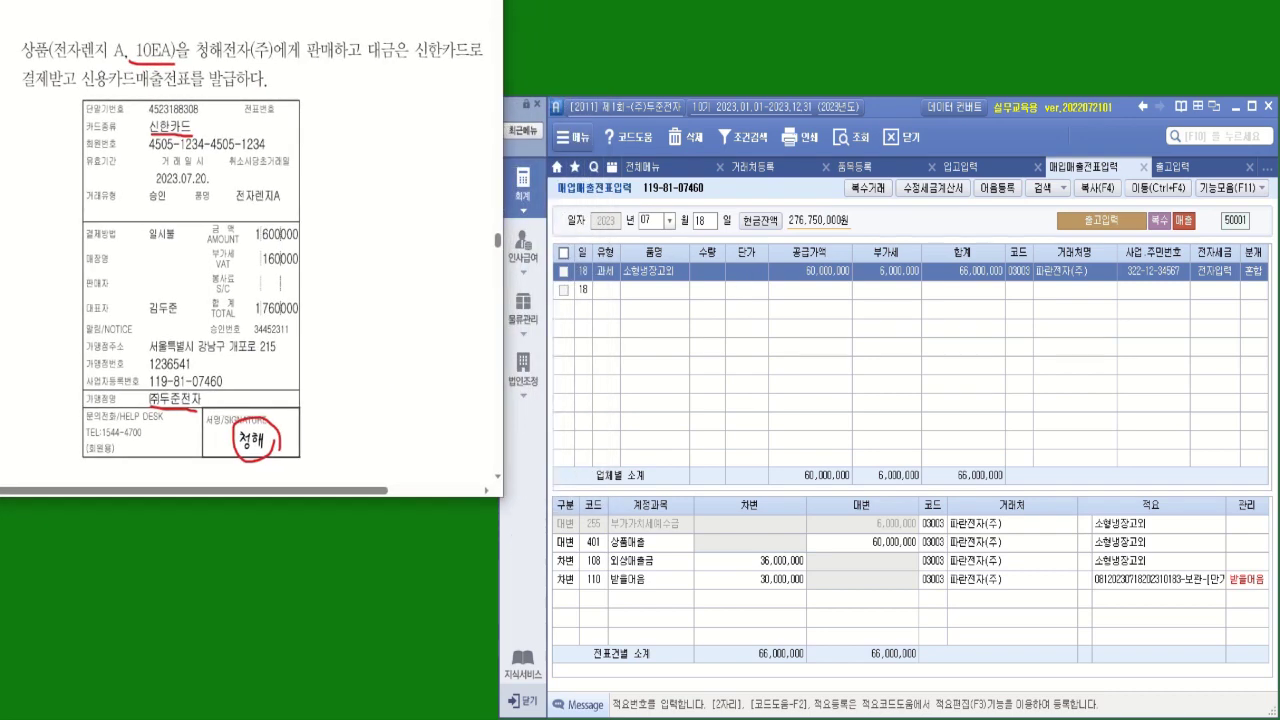
scroll(218, 126, "up", 1)
left_click_drag(160, 193, 203, 190)
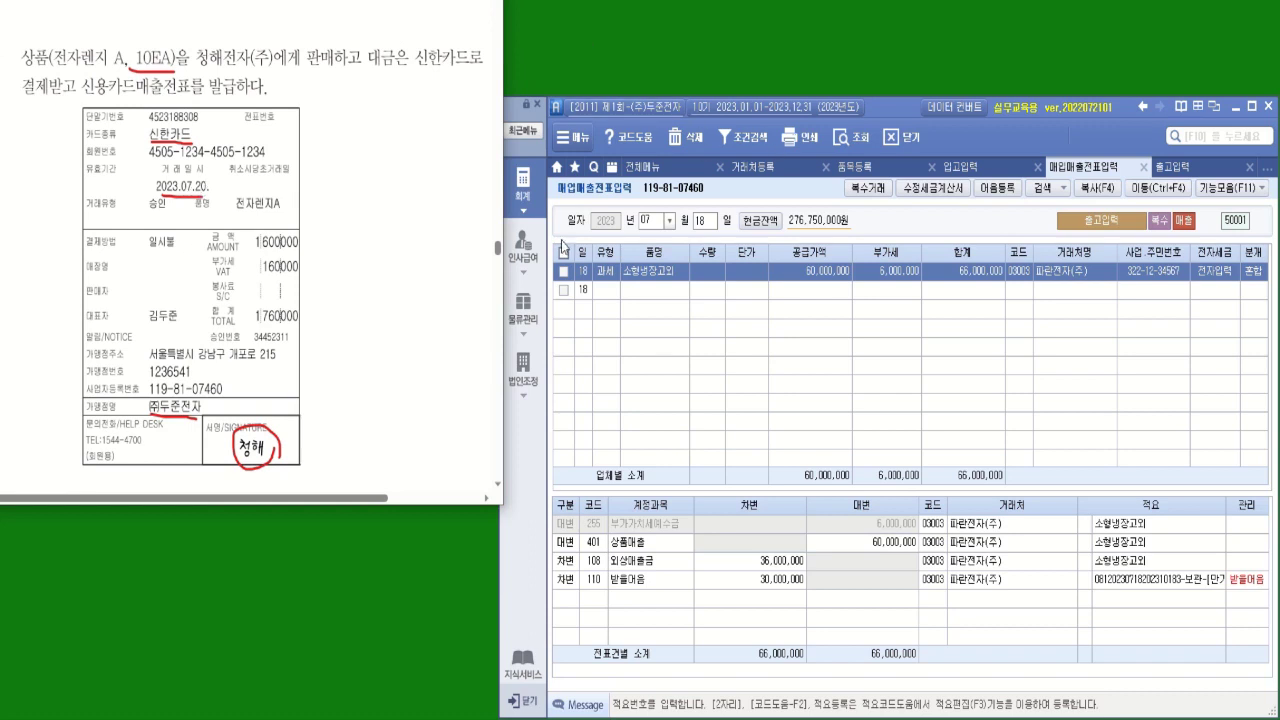
Start a new July 20 shipment row in 물류관리 출고입력
left_click(526, 310)
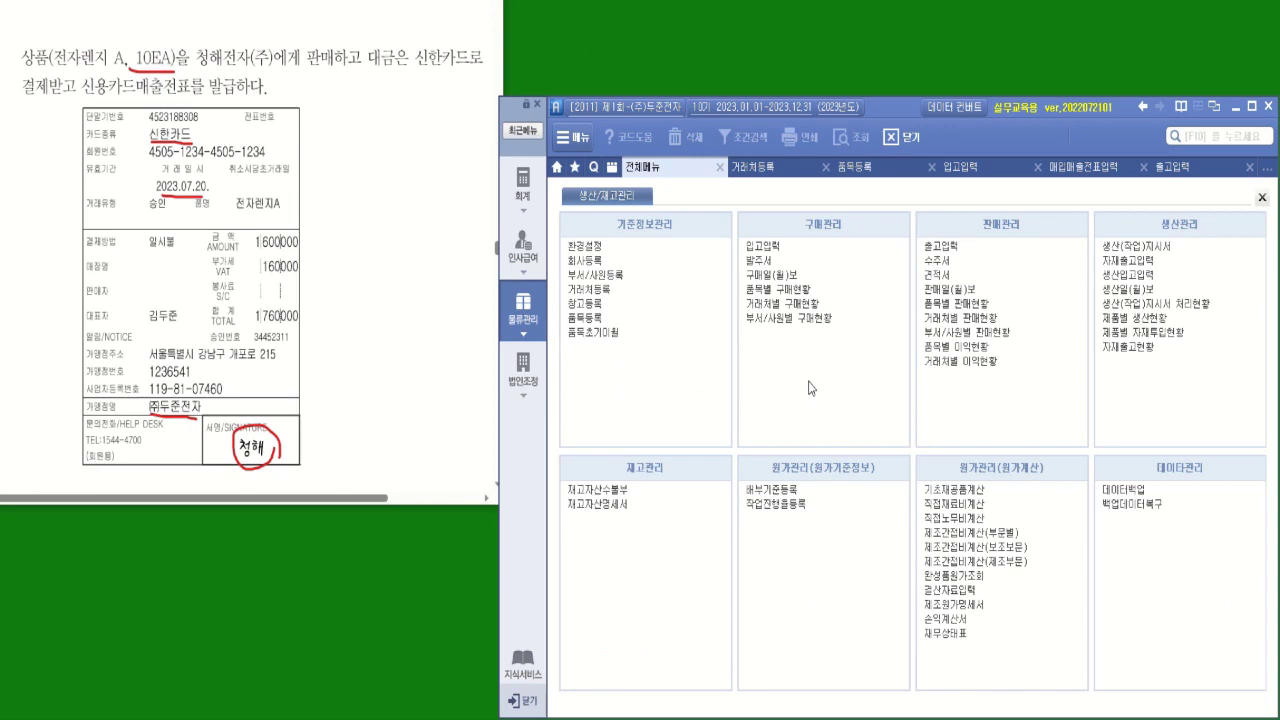
left_click(941, 246)
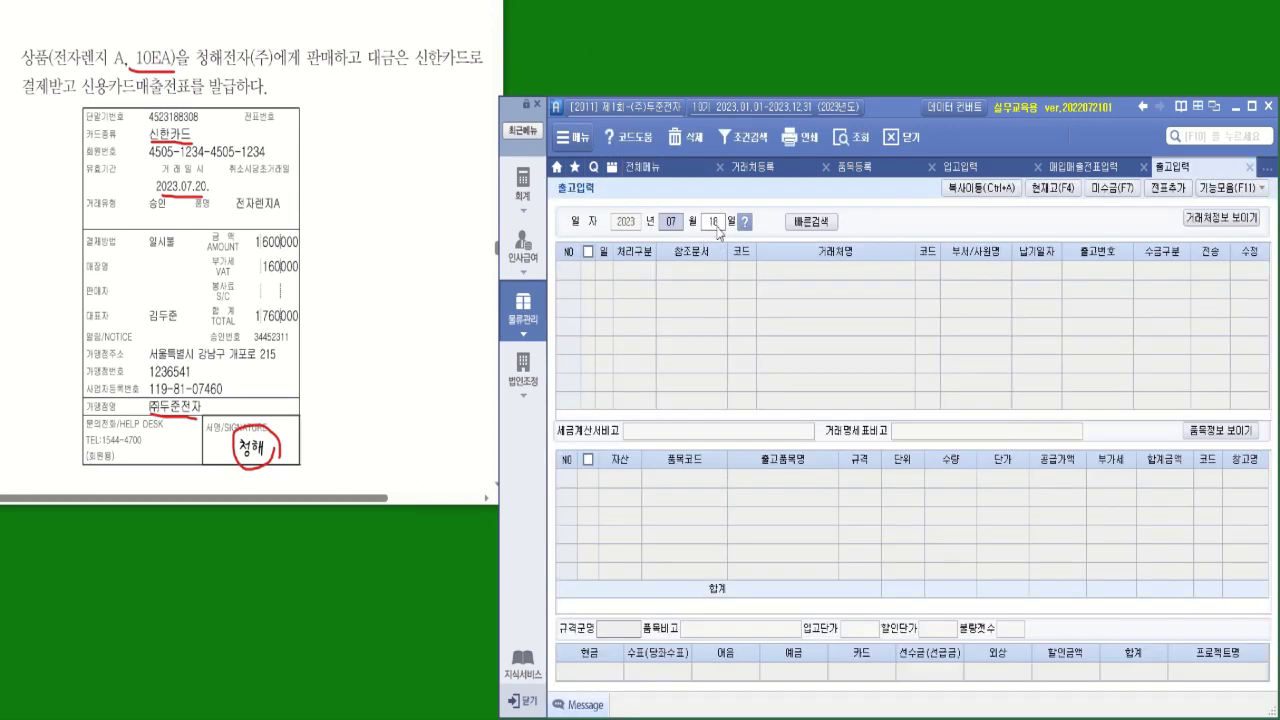
key("Return")
type("20")
key("Return")
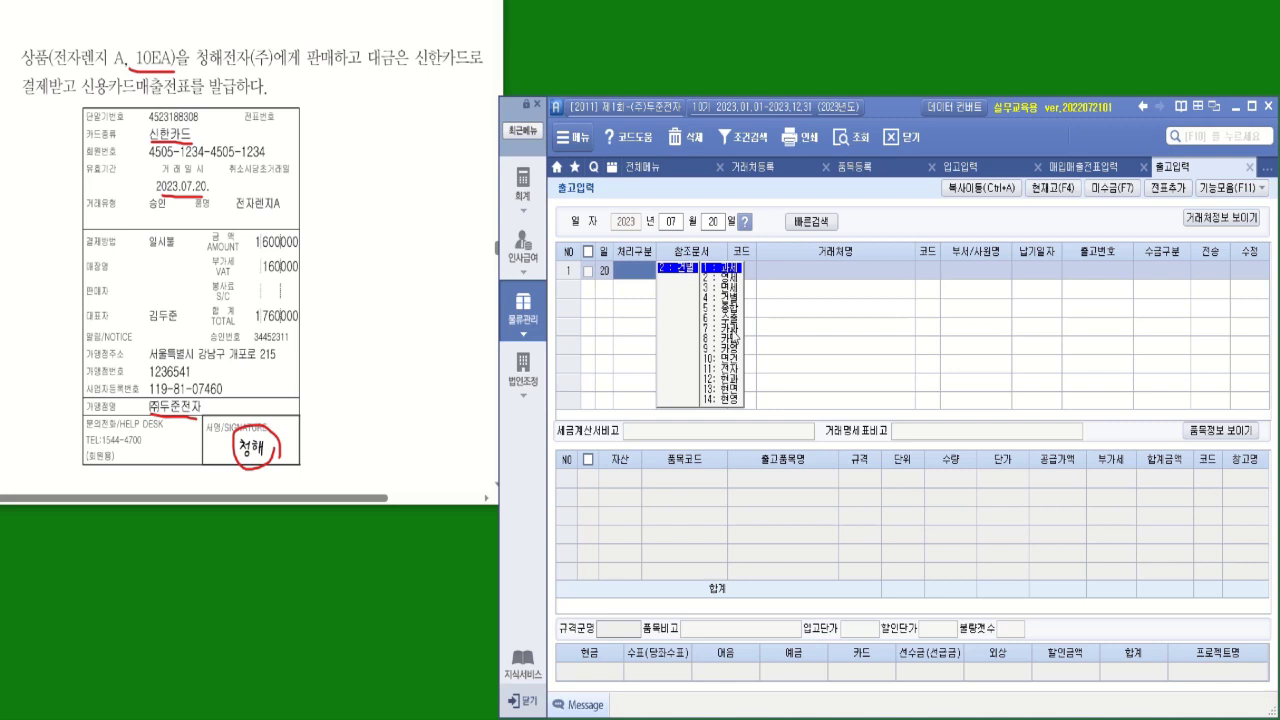
Set the processing type to 7 카과 (건별카과) with card partner 99601 신한카드
left_click(733, 330)
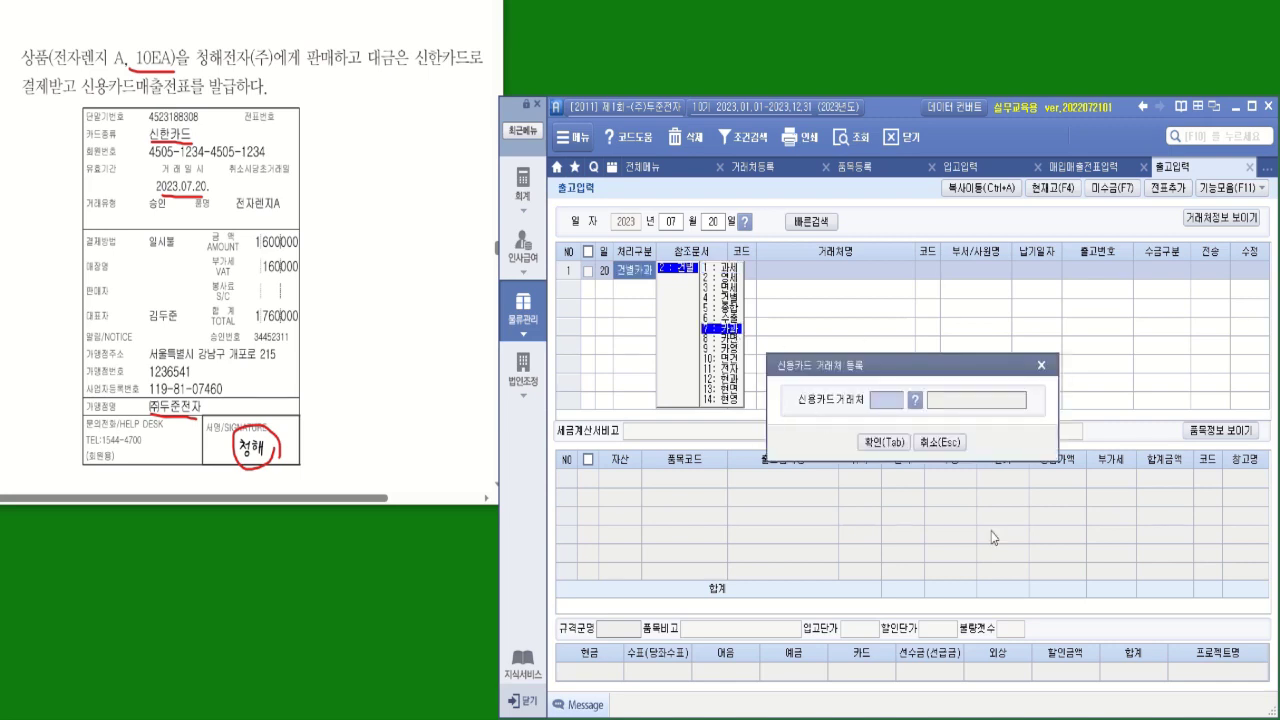
left_click(914, 400)
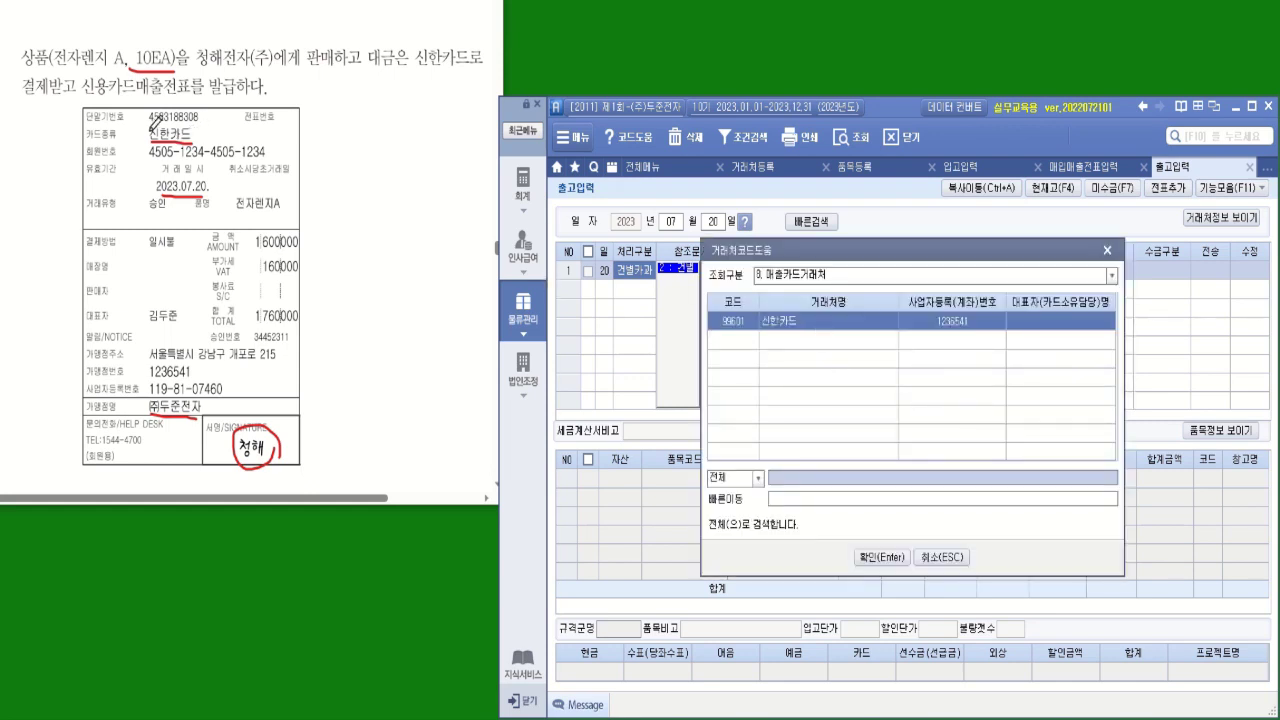
left_click(808, 320)
double_click(808, 320)
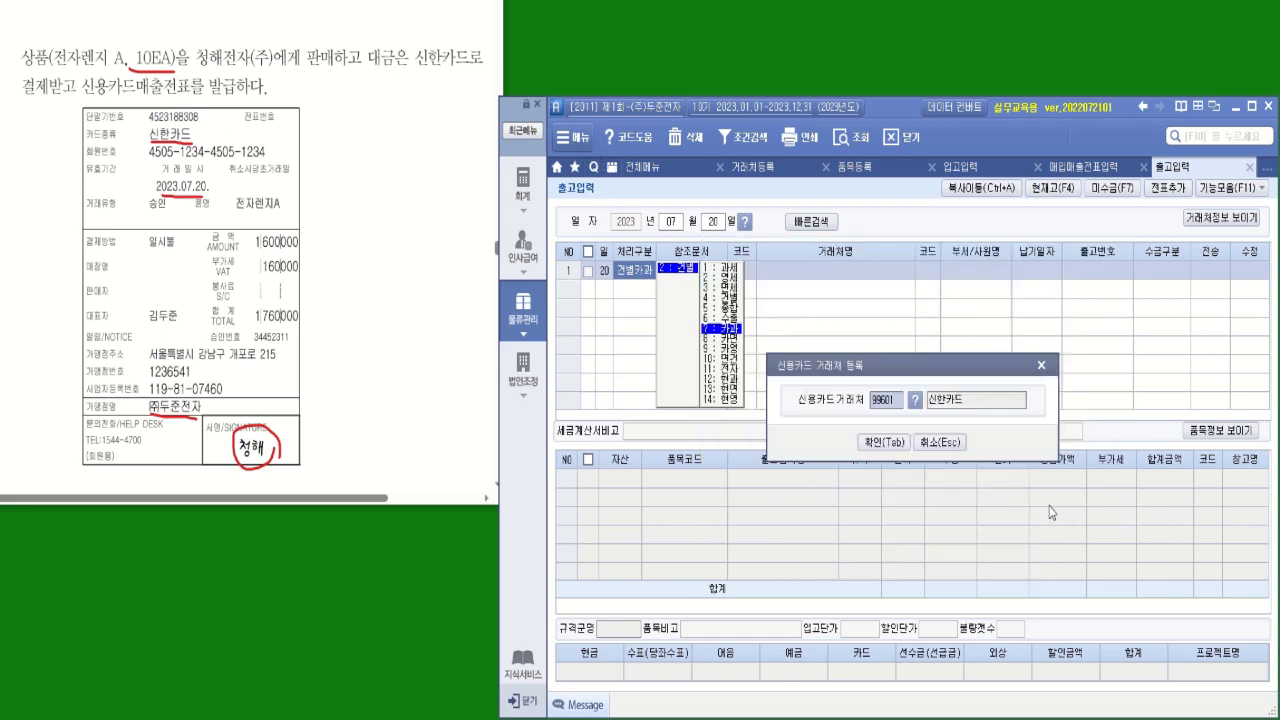
left_click(897, 453)
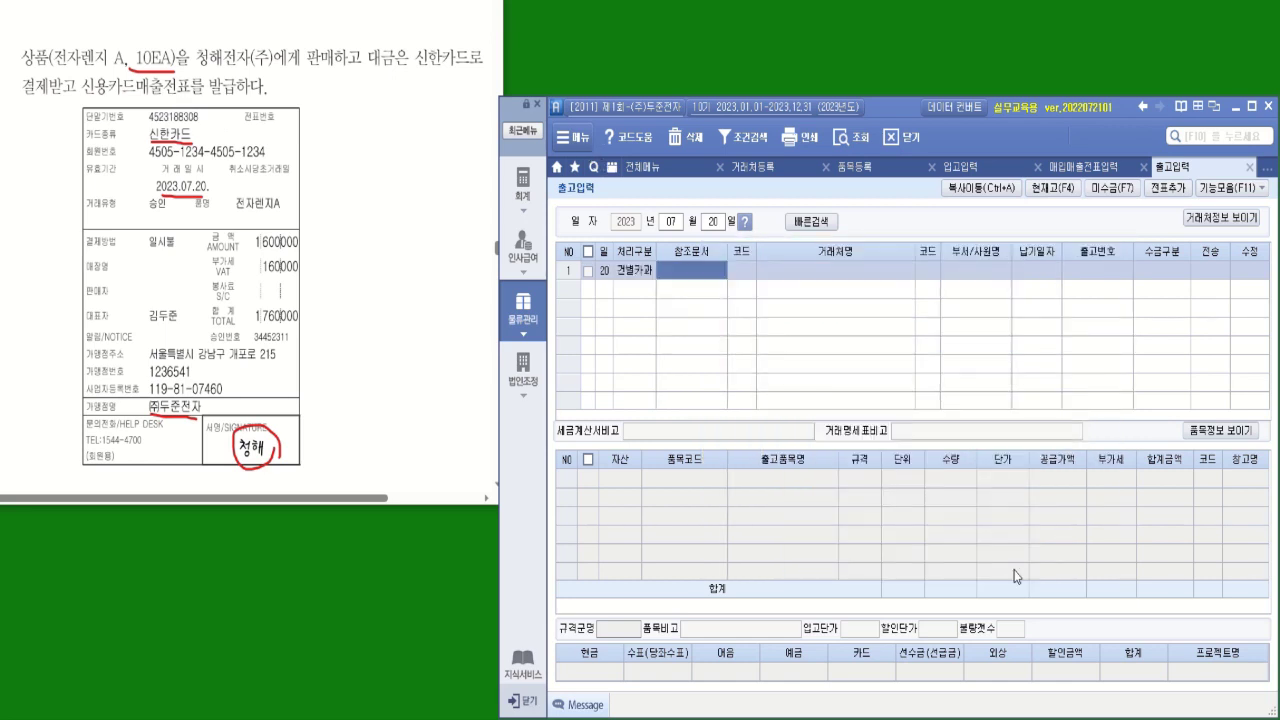
key("Return")
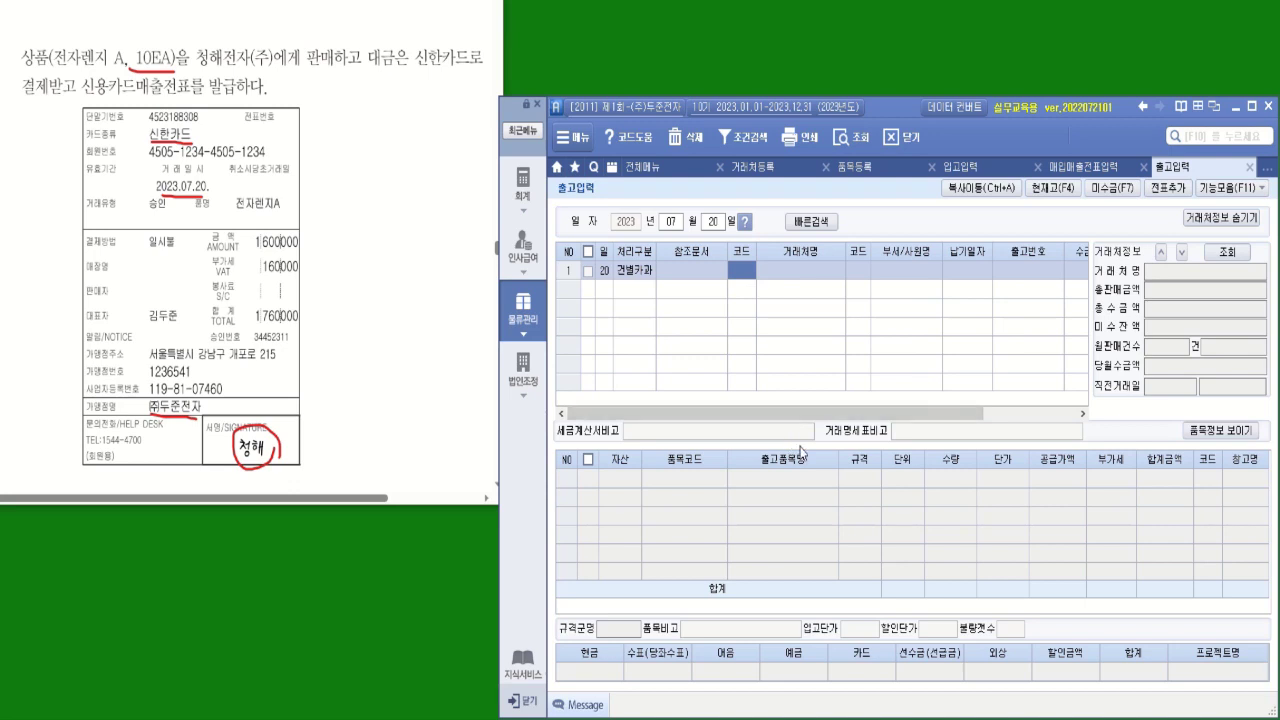
Set the customer to 01003 청해전자(주) and the payment type to 3.카드
type("청해")
key("Return")
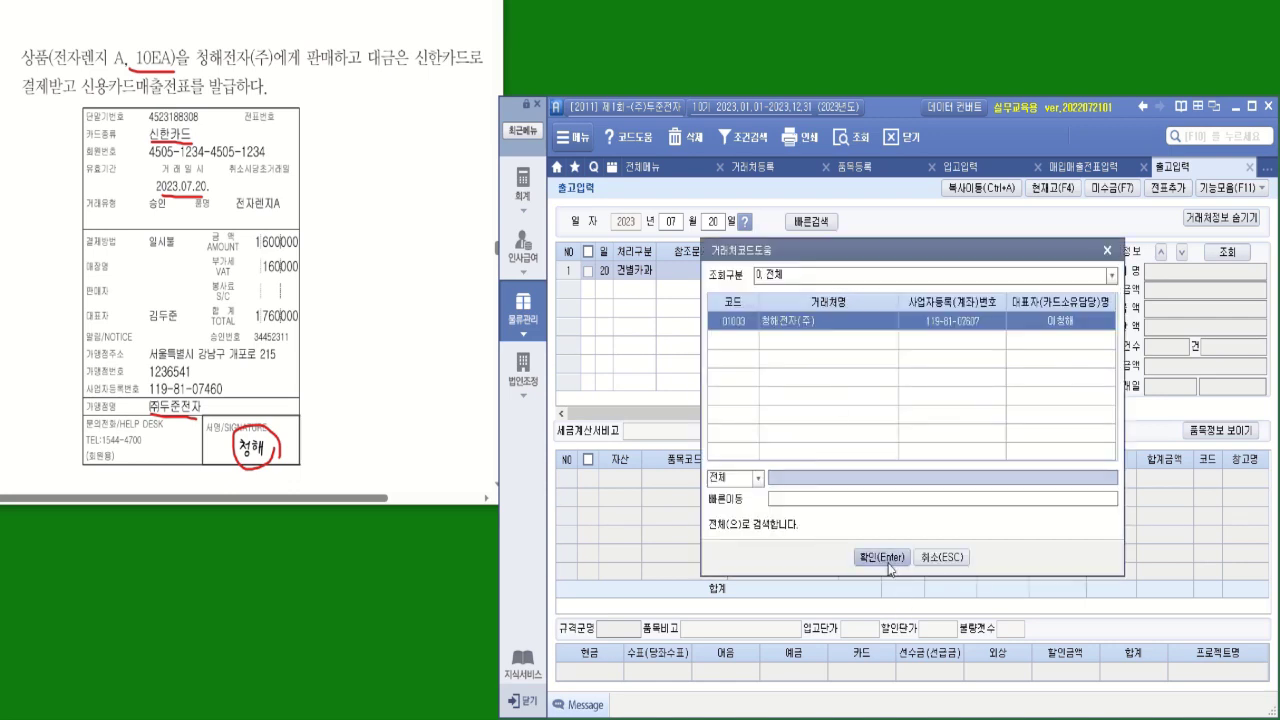
left_click(886, 560)
left_click(1228, 220)
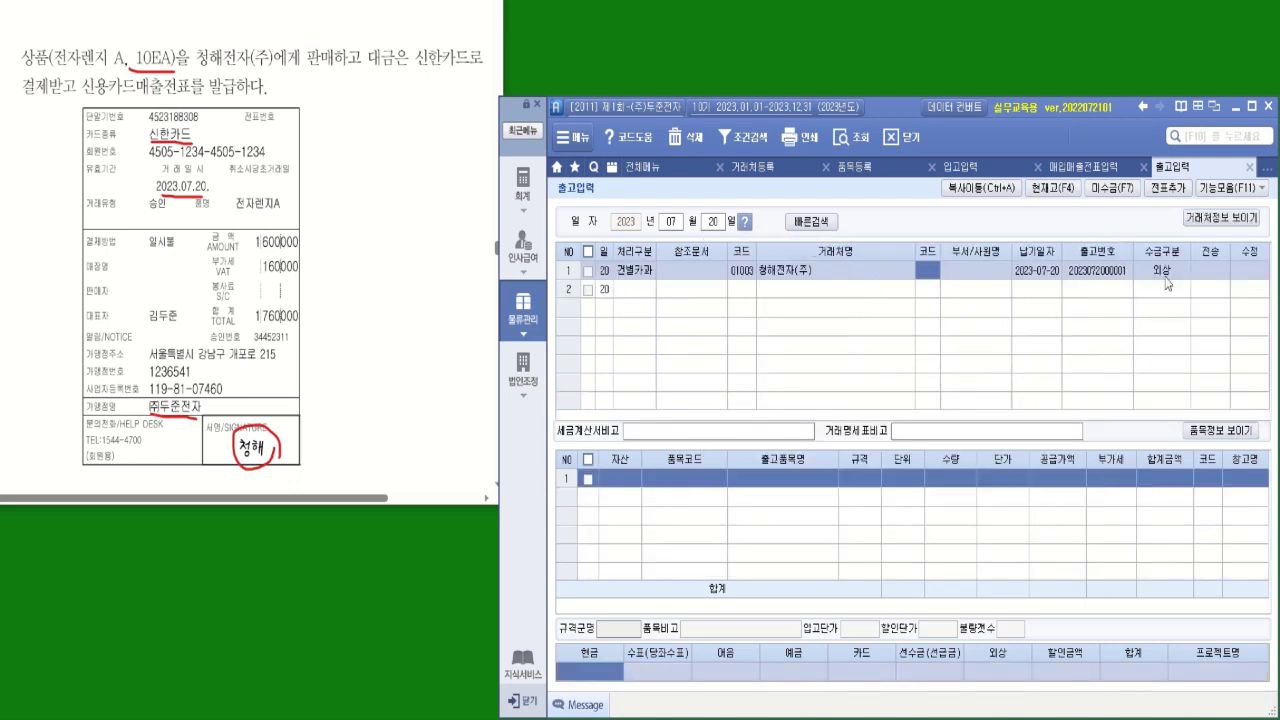
left_click(1161, 268)
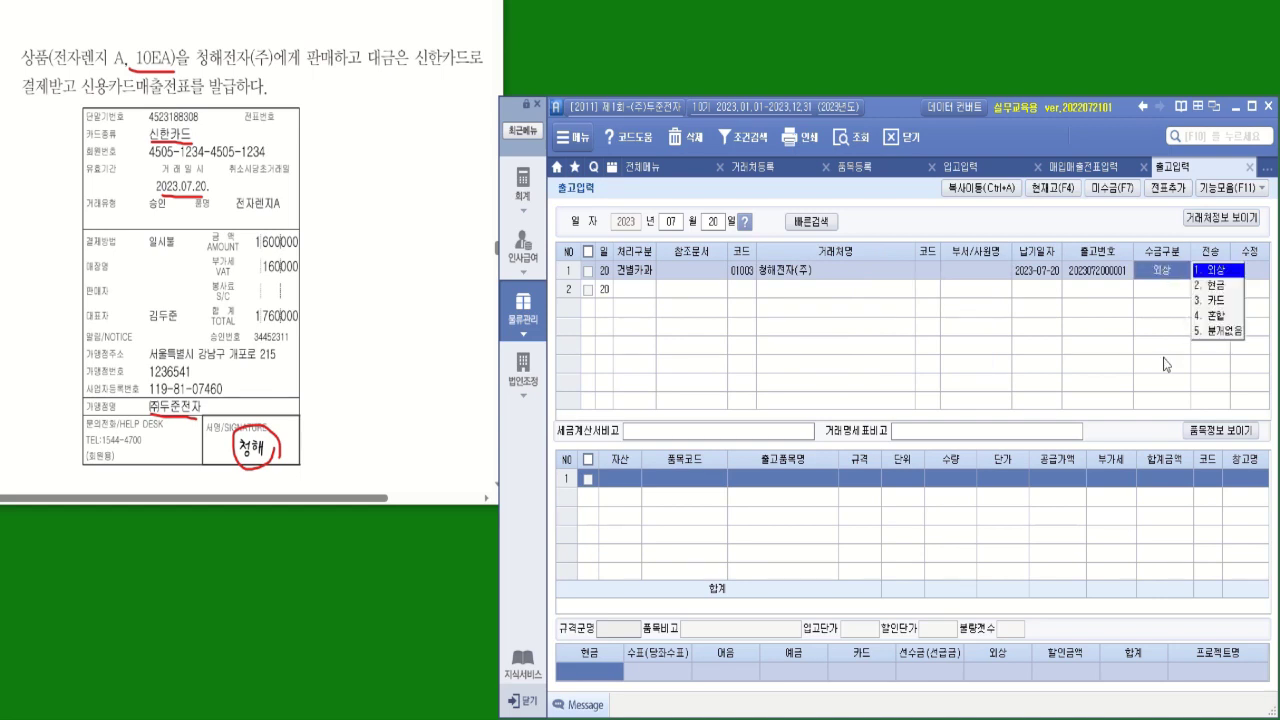
left_click(1215, 303)
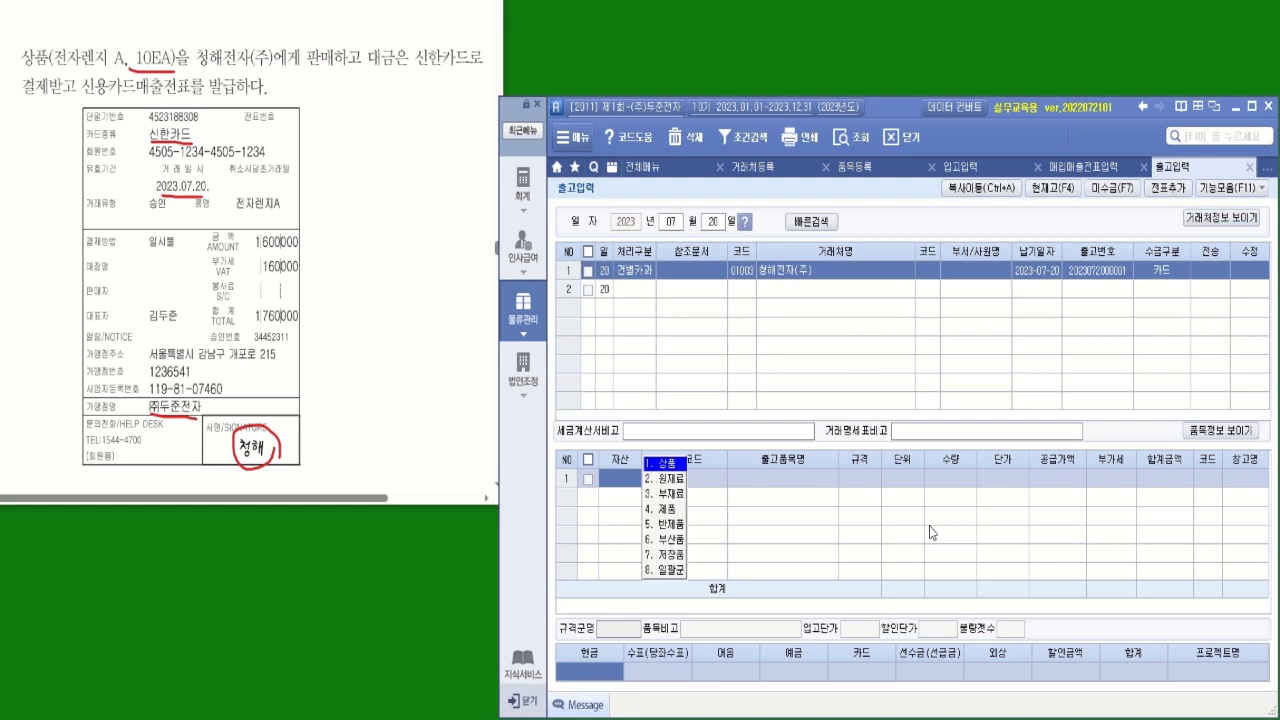
Add 상품 item 5004 전자렌지 A, quantity 10 at unit price 160,000
left_click(666, 466)
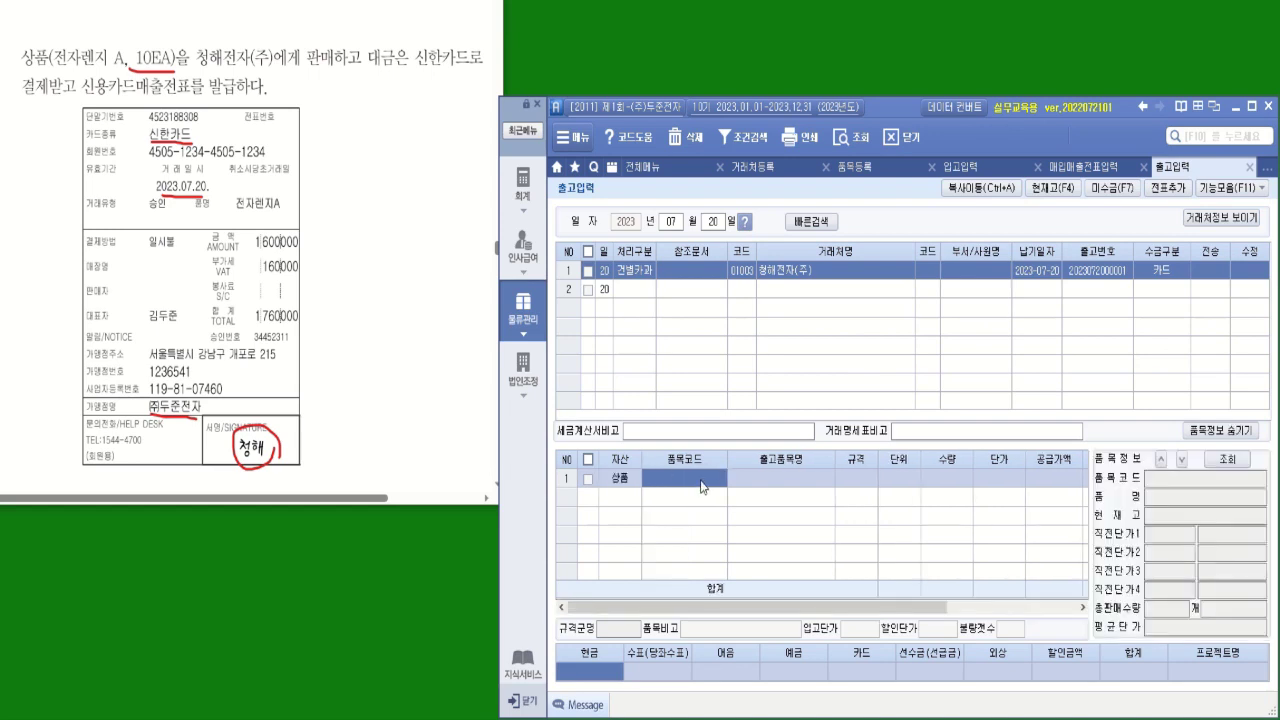
key("F2")
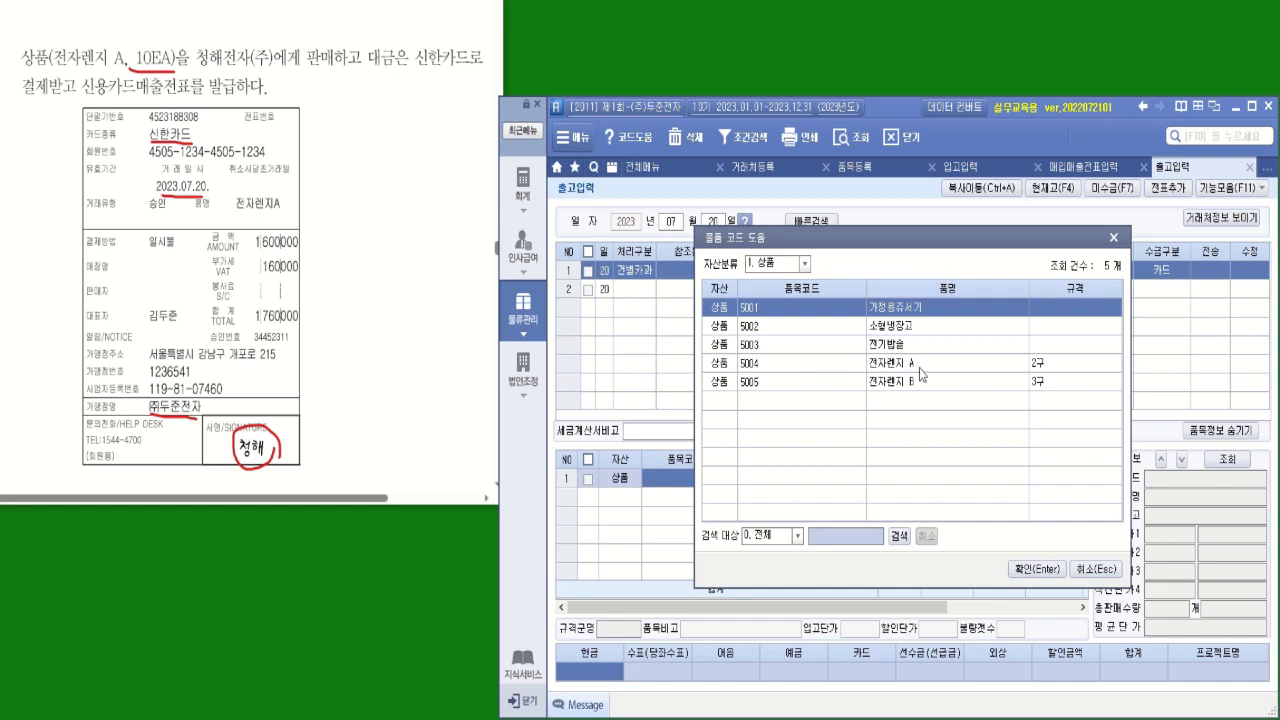
left_click(920, 366)
left_click(1018, 572)
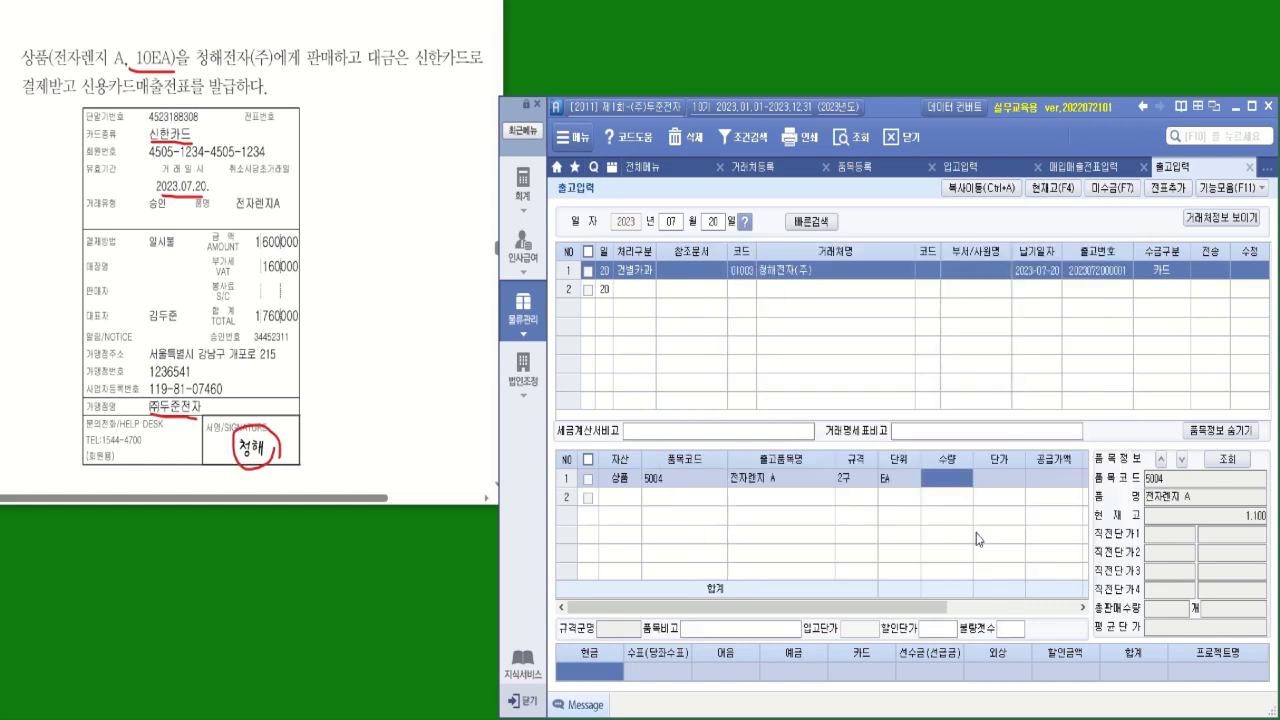
type("10")
key("Return")
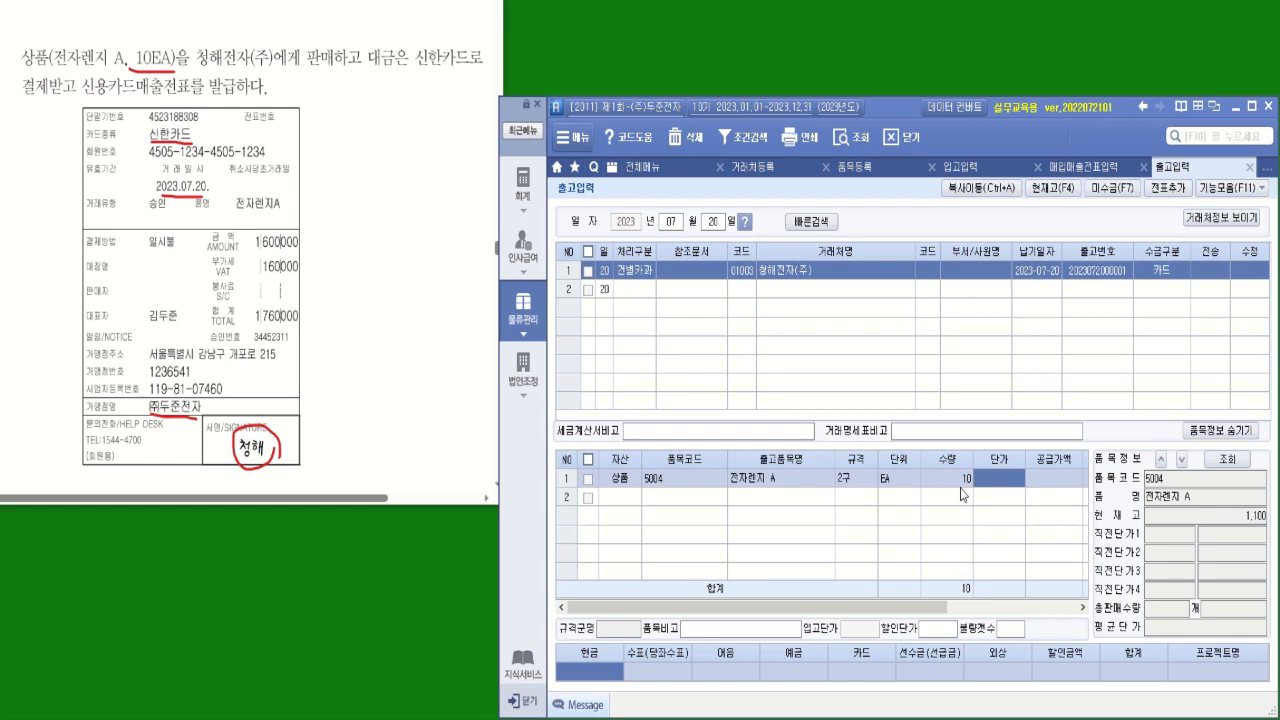
type("1600000")
key("Return")
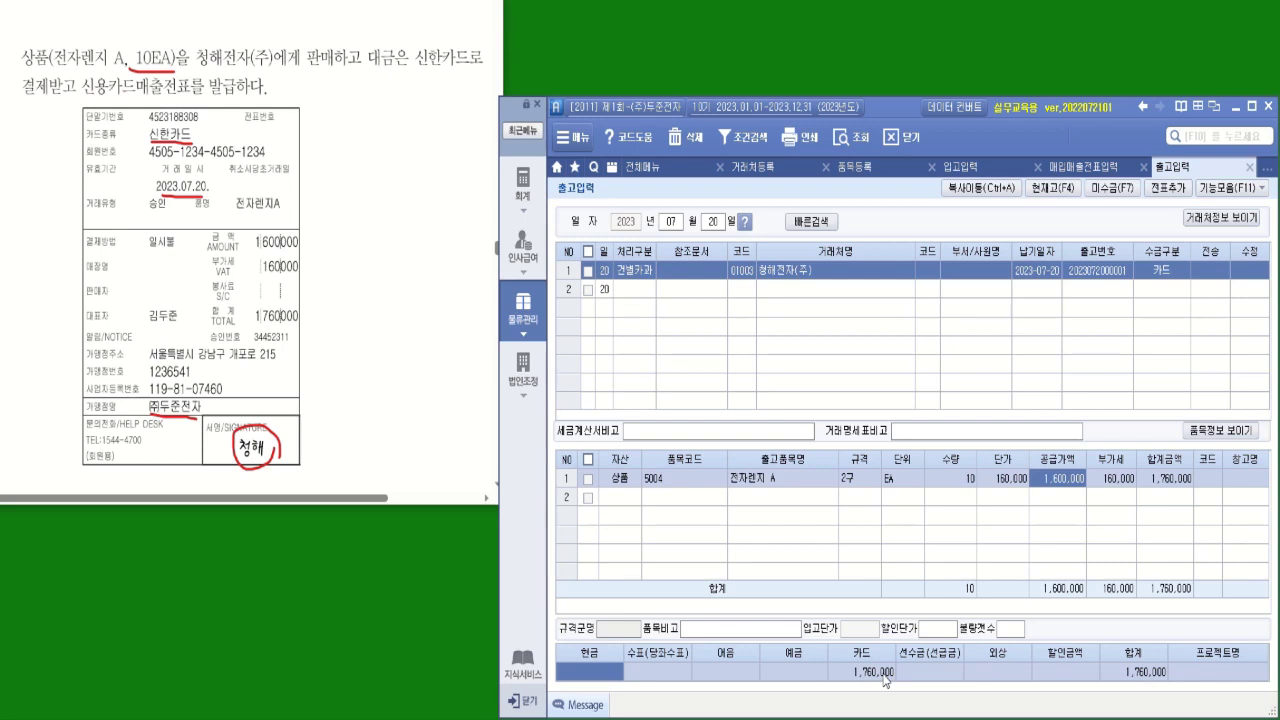
Add the July 20 shipment as a voucher and transfer it to sales voucher entry
left_click(588, 271)
left_click(1168, 190)
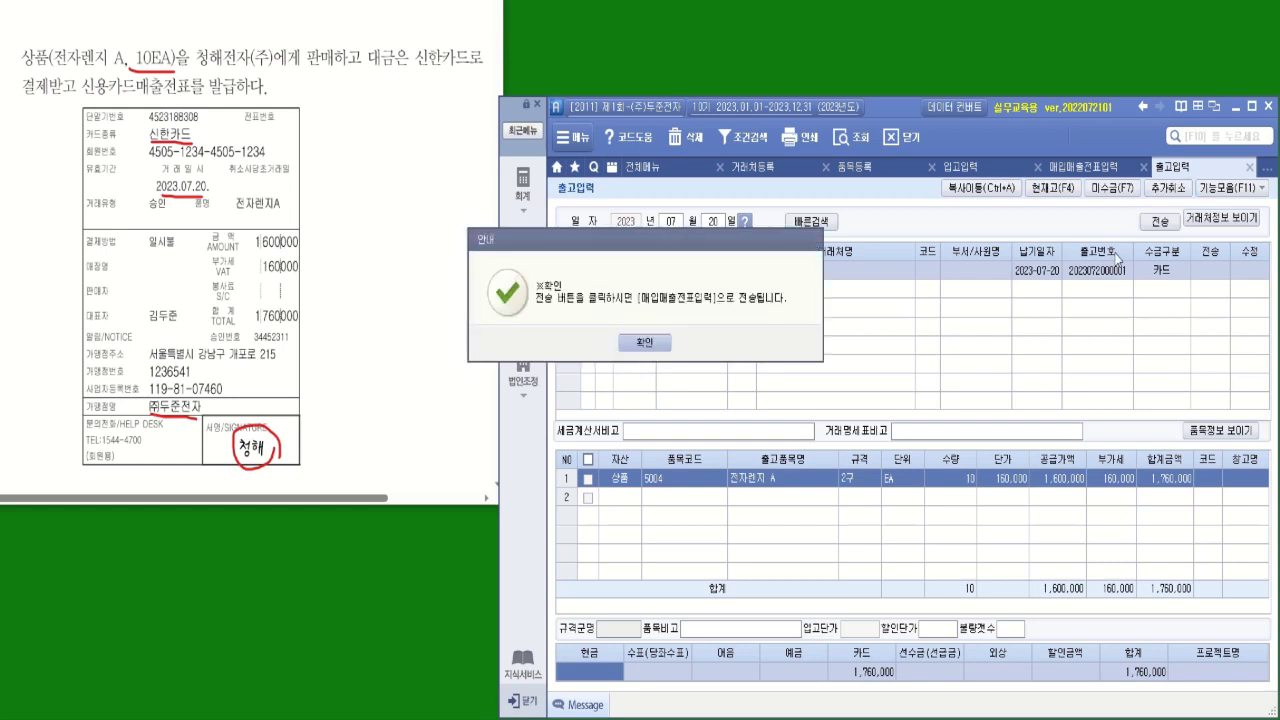
left_click(652, 346)
left_click(1160, 221)
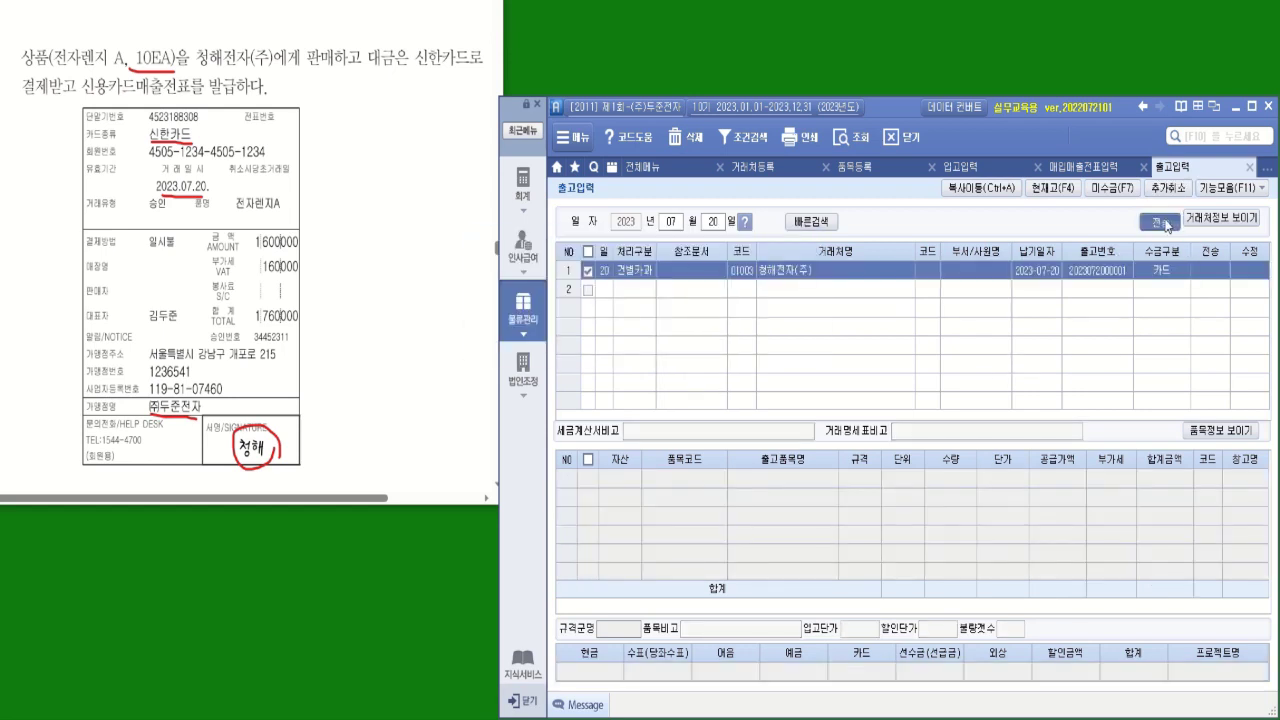
left_click(659, 392)
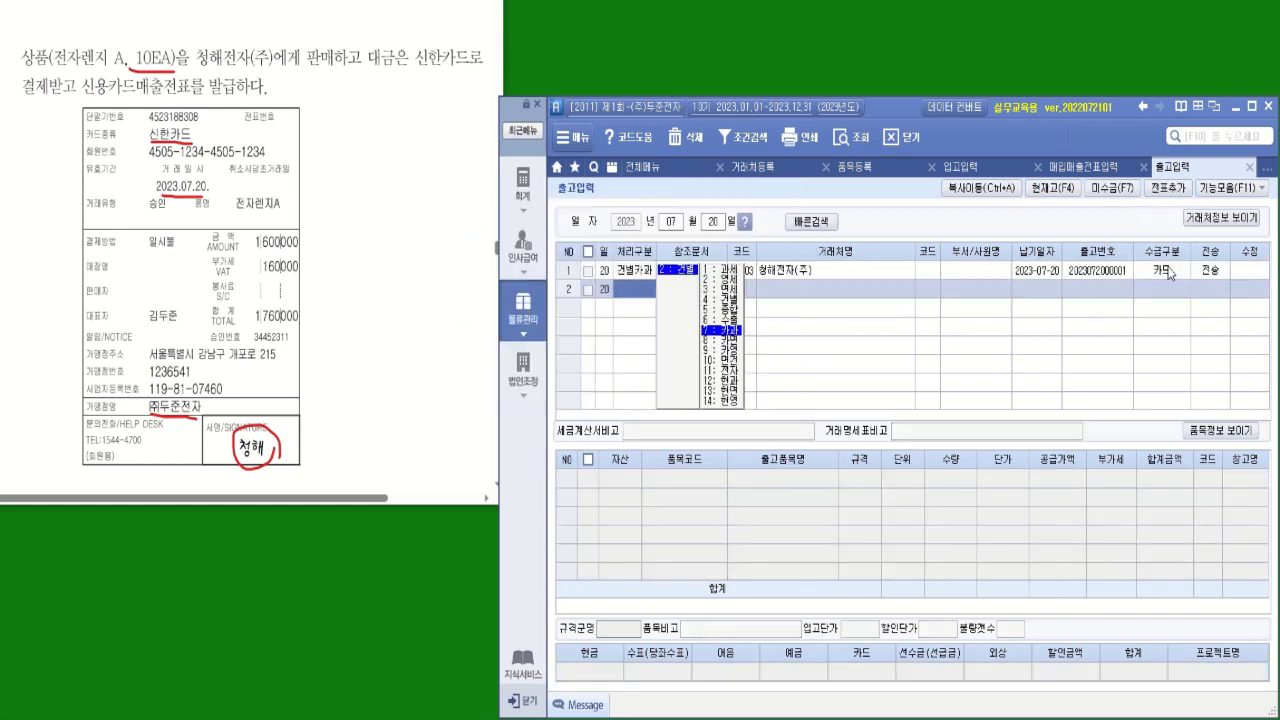
left_click(1210, 285)
Show the July 20 카과 voucher's journal lines in 회계 매입매출전표입력
left_click(524, 198)
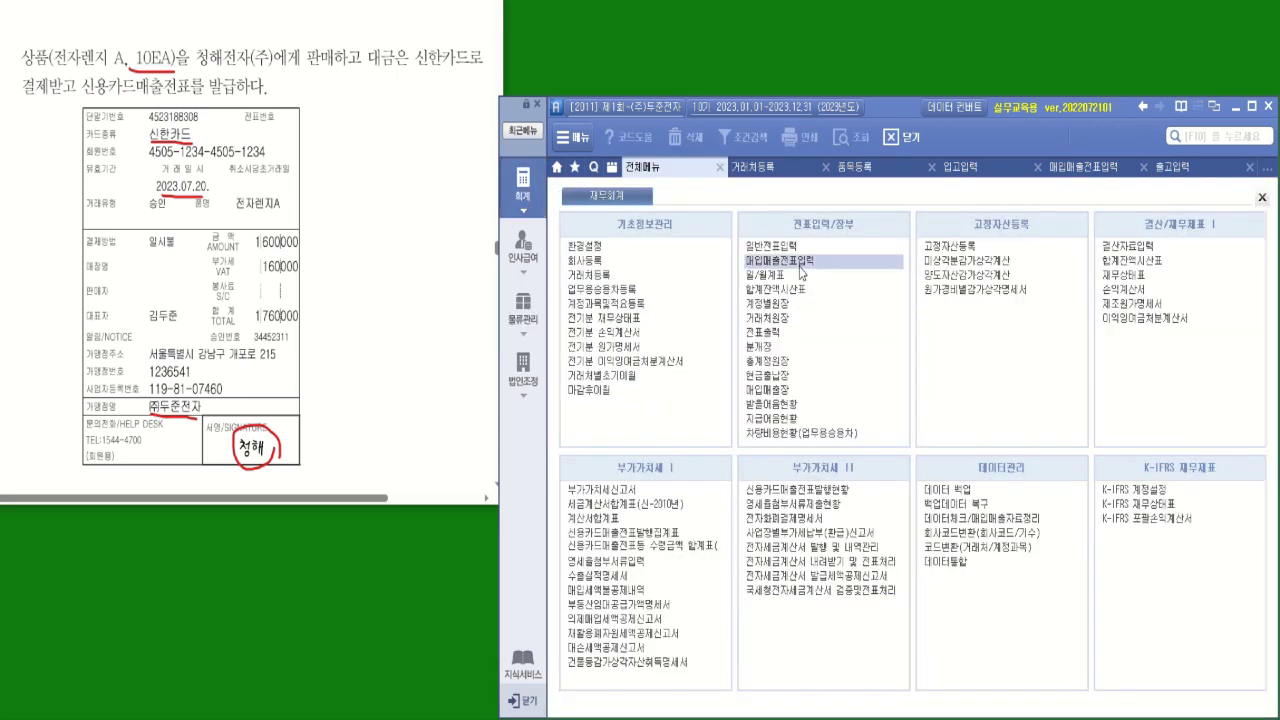
left_click(800, 263)
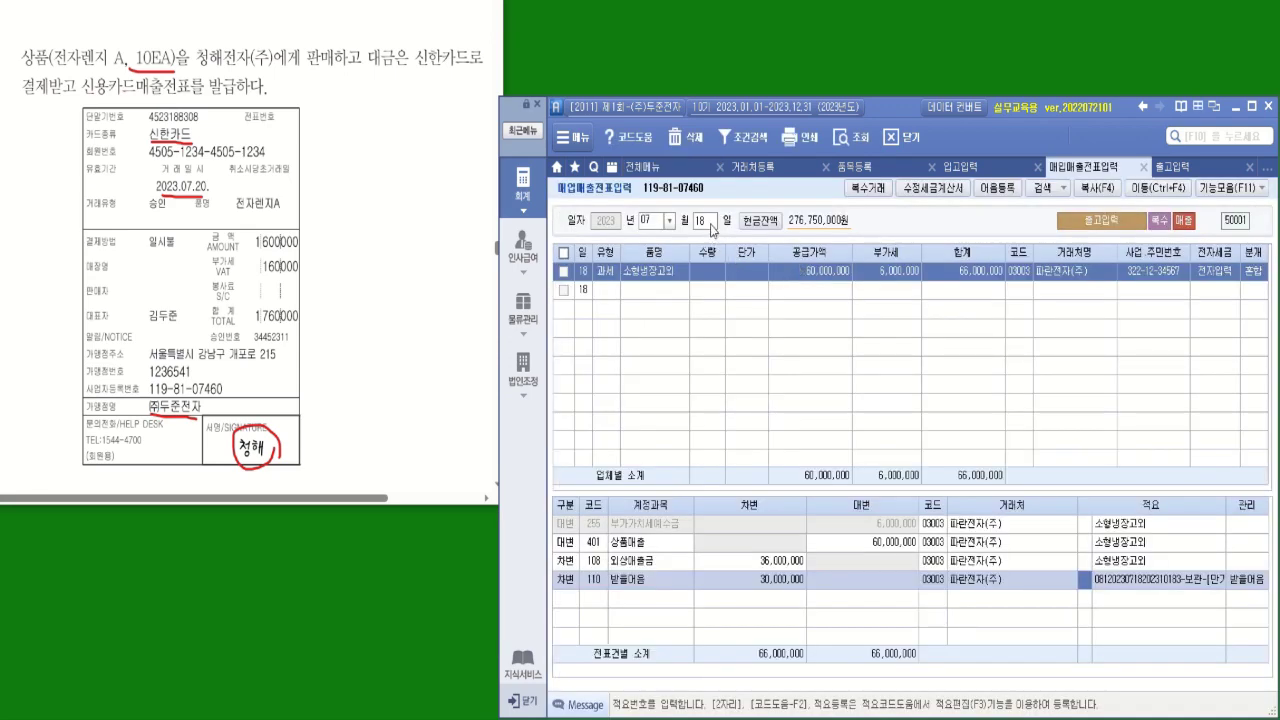
left_click(708, 221)
type("20")
key("Return")
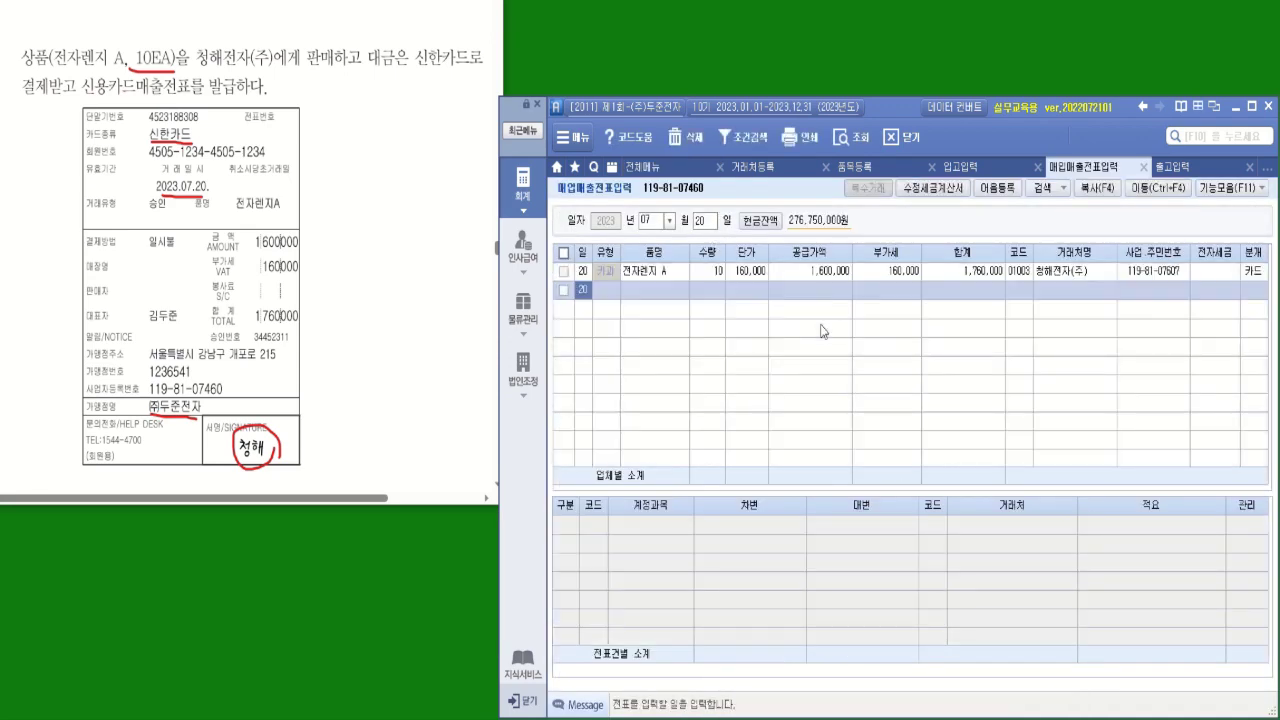
left_click(667, 273)
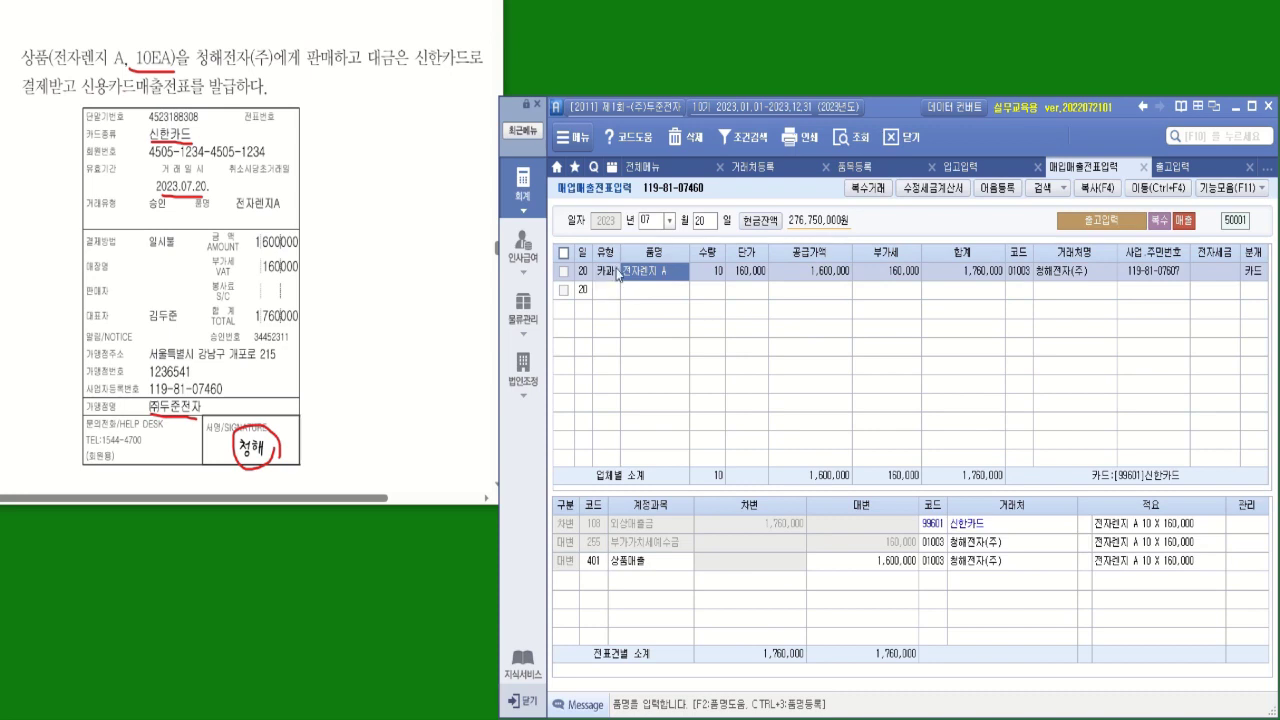
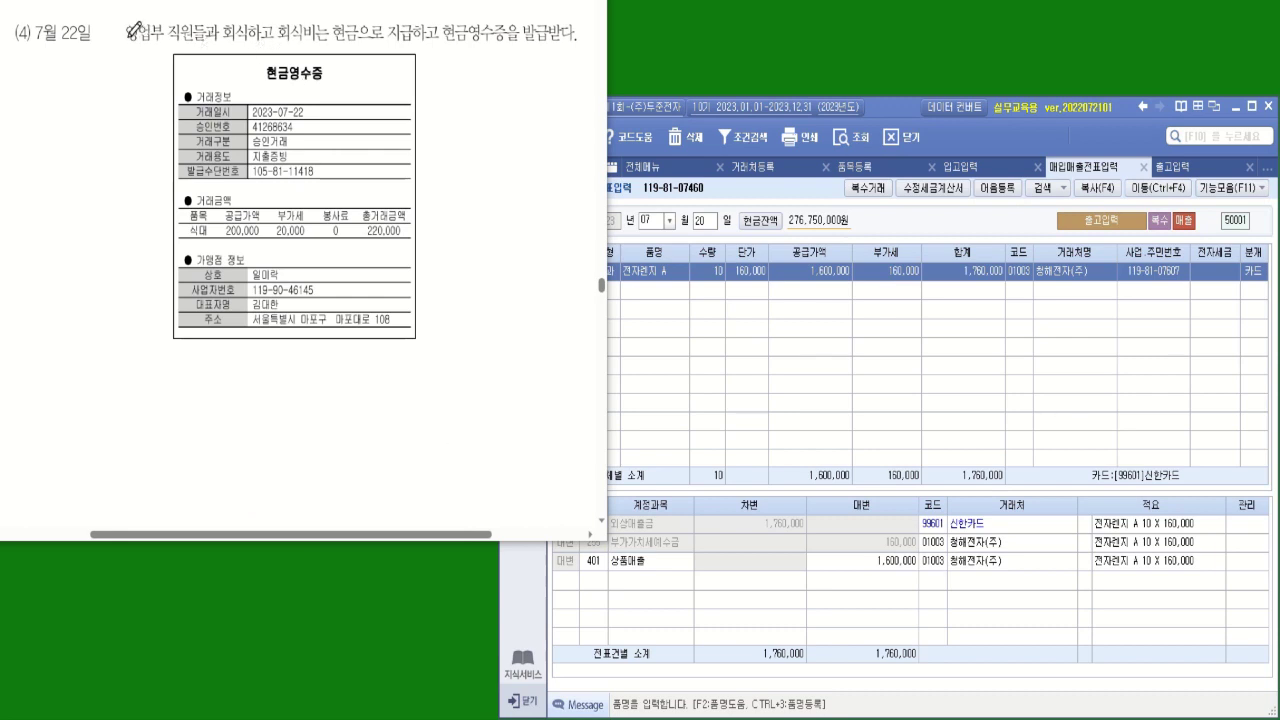
Underline 영업부 회식, 현금영수증, the 22nd, 지출증빙, 220,000 and 일미락 on the problem sheet
left_click_drag(127, 45, 260, 44)
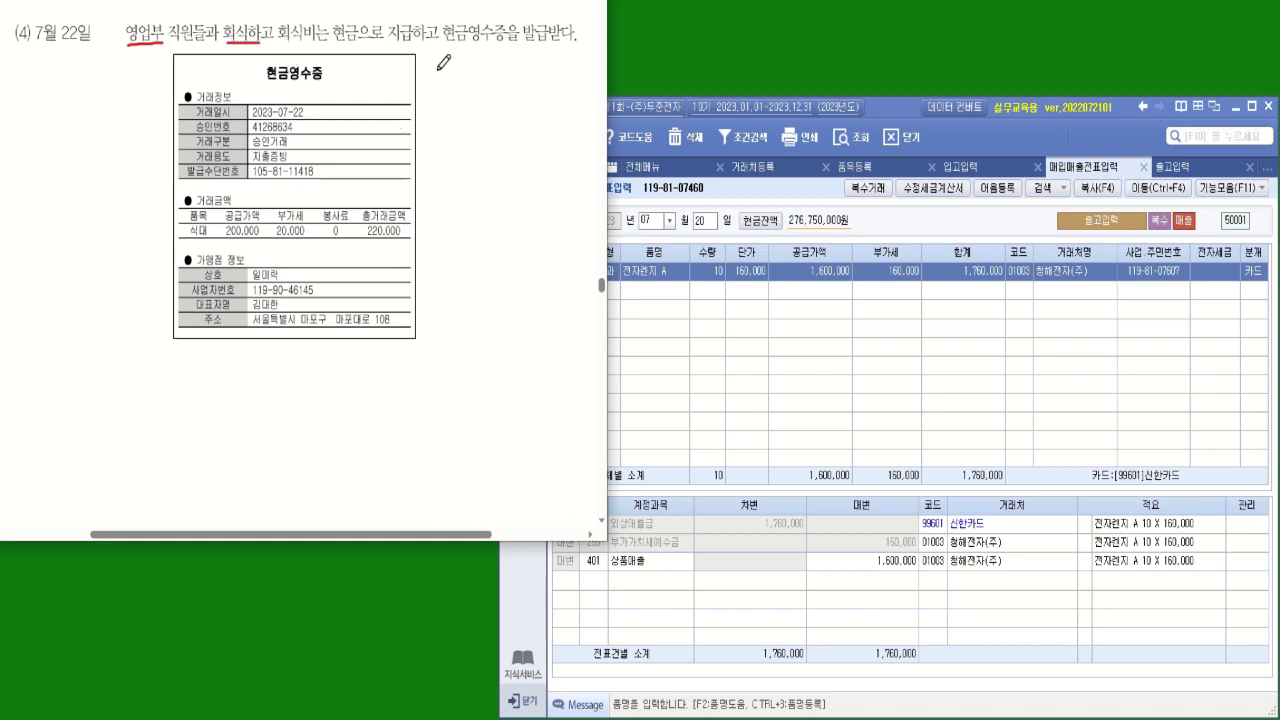
left_click_drag(443, 45, 580, 44)
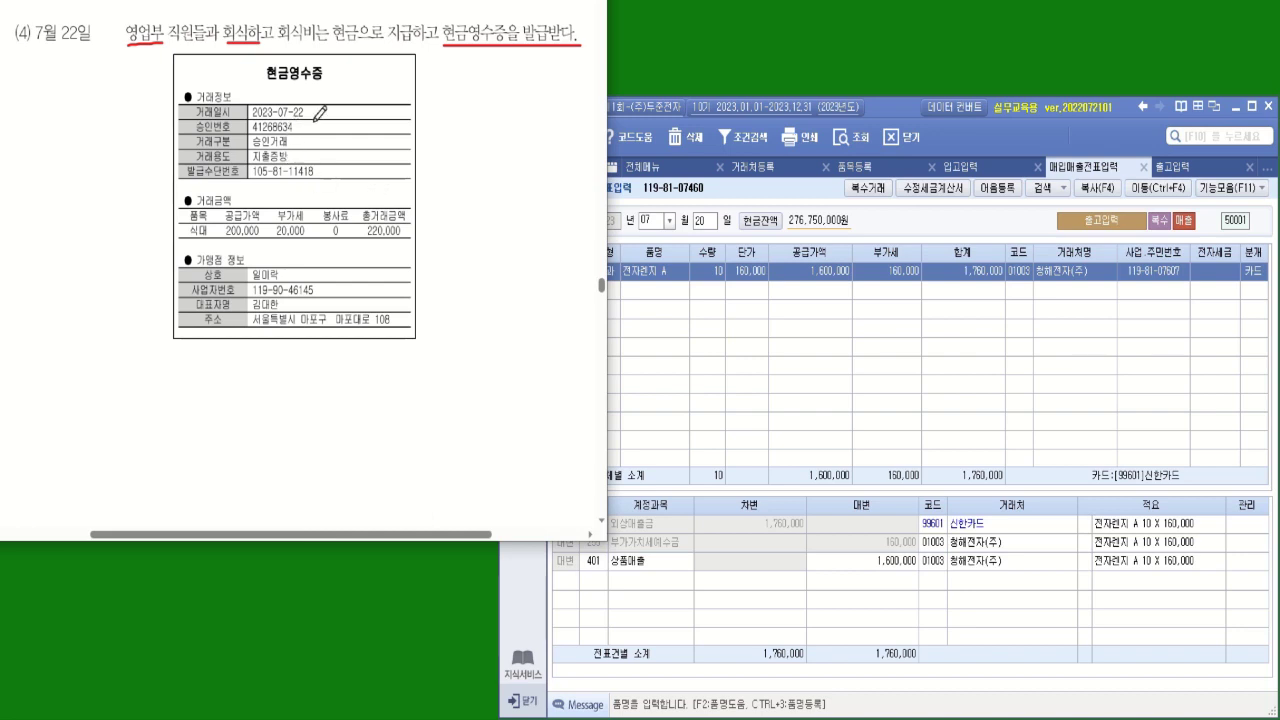
mouse_move(312, 116)
left_mouse_down()
mouse_move(289, 117)
mouse_move(263, 157)
left_mouse_up()
left_click_drag(367, 240, 402, 240)
left_click_drag(284, 281, 250, 281)
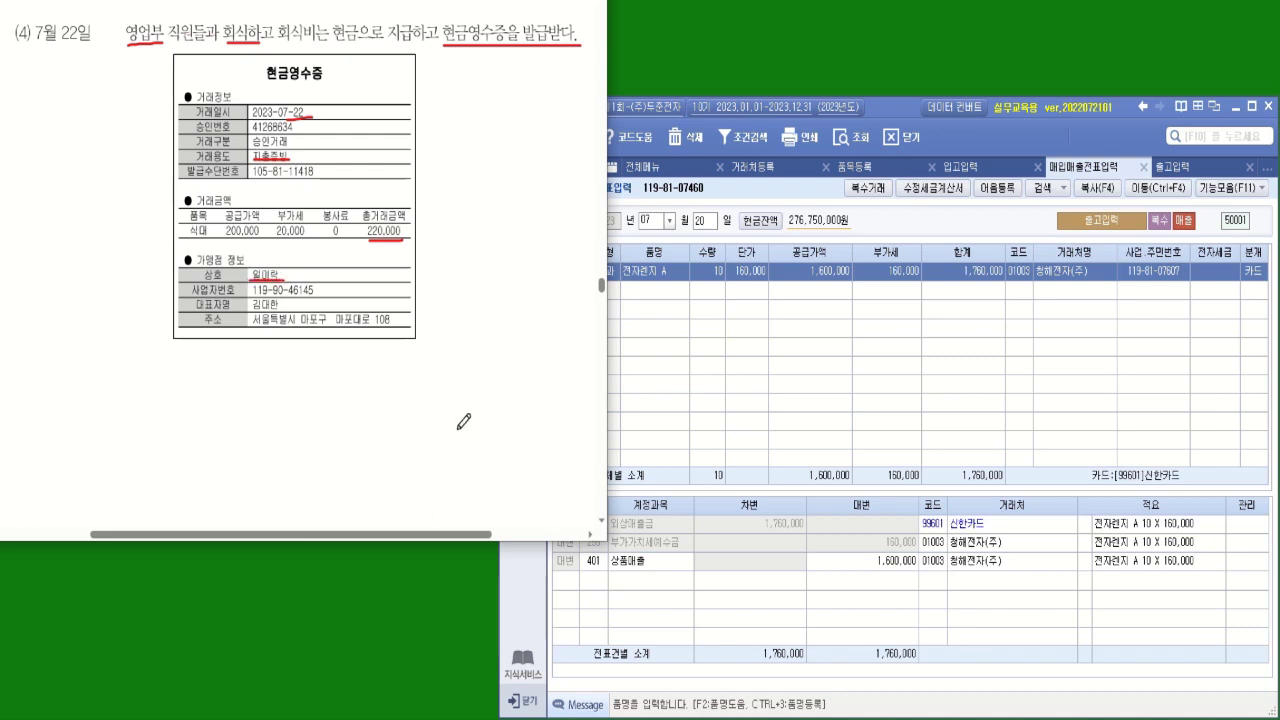
left_click_drag(466, 2, 360, 0)
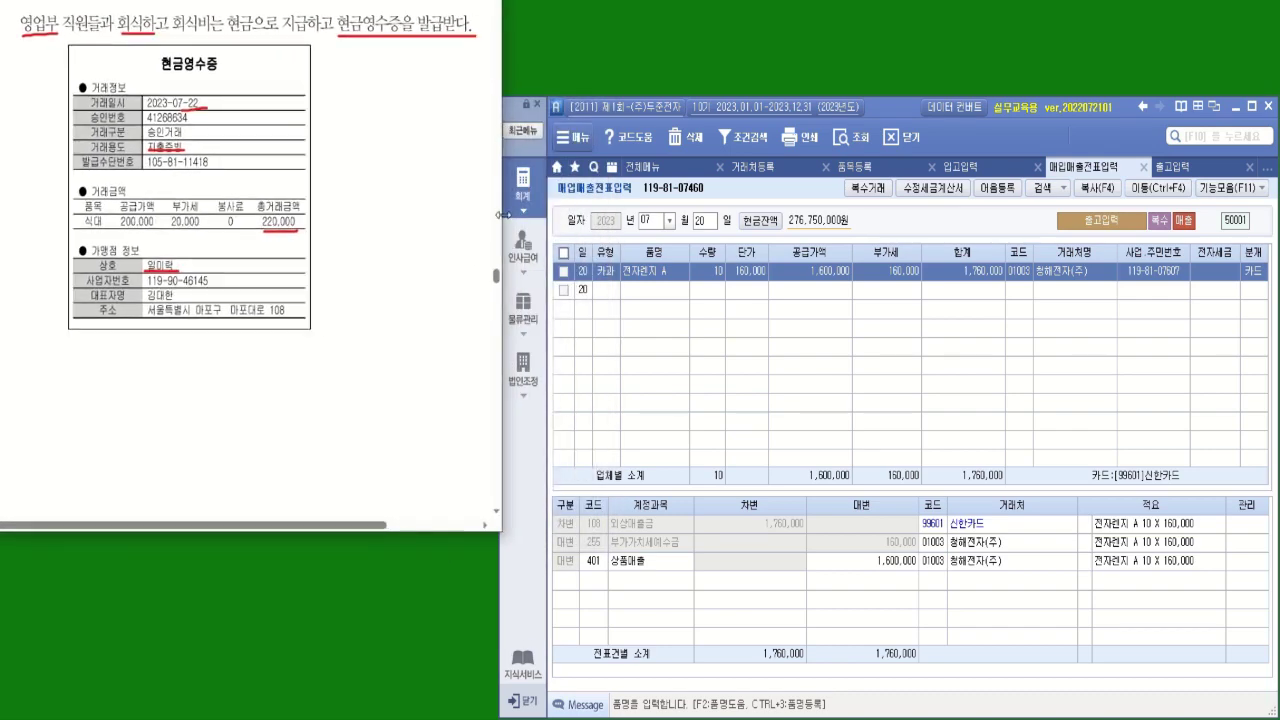
Open 매입매출전표입력 and start a July 22 line with transaction type 61 현과
left_click(522, 190)
left_click(745, 262)
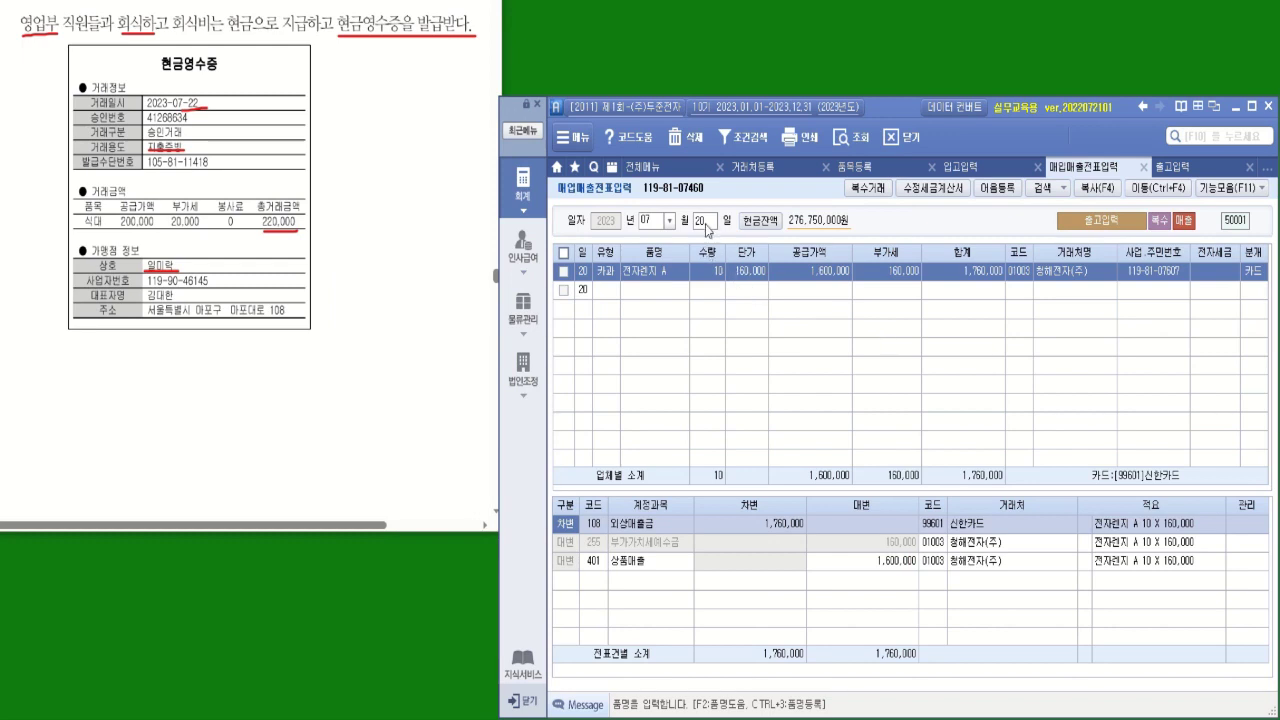
left_click(706, 222)
type("2")
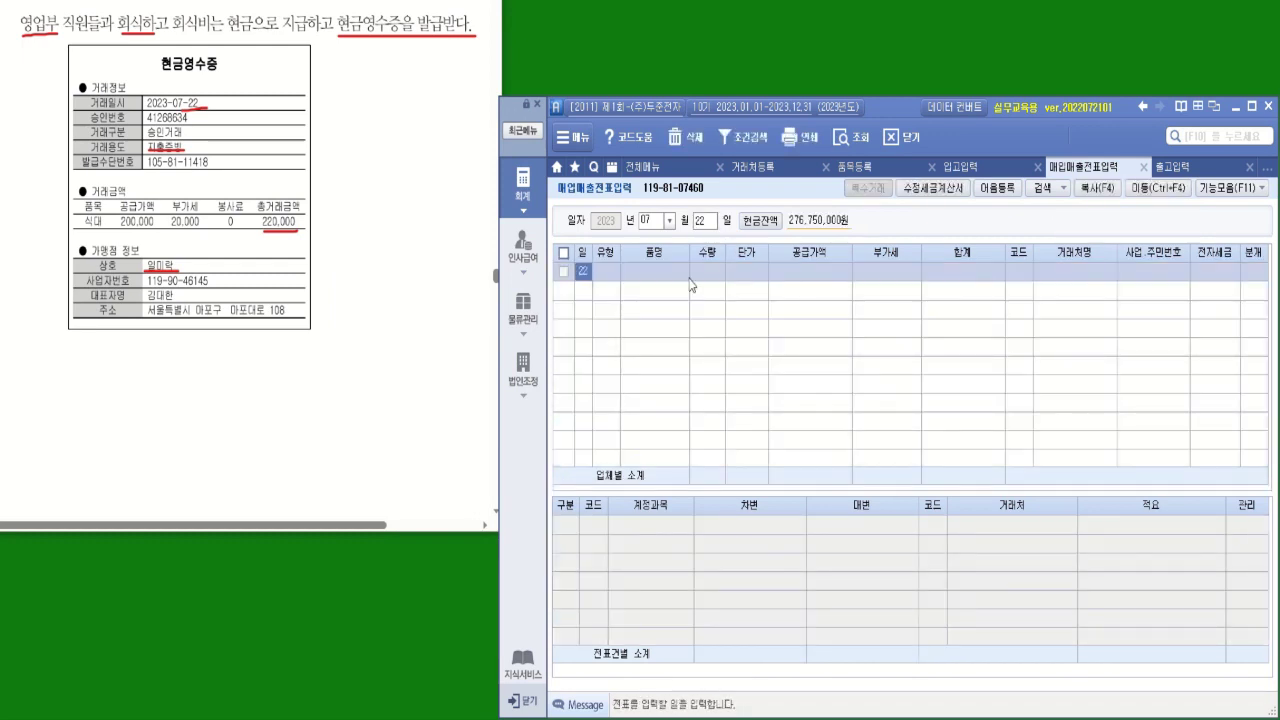
left_click(605, 273)
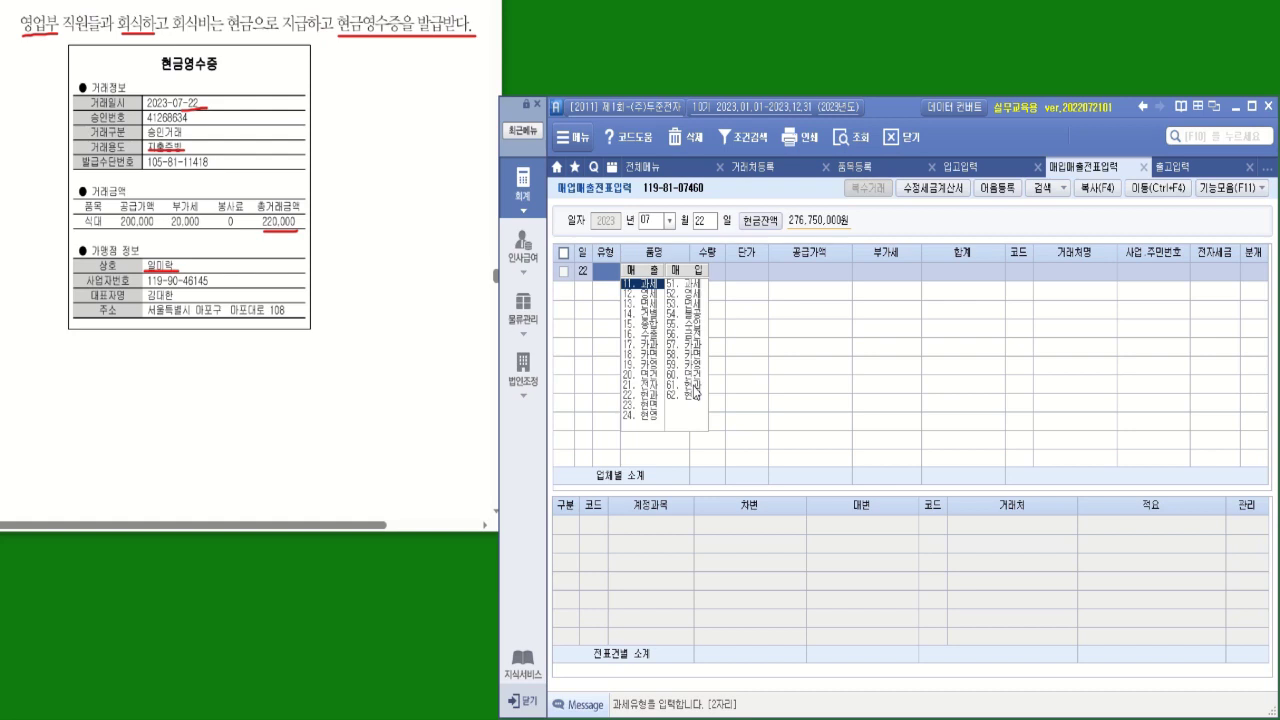
left_click(697, 390)
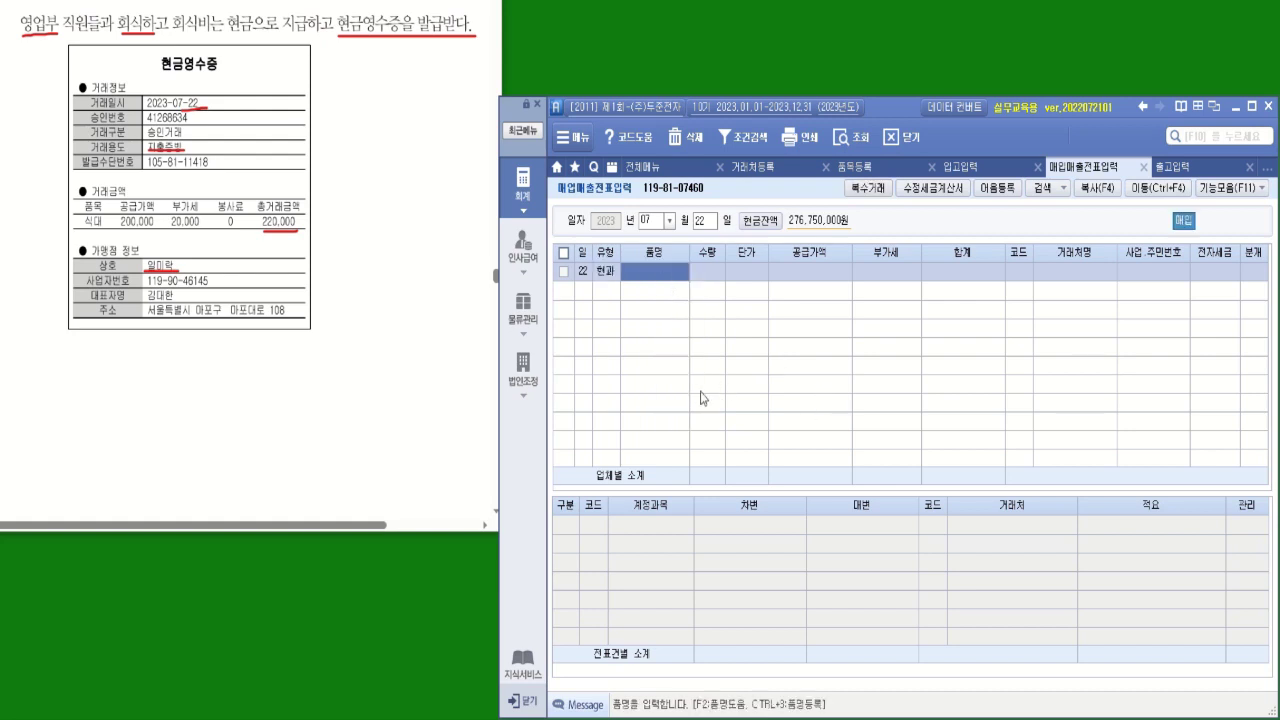
Circle the 식대 item on the receipt before entering the item name
left_click(100, 228)
mouse_move(97, 233)
left_mouse_down()
mouse_move(78, 205)
mouse_move(124, 194)
mouse_move(106, 230)
left_mouse_up()
left_click(609, 277)
Enter item 식대 with supply value 200,000 so VAT 20,000 and total 220,000 fill in
key("Return")
type("식")
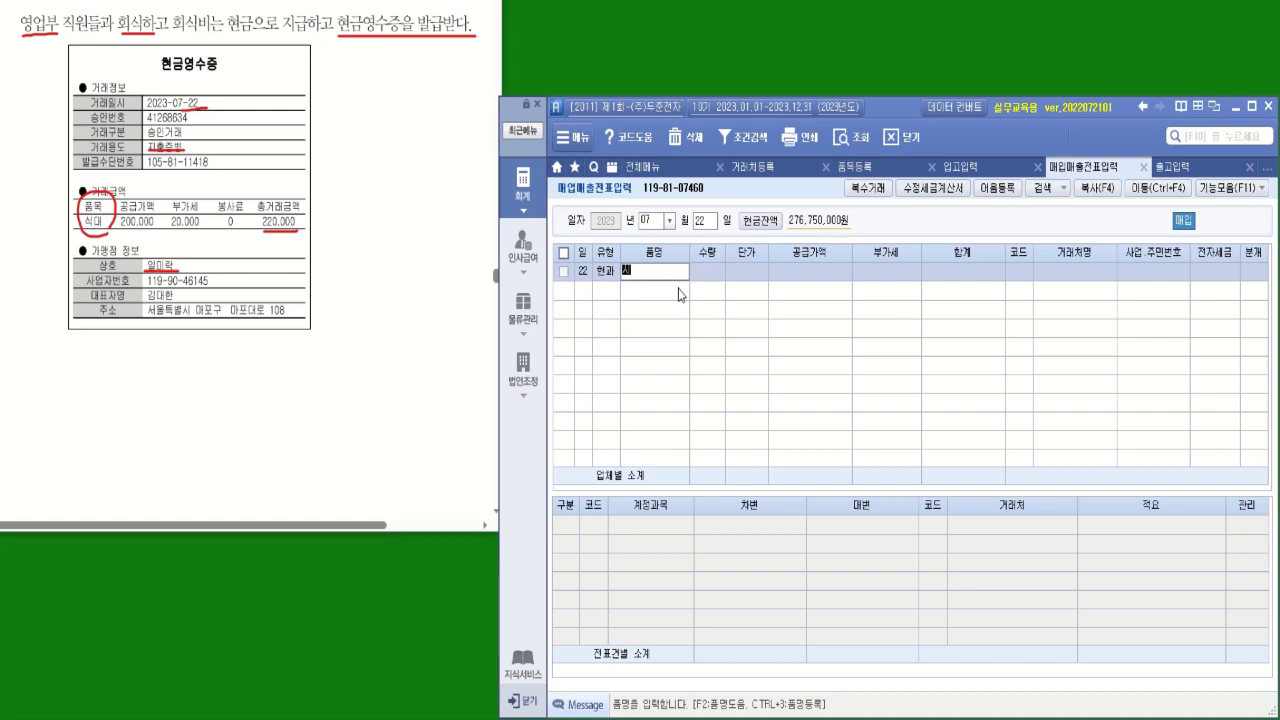
type("대")
key("Return")
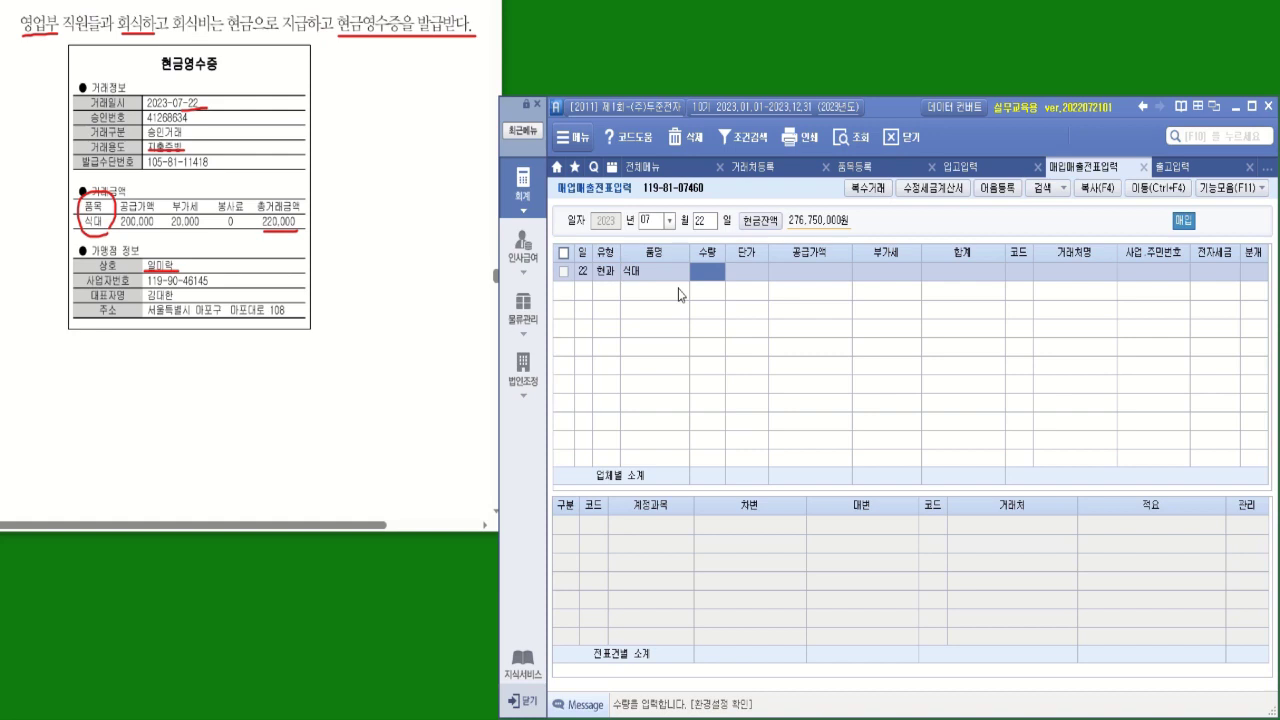
left_click(810, 277)
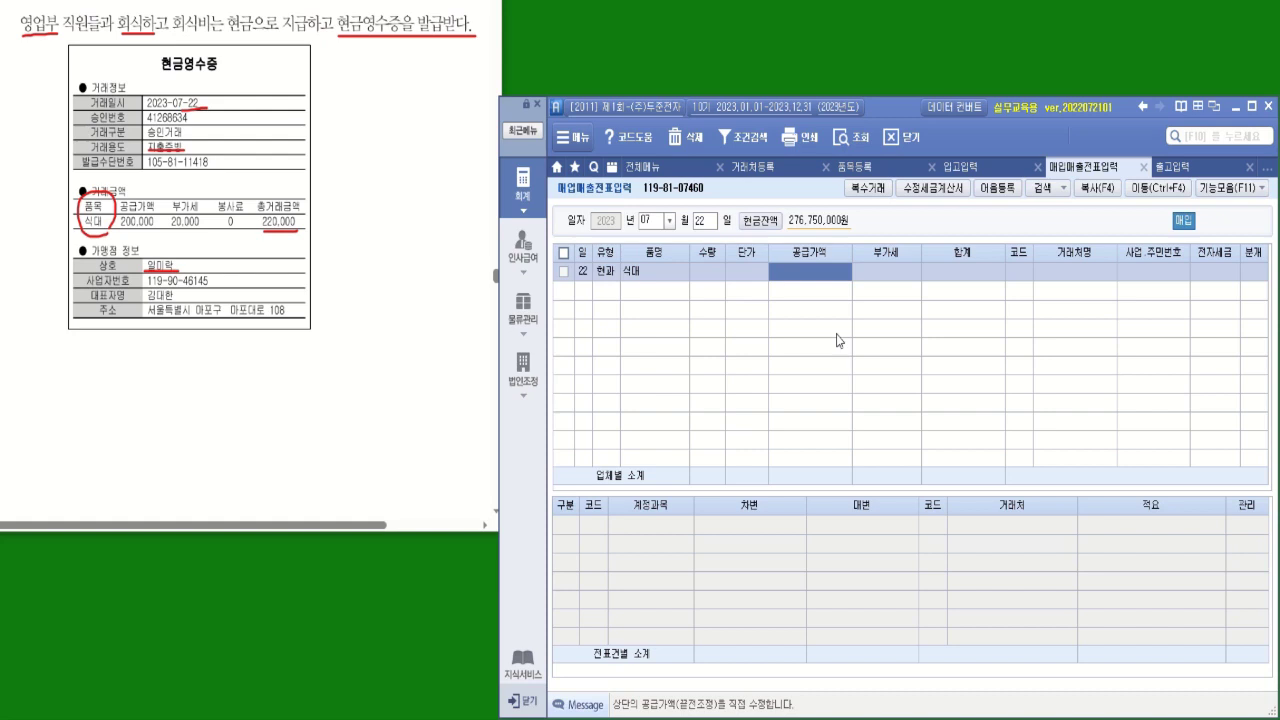
type("20")
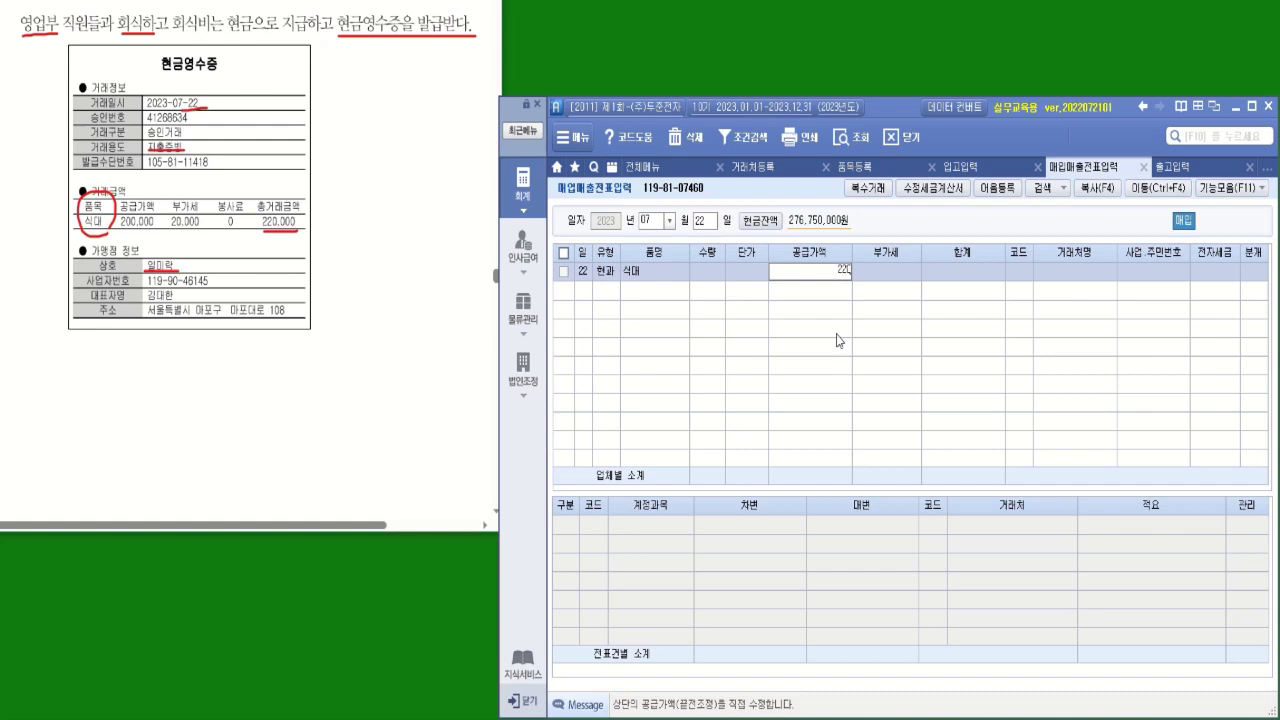
type("0,000")
key("Return")
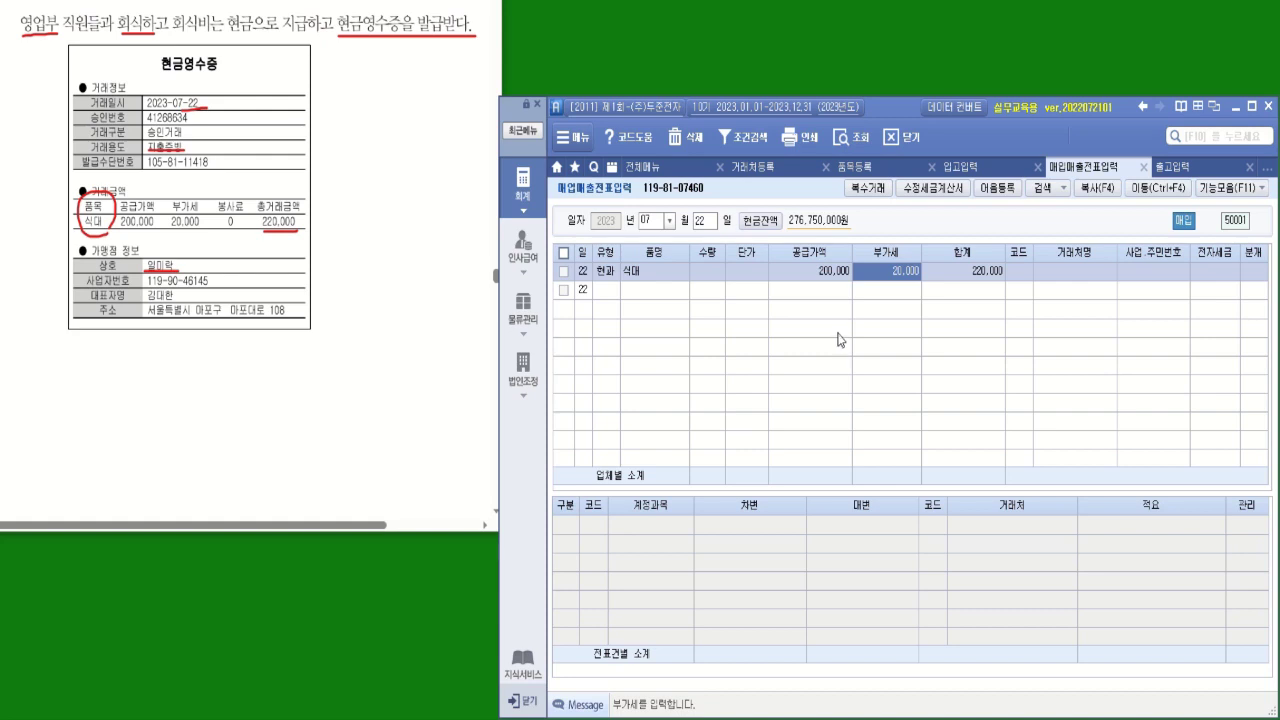
left_click(1016, 273)
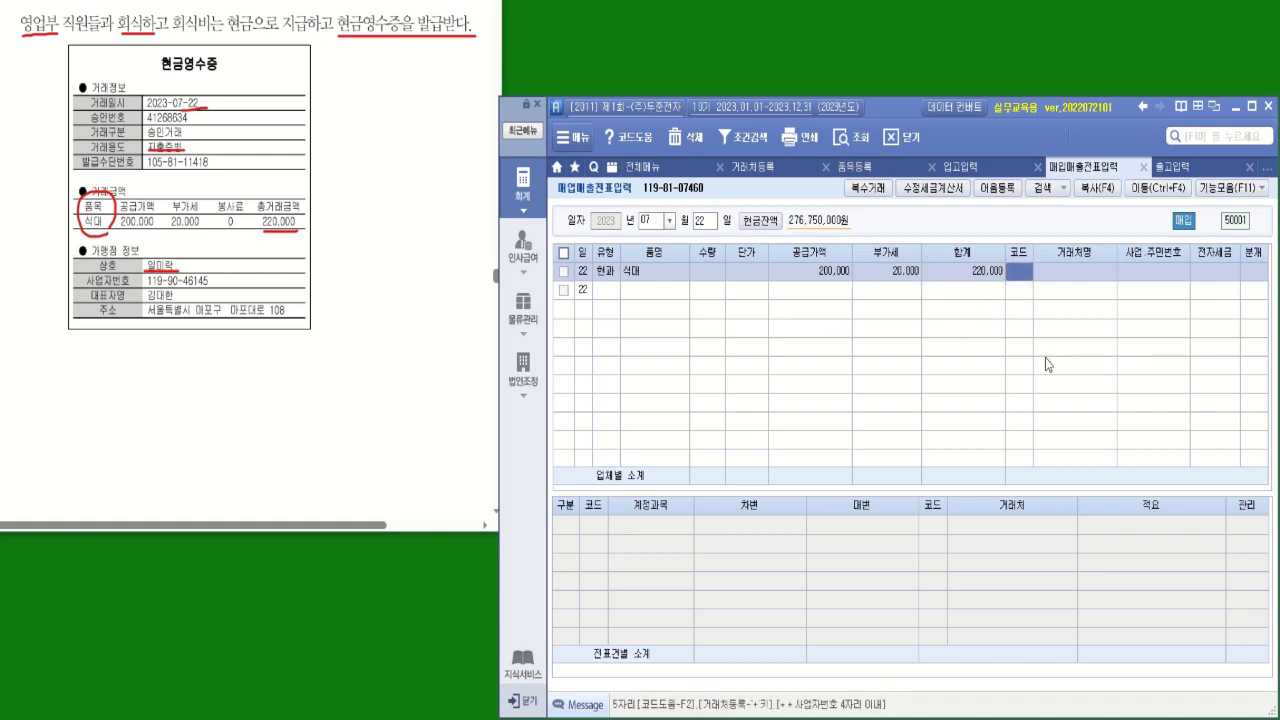
type("일미락")
Set vendor 01008 일미락 and choose 분개 1 (현금) to generate the cash journal lines
key("Return")
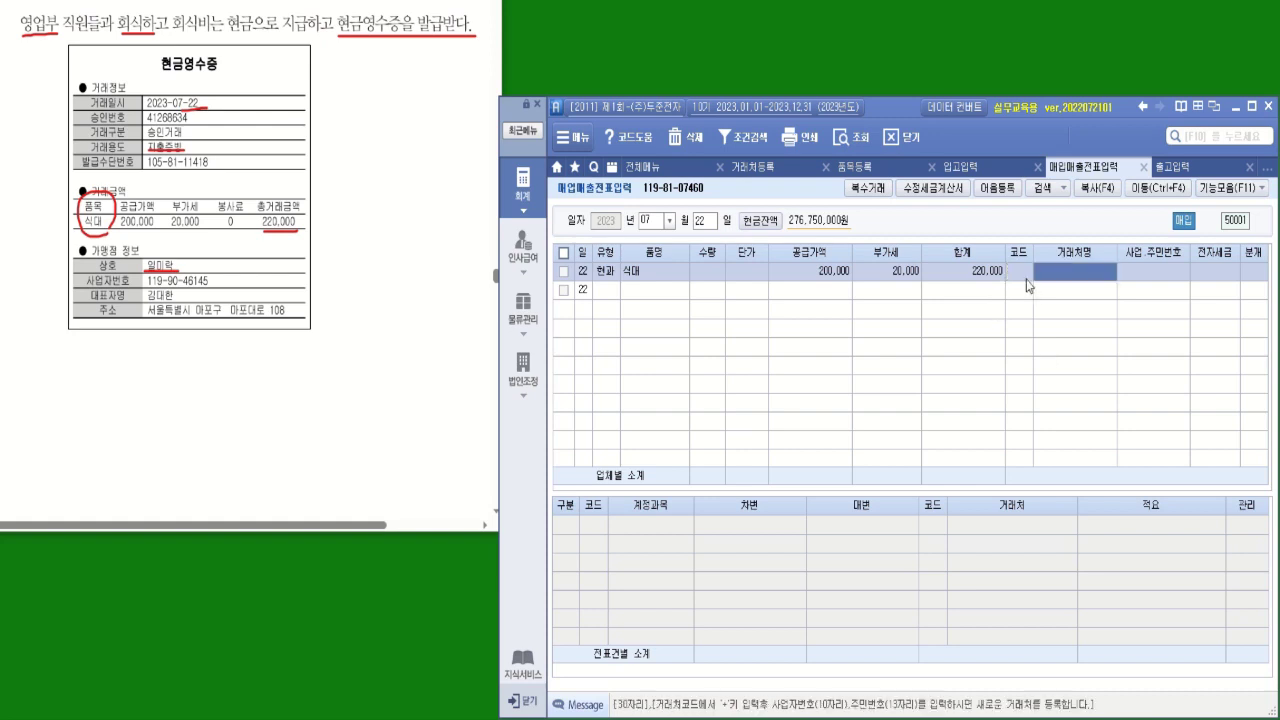
left_click(1026, 278)
type("일미")
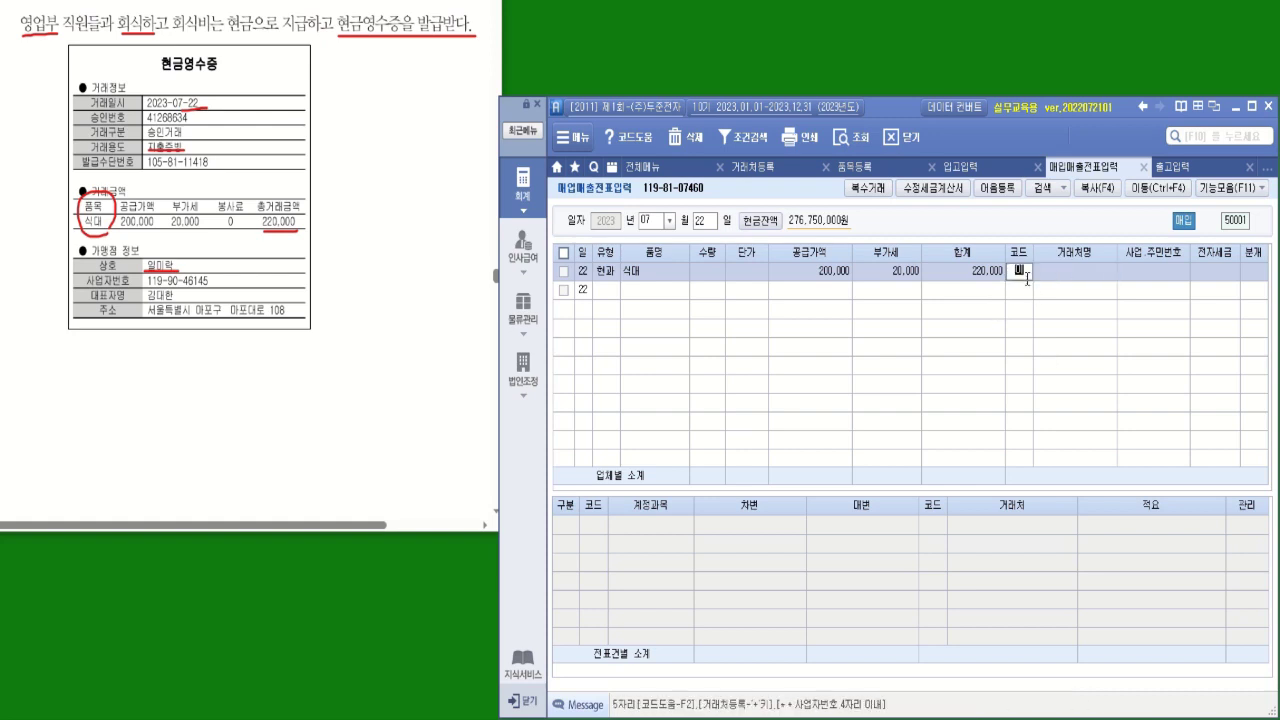
type("락")
key("Return")
key("Return")
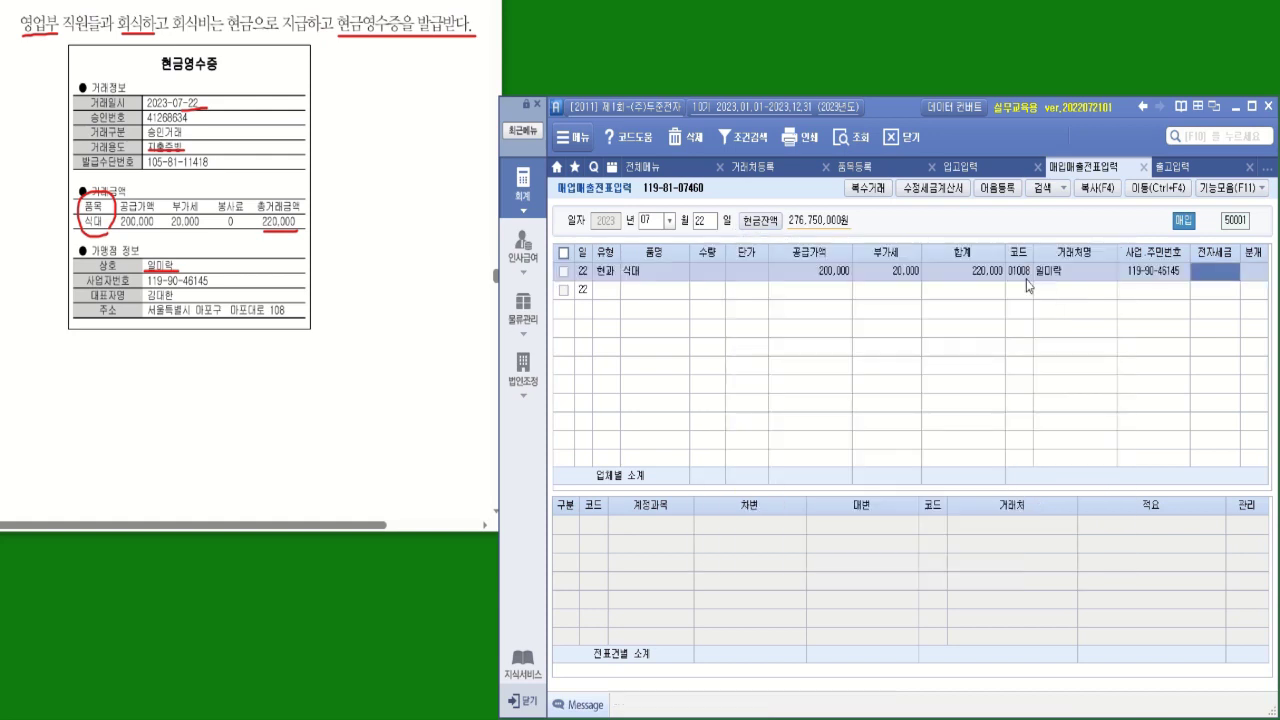
key("Return")
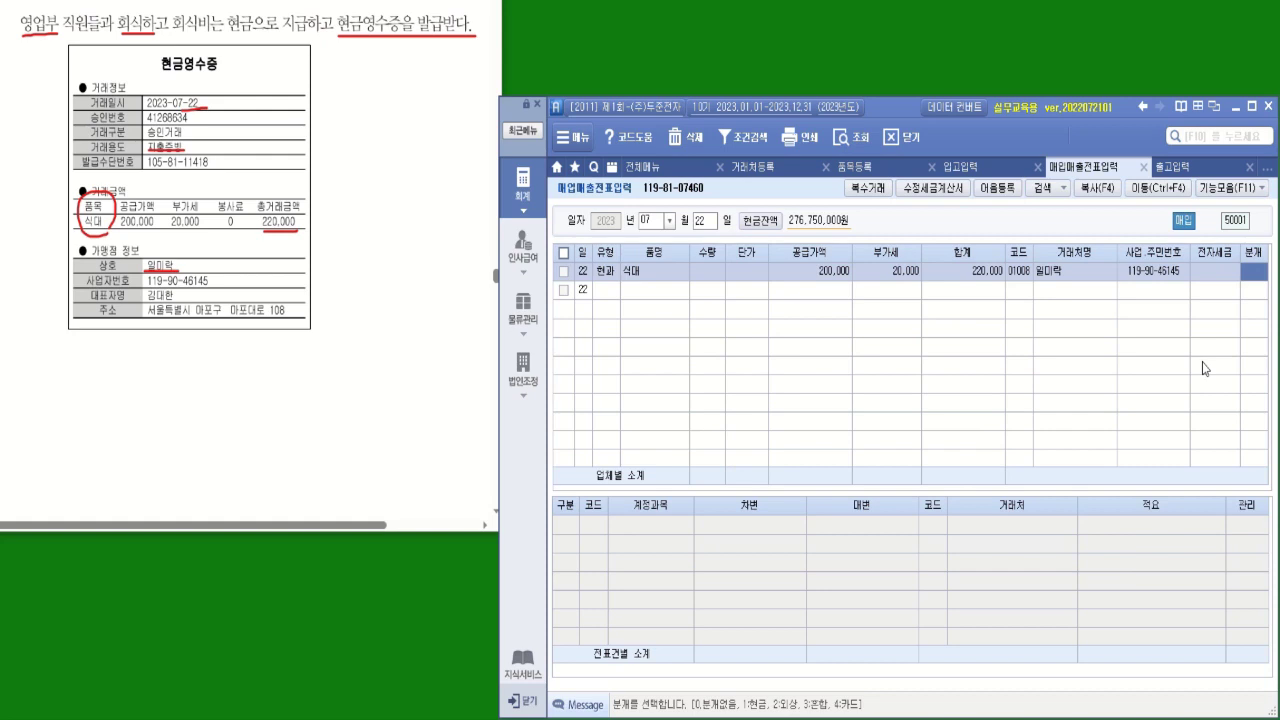
type("1")
key("Return")
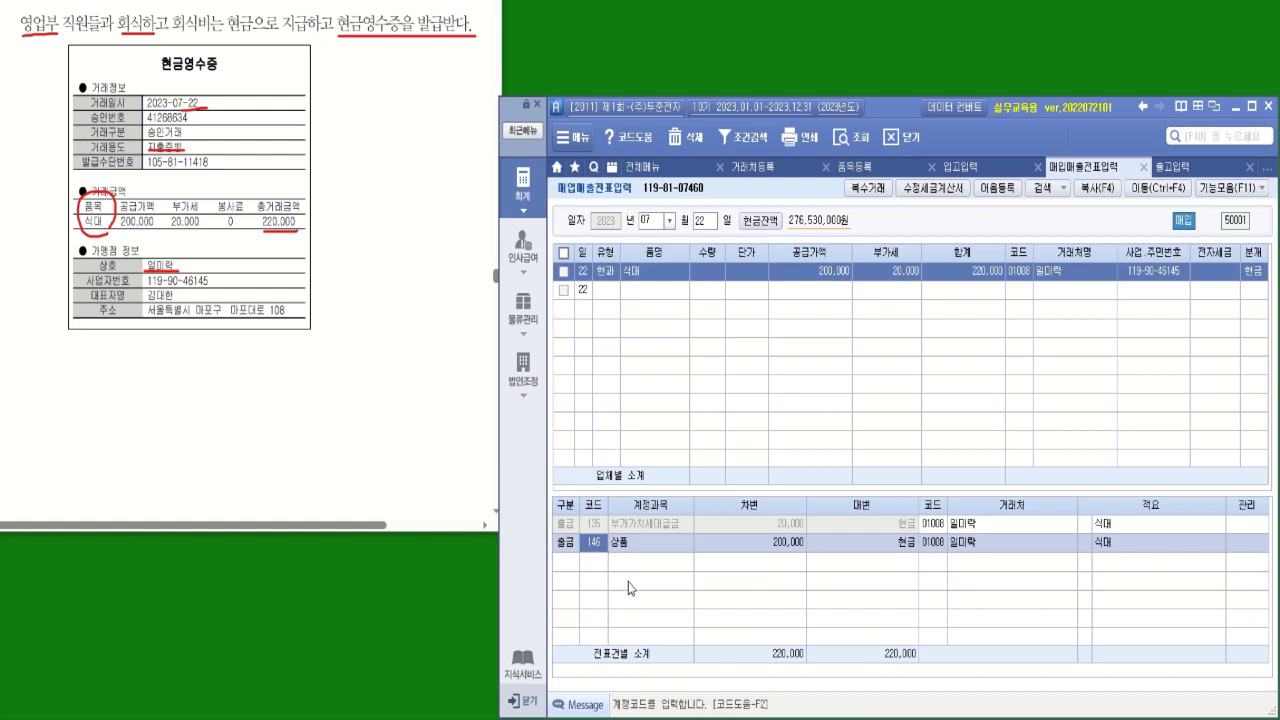
Switch the 200,000 debit line's account from 상품 to 811 복리후생비
type("복리")
key("Return")
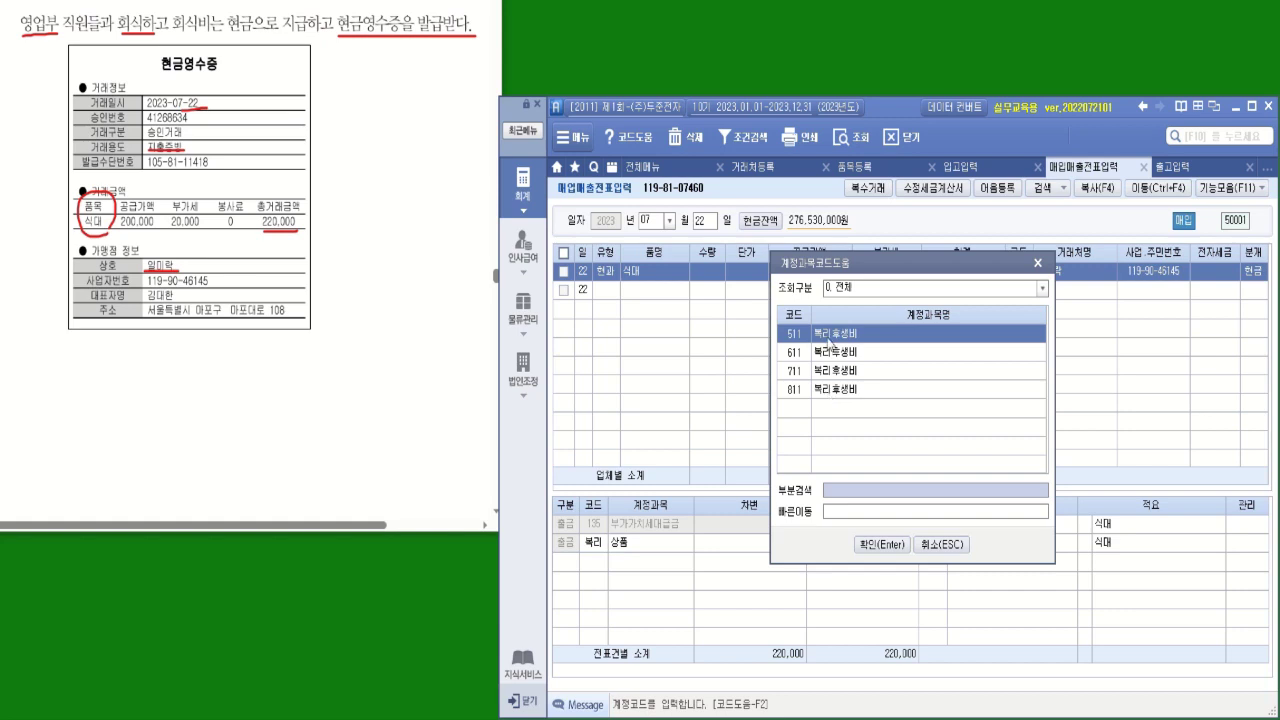
double_click(840, 390)
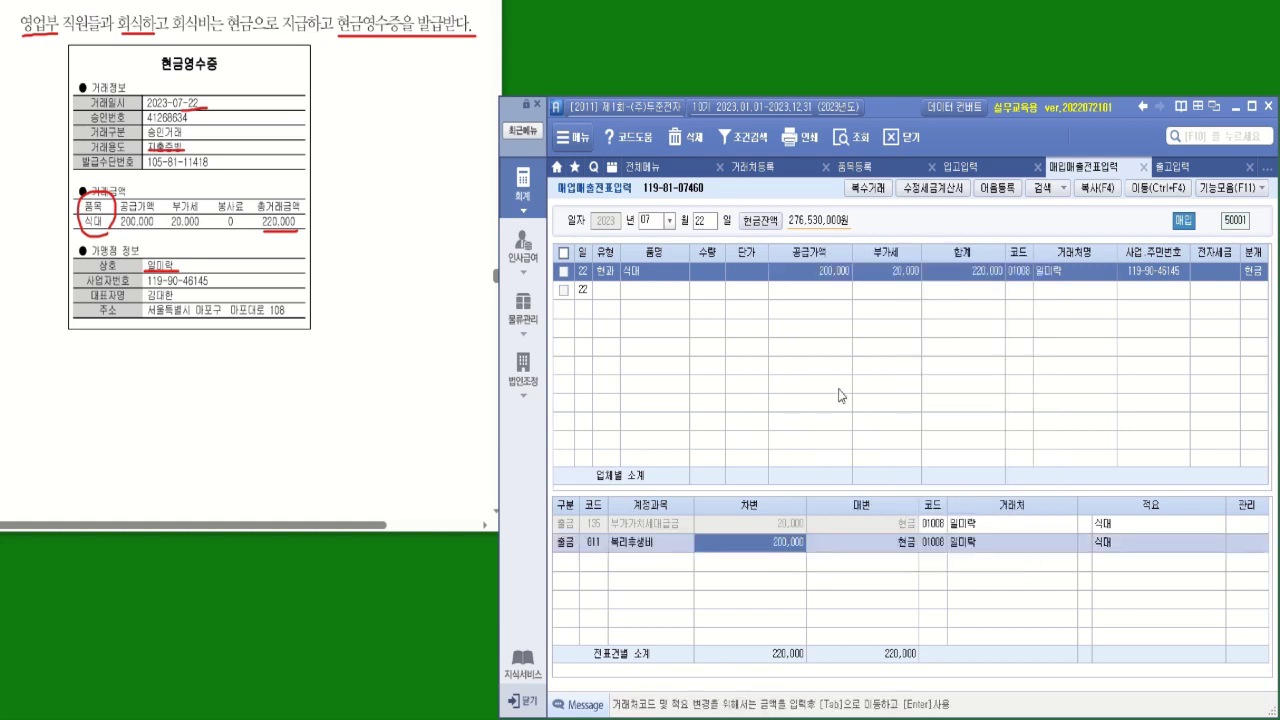